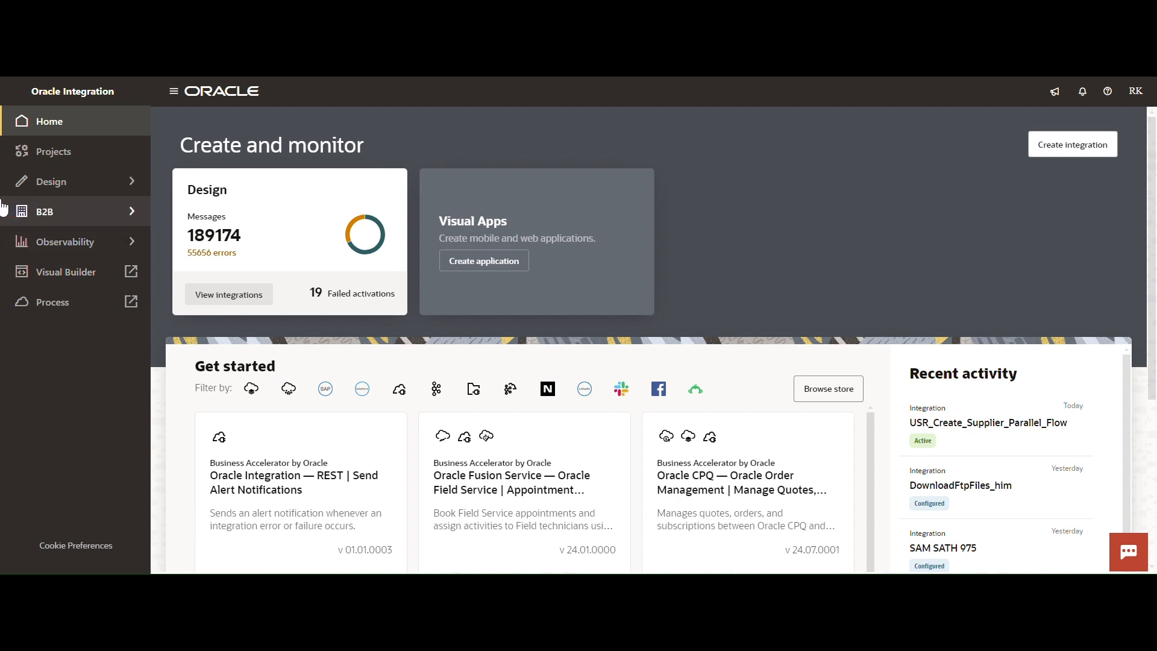
Create an application-style integration named usr_supplier_atp_integration in the Design area
click(130, 182)
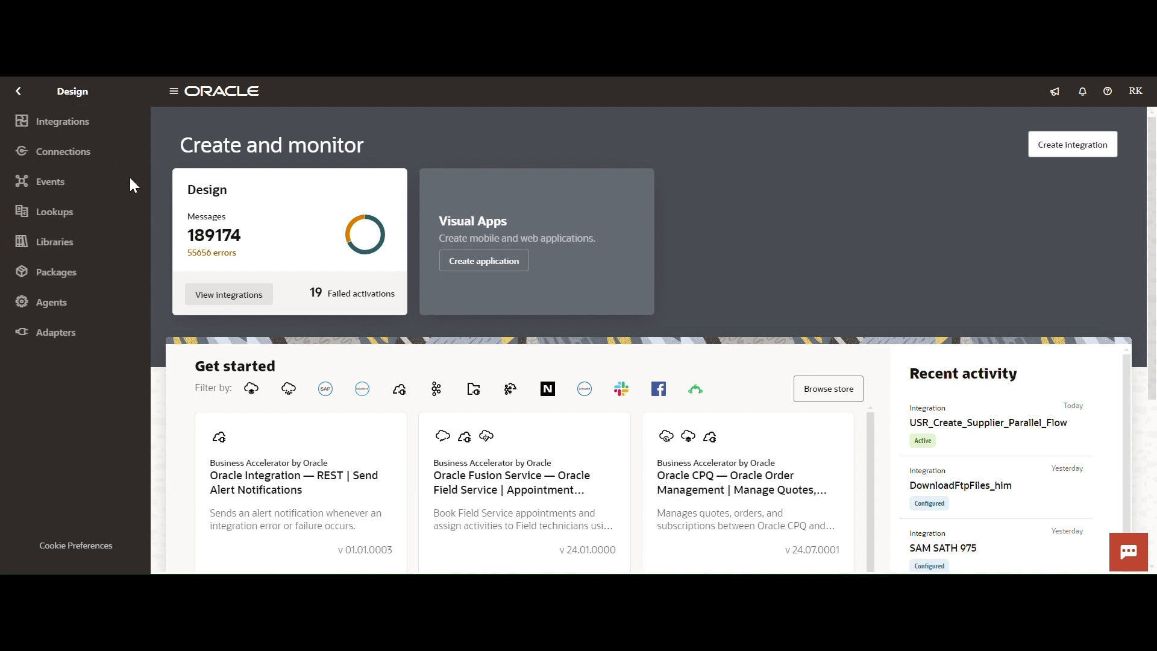
click(78, 120)
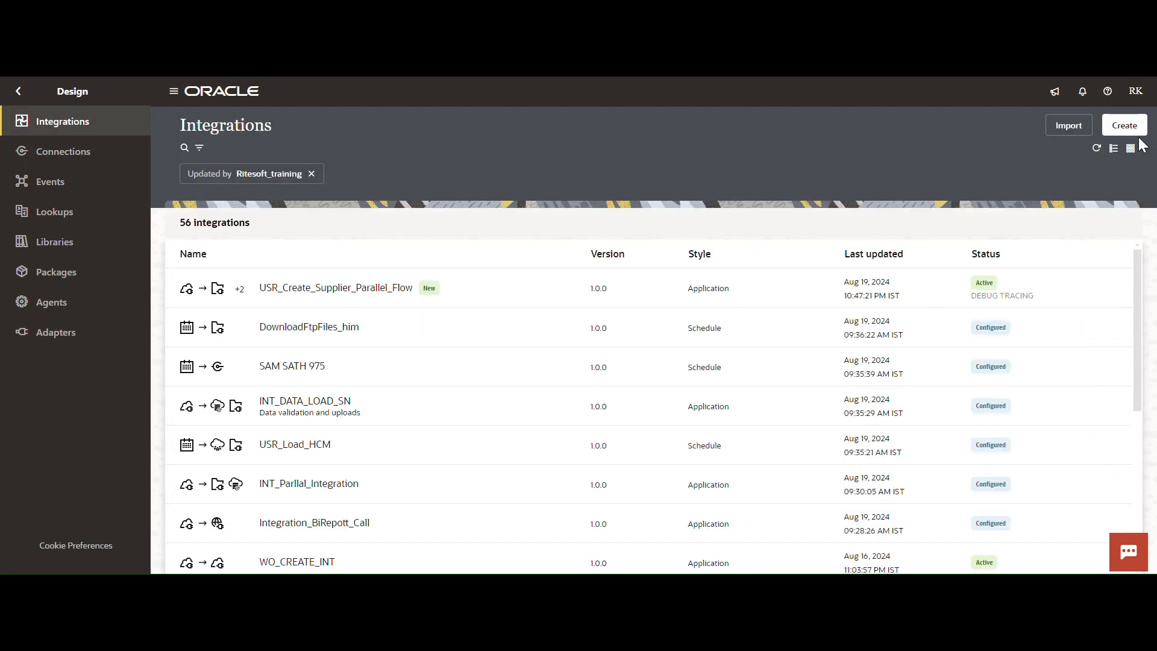
click(1124, 125)
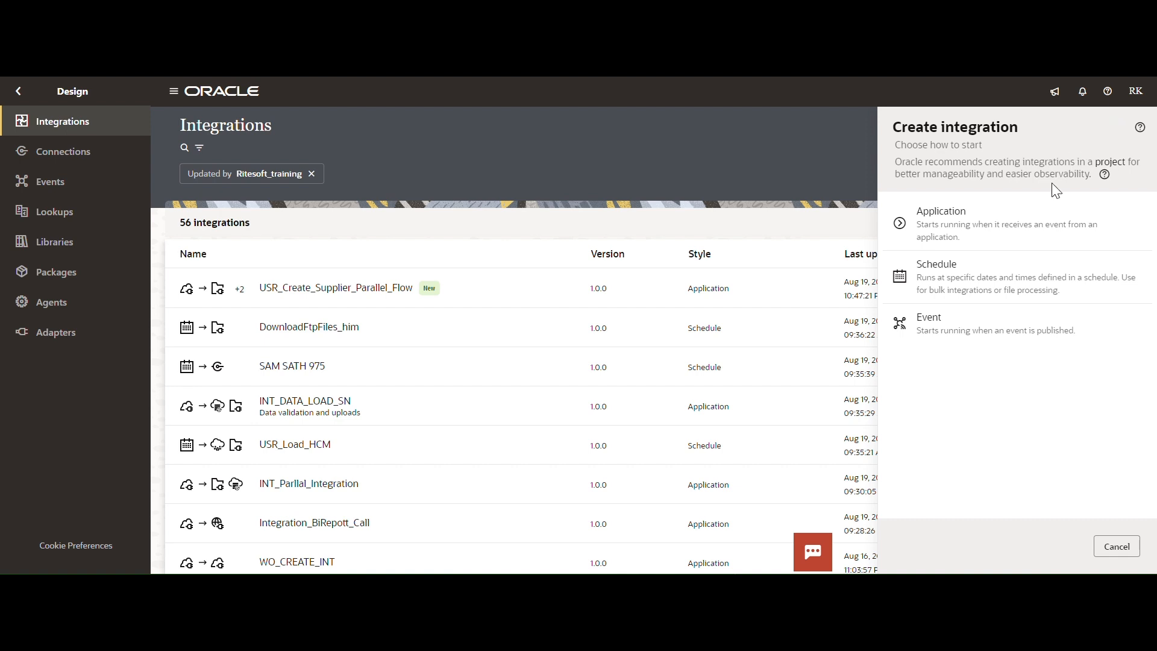
click(978, 216)
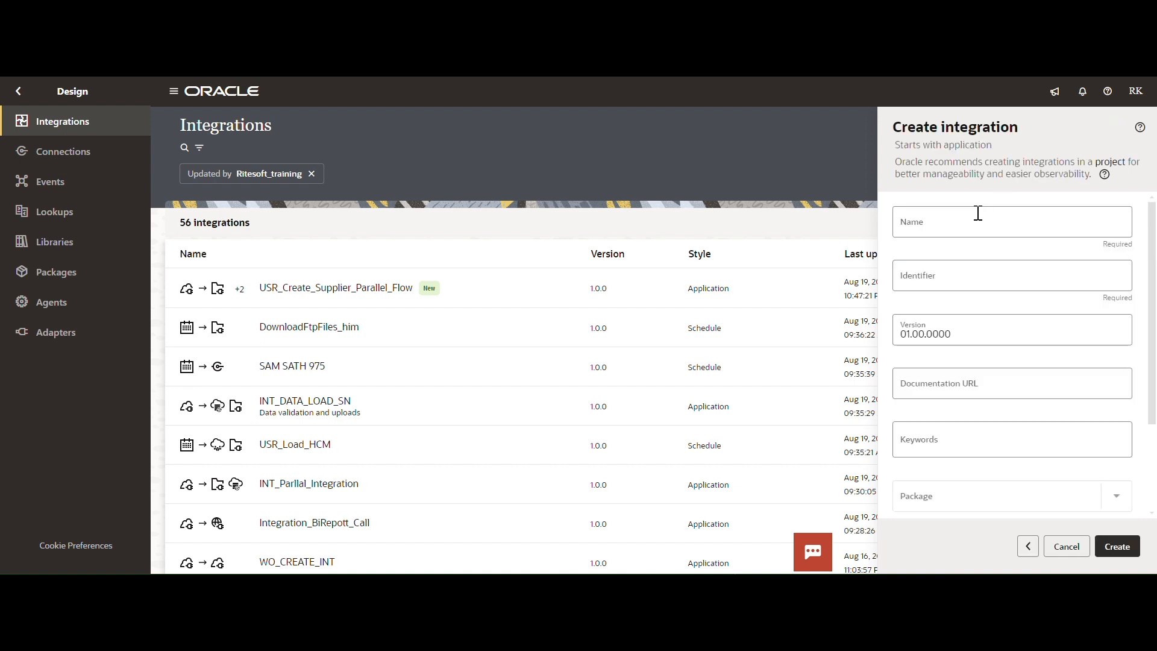
click(953, 222)
text(usr_)
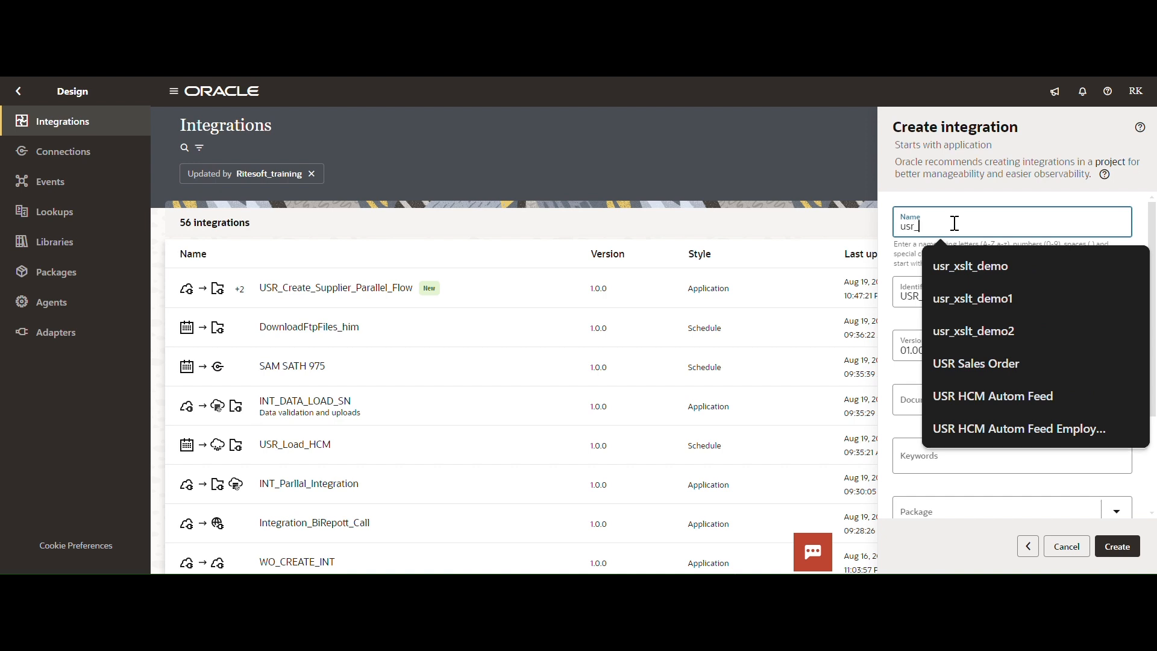
text(su)
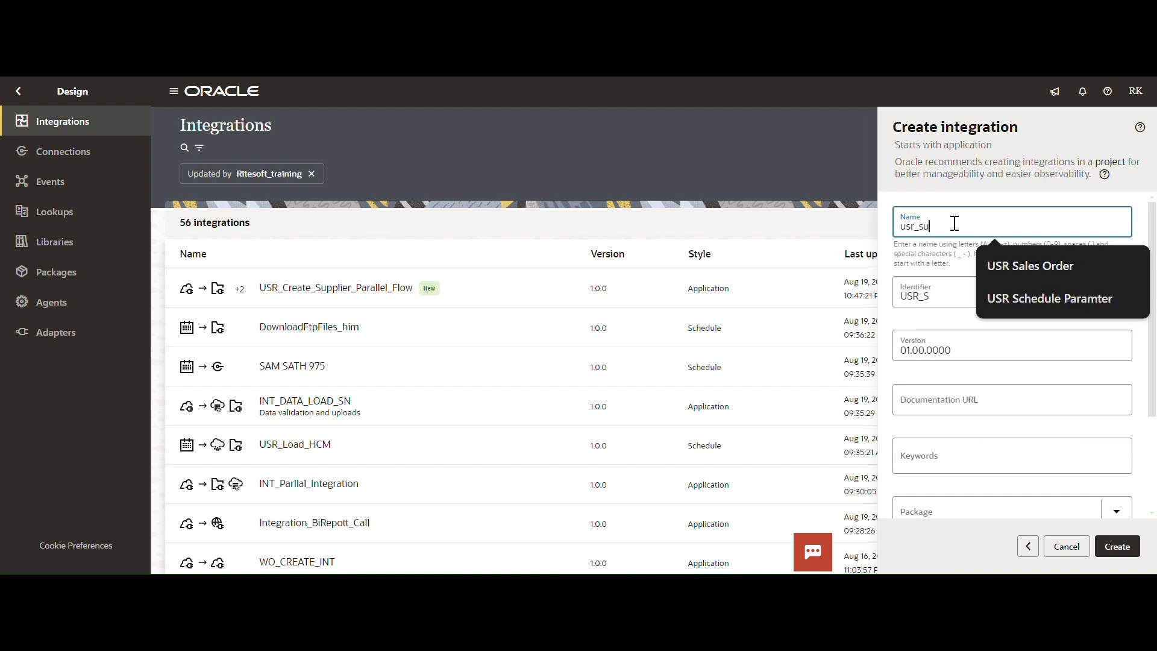
text(pplier_atp_)
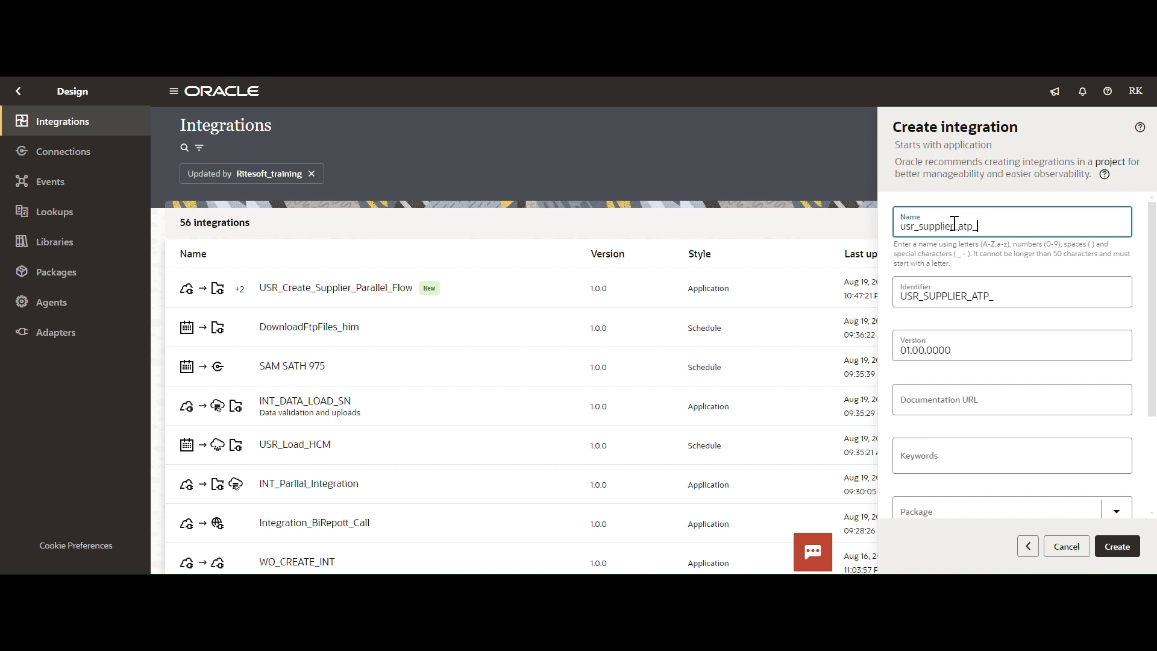
text(integration)
click(1117, 547)
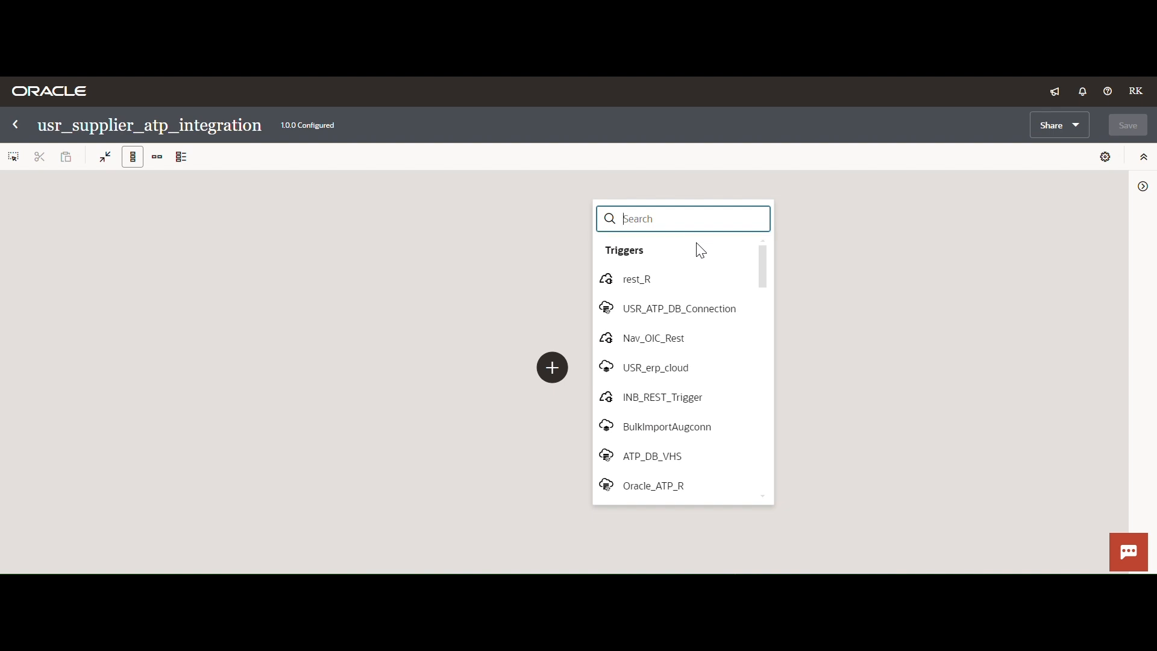
Add BATCH2_REST_TRIGGER as the integration's trigger and name its endpoint createSuplierTrigger
text(BAT)
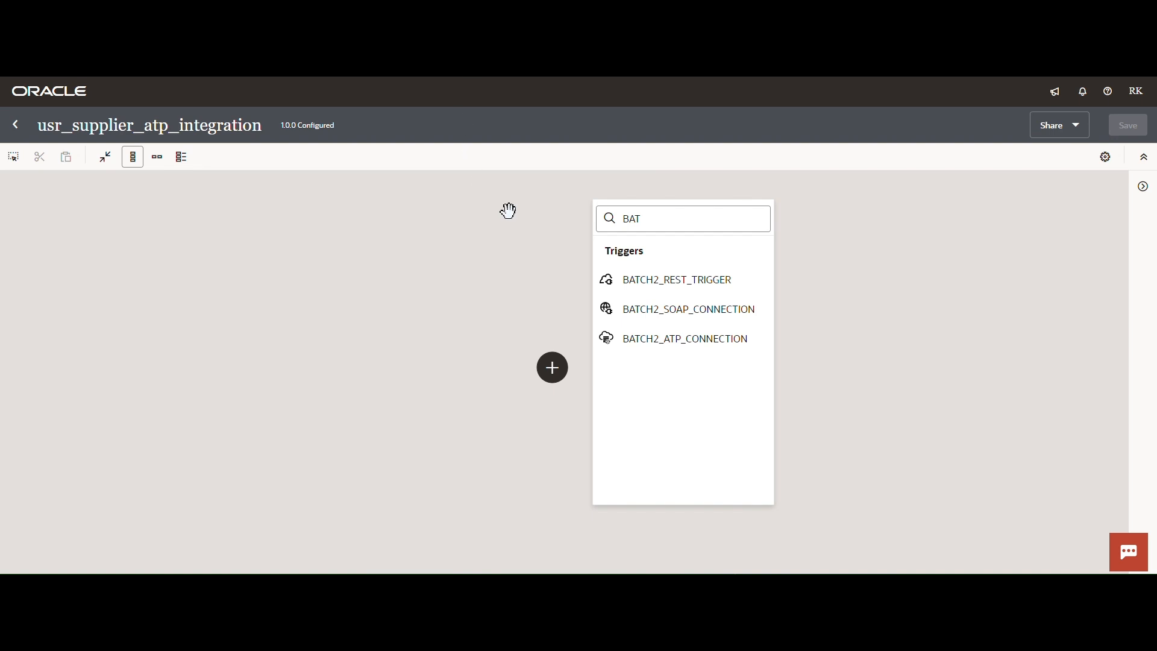
click(668, 286)
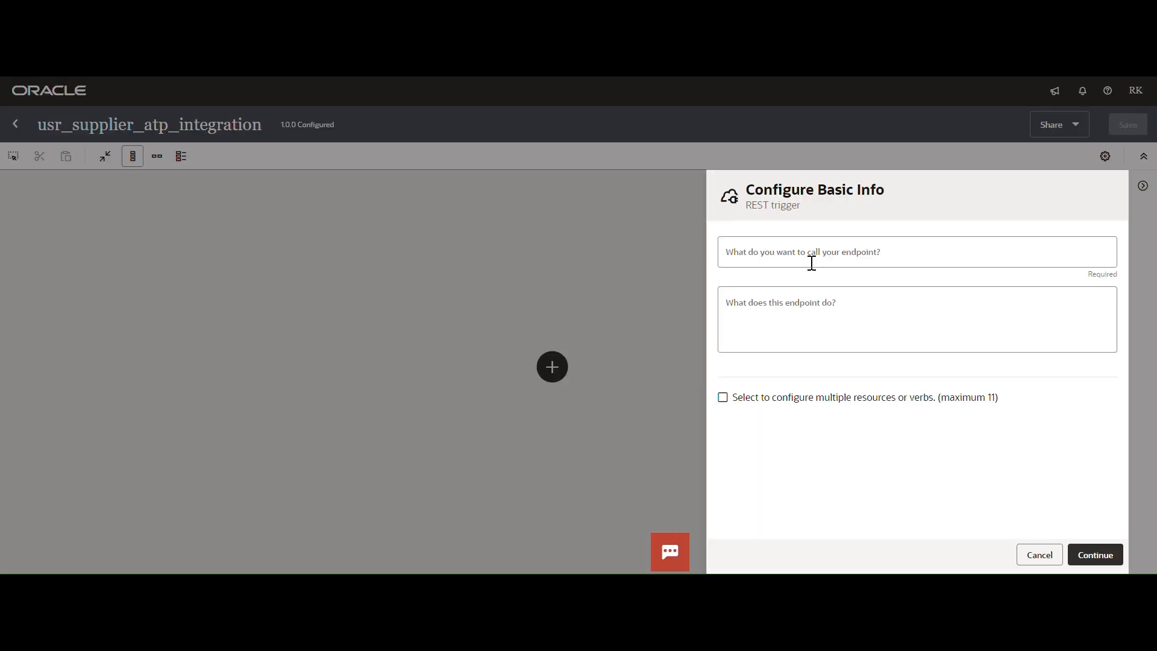
click(812, 263)
text(C)
key(BackSpace)
text(create)
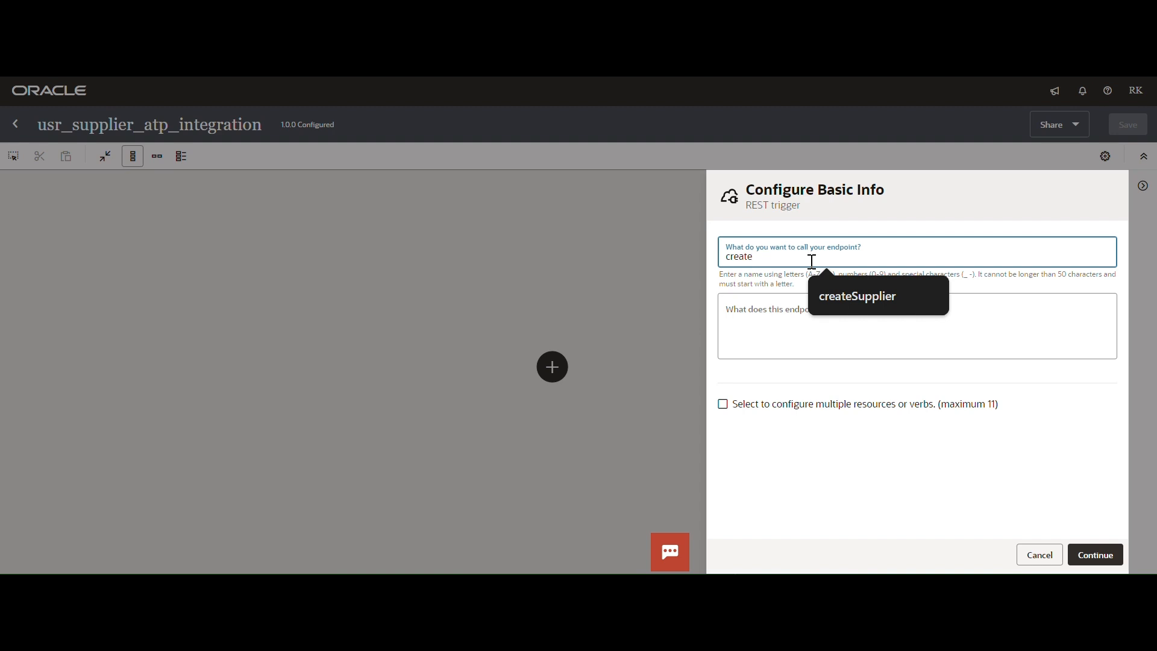
text(SuplierTrigger)
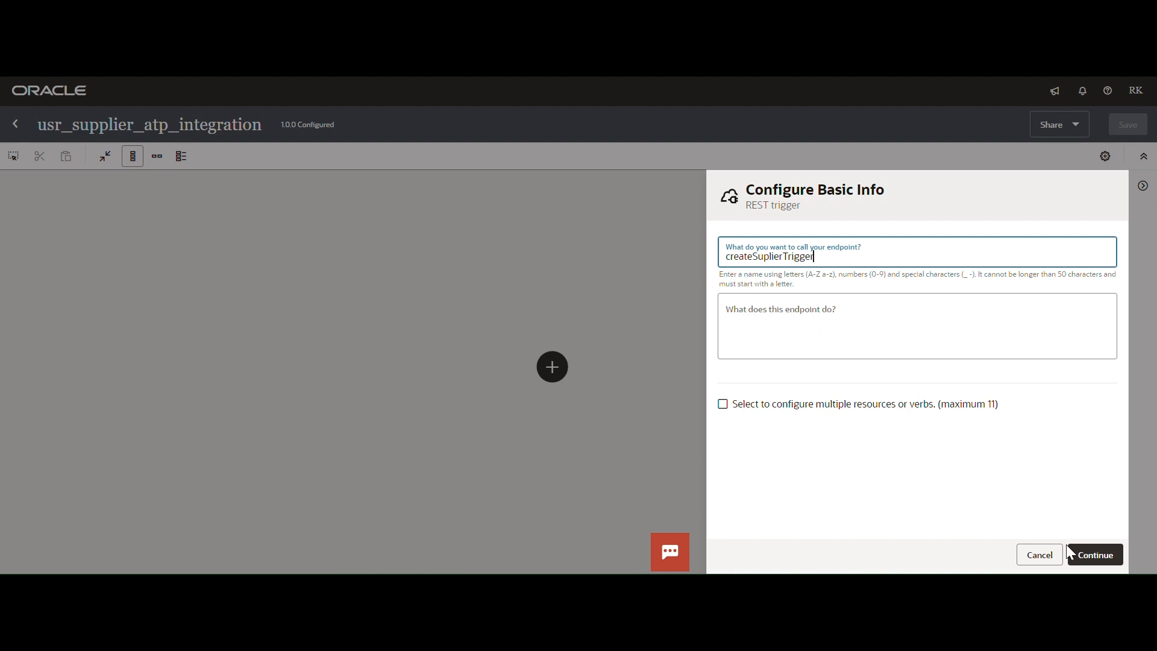
click(1092, 554)
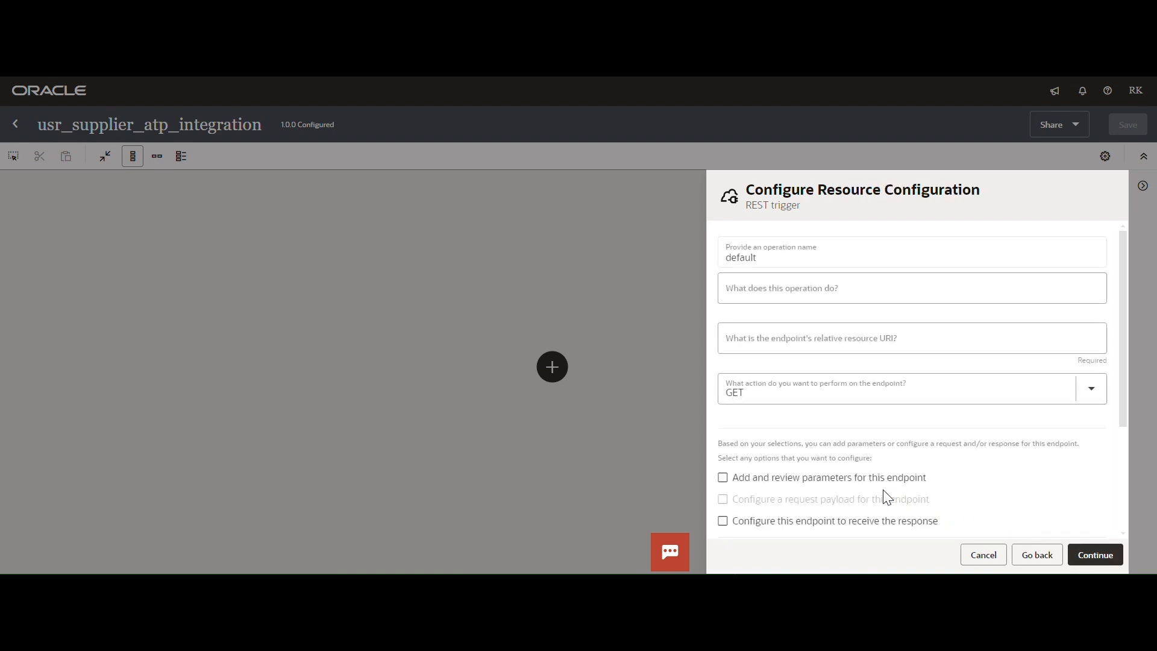
Describe the trigger operation as CreateSupplier, choose the POST action, and set the relative resource URI to /CreateSupplier
click(759, 294)
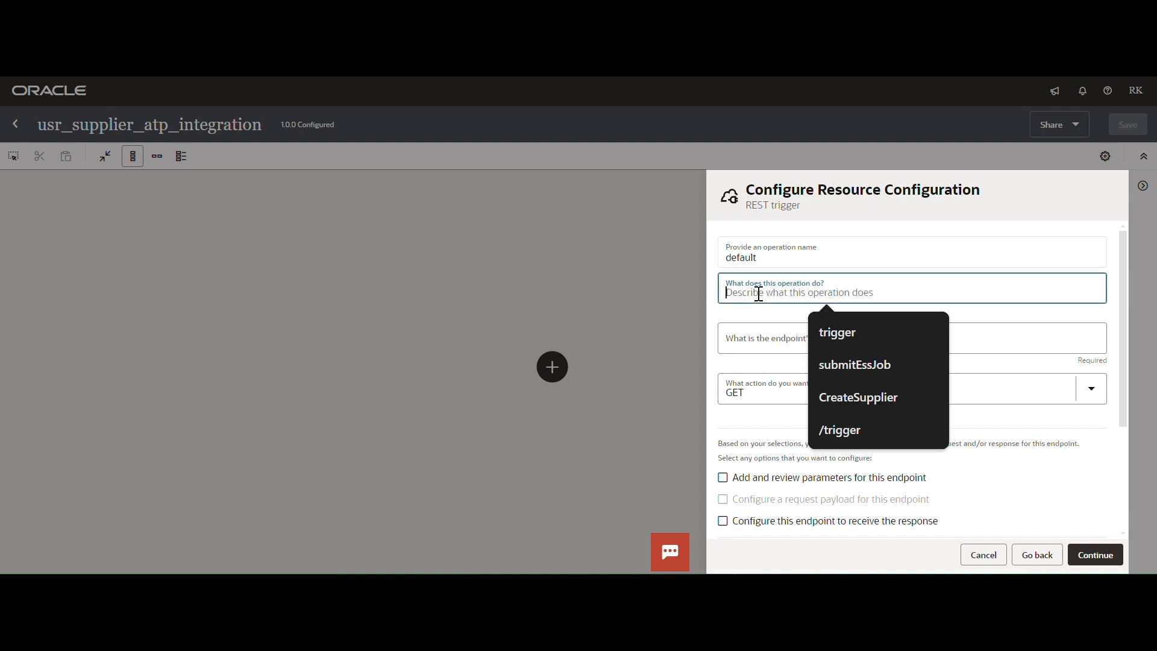
text(CreateSupplier)
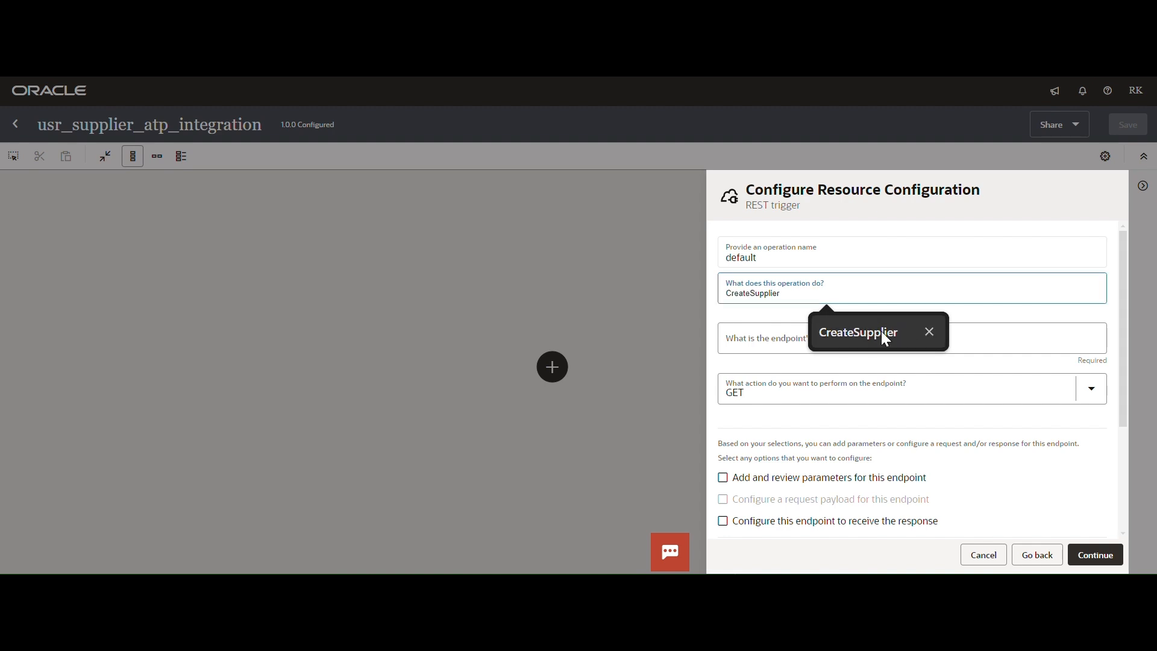
click(882, 331)
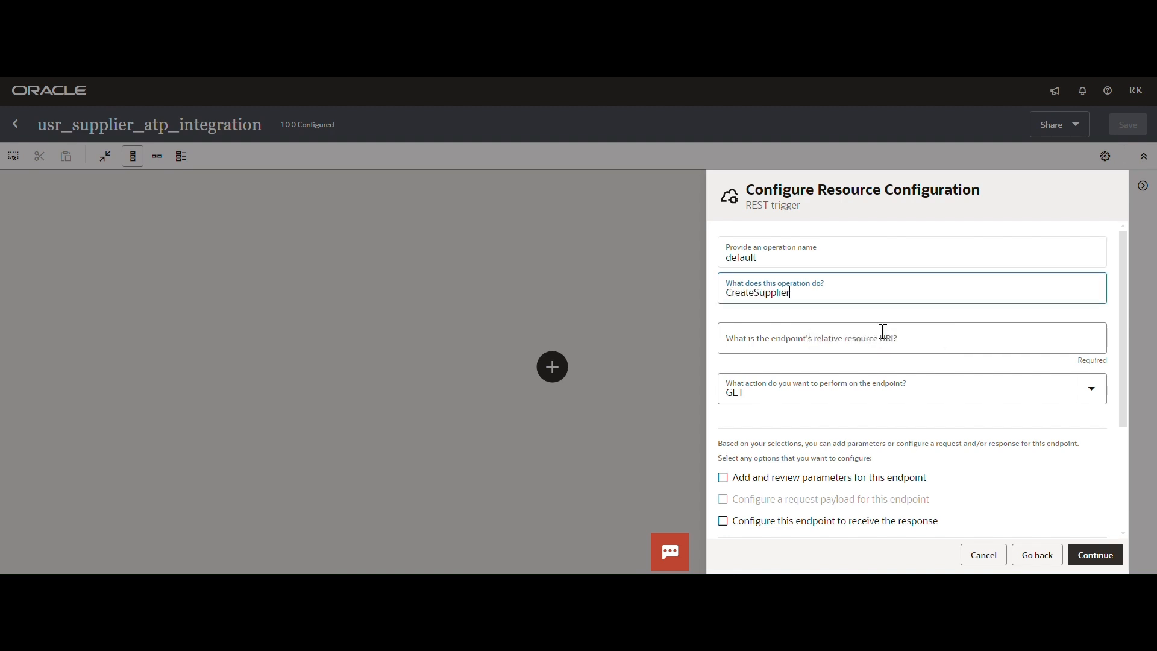
click(1090, 393)
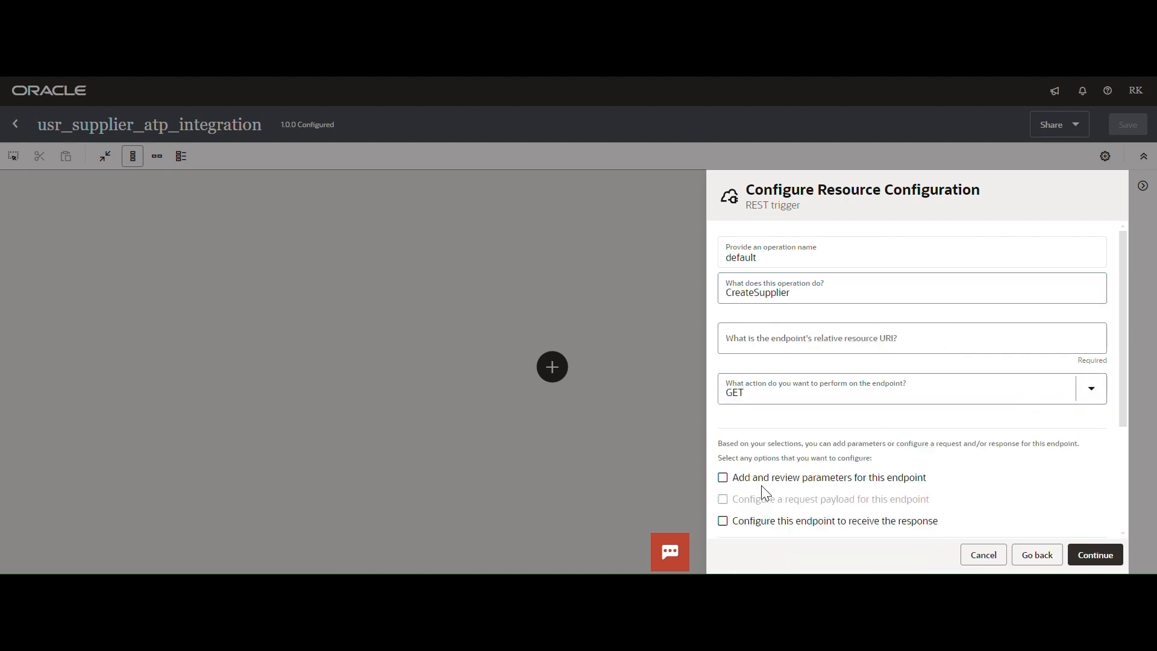
click(1081, 399)
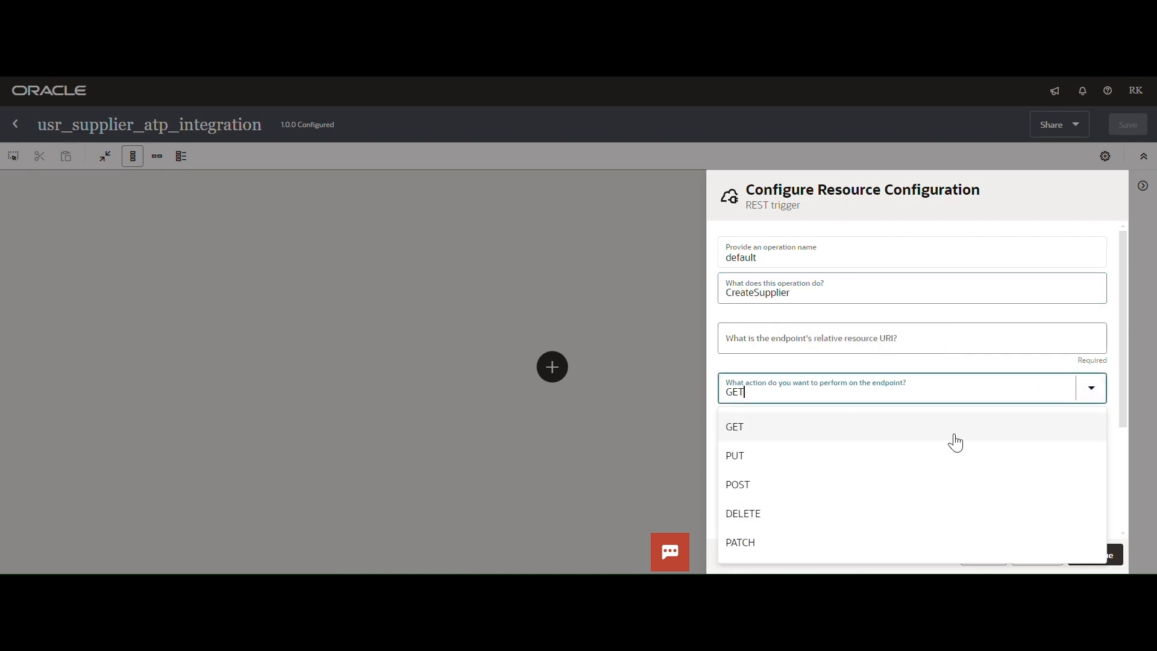
click(763, 485)
click(764, 343)
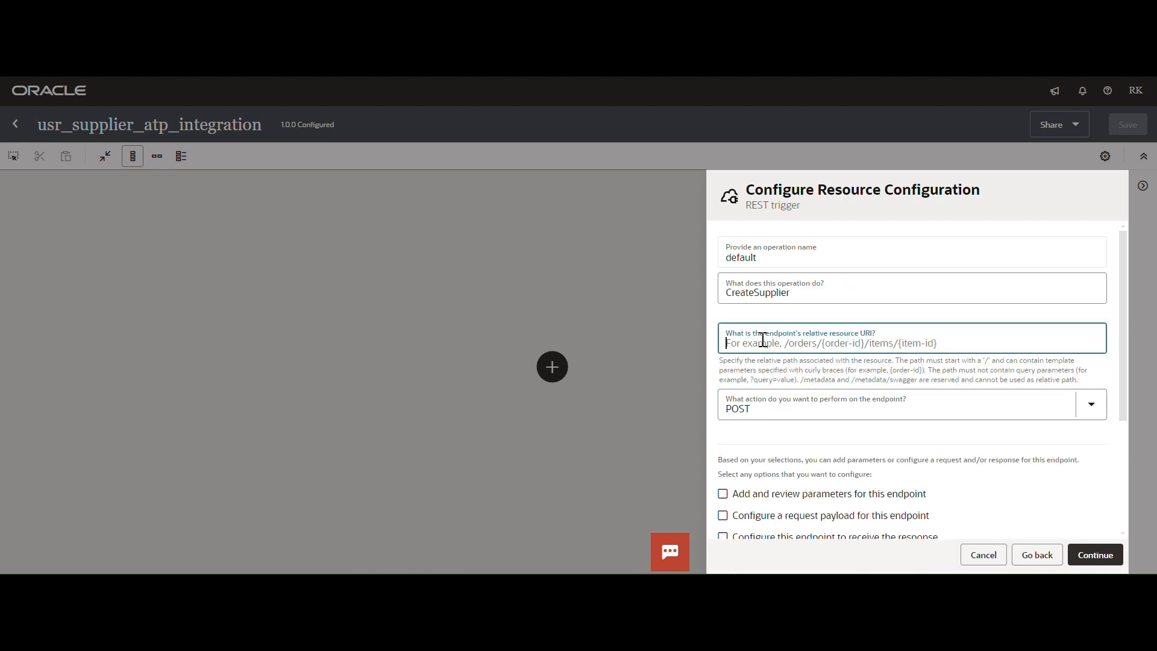
text(/CreateSupplier)
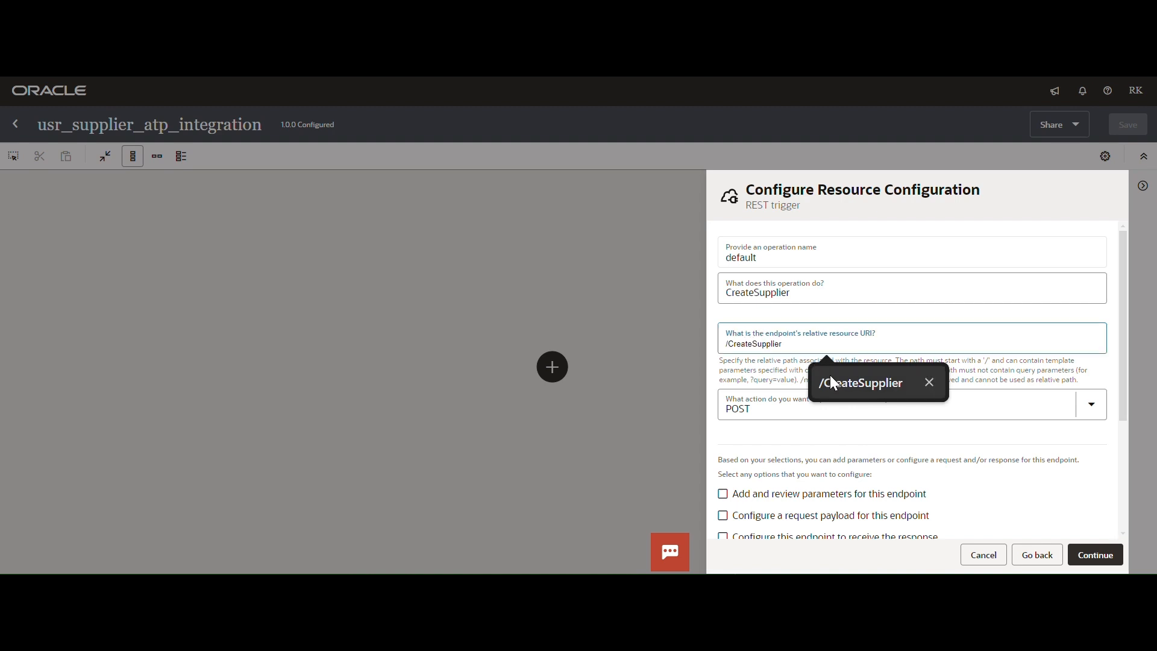
click(850, 378)
Enable both a request payload and a response for the endpoint, and continue to the request configuration
scroll(783, 456, down, 2)
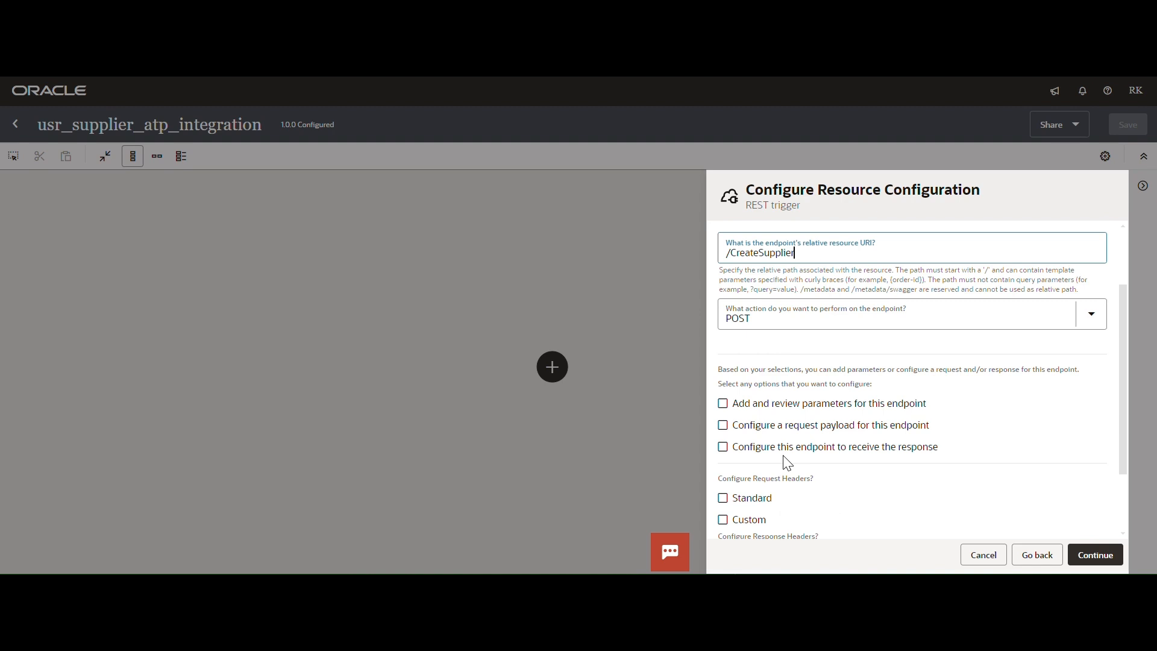
click(725, 445)
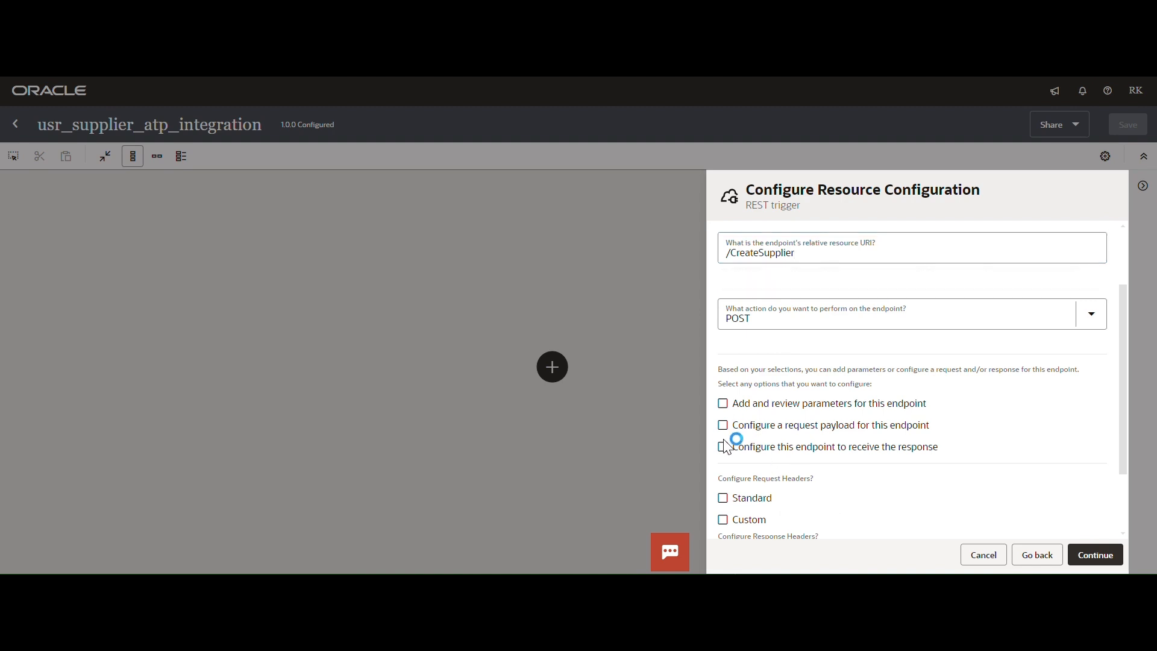
click(723, 499)
click(725, 522)
scroll(952, 506, down, 2)
click(1089, 555)
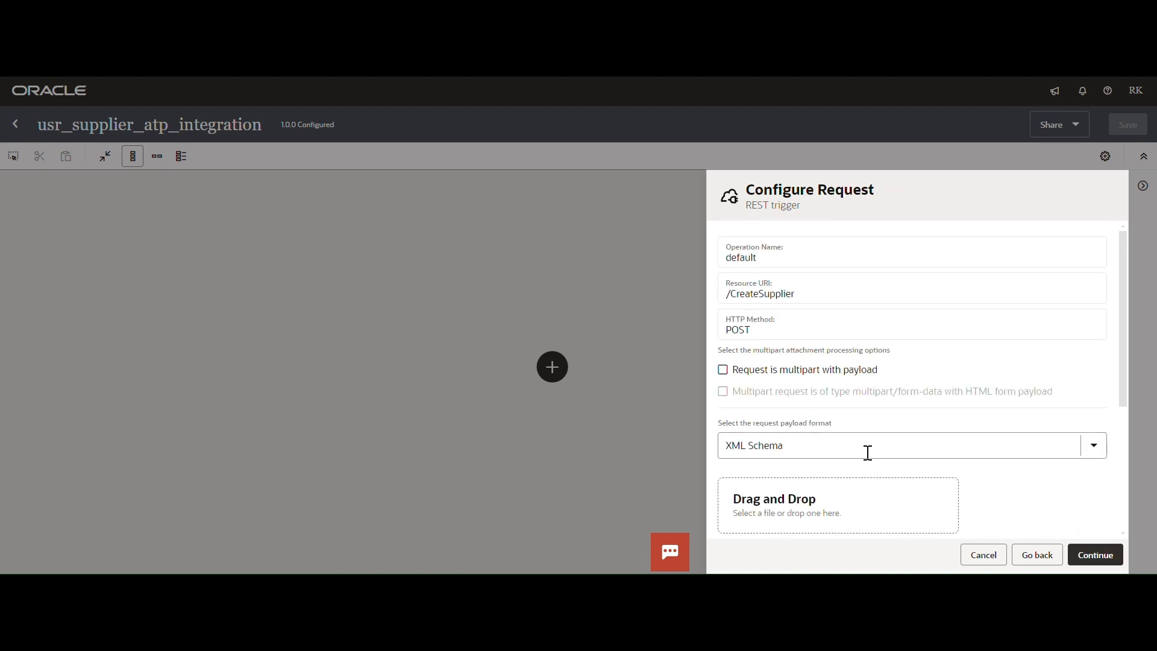
Set the request payload format to JSON Sample, and switch to SoapUI to copy Request 1's complete JSON body
click(1012, 445)
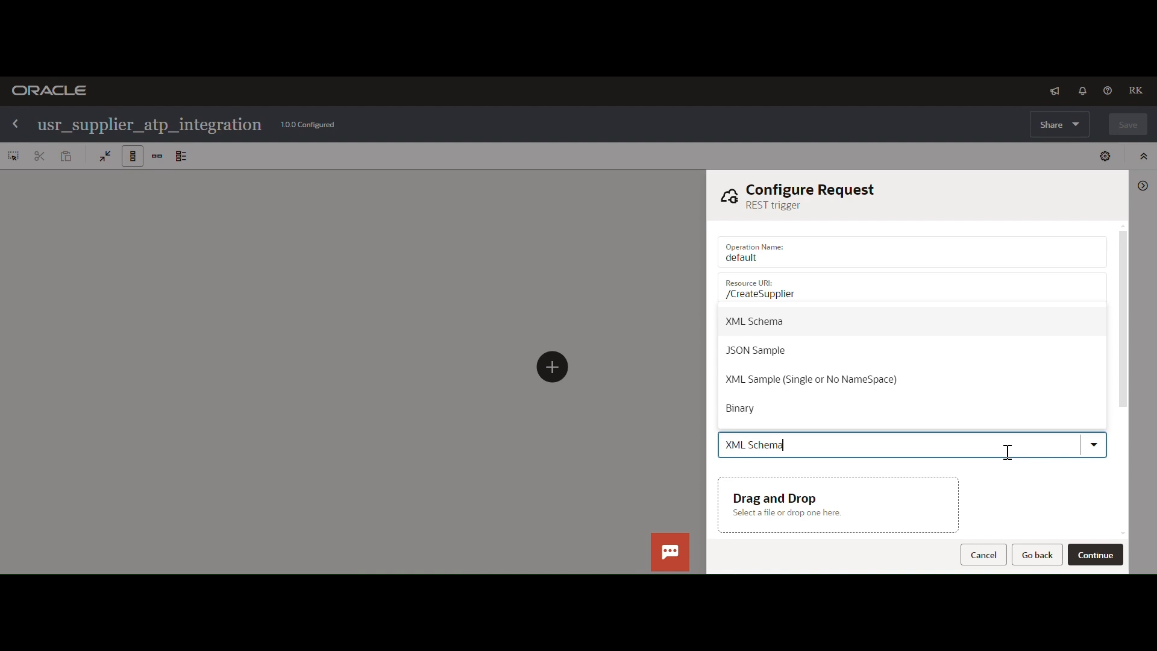
click(782, 356)
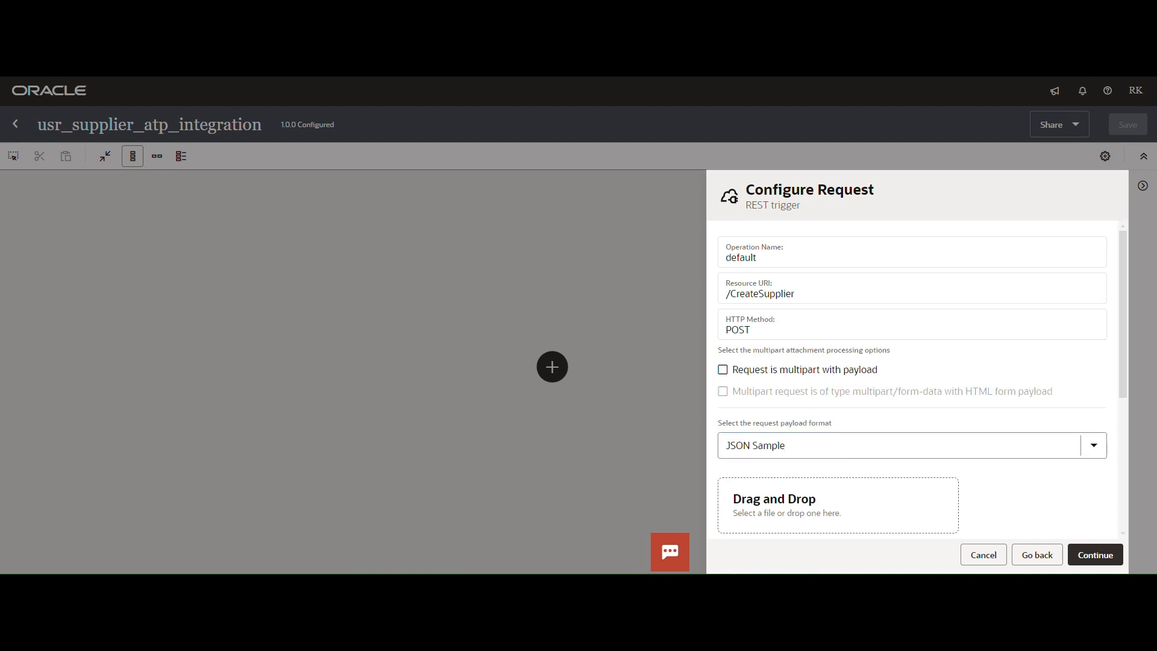
click(715, 588)
click(701, 551)
click(349, 296)
drag(311, 265, 510, 345)
key(ctrl+c)
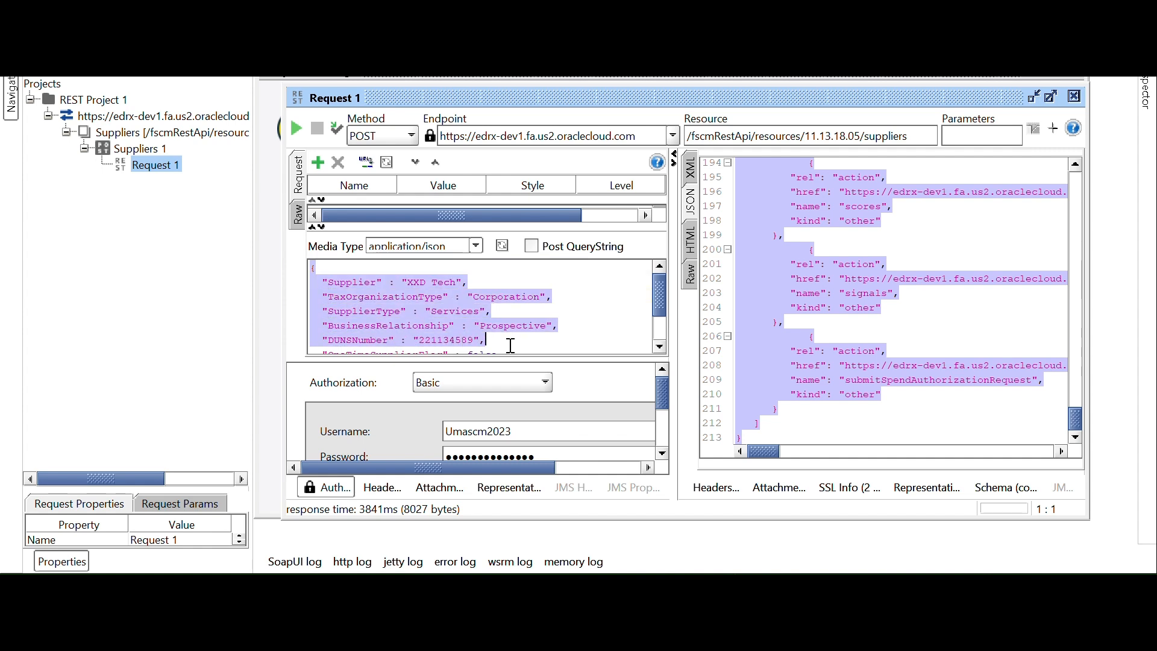
scroll(525, 337, down, 2)
shift+click(368, 347)
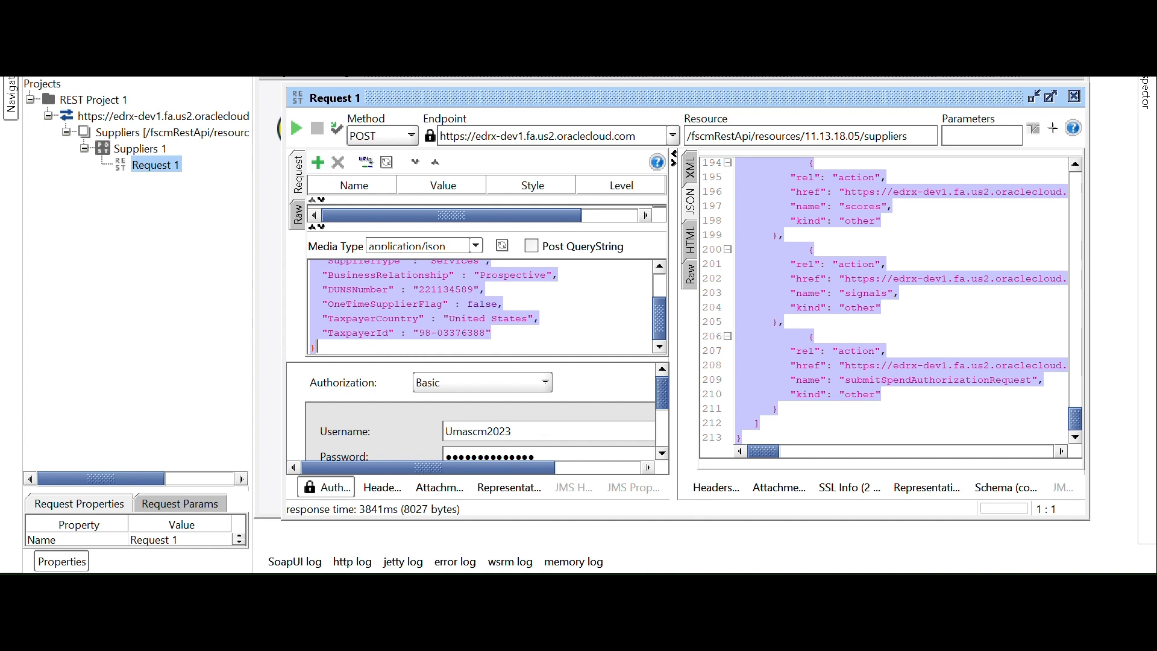
Switch back to Oracle Integration, paste the copied supplier JSON as the inline request sample, and continue to the response configuration
key(alt+Tab)
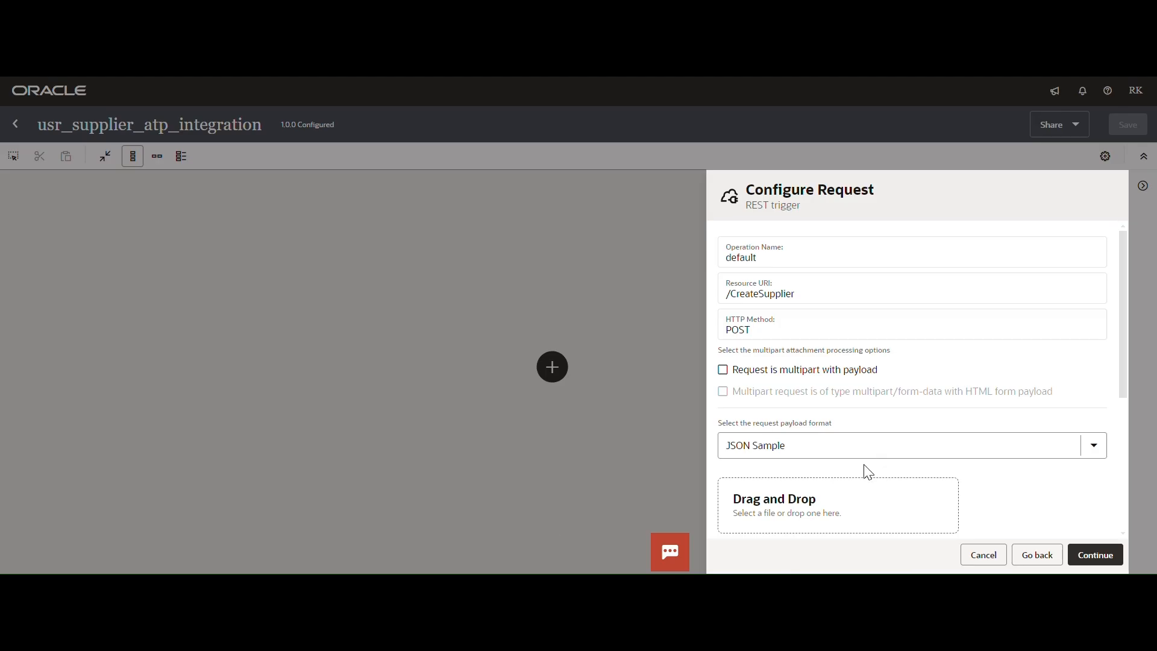
scroll(925, 456, down, 4)
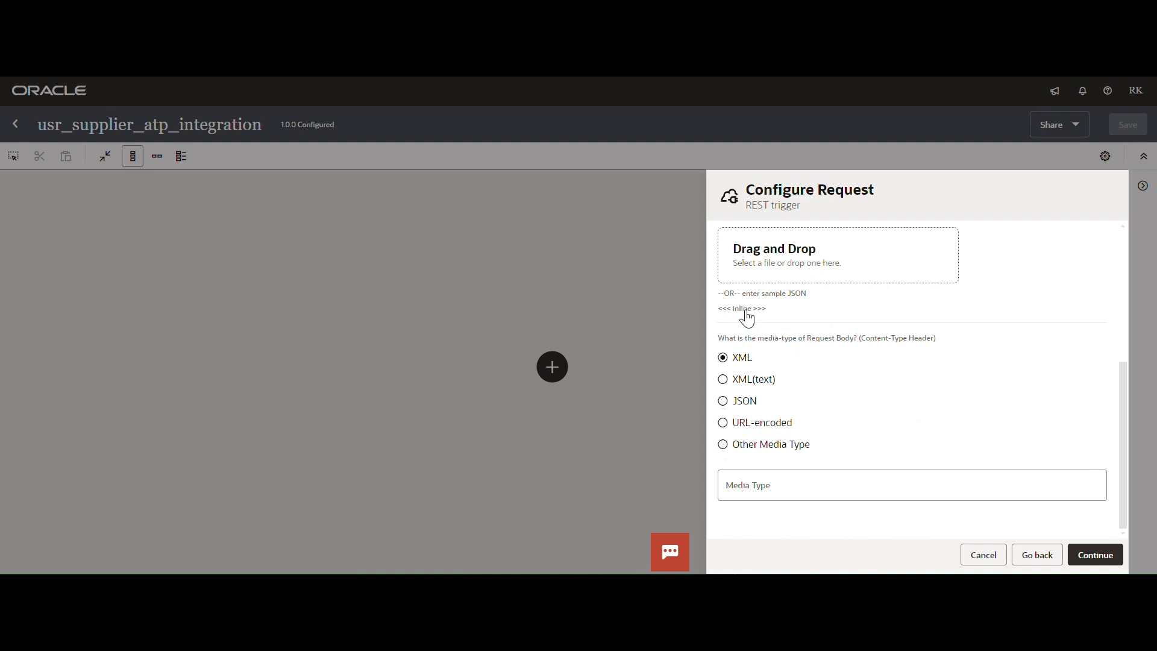
click(746, 315)
click(783, 320)
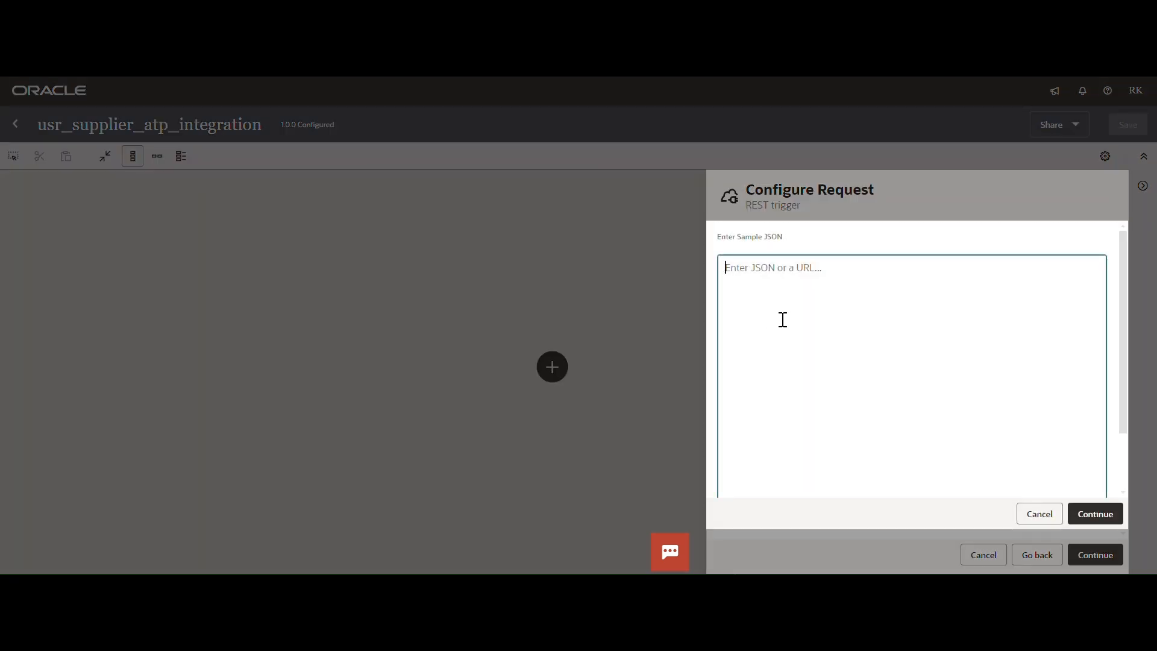
key(ctrl+v)
click(1090, 518)
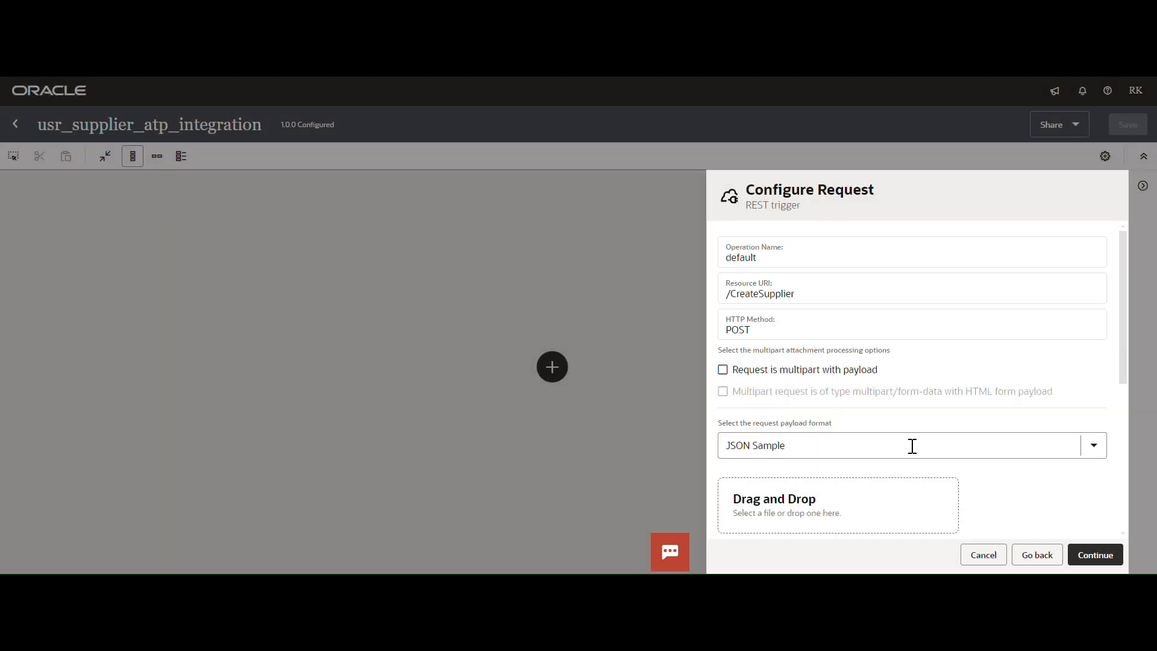
scroll(1016, 432, down, 2)
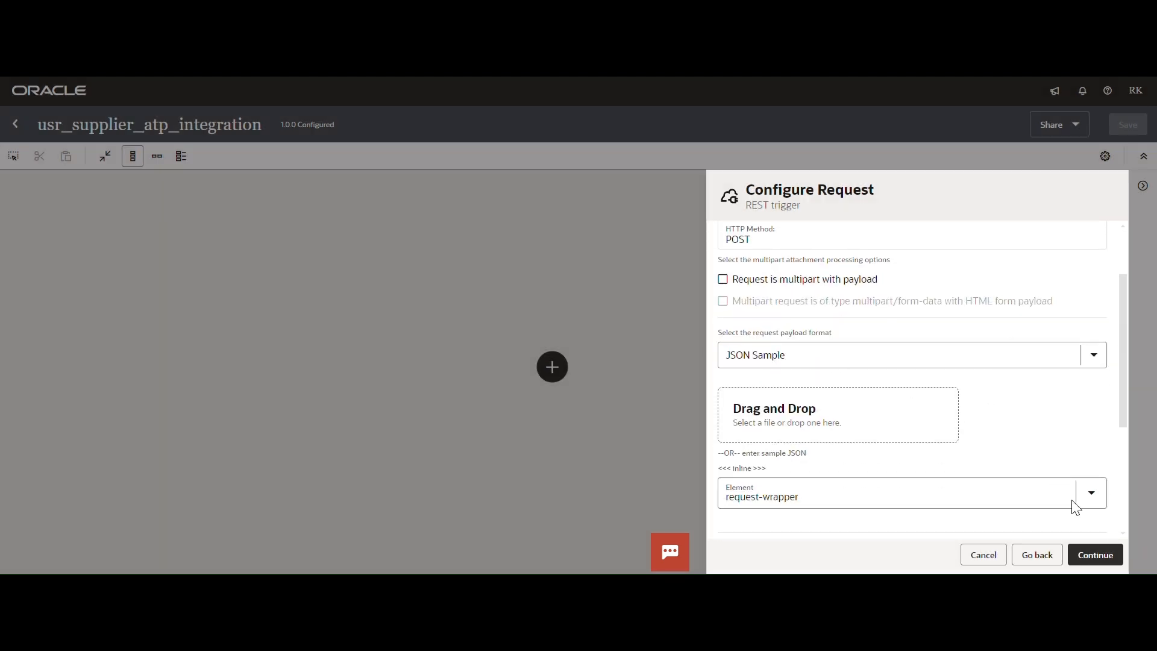
click(1095, 554)
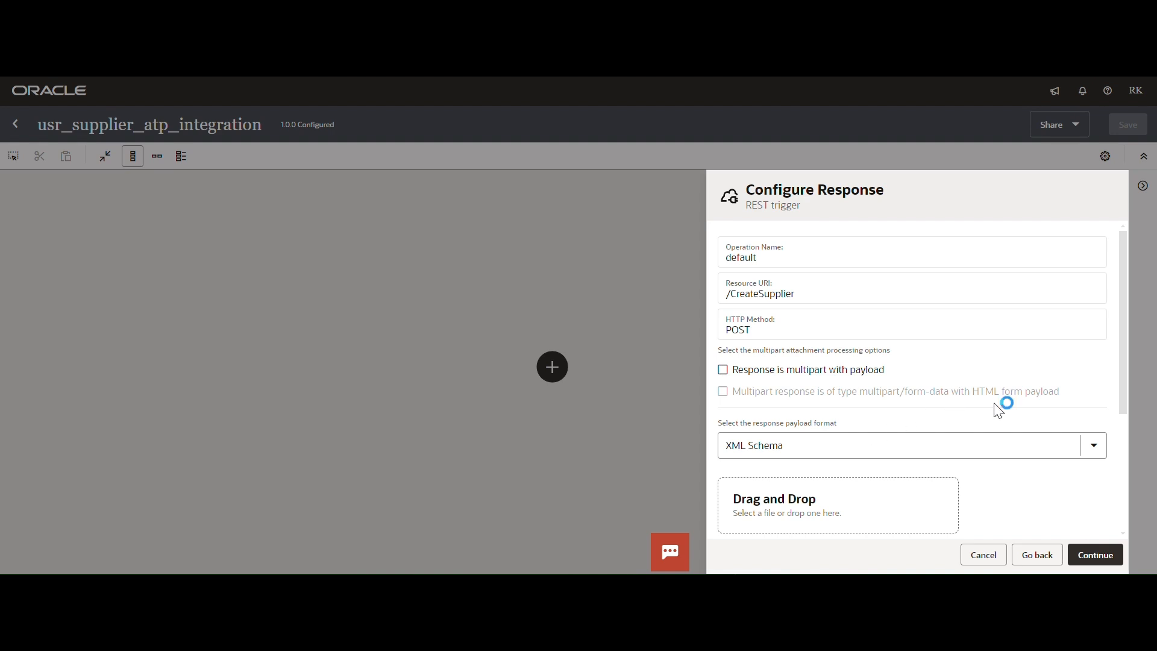
Set the response payload format to JSON Sample and open the inline sample entry
click(1092, 459)
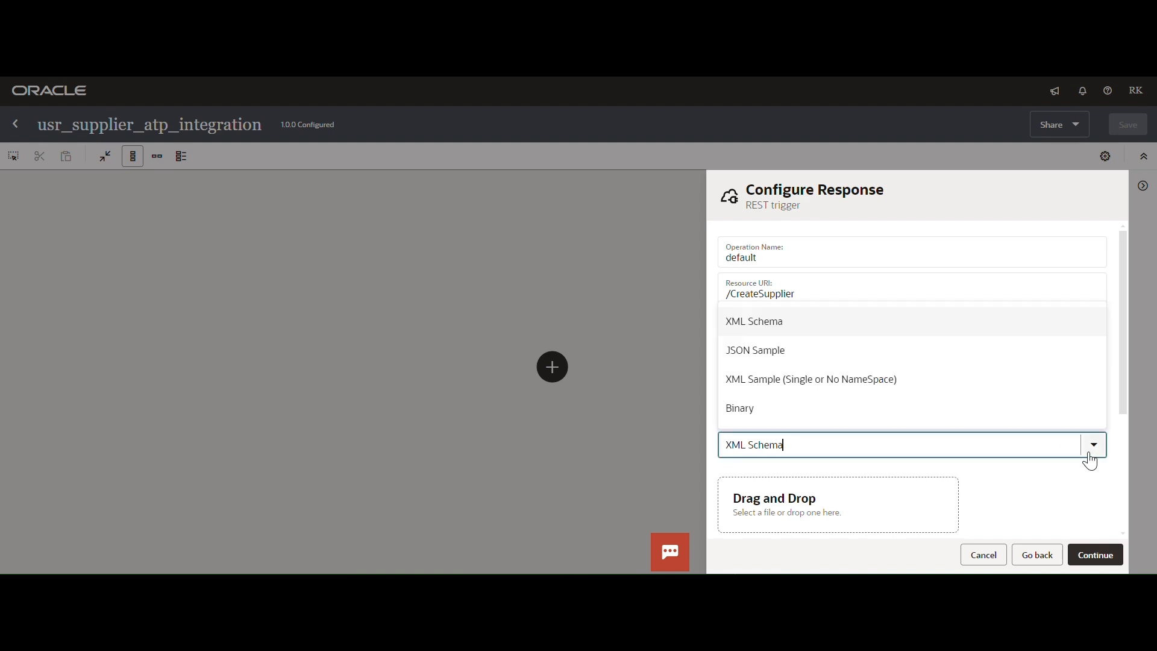
click(794, 354)
scroll(1001, 441, down, 3)
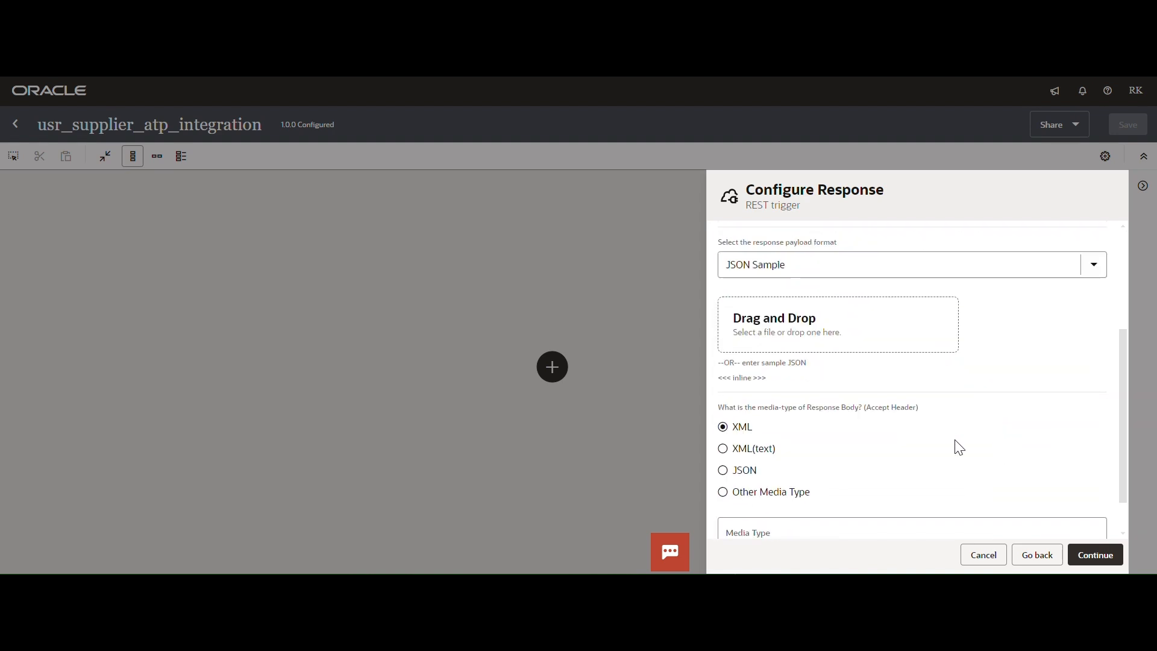
click(742, 379)
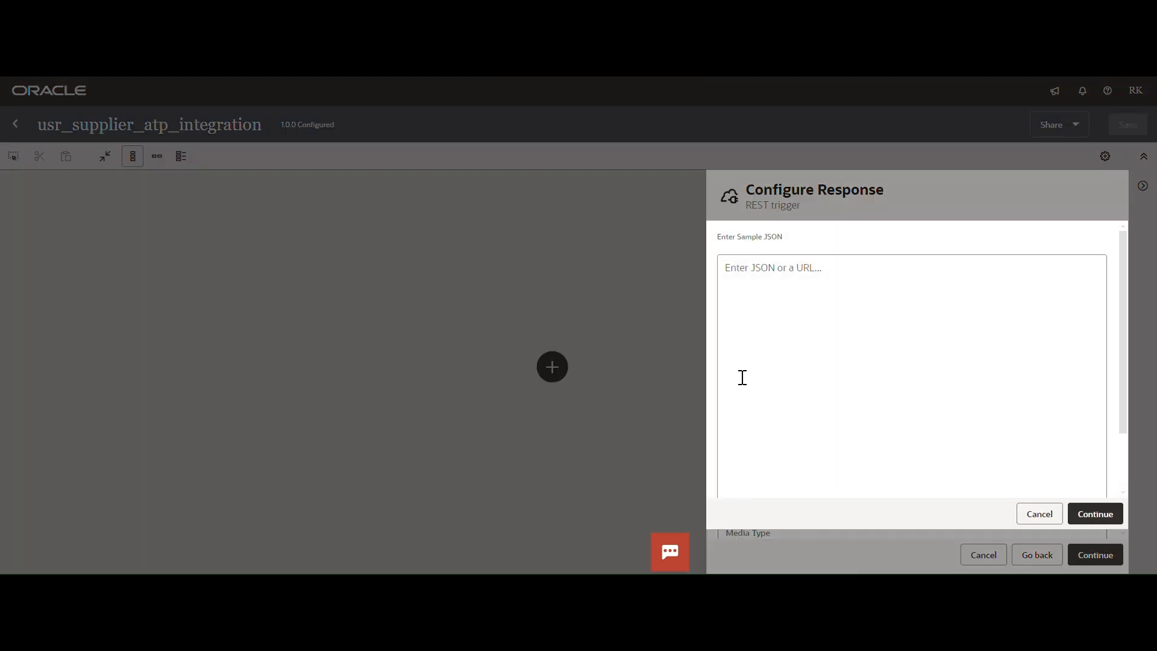
Switch to SoapUI and copy the complete JSON response of Request 1
key(alt+Tab)
click(780, 357)
drag(1075, 417, 1052, 132)
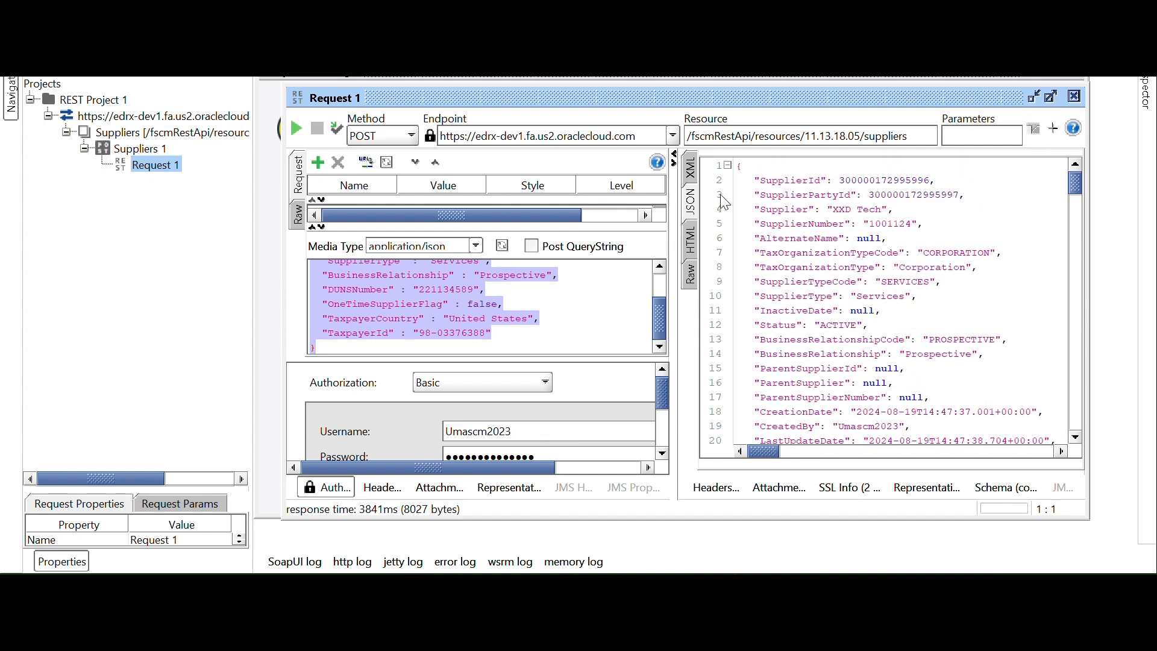
drag(737, 167, 824, 325)
scroll(824, 325, down, 2)
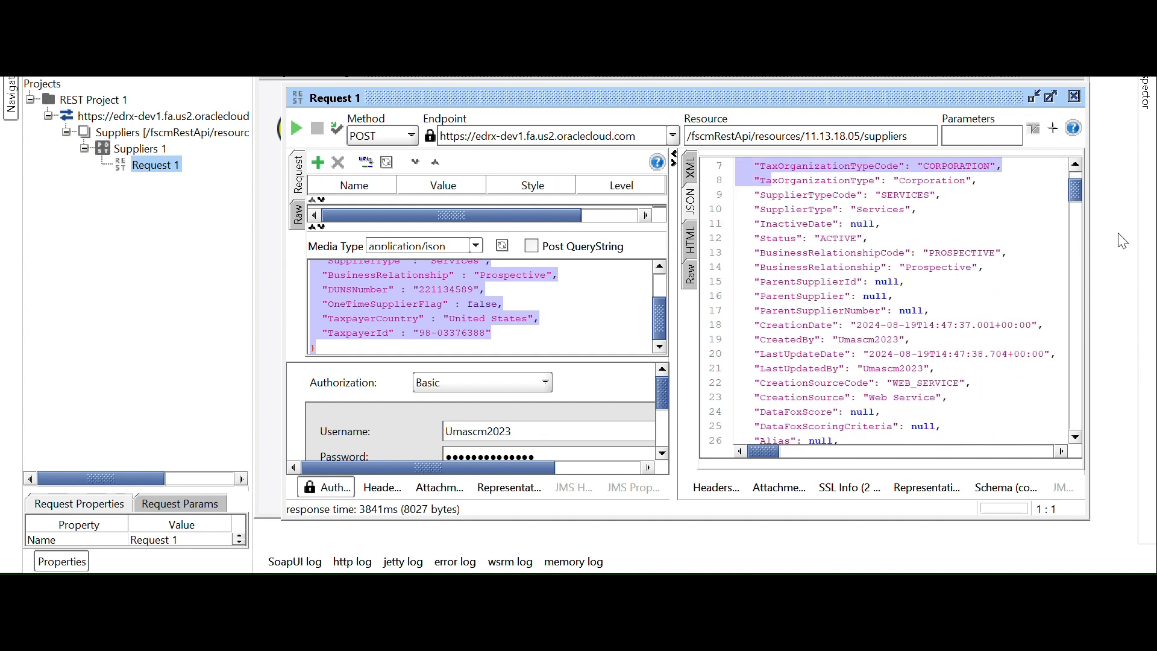
drag(1076, 191, 1092, 435)
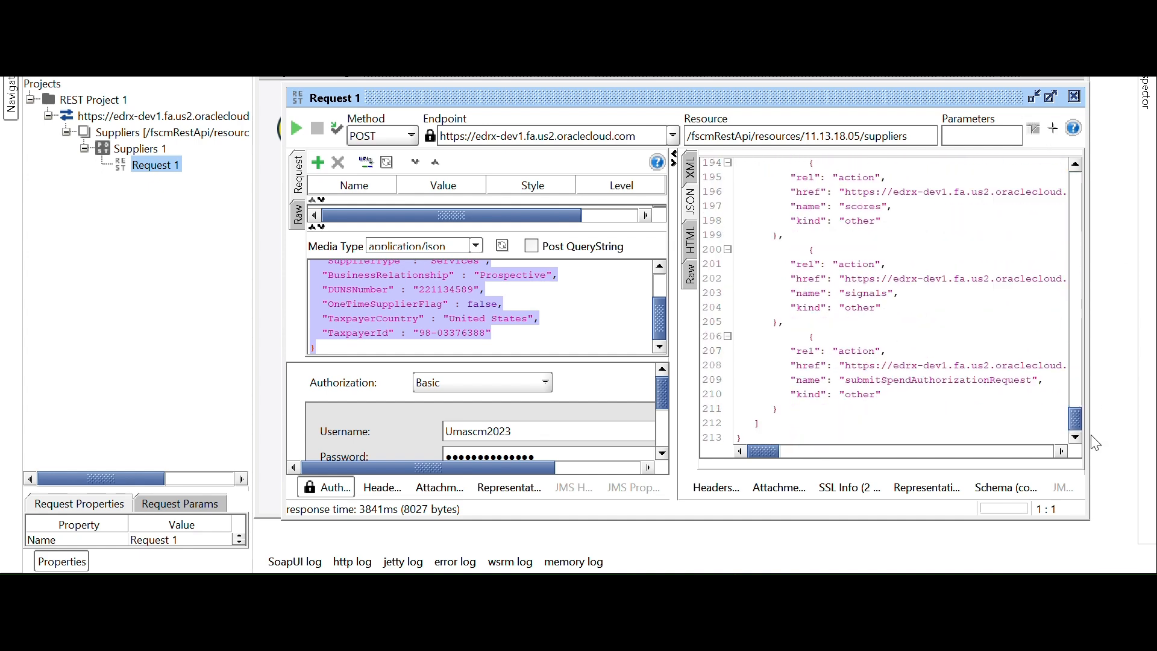
shift+click(750, 439)
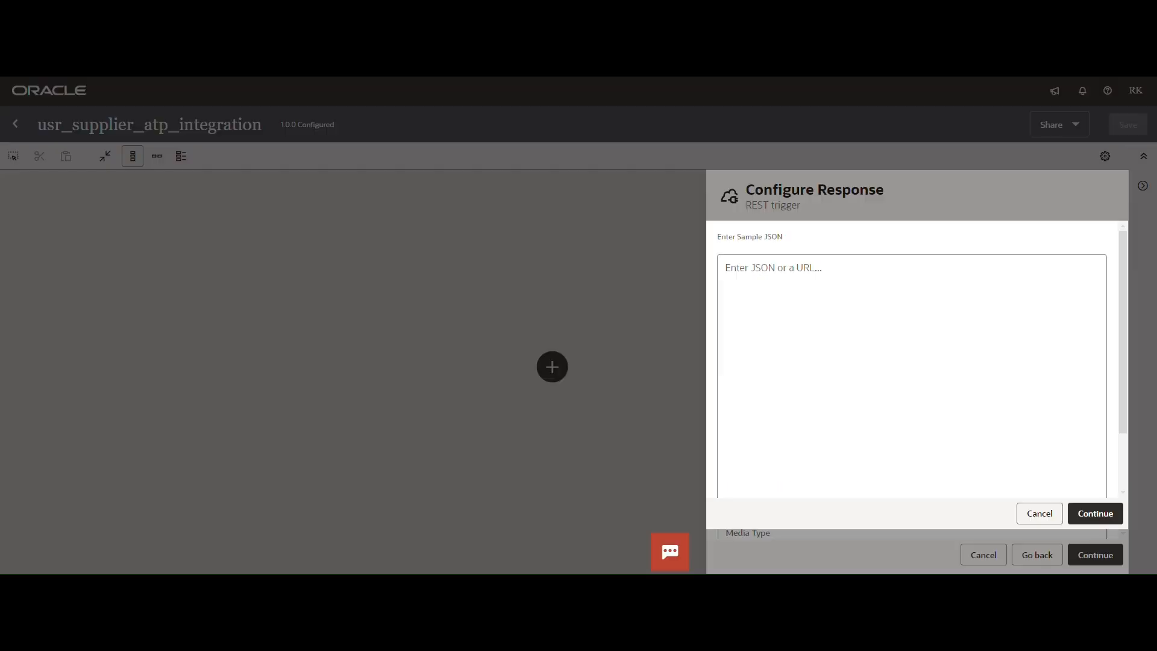
Switch back to Oracle Integration, paste the copied JSON as the inline response sample, and finish the REST trigger configuration
click(819, 310)
key(ctrl+v)
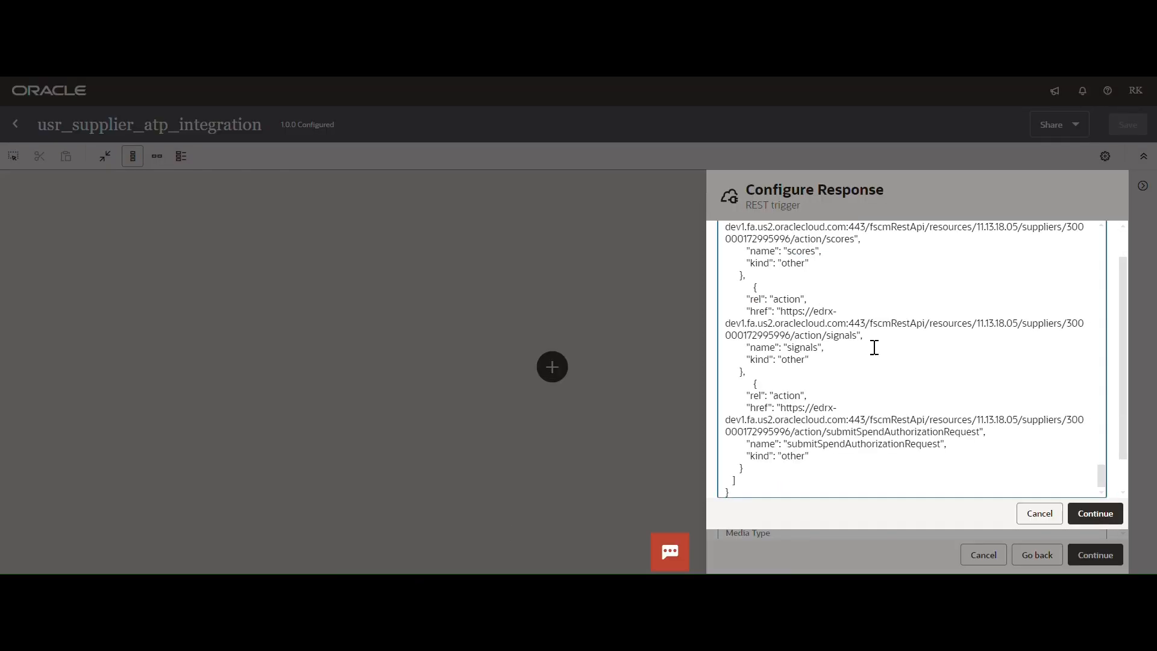
scroll(880, 380, up, 5)
click(1095, 515)
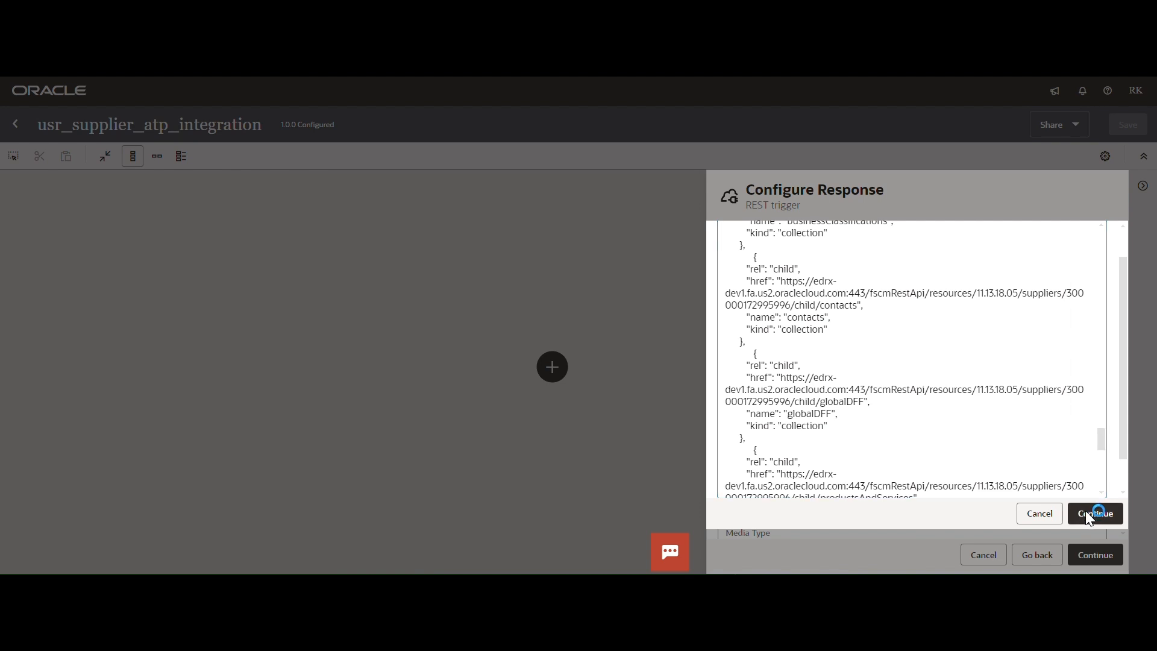
scroll(962, 464, down, 3)
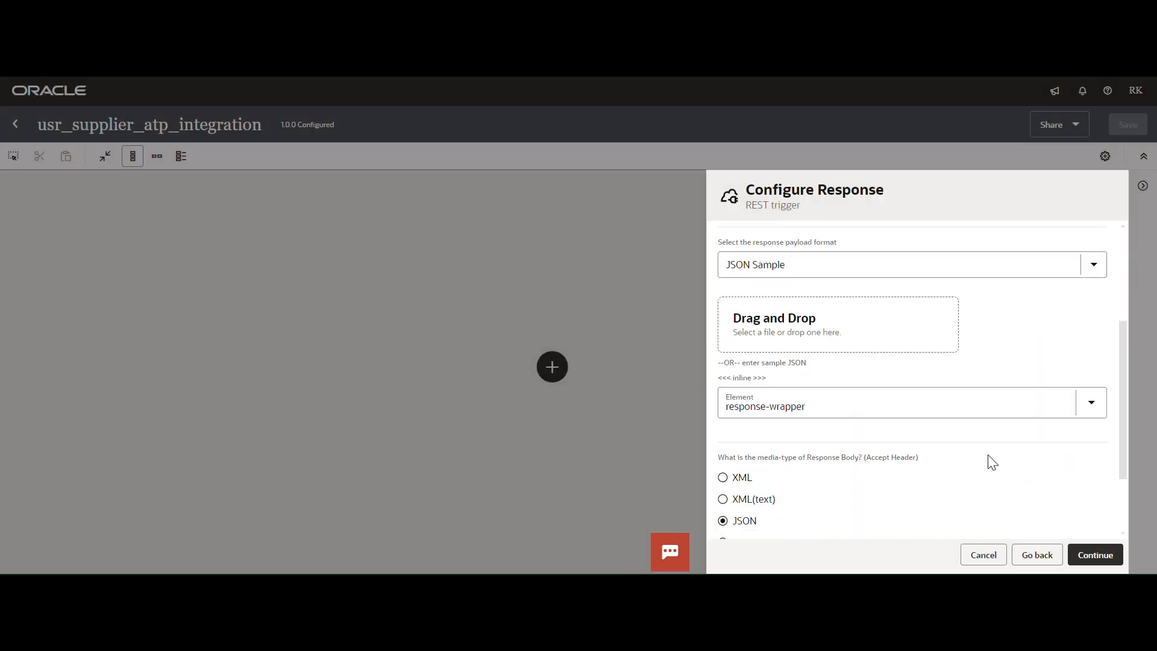
click(1098, 553)
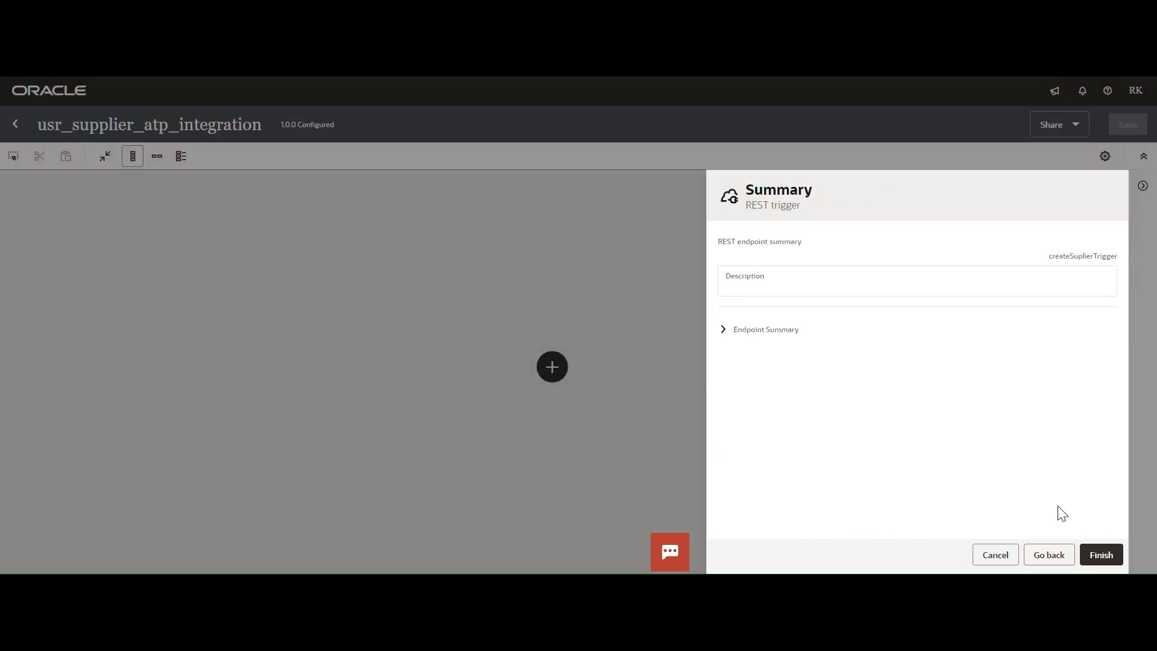
click(1106, 555)
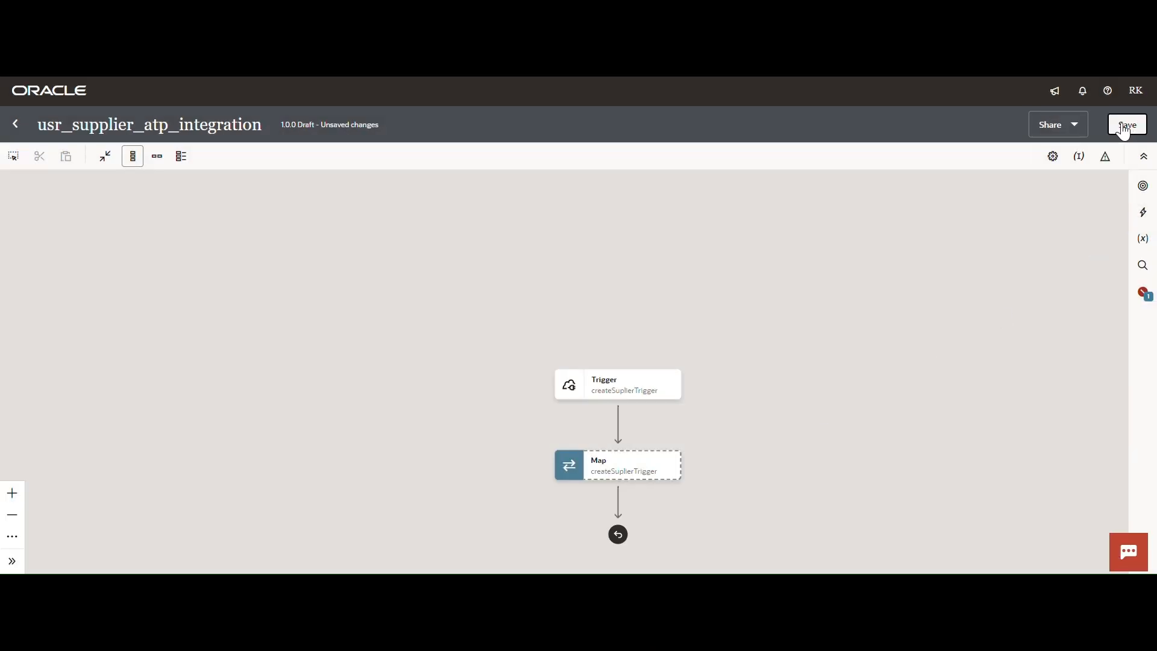
Save the integration and switch the canvas to the horizontal layout
click(1127, 124)
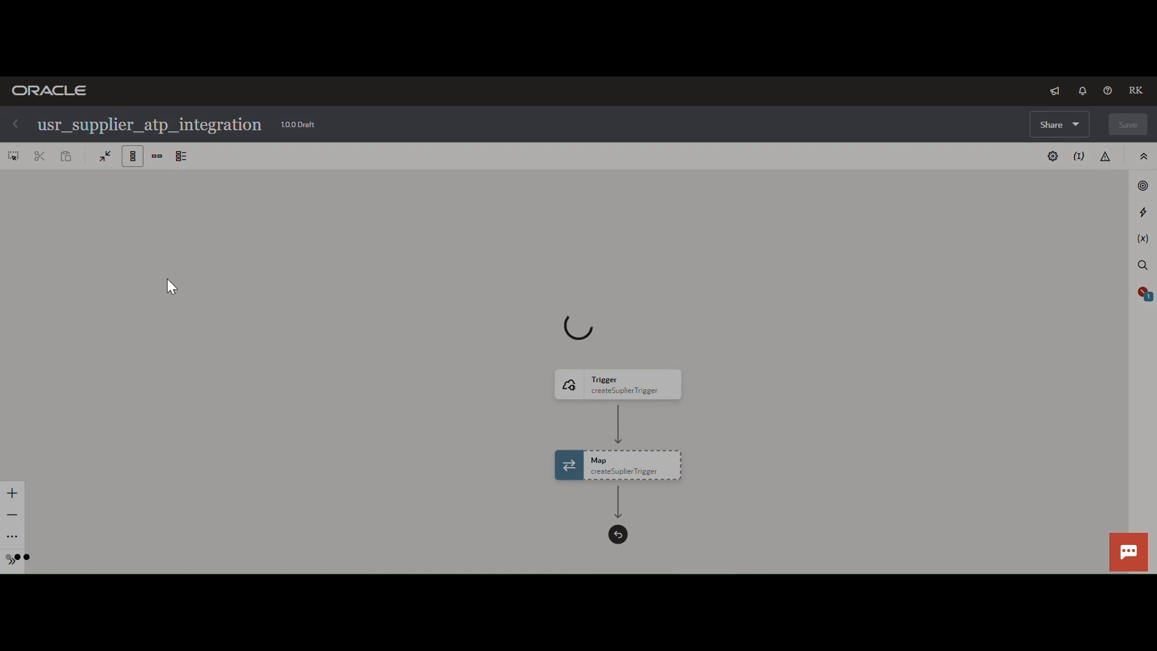
click(159, 159)
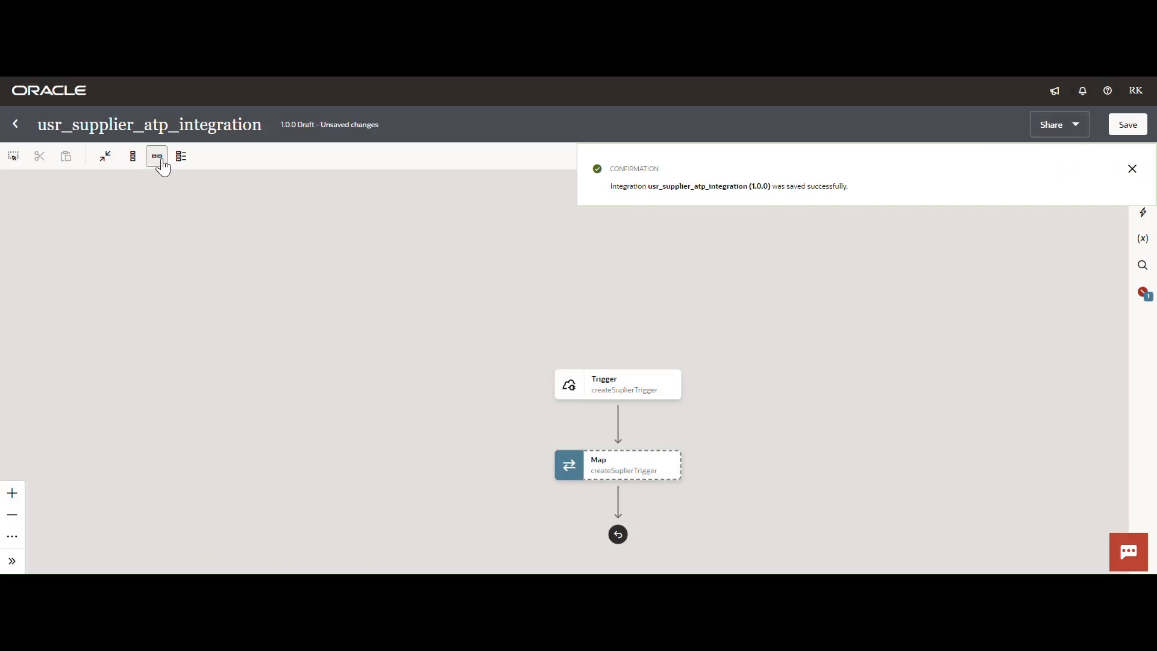
drag(327, 272, 535, 276)
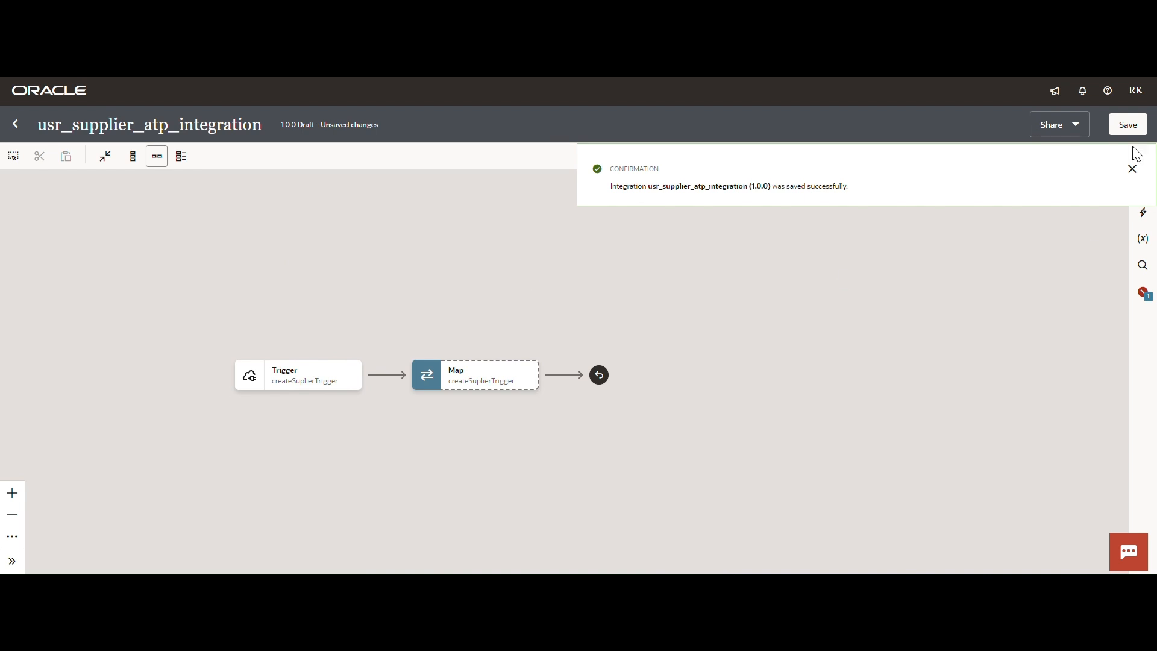
click(1131, 170)
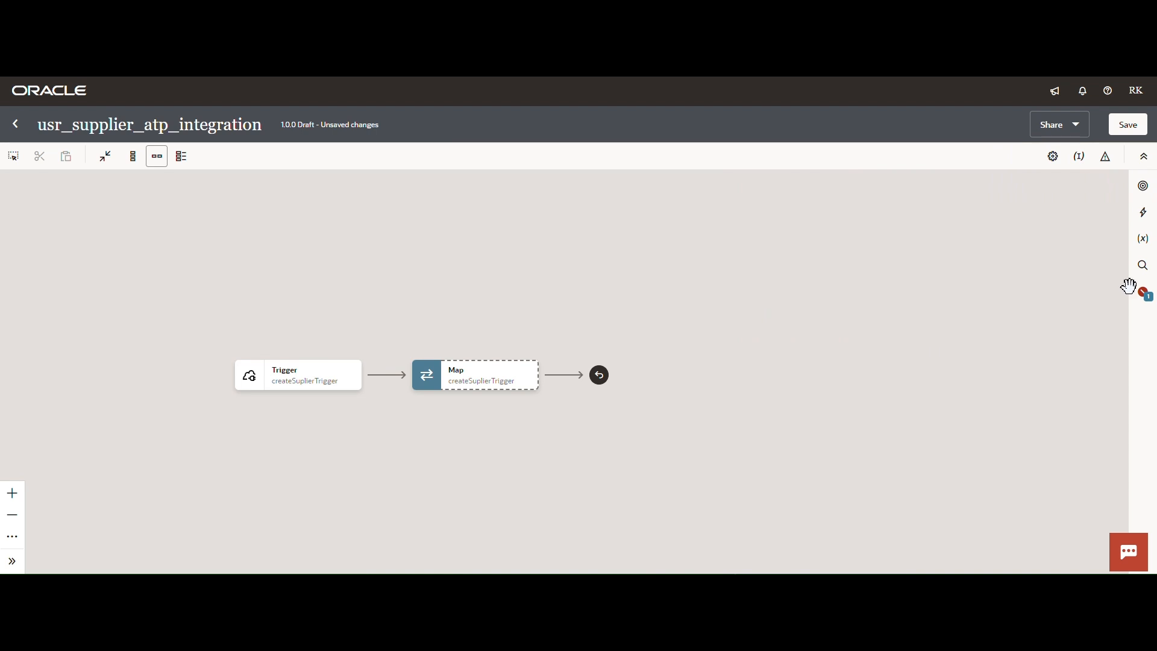
Insert a Parallel action between the createSuplierTrigger trigger and the Map action
click(1145, 224)
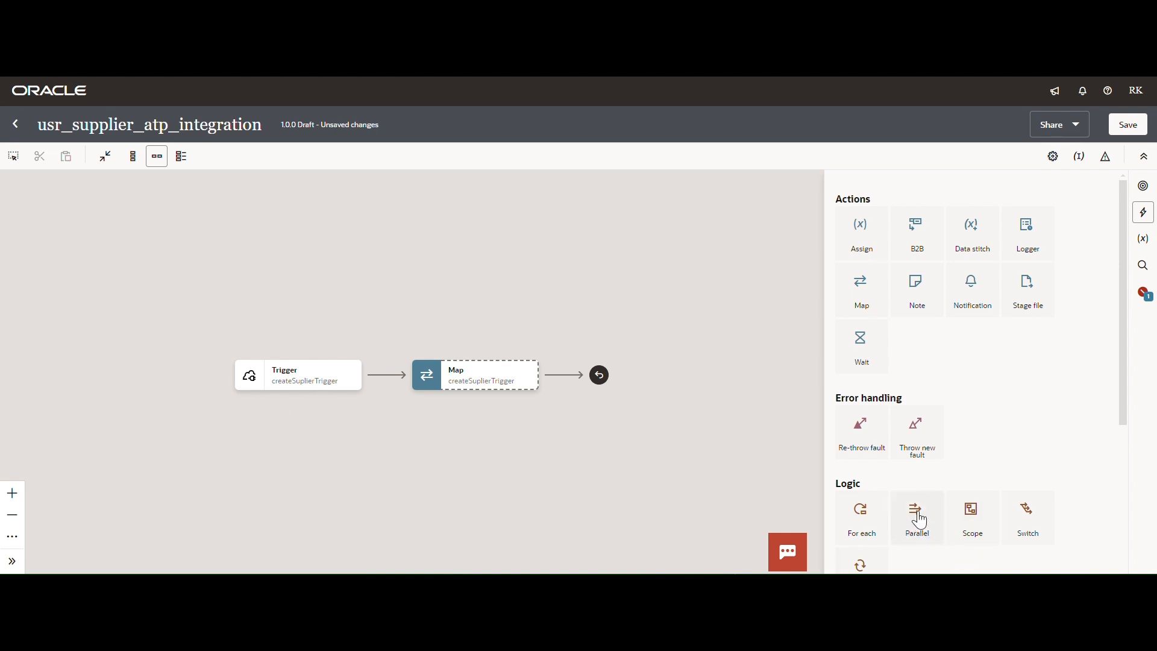
drag(918, 518, 384, 376)
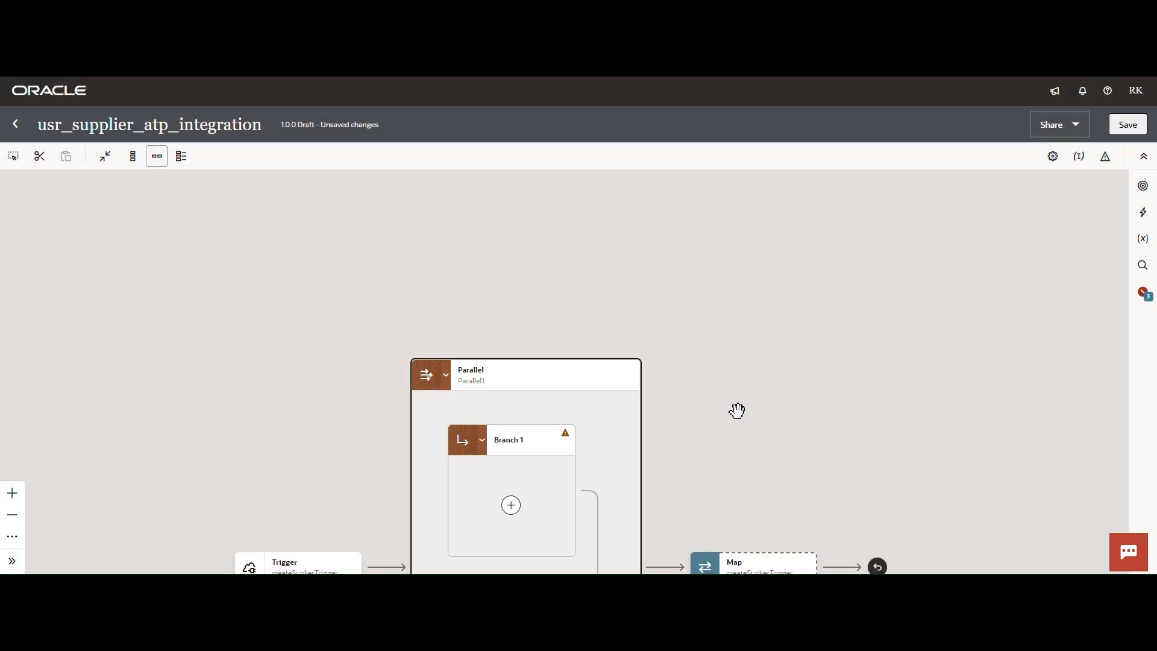
drag(736, 411, 727, 255)
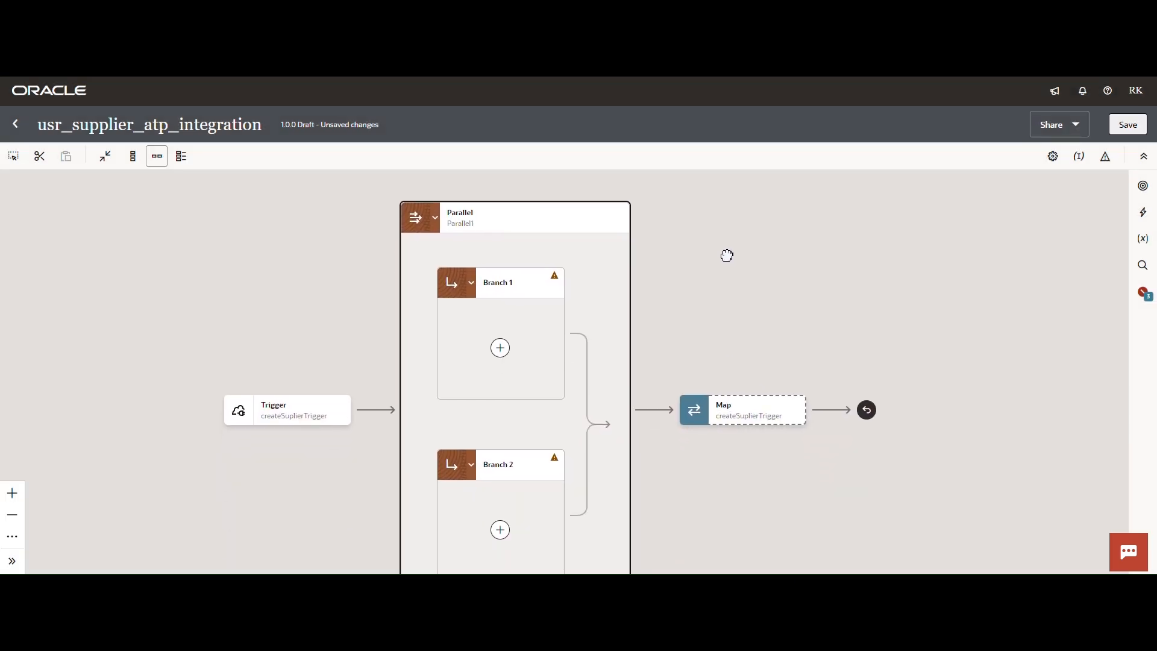
scroll(754, 284, down, 1)
mouse_move(786, 291)
mouse_down()
mouse_move(784, 256)
mouse_move(784, 272)
mouse_up()
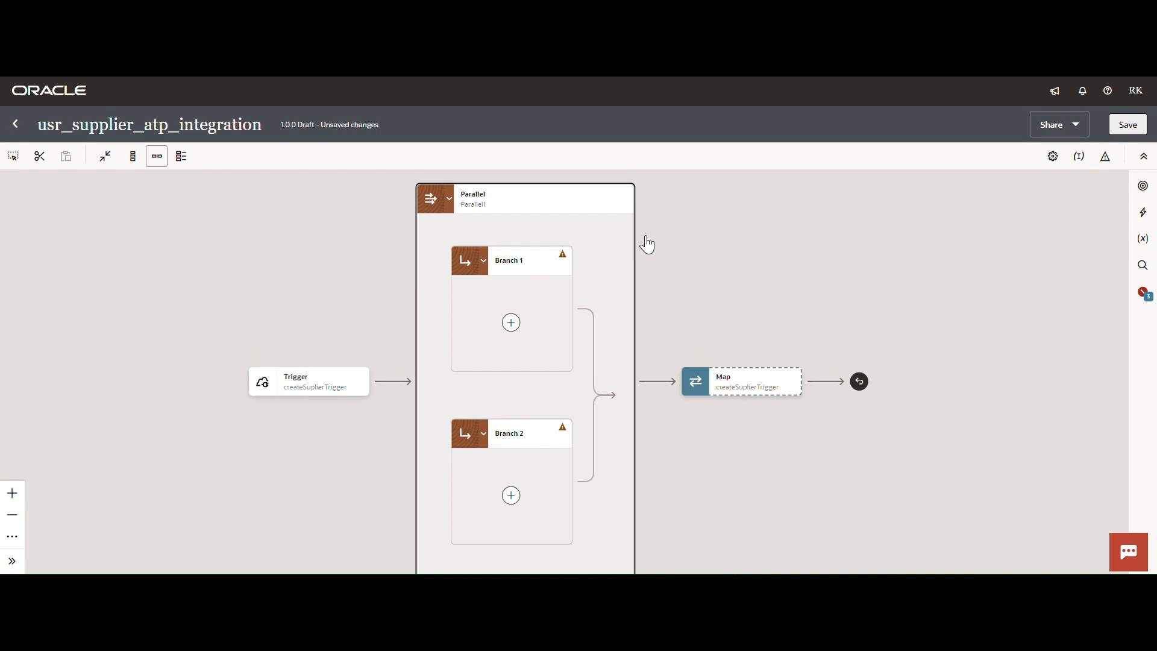
click(624, 204)
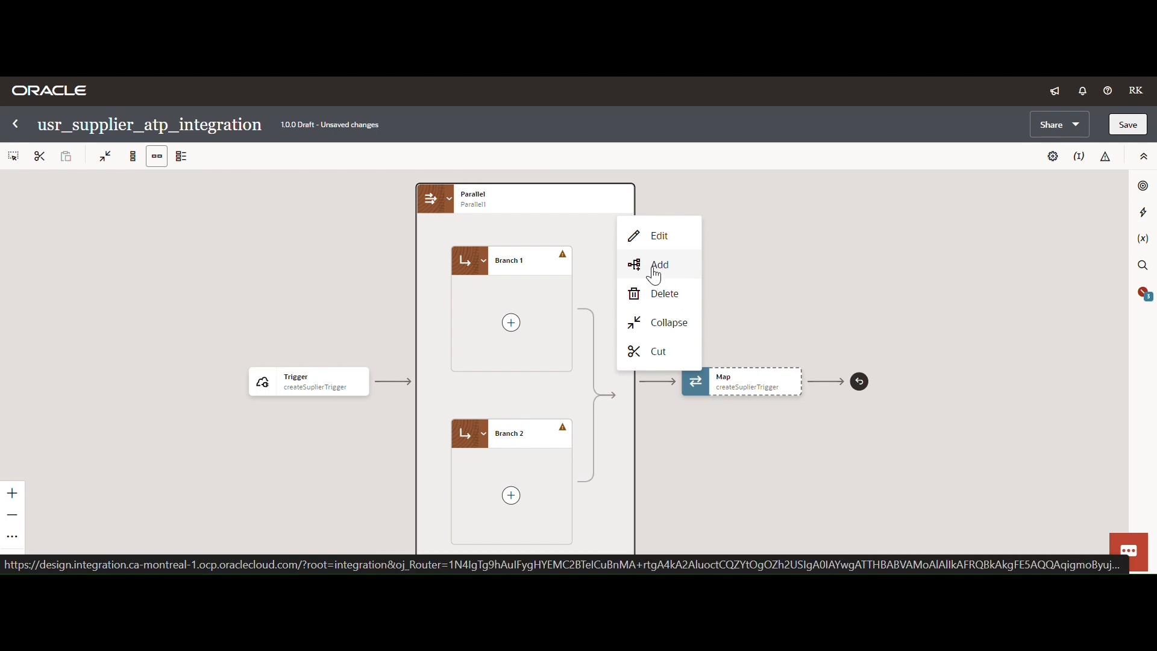
click(873, 266)
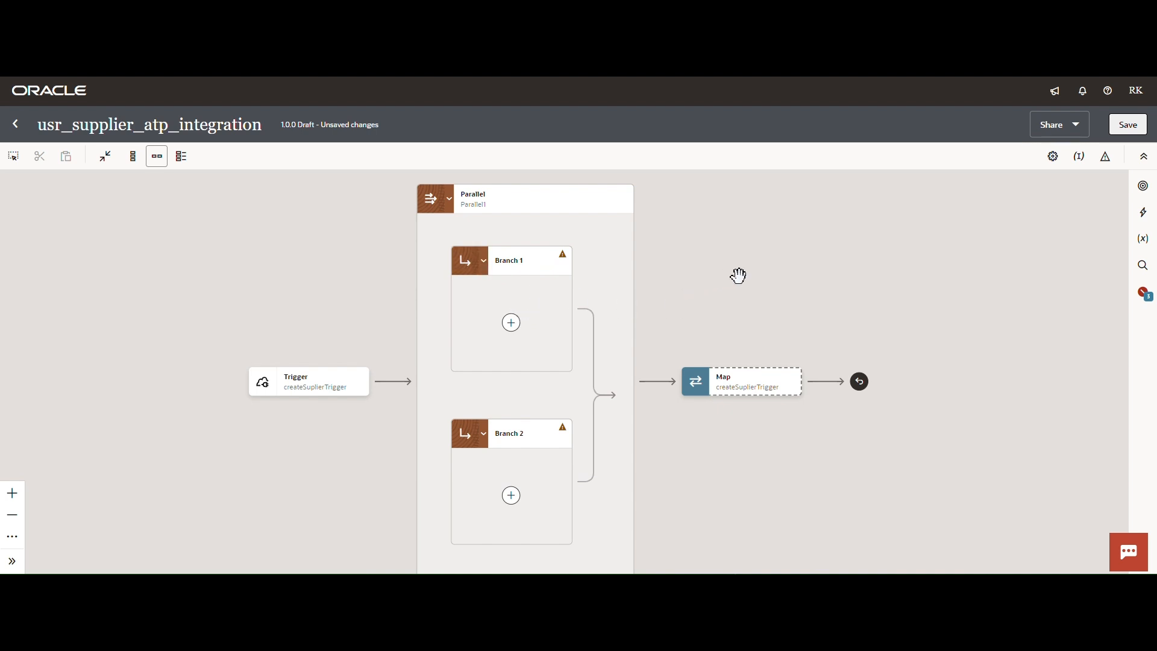
scroll(737, 265, down, 1)
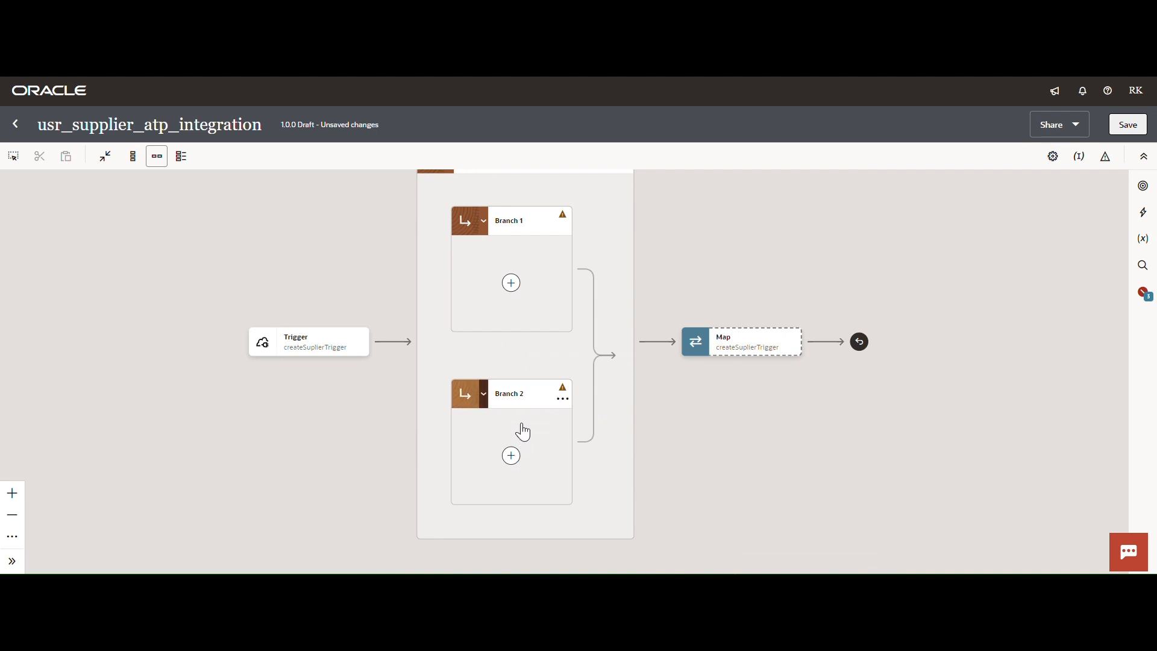
scroll(712, 298, up, 2)
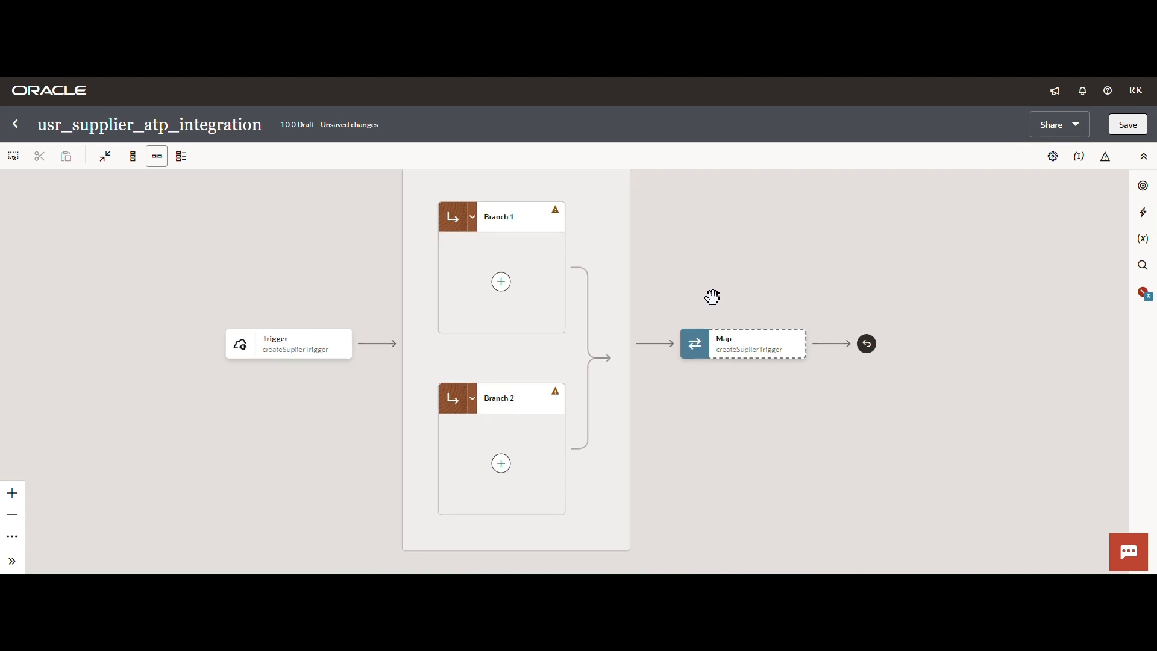
drag(697, 280, 713, 361)
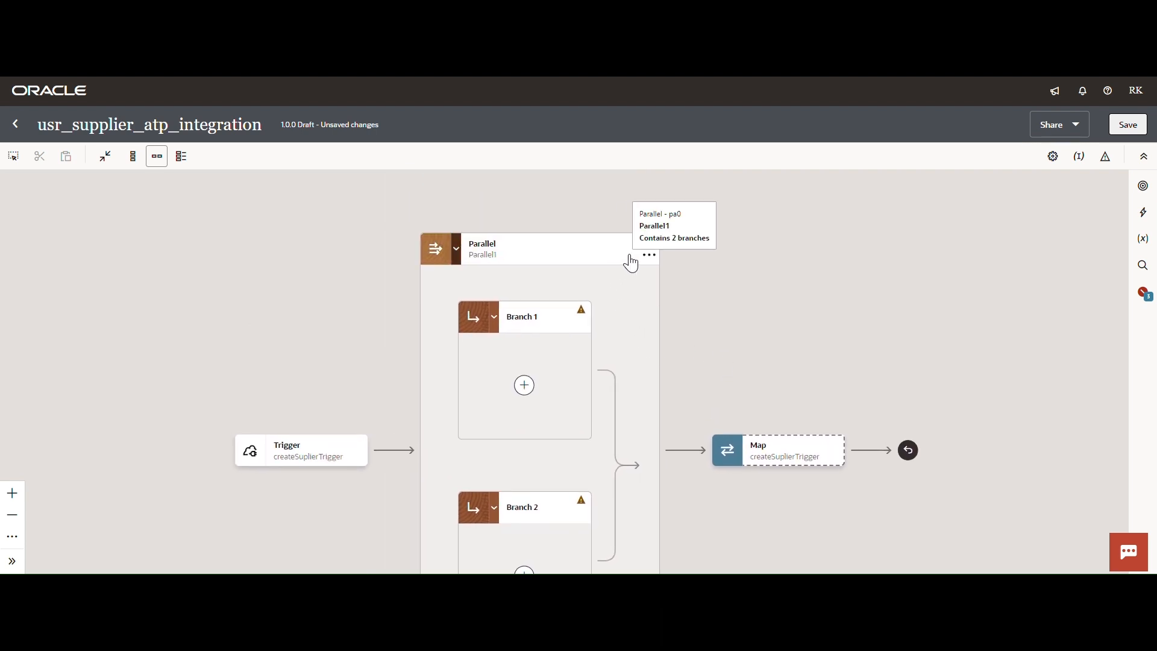
drag(338, 348, 354, 269)
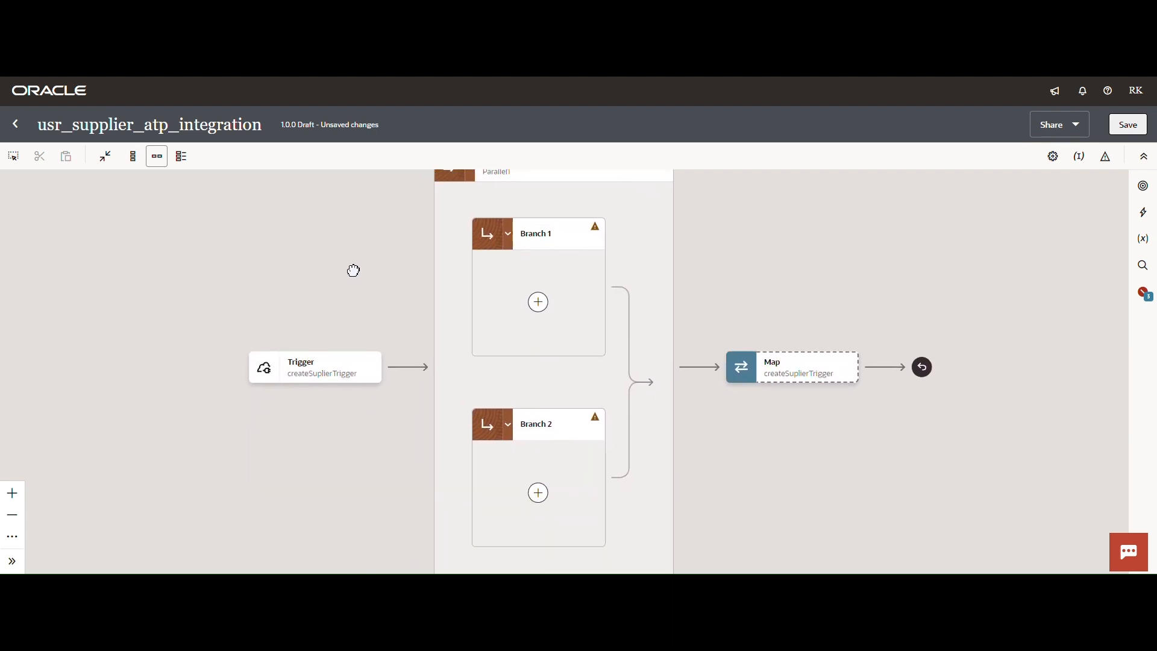
drag(777, 476, 783, 512)
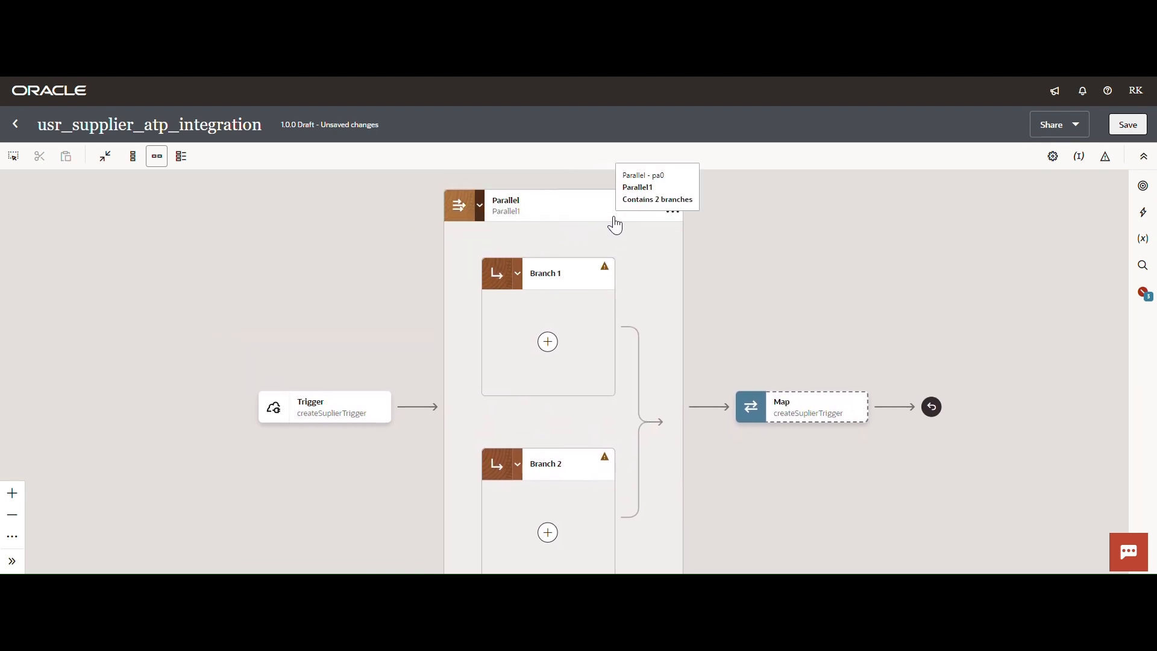
Add a third branch to the Parallel action
click(673, 214)
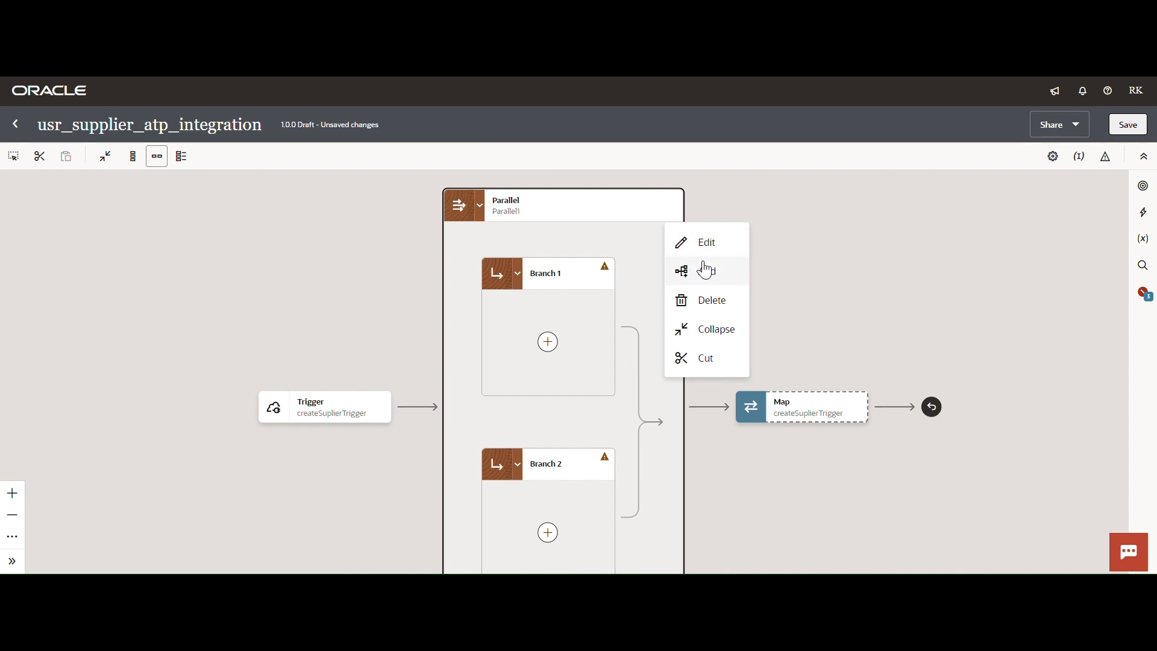
click(706, 268)
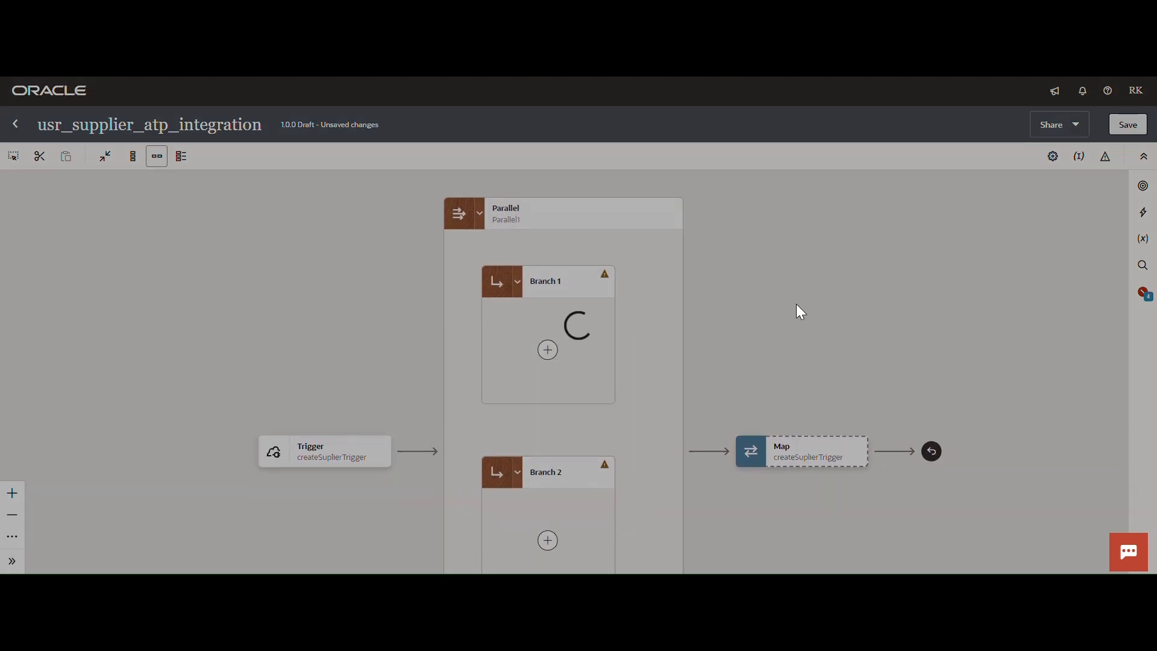
drag(828, 355, 816, 271)
drag(813, 400, 812, 230)
drag(354, 351, 356, 321)
scroll(942, 401, down, 1)
scroll(942, 401, down, 2)
drag(1028, 485, 1015, 396)
scroll(1012, 447, down, 6)
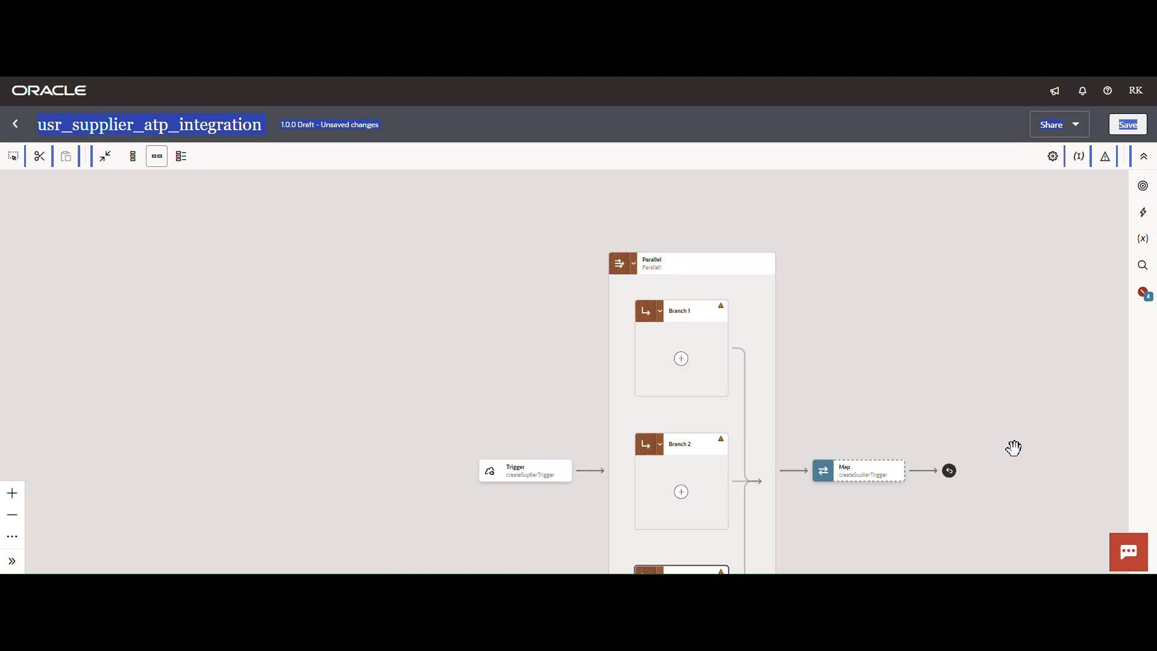
drag(558, 378, 509, 294)
scroll(931, 369, down, 2)
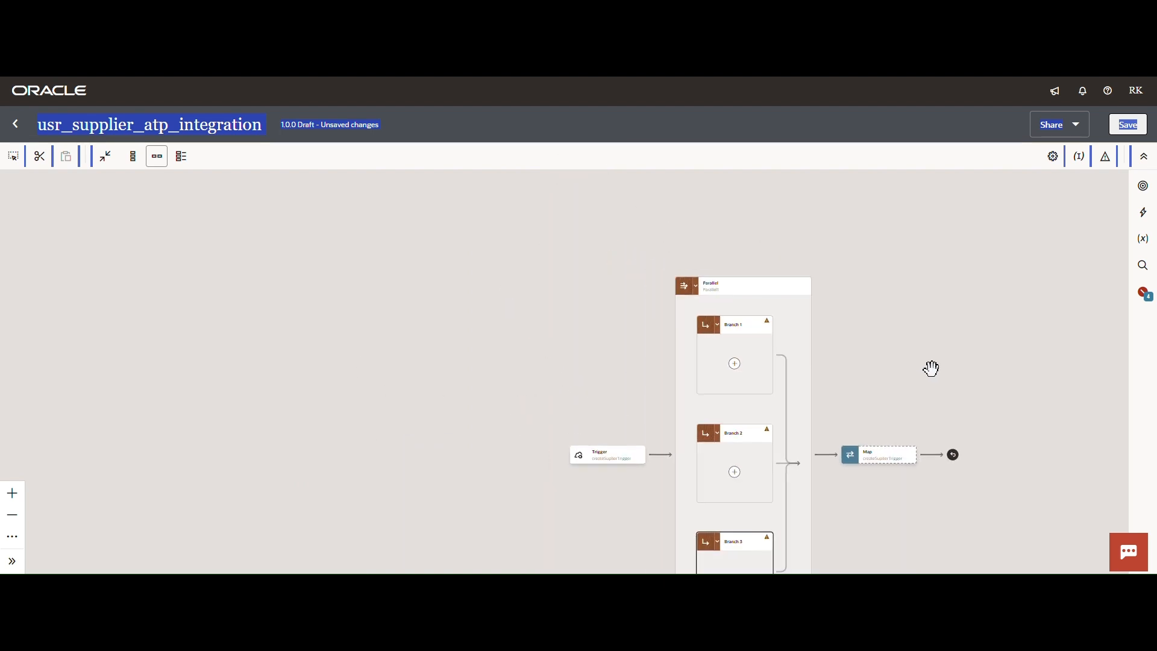
scroll(716, 435, down, 3)
scroll(433, 407, up, 1)
scroll(434, 407, up, 2)
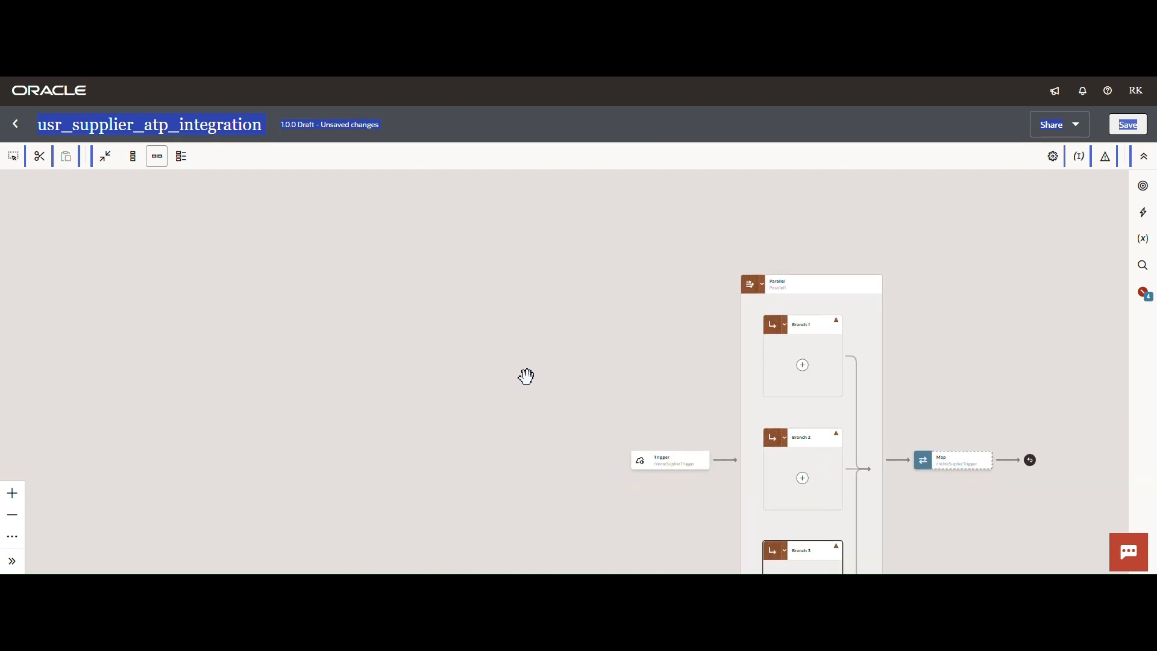
drag(459, 348, 222, 347)
scroll(501, 405, up, 3)
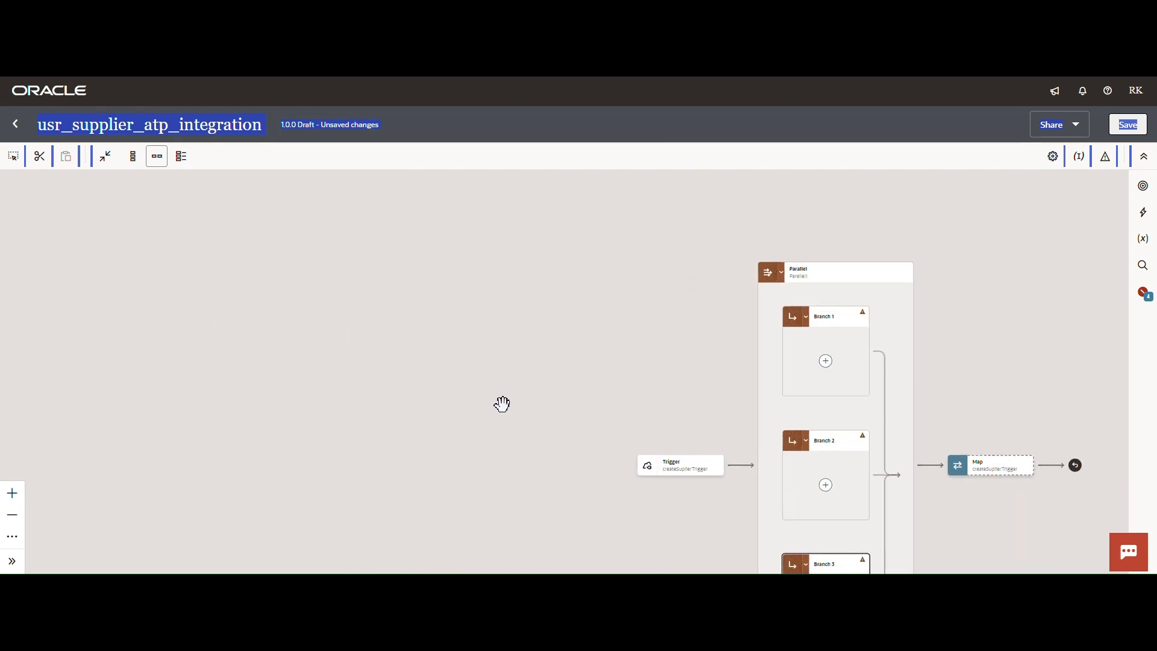
scroll(874, 476, down, 4)
scroll(936, 475, down, 1)
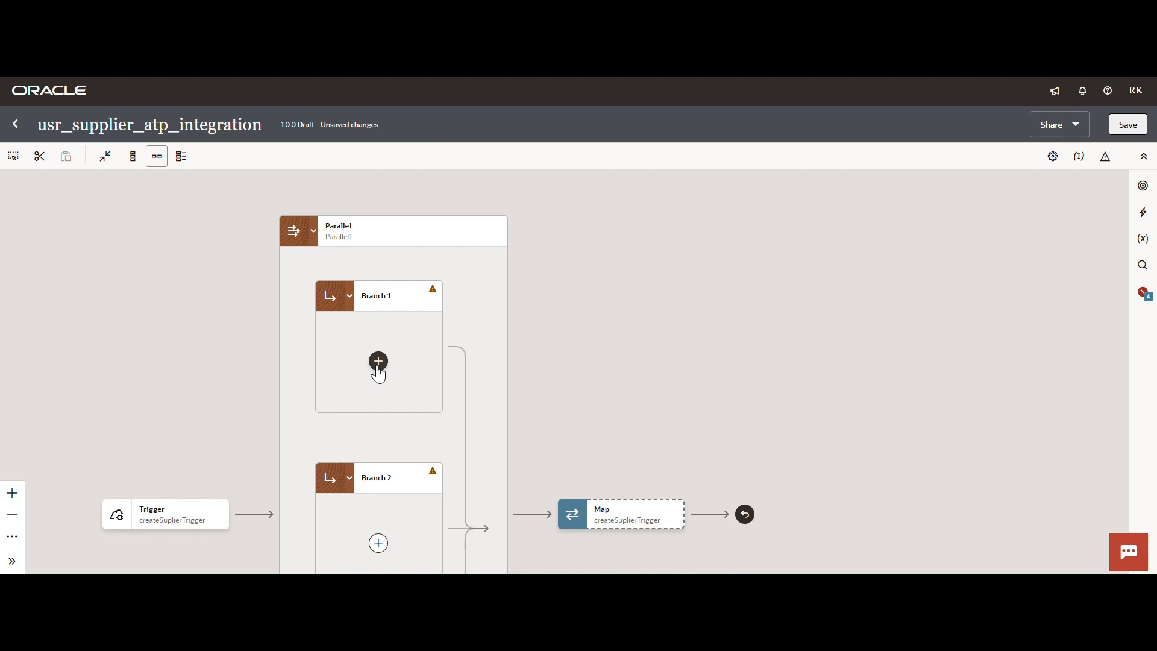
Add a USR_erp_cloud invoke to Branch 1 of the Parallel action and name its endpoint createSupplier
click(379, 361)
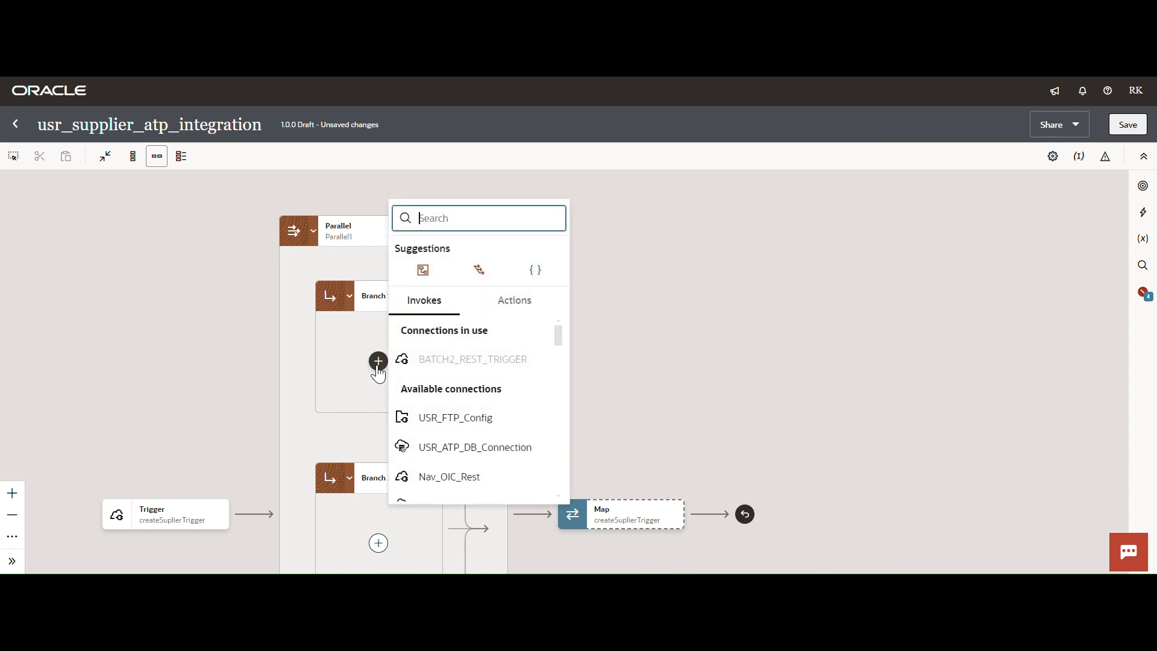
scroll(559, 338, down, 2)
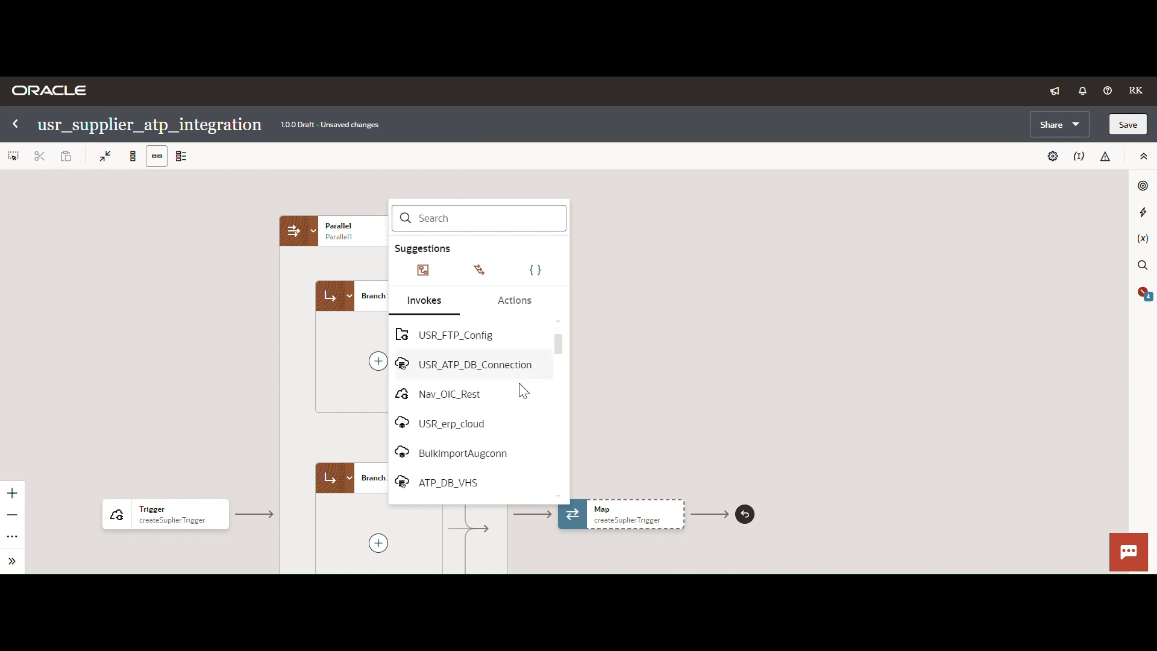
click(448, 425)
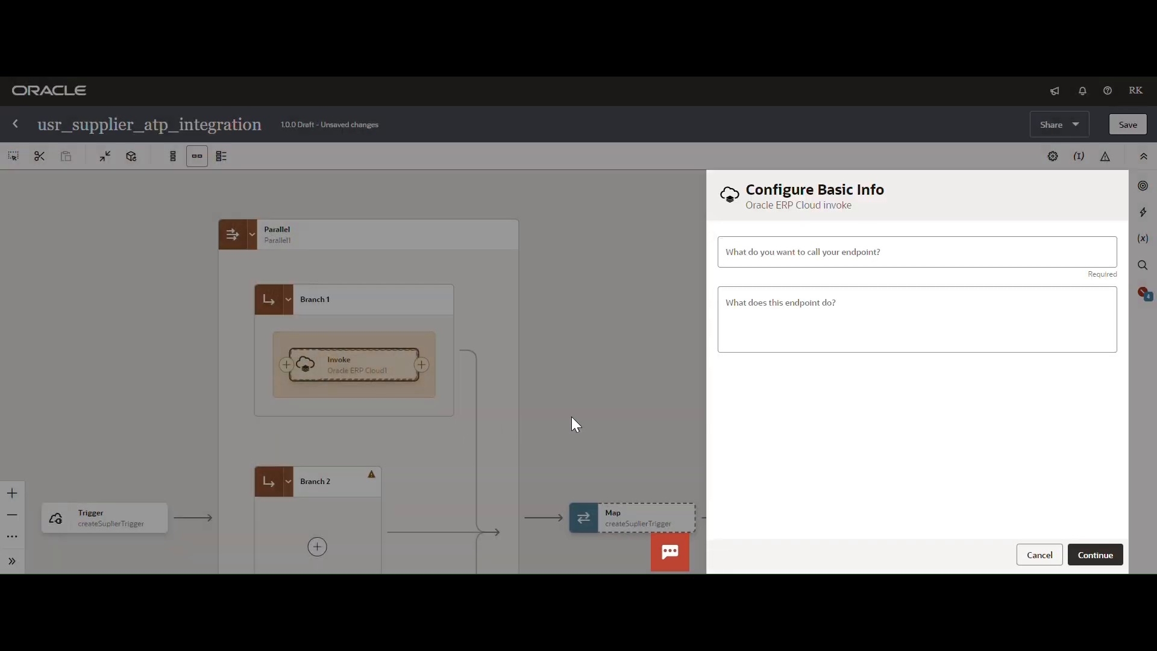
click(777, 260)
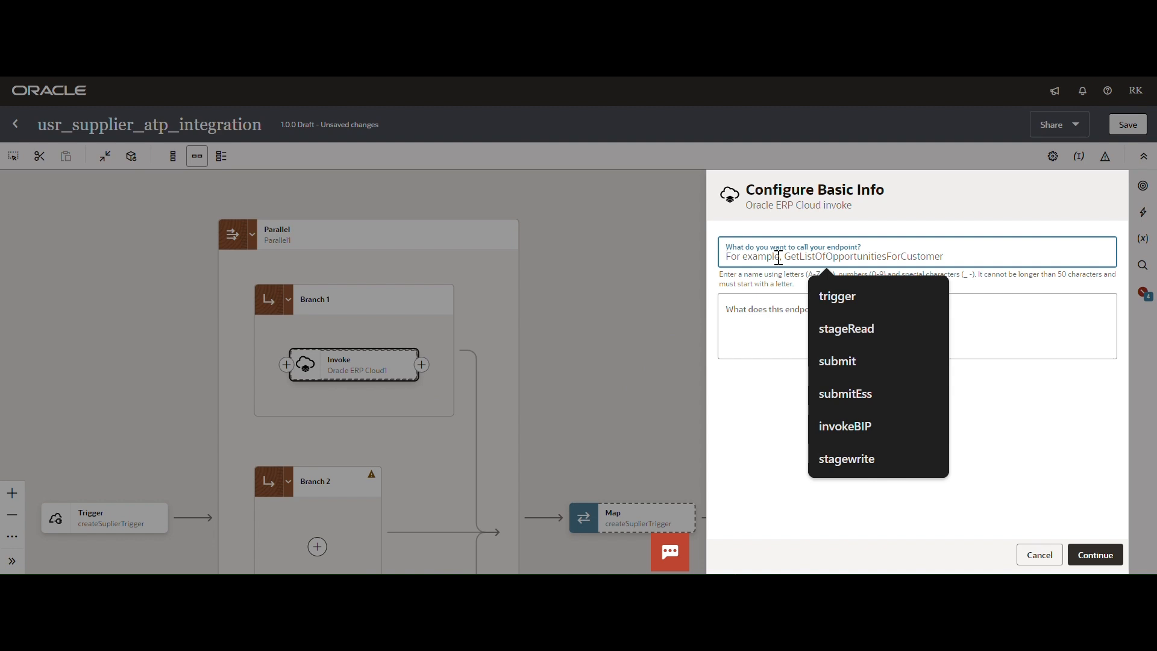
text(cre)
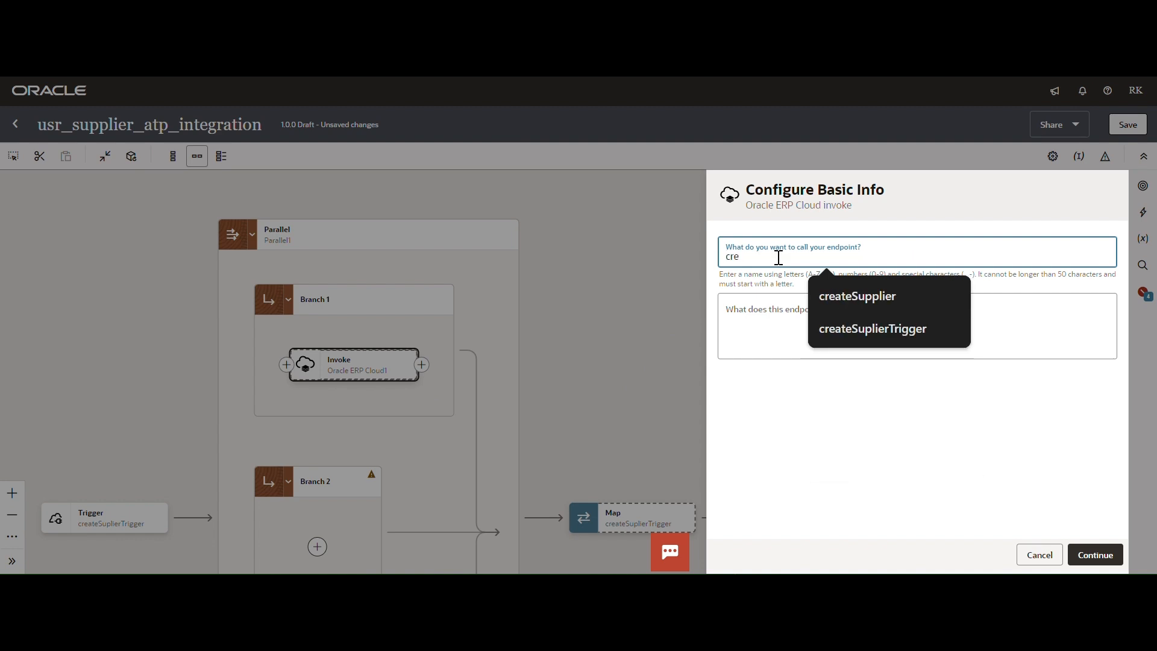
click(838, 294)
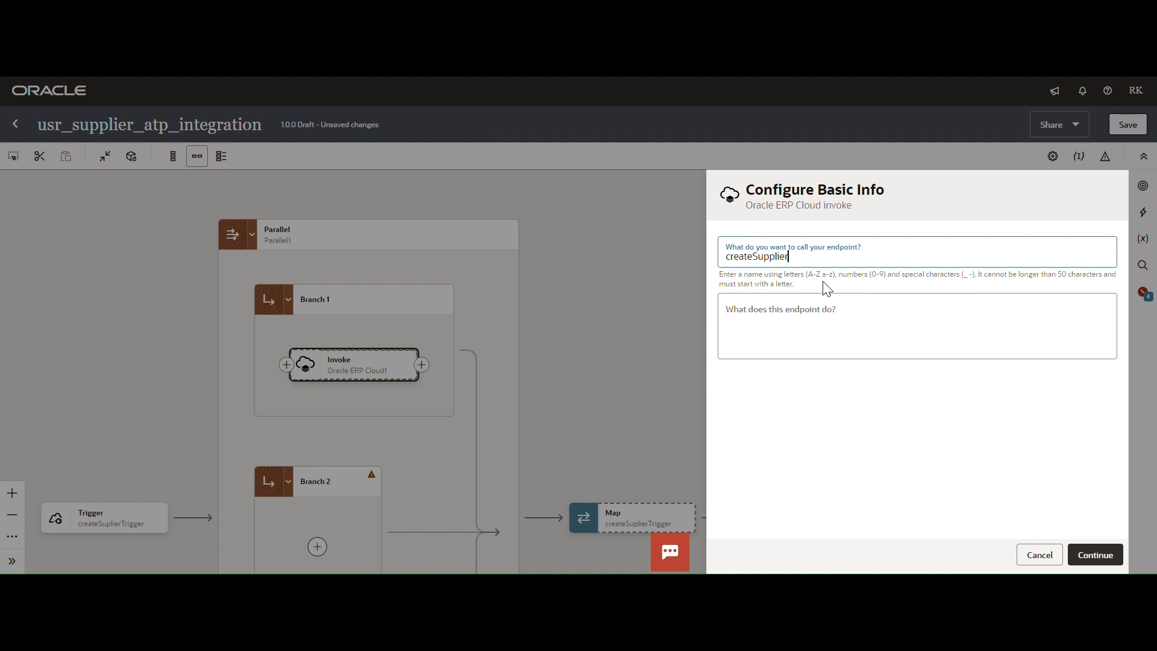
click(1095, 553)
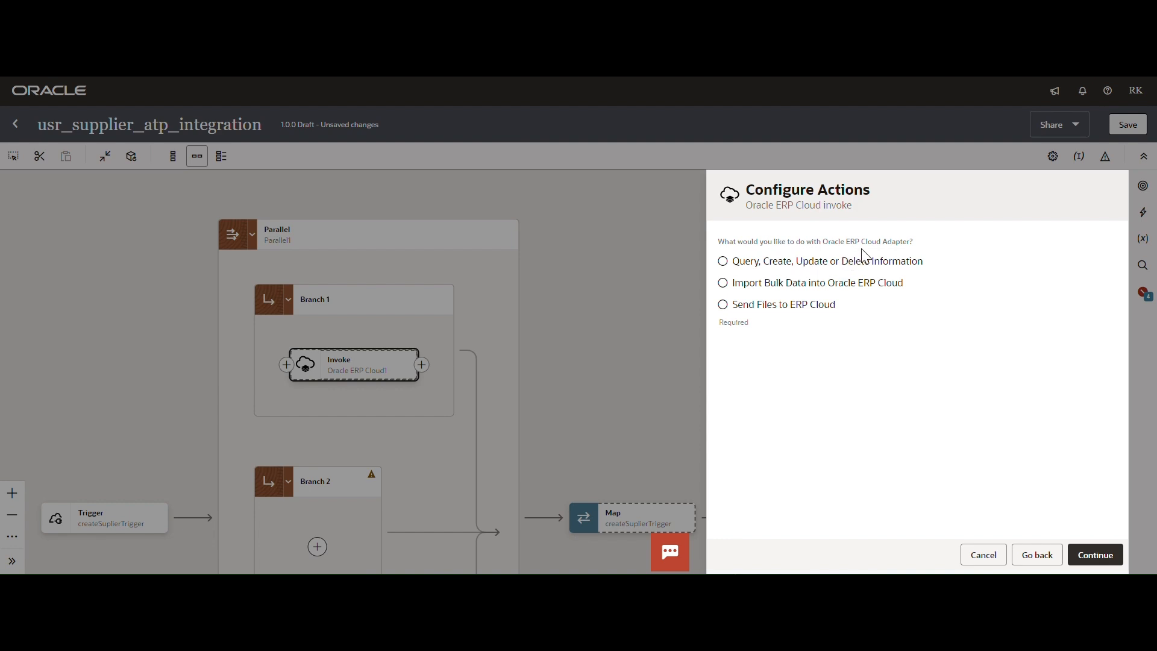
Set the ERP Cloud action to Query, Create, Update or Delete Information and browse its operations by Services
click(724, 263)
click(1099, 551)
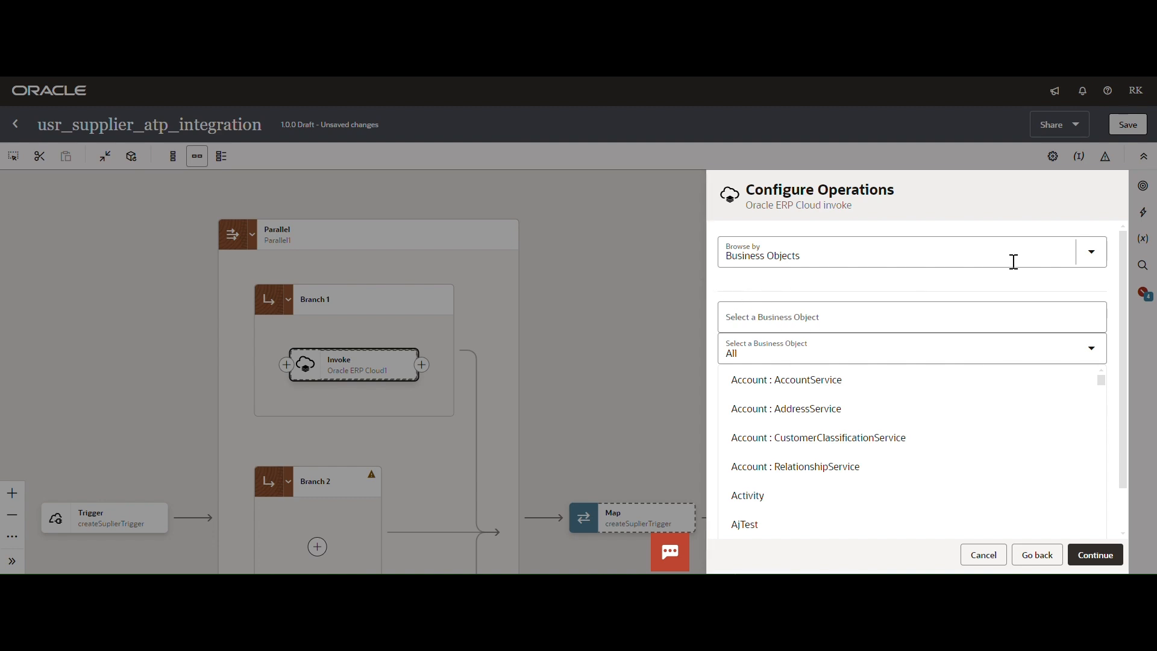
click(1091, 254)
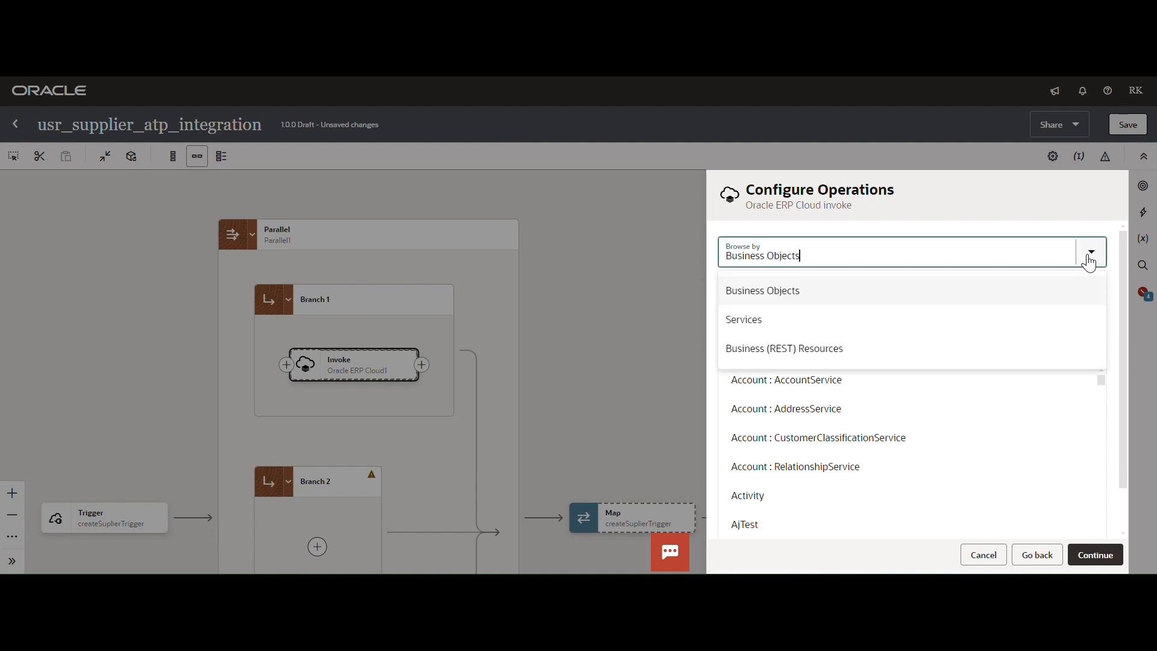
click(755, 331)
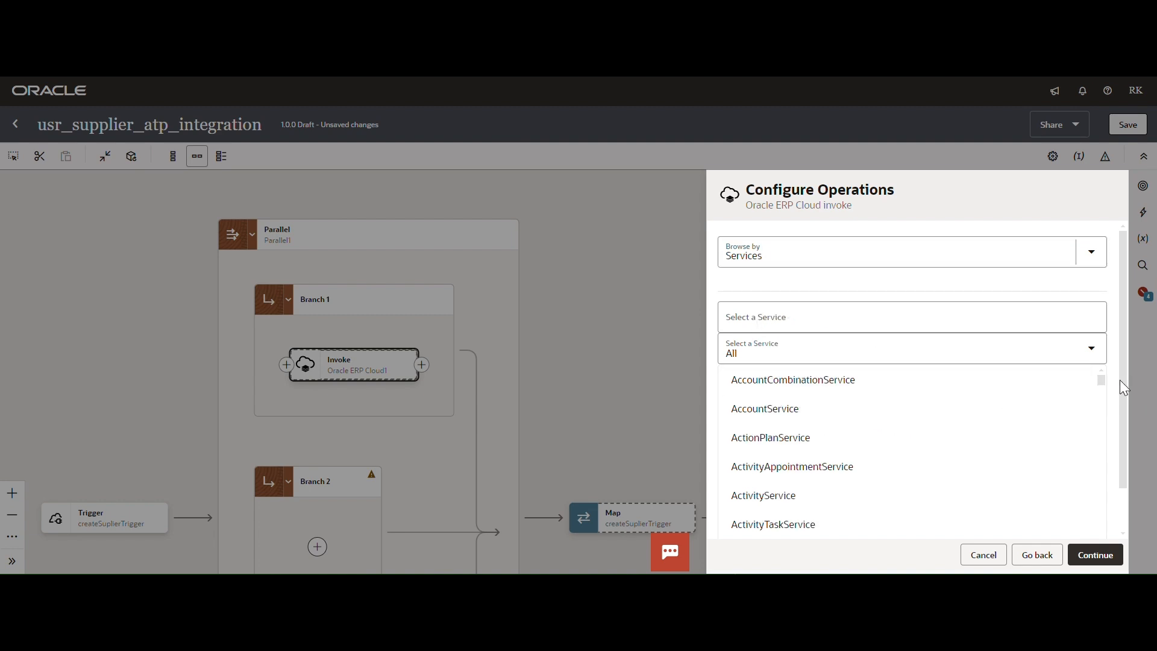
Select SupplierService as the service for the ERP Cloud invoke
scroll(1120, 385, down, 2)
drag(1101, 331, 1105, 481)
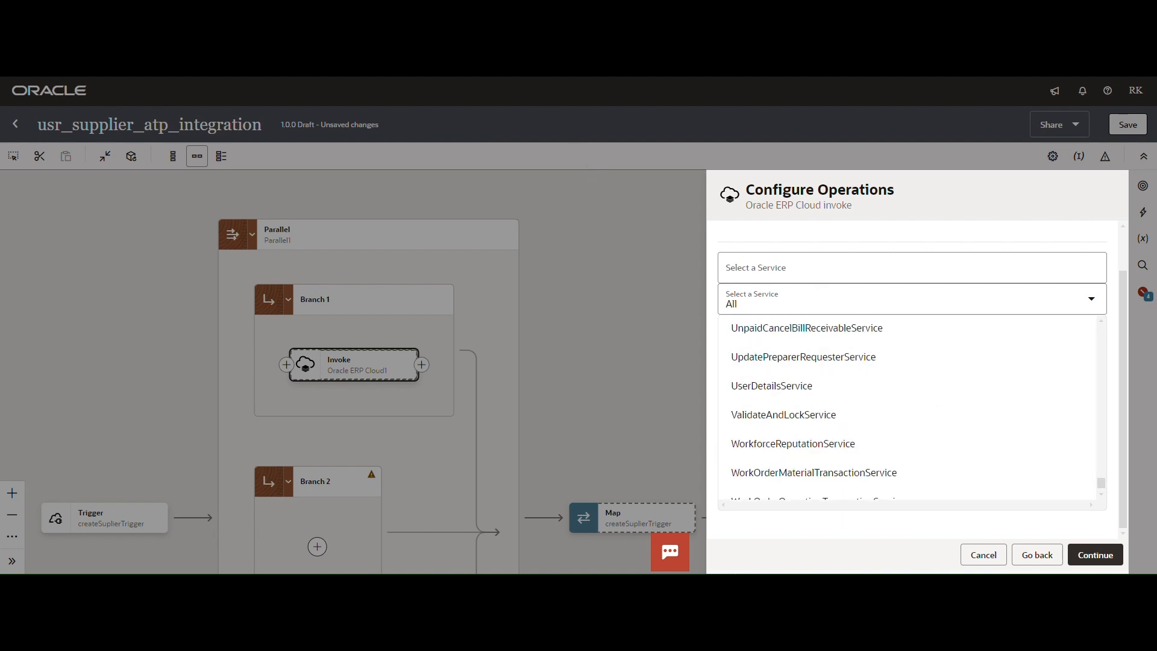
scroll(912, 410, up, 8)
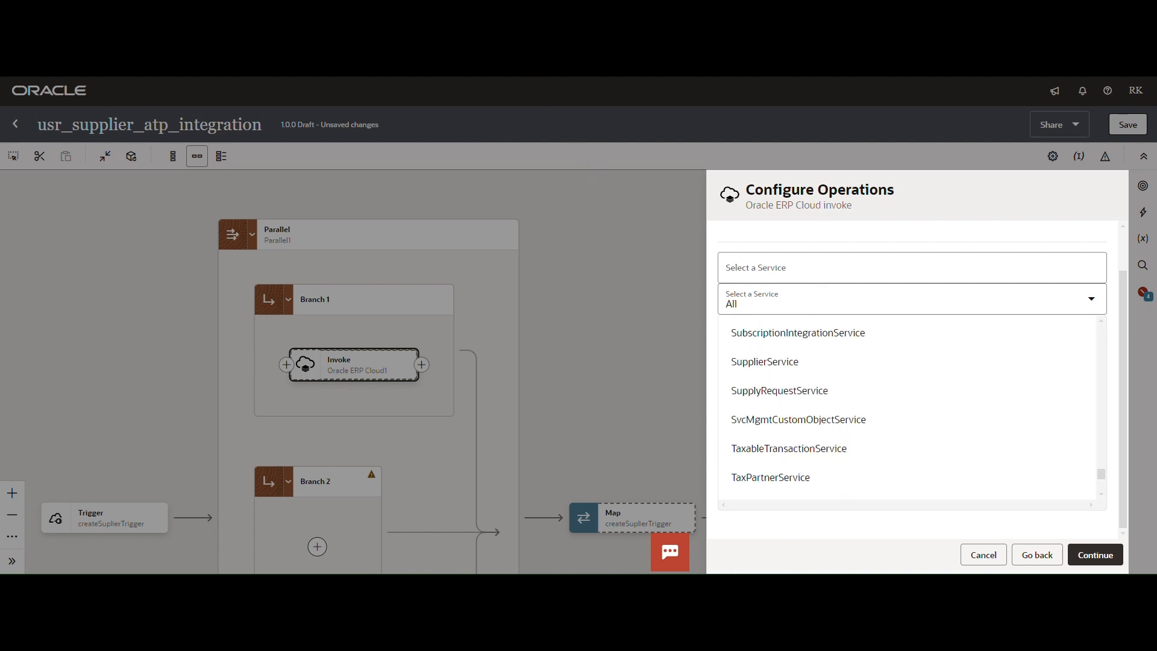
click(769, 377)
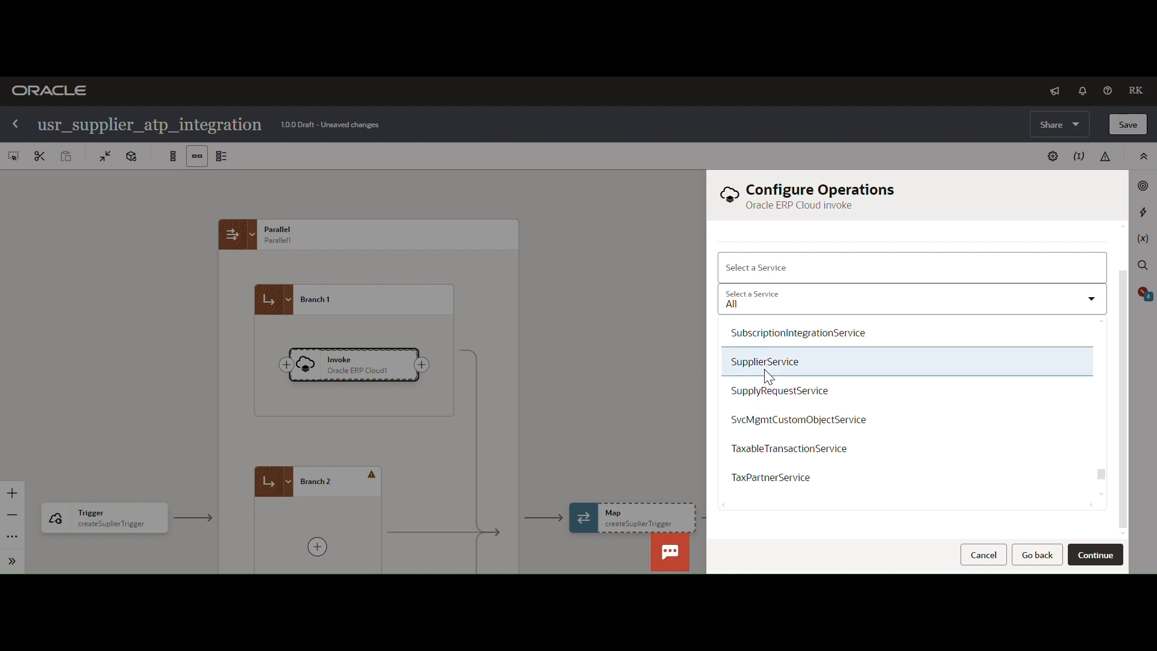
click(1081, 555)
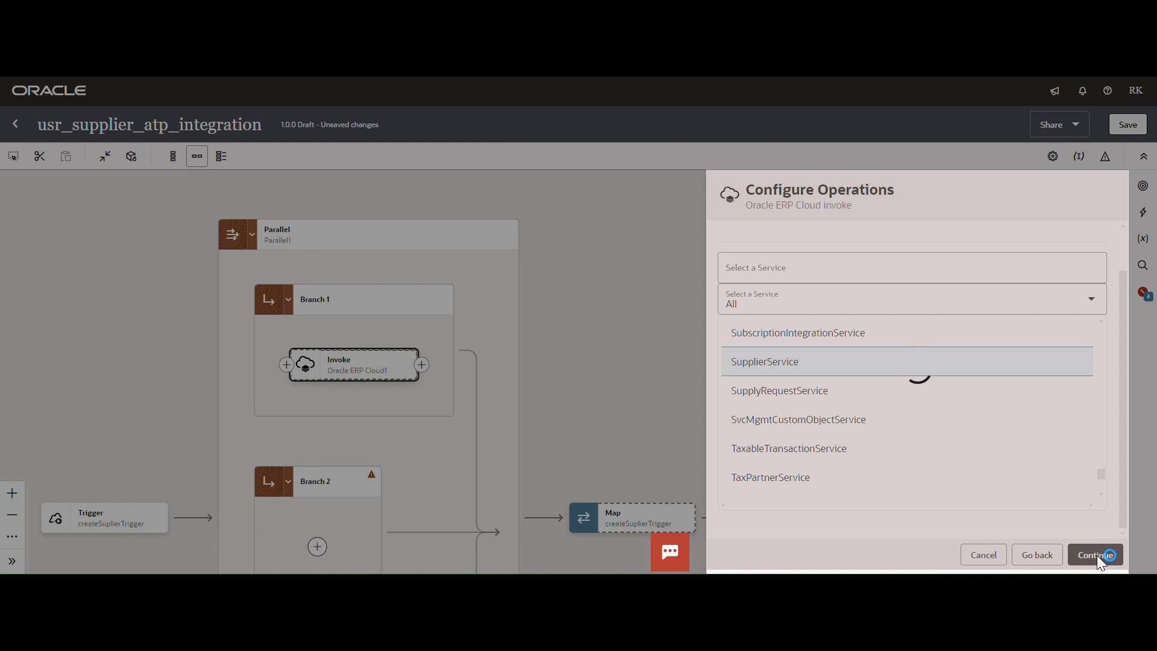
Choose createSupplier as the operation on SupplierService and finish the ERP Cloud invoke configuration
scroll(1034, 434, down, 3)
scroll(1025, 446, up, 2)
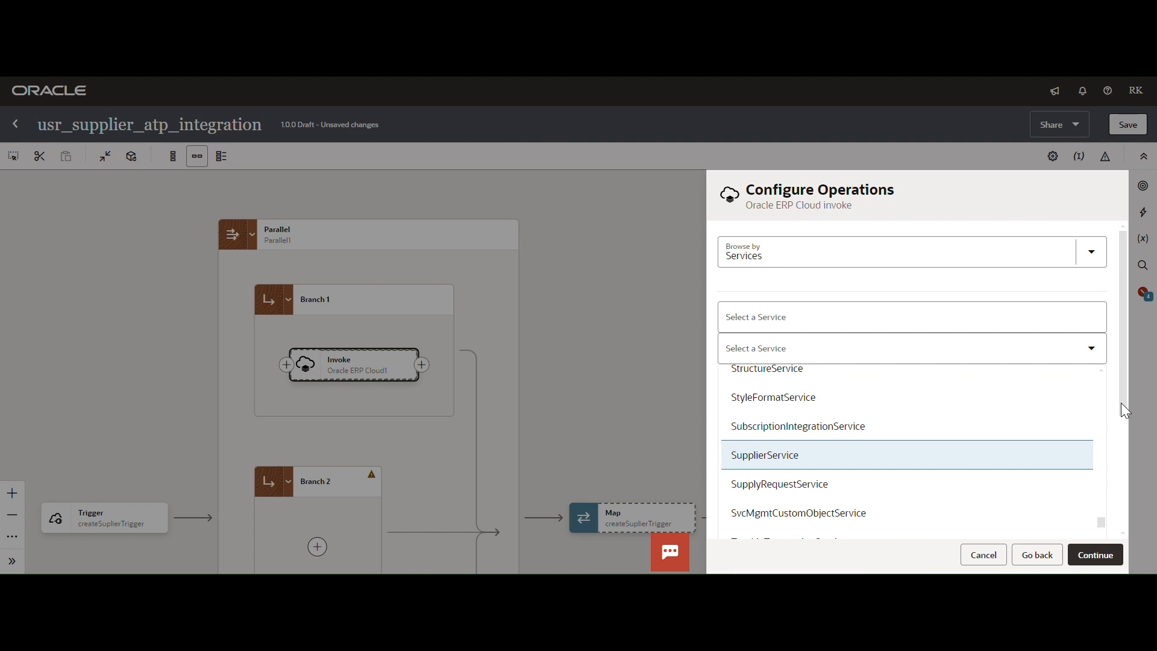
drag(1122, 403, 1139, 527)
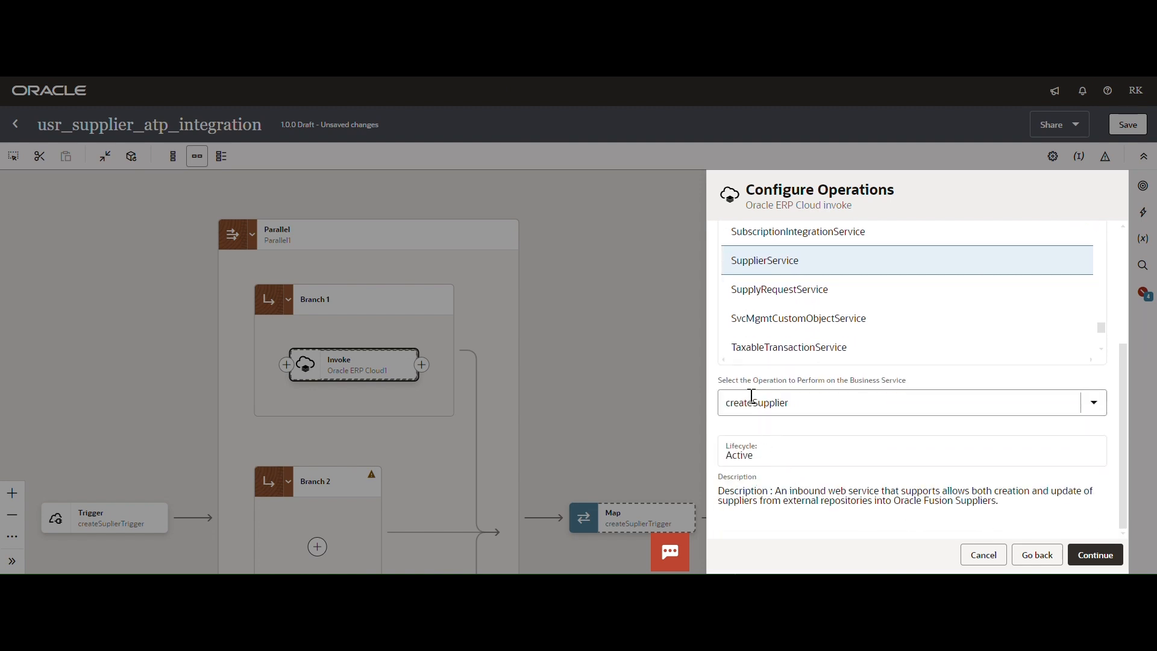
click(1094, 404)
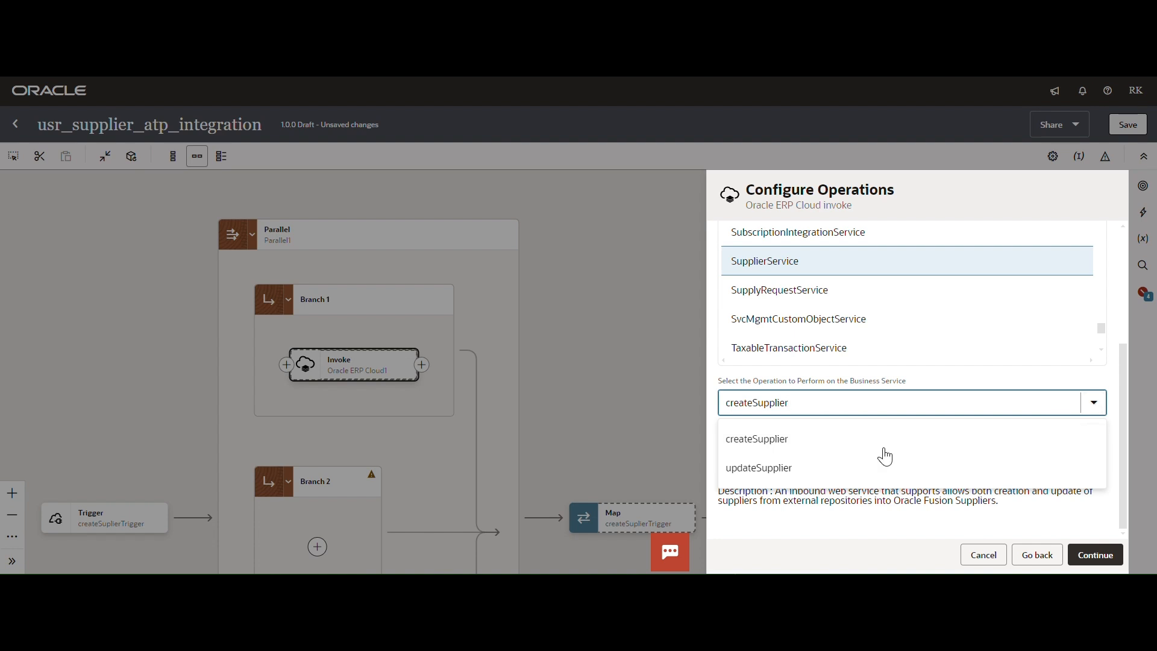
click(773, 449)
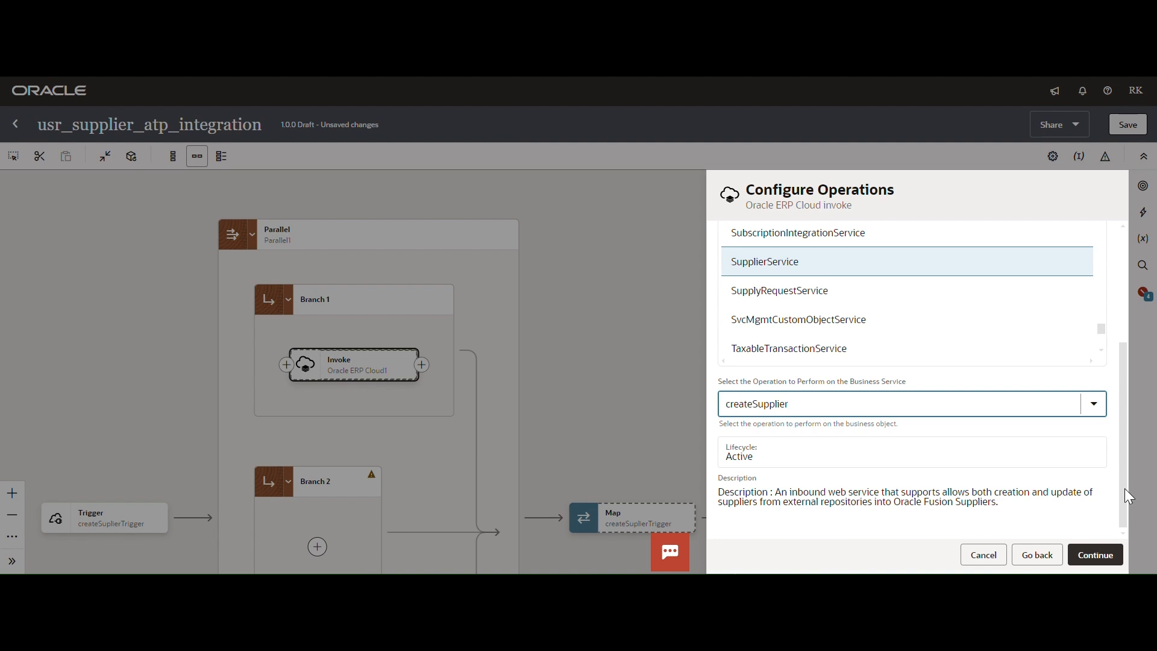
click(1102, 551)
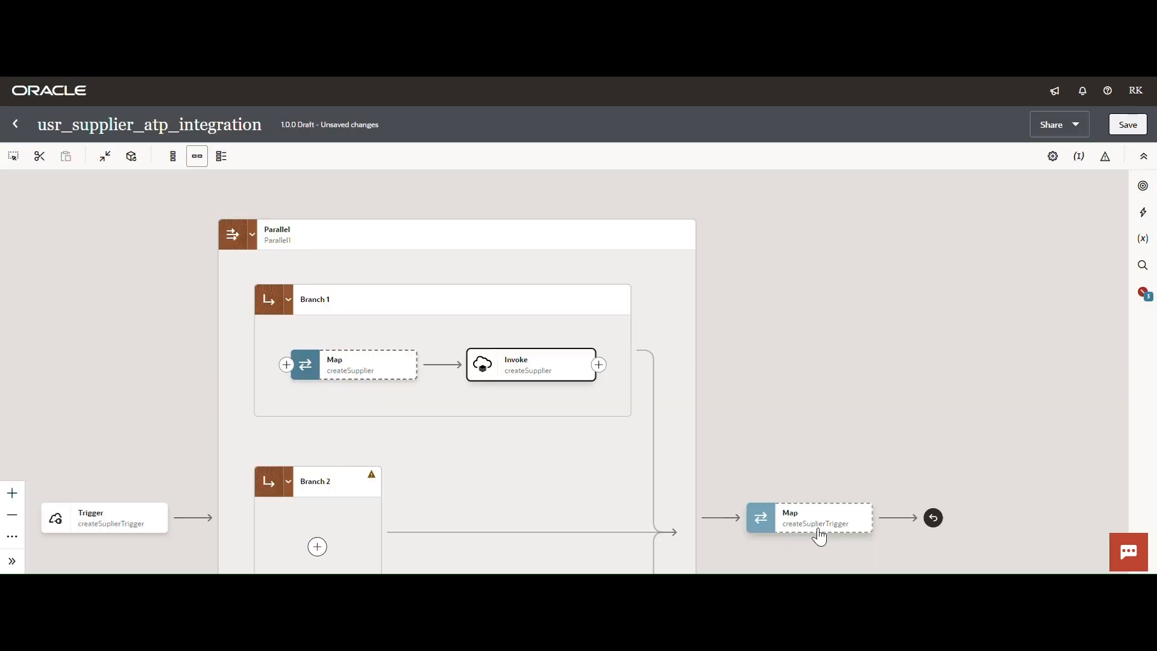
Open the createSupplier map in Branch 1 for editing and expand the source Request Wrapper and target Supplier Row
drag(775, 367, 792, 282)
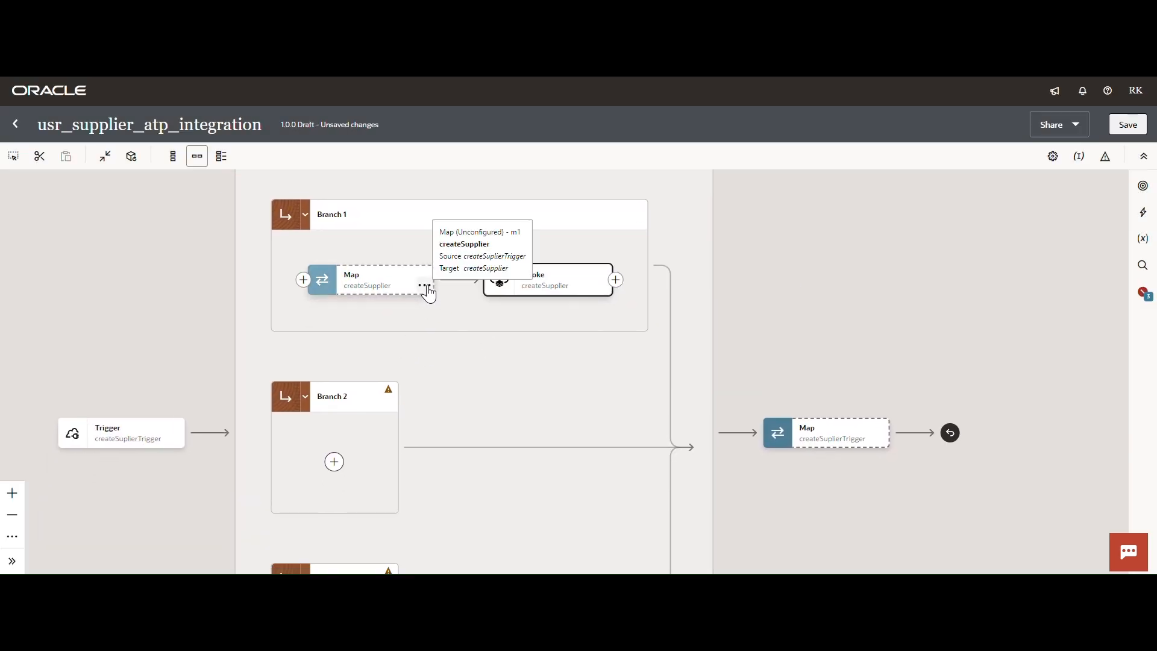
click(429, 291)
click(445, 316)
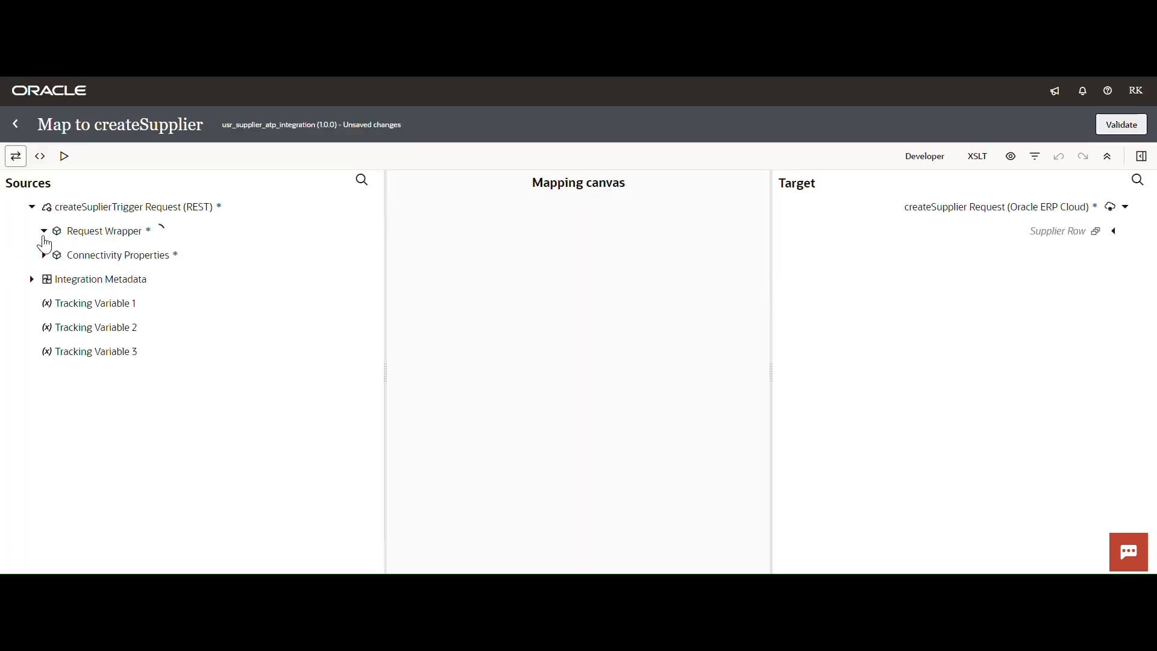
click(44, 235)
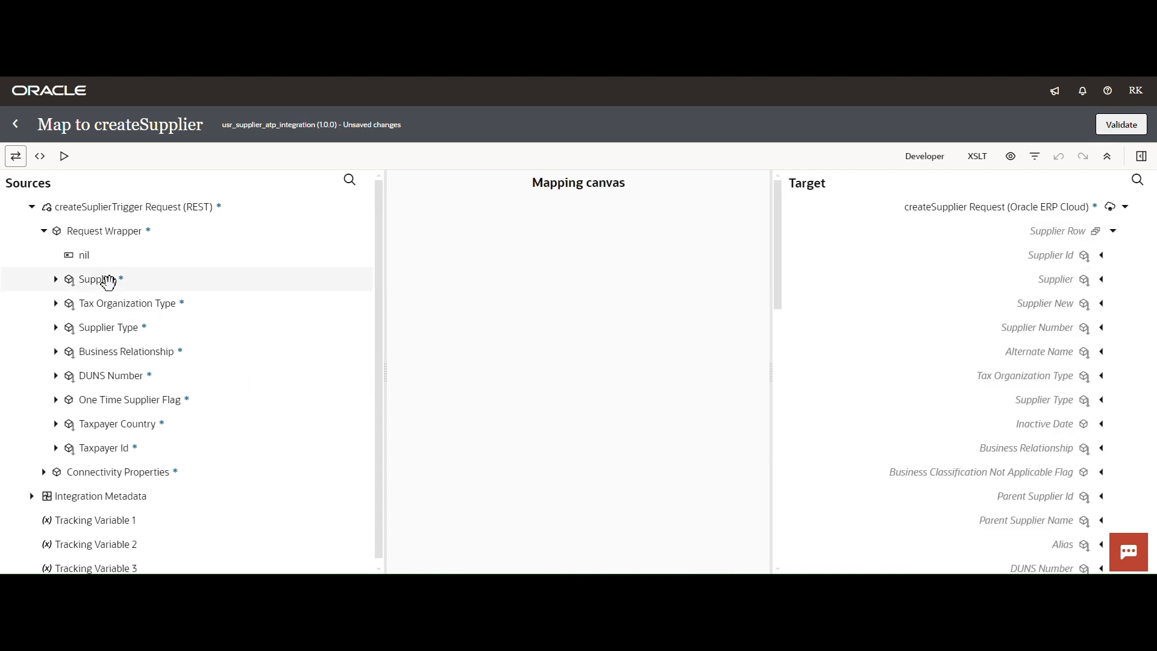
Map the source Supplier, Tax Organization Type and Supplier Type to the matching target fields in Supplier Row
drag(115, 284, 1030, 282)
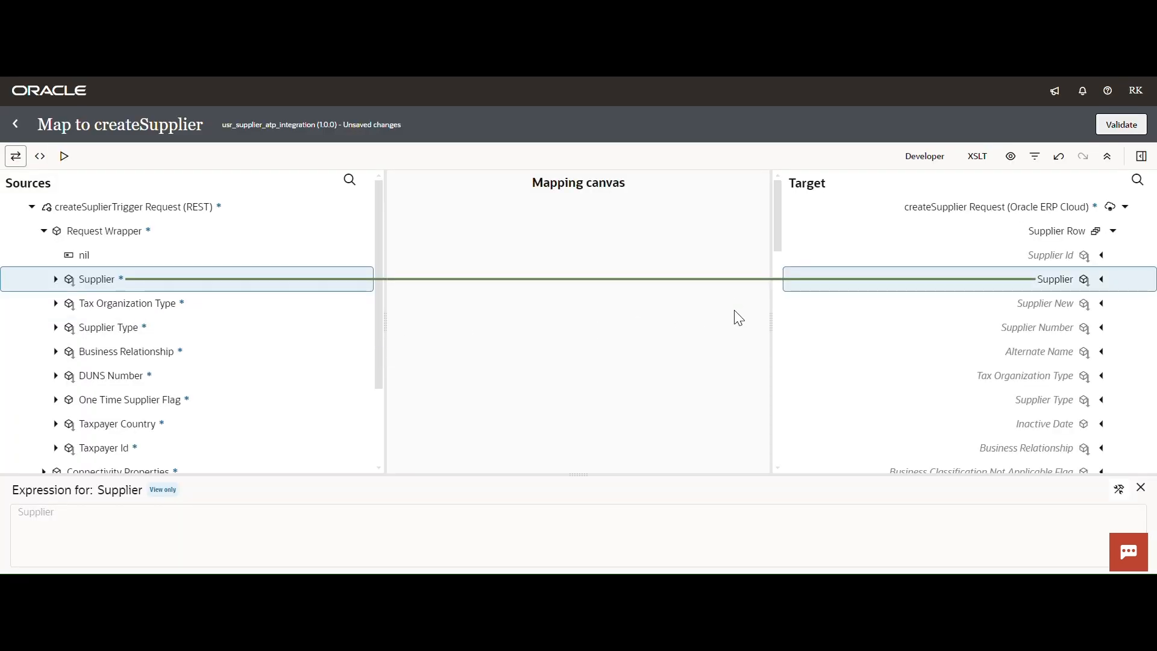
scroll(860, 340, down, 2)
mouse_move(167, 305)
mouse_down()
mouse_move(856, 306)
mouse_move(948, 295)
mouse_up()
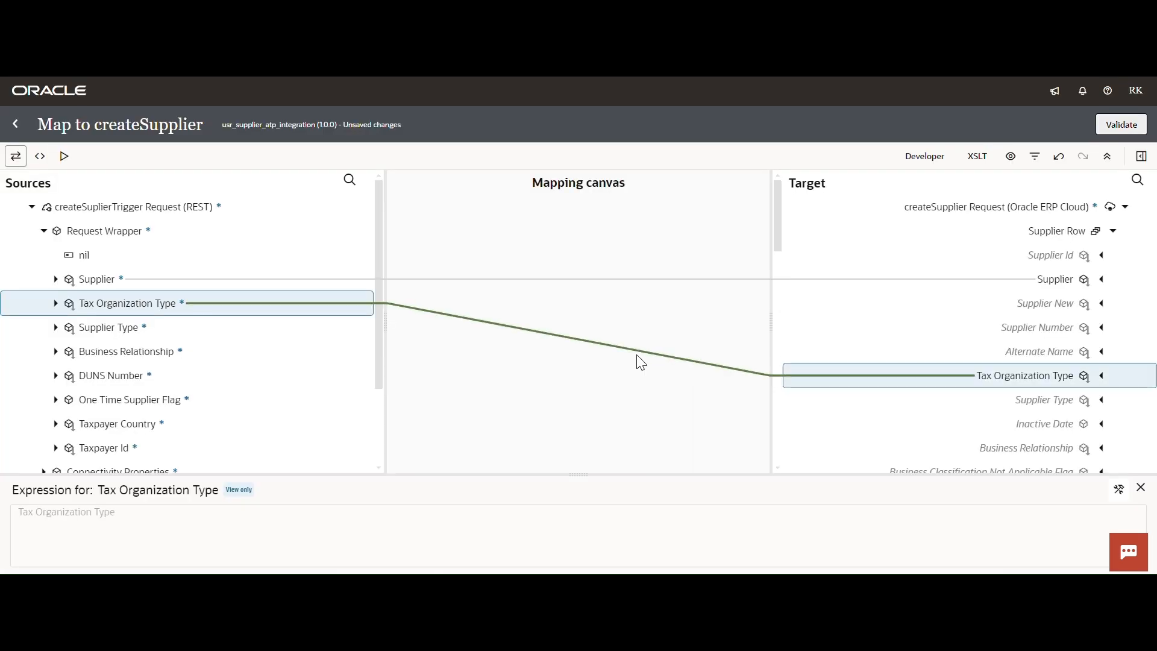
scroll(1006, 345, down, 3)
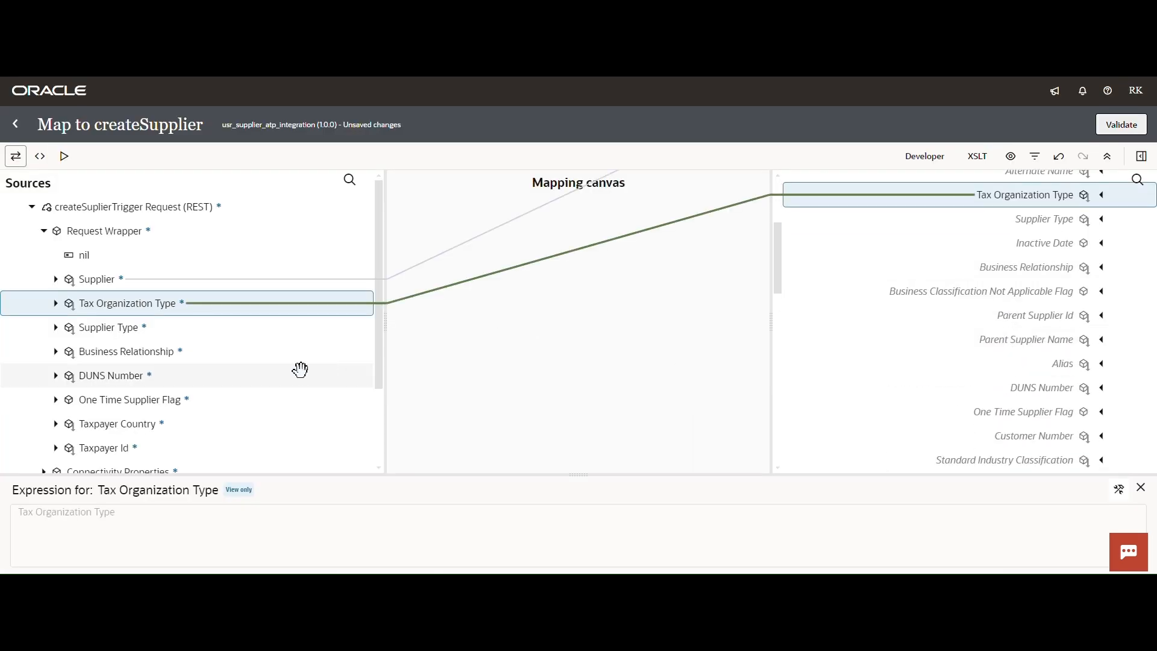
mouse_move(141, 333)
mouse_down()
mouse_move(995, 238)
mouse_move(990, 220)
mouse_up()
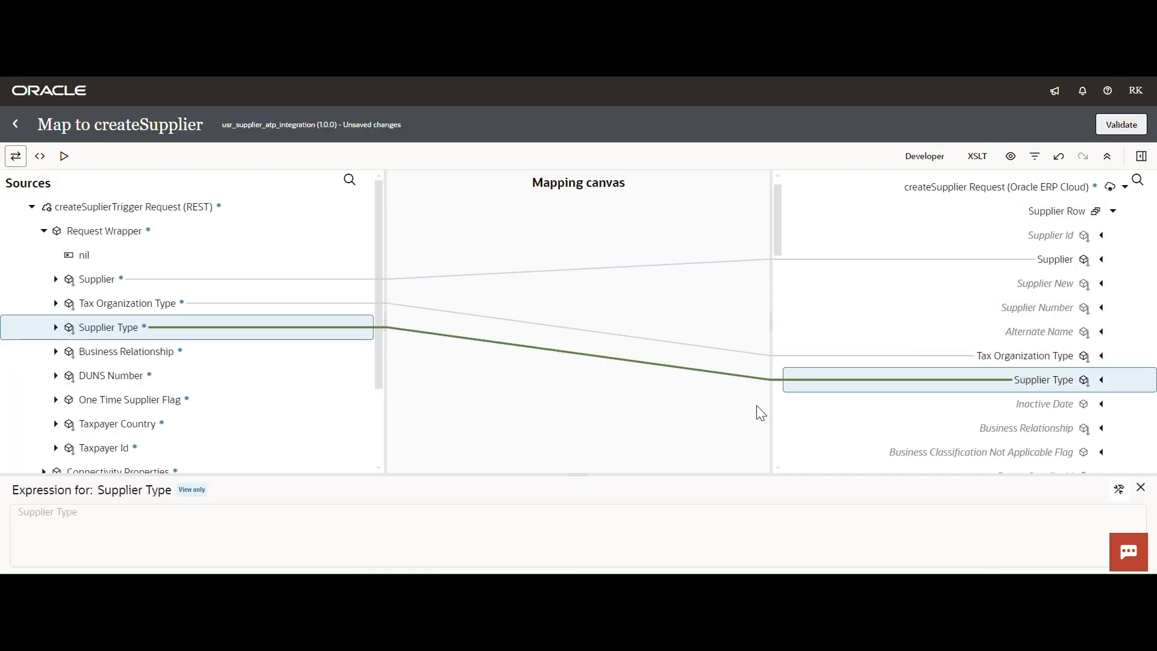
Map the source Business Relationship, DUNS Number and One Time Supplier Flag to the matching target fields in Supplier Row
scroll(826, 413, down, 3)
drag(214, 359, 985, 256)
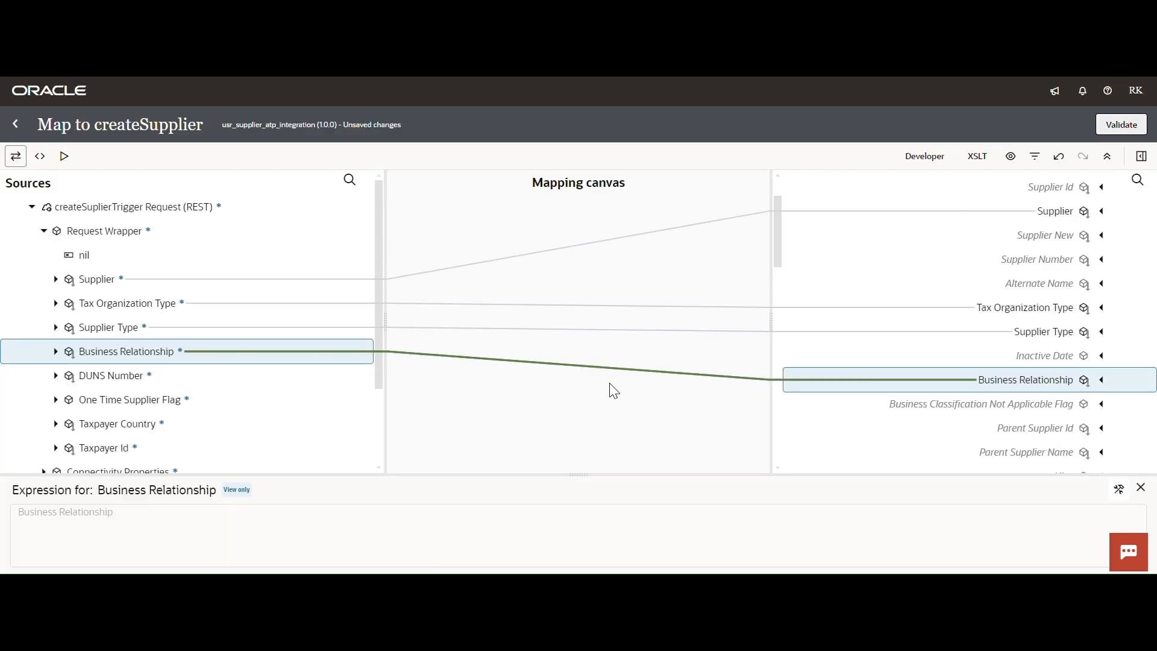
scroll(922, 400, down, 3)
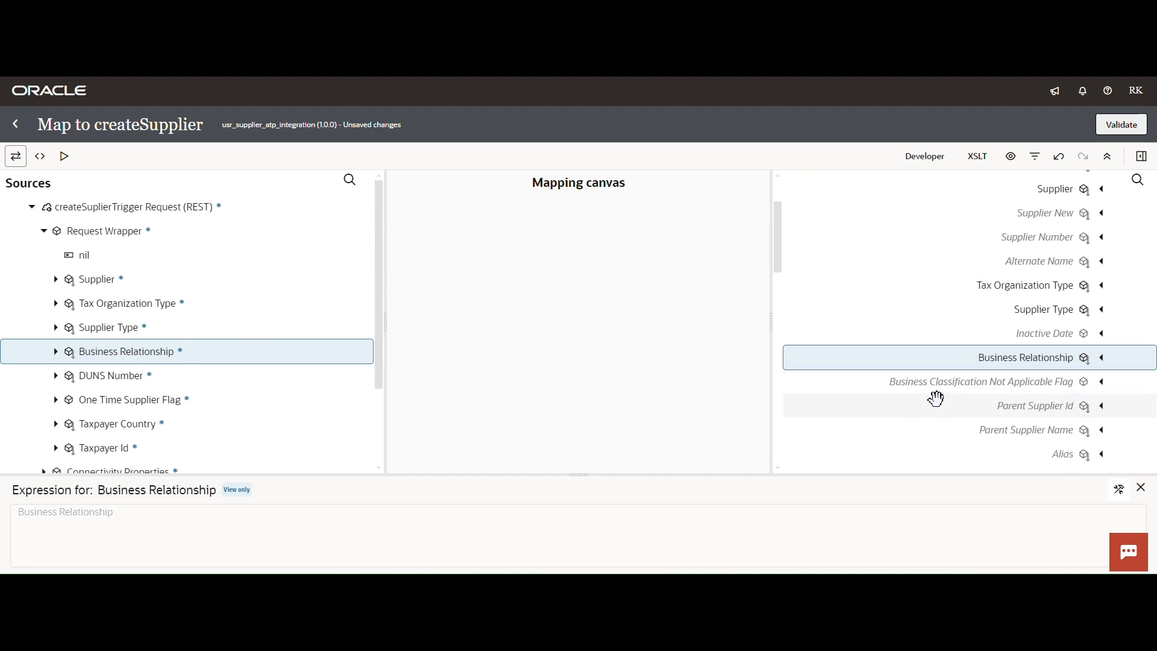
drag(132, 377, 995, 302)
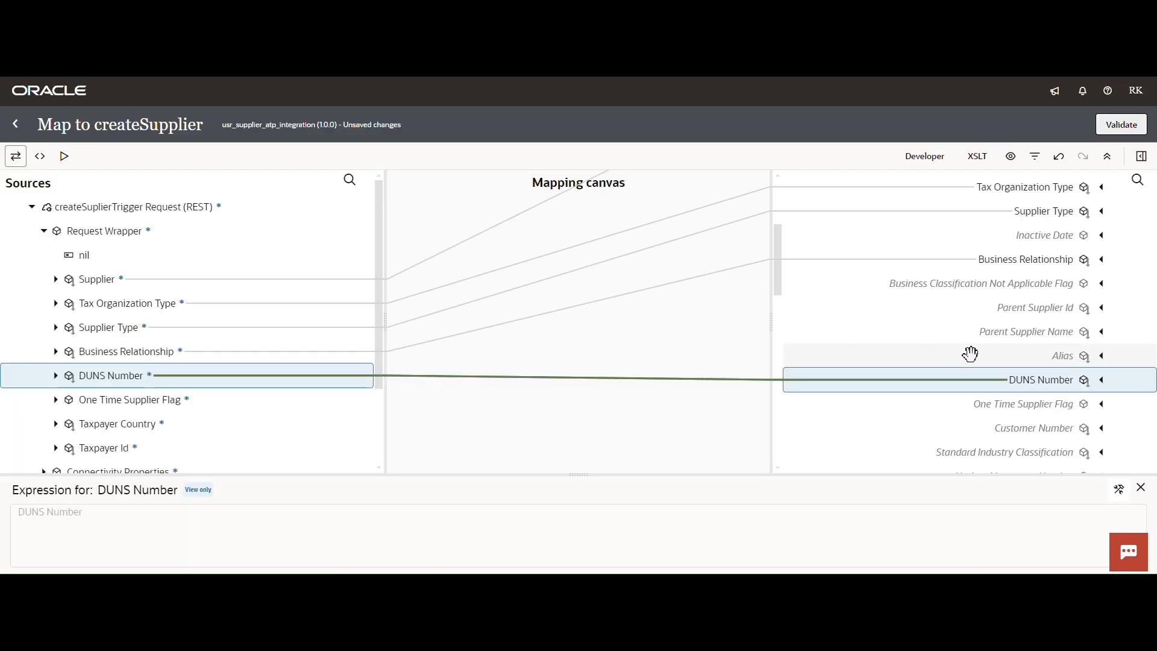
drag(181, 400, 982, 225)
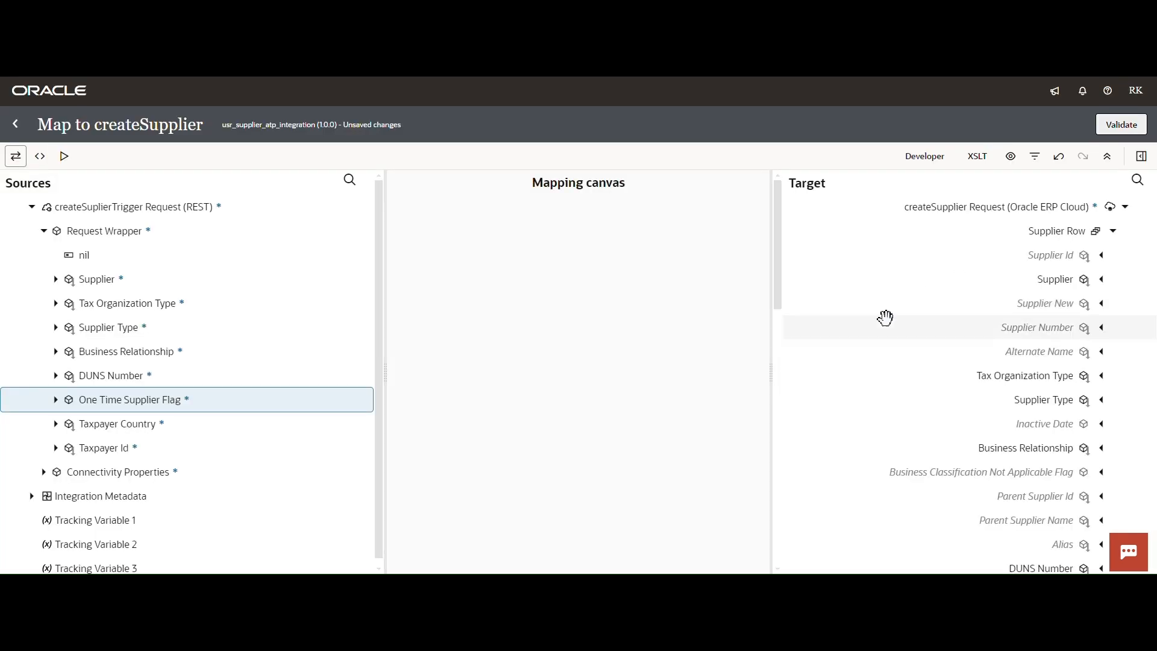
scroll(225, 446, down, 3)
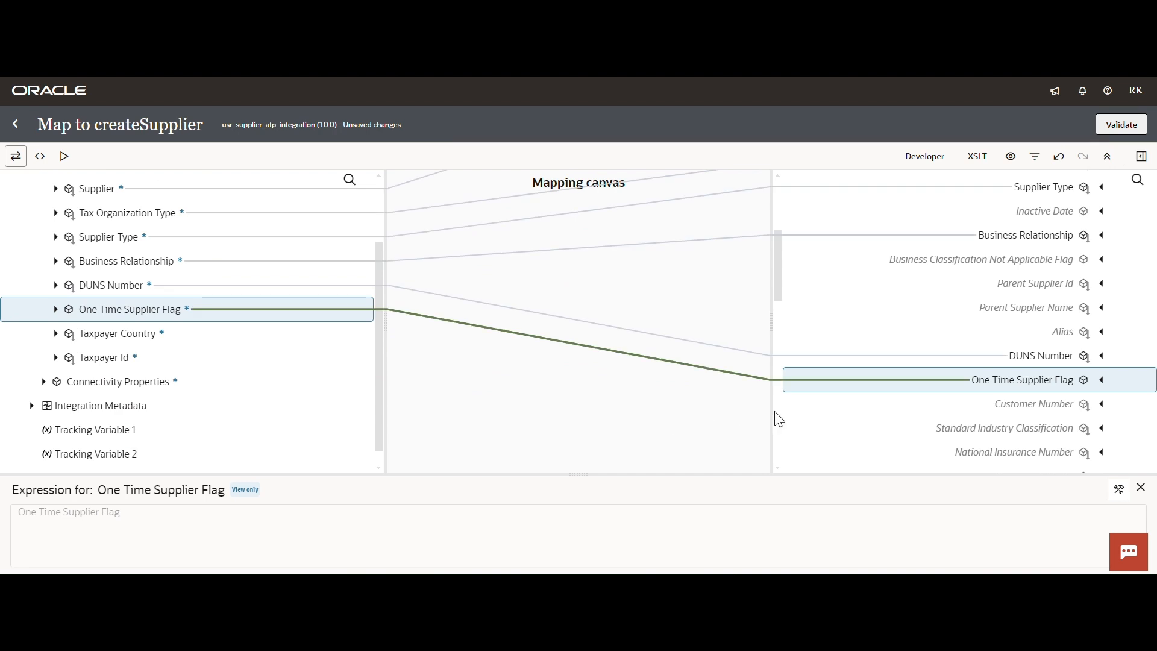
Map the source Taxpayer Country and Taxpayer Id to the target Tax Payer Country and Taxpayer Id in Supplier Row
scroll(822, 404, down, 5)
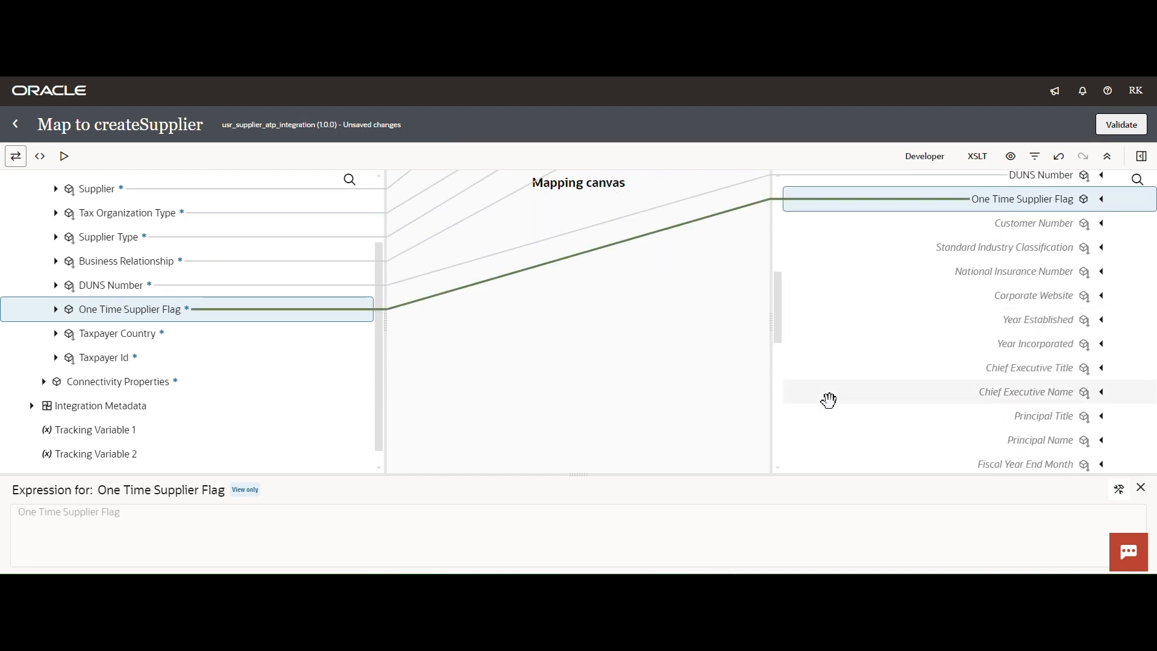
scroll(890, 366, down, 3)
scroll(890, 366, down, 3)
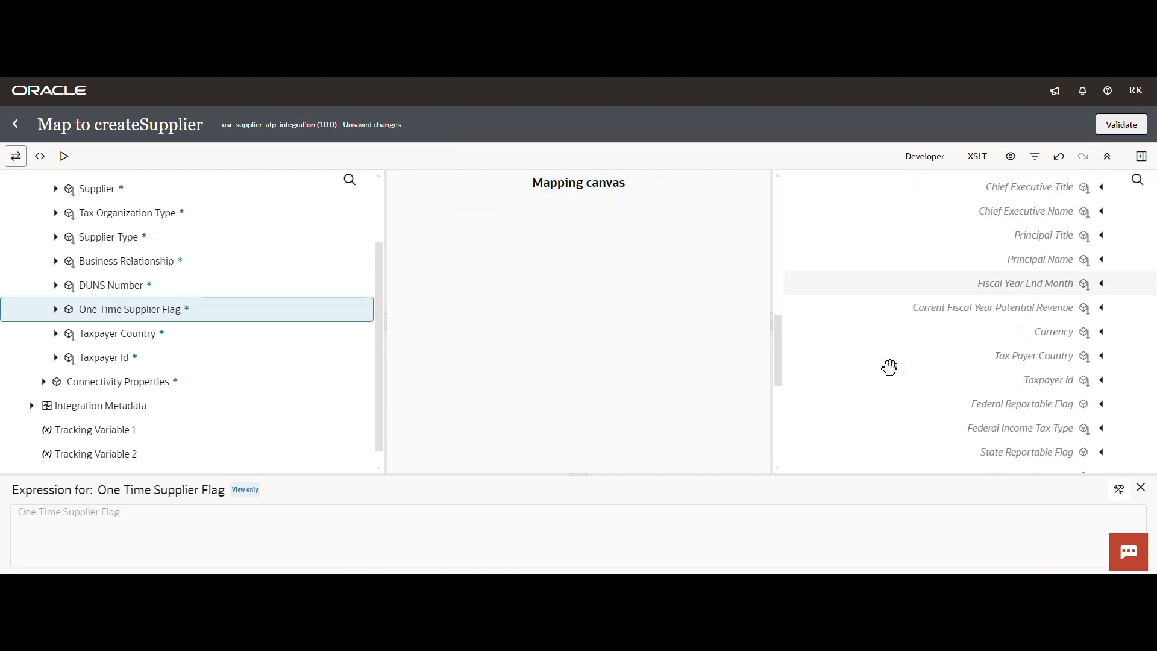
drag(157, 333, 908, 362)
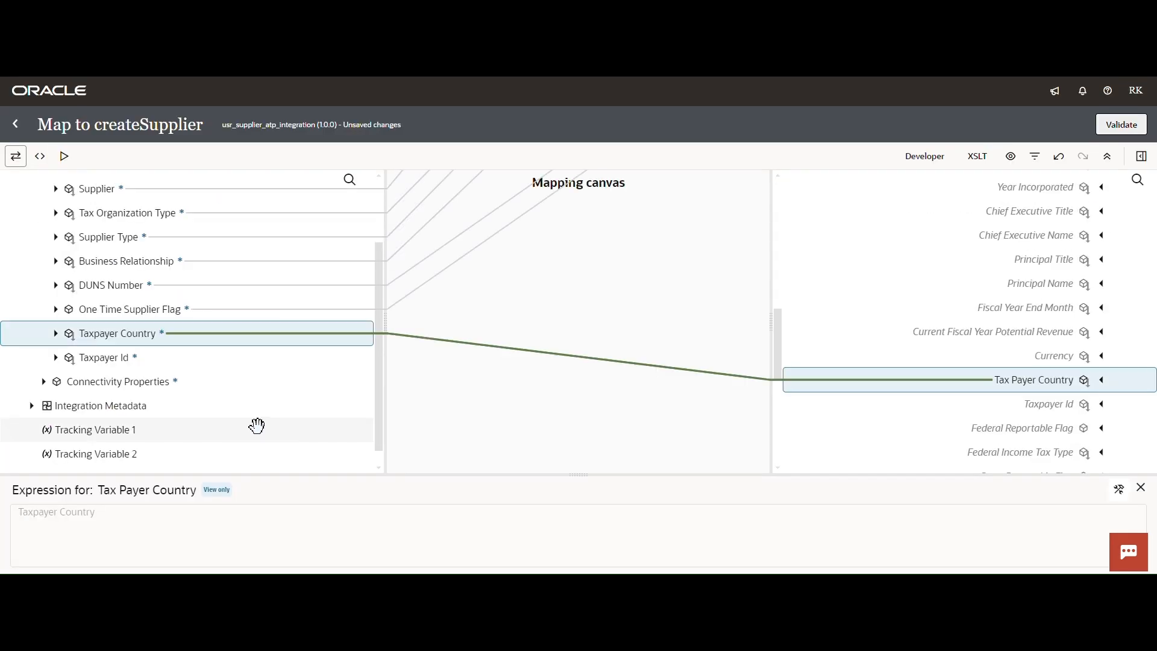
drag(117, 360, 272, 398)
drag(1035, 411, 1033, 407)
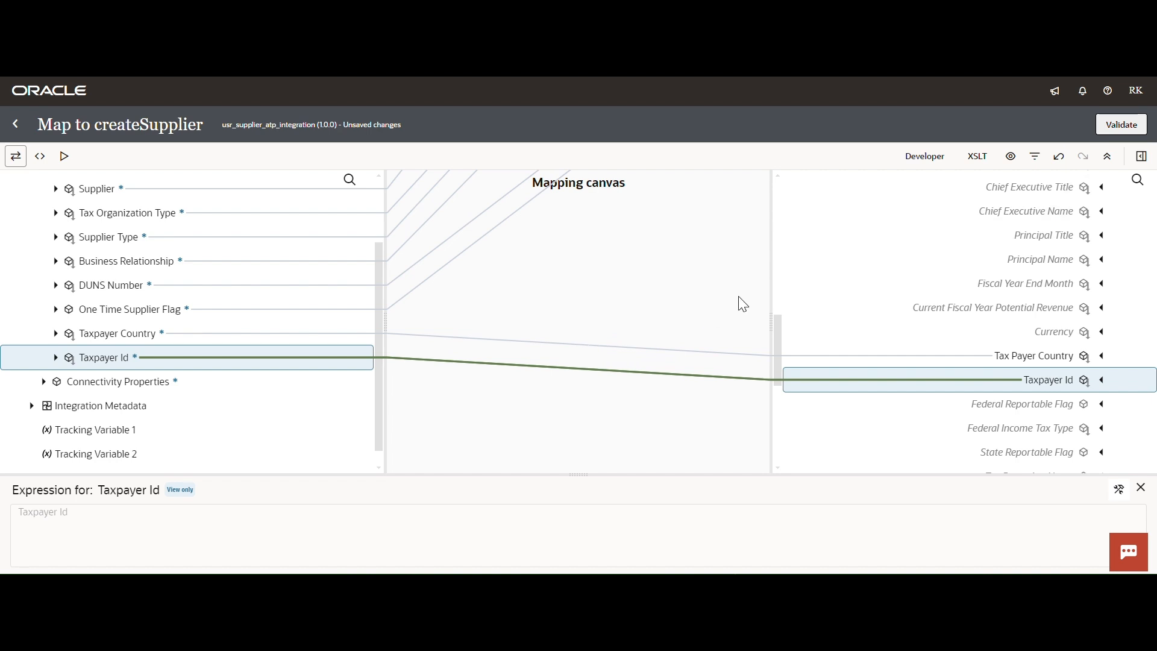
Validate the createSupplier map and return to the integration canvas
click(1144, 125)
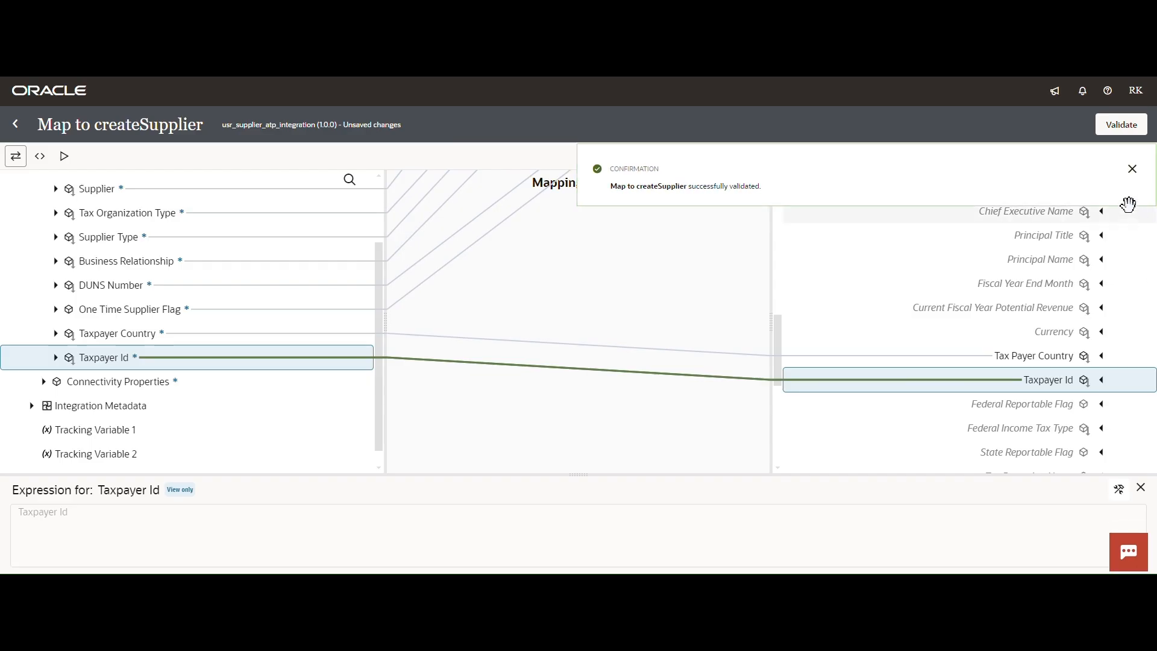
click(1132, 169)
scroll(181, 271, up, 3)
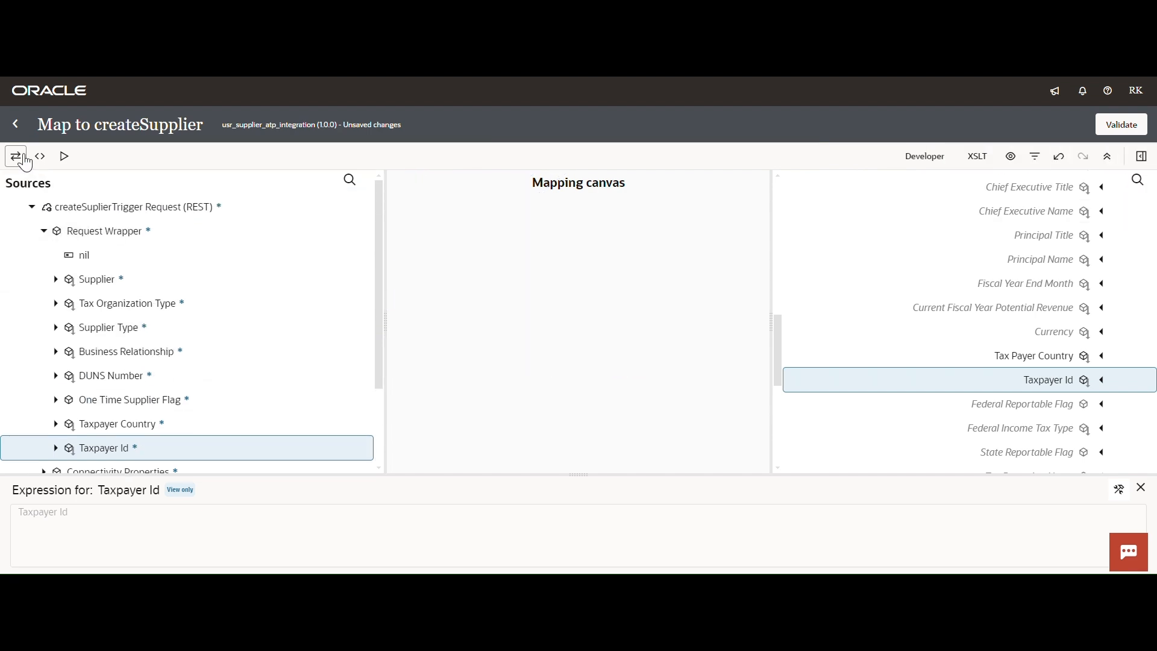
click(11, 127)
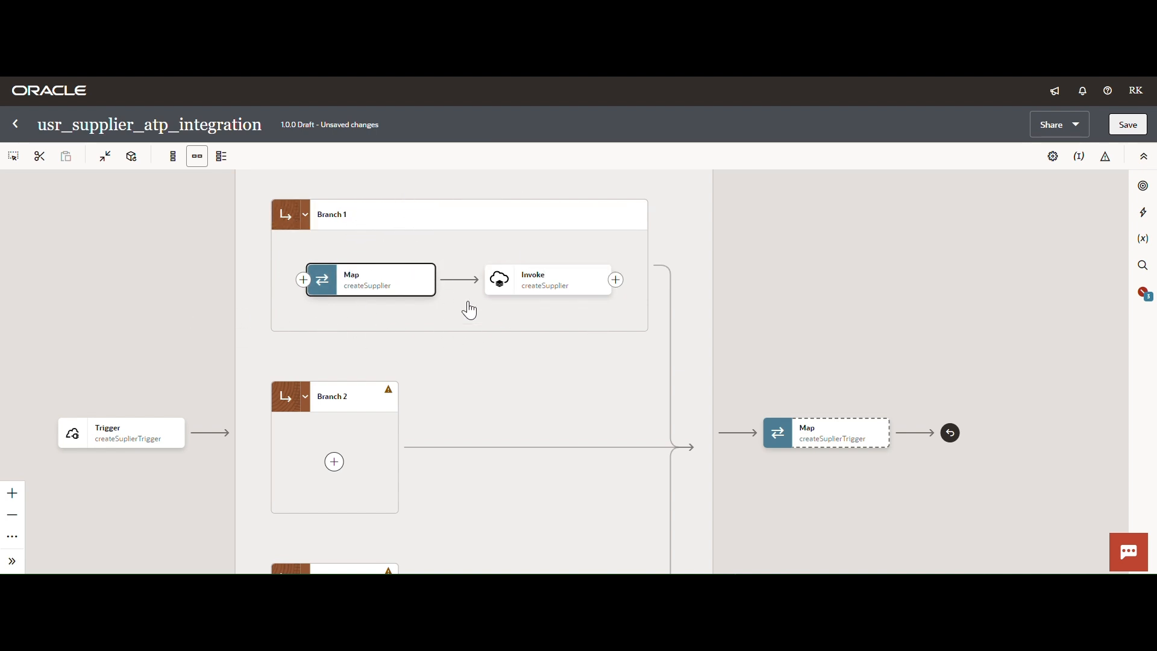
drag(186, 323, 270, 303)
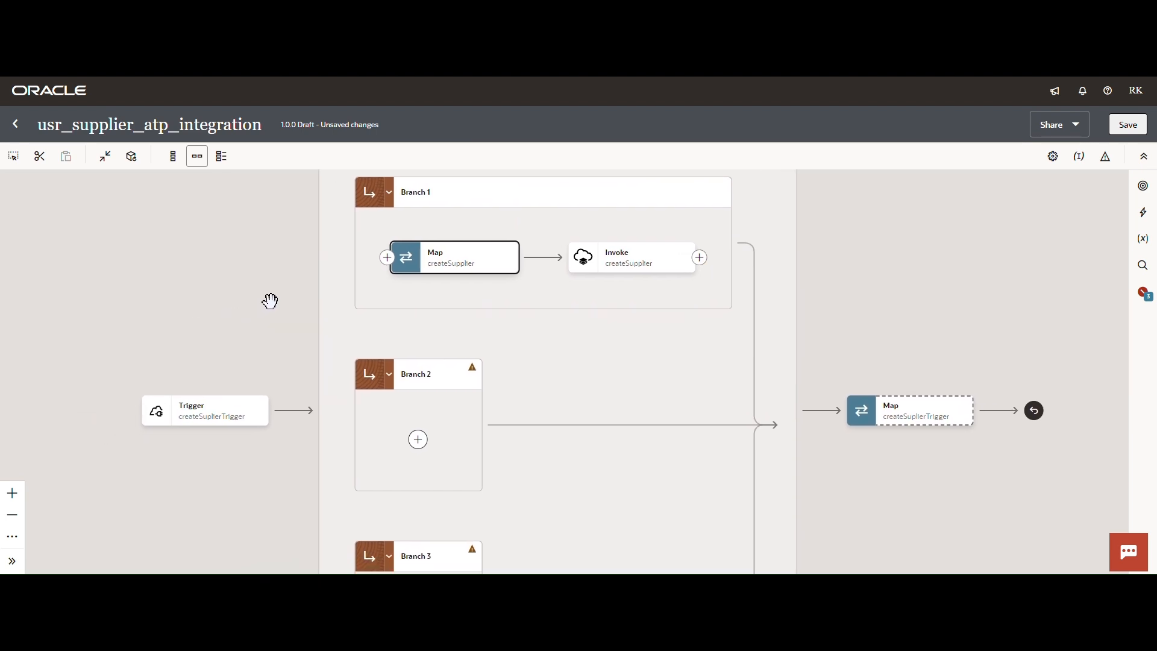
Switch to SQL Developer and examine the CREATE TABLE statement for XX_SUP_PAR_FLOW, selecting the table name
click(804, 594)
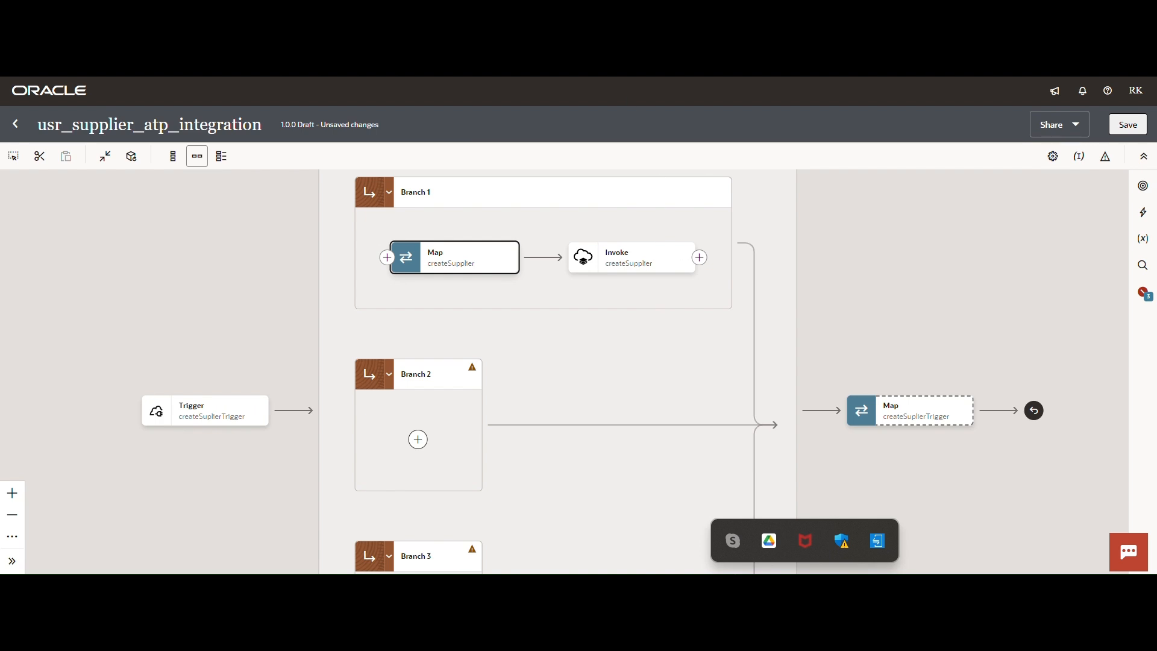
mouse_move(766, 573)
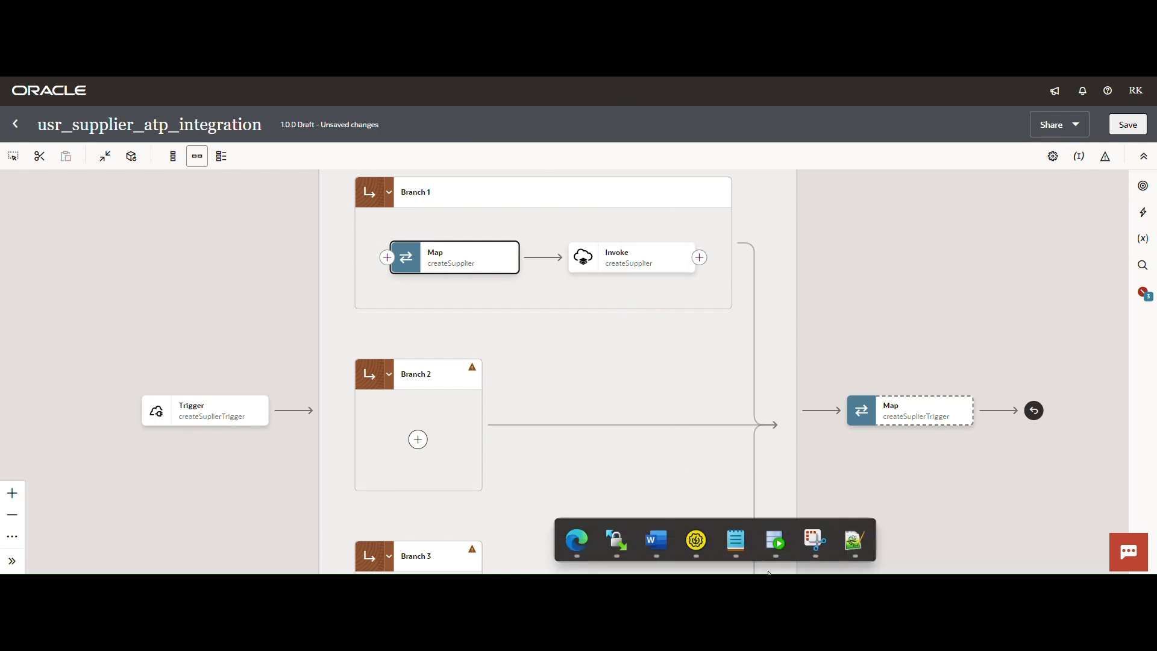
click(774, 553)
double_click(505, 218)
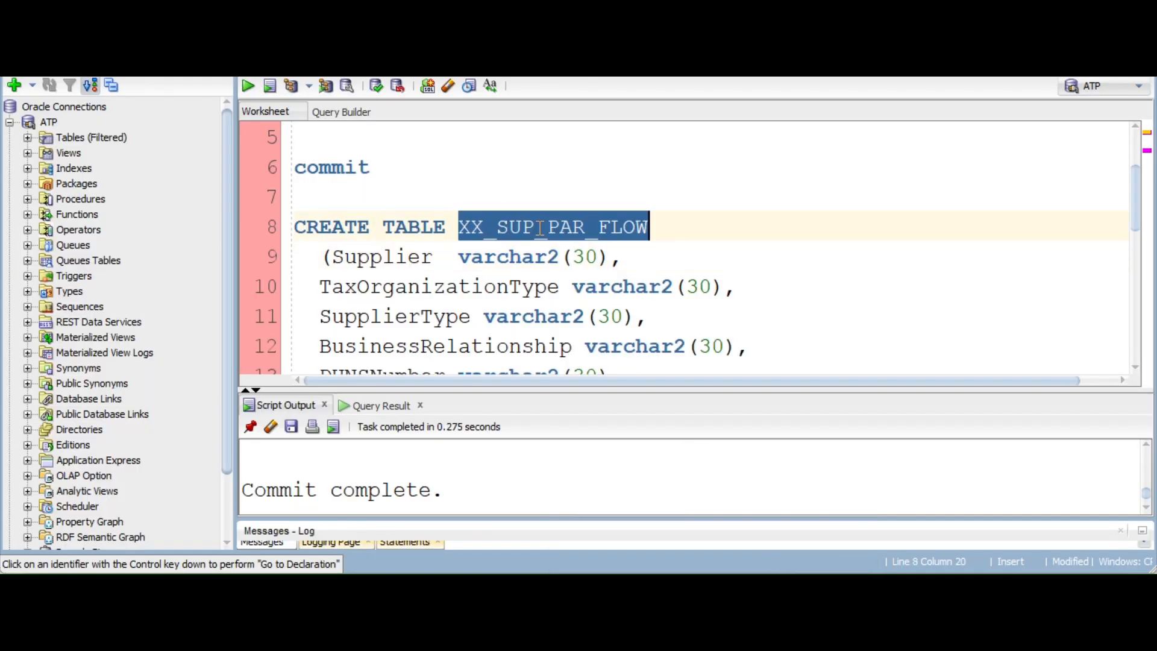
scroll(579, 283, down, 2)
scroll(590, 289, up, 3)
click(548, 256)
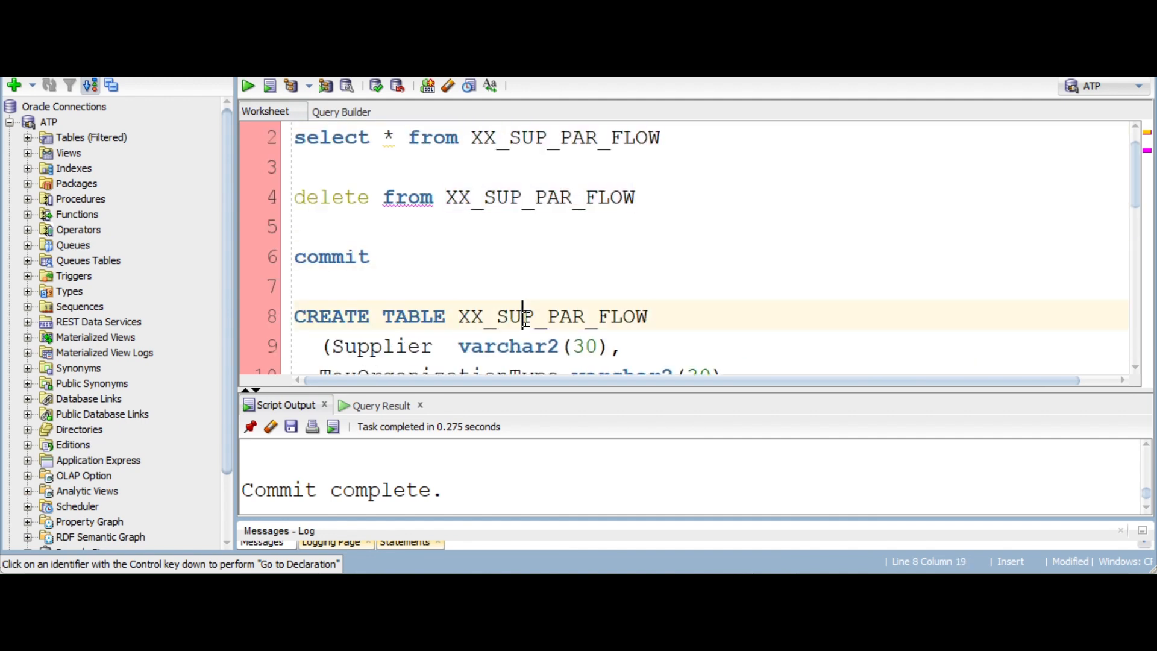
double_click(523, 316)
scroll(666, 316, down, 3)
scroll(431, 336, up, 2)
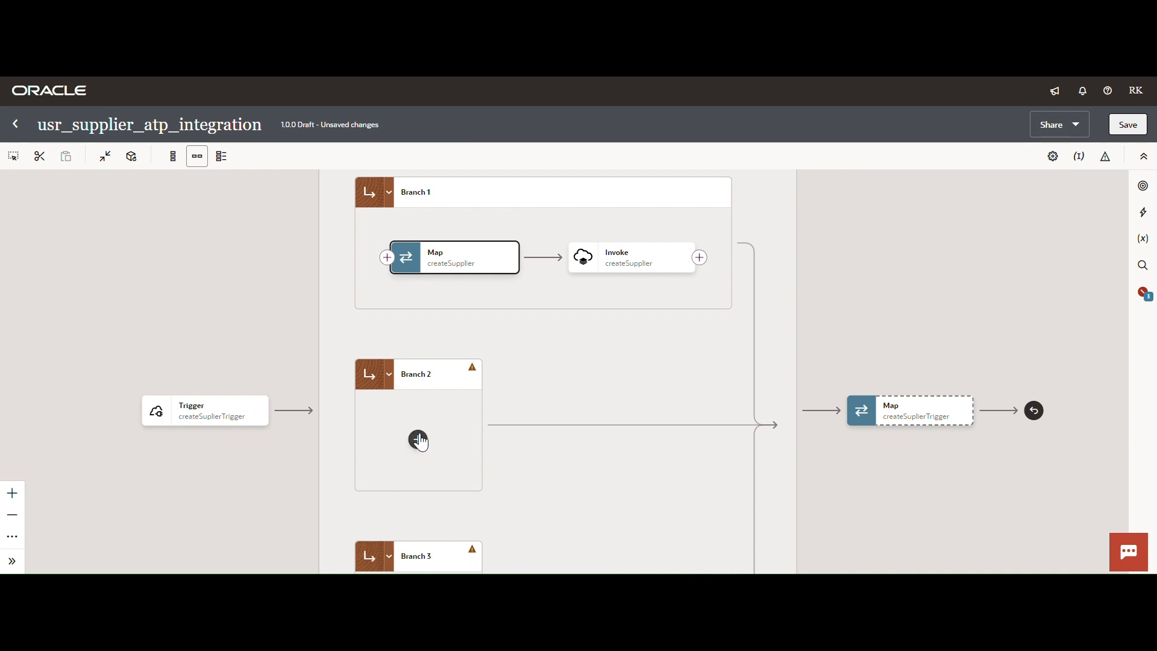
Switch back to the integration, add a USR_ATP_DB_Connection invoke to Branch 2, and name its endpoint InsertSupplier
click(419, 441)
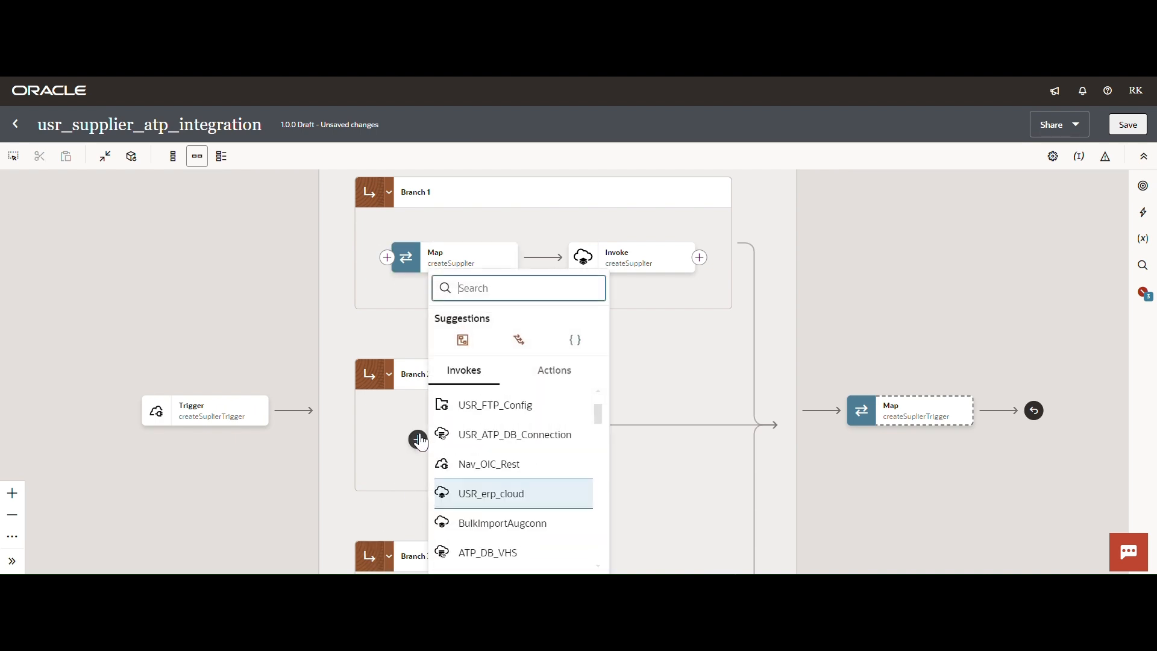
click(504, 443)
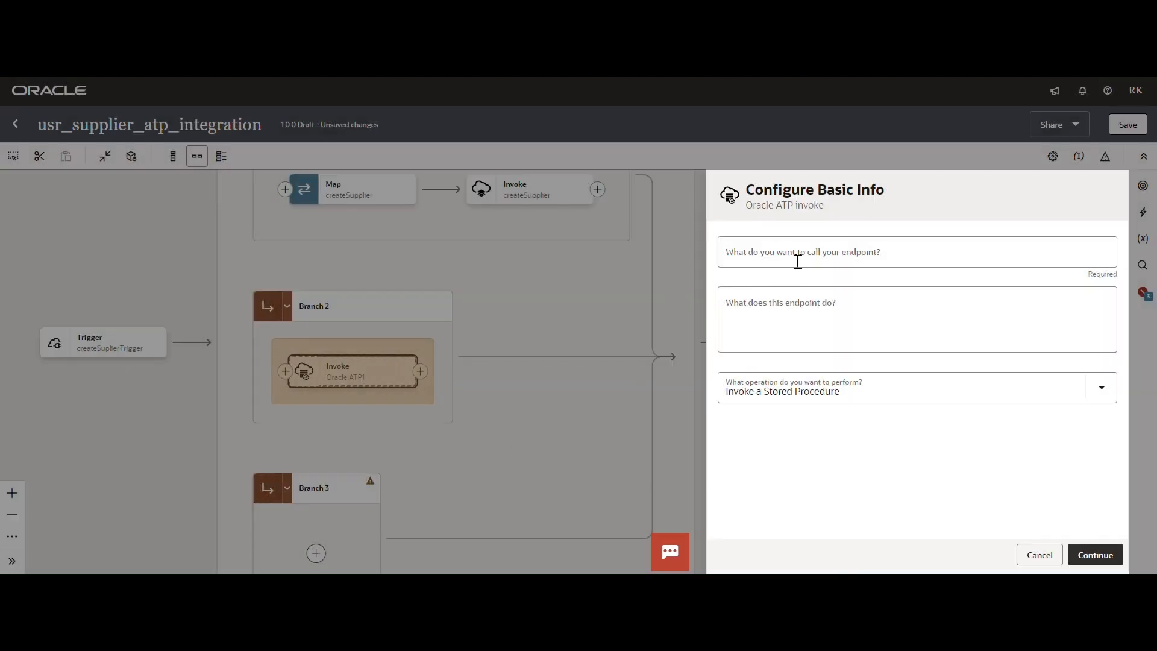
click(800, 260)
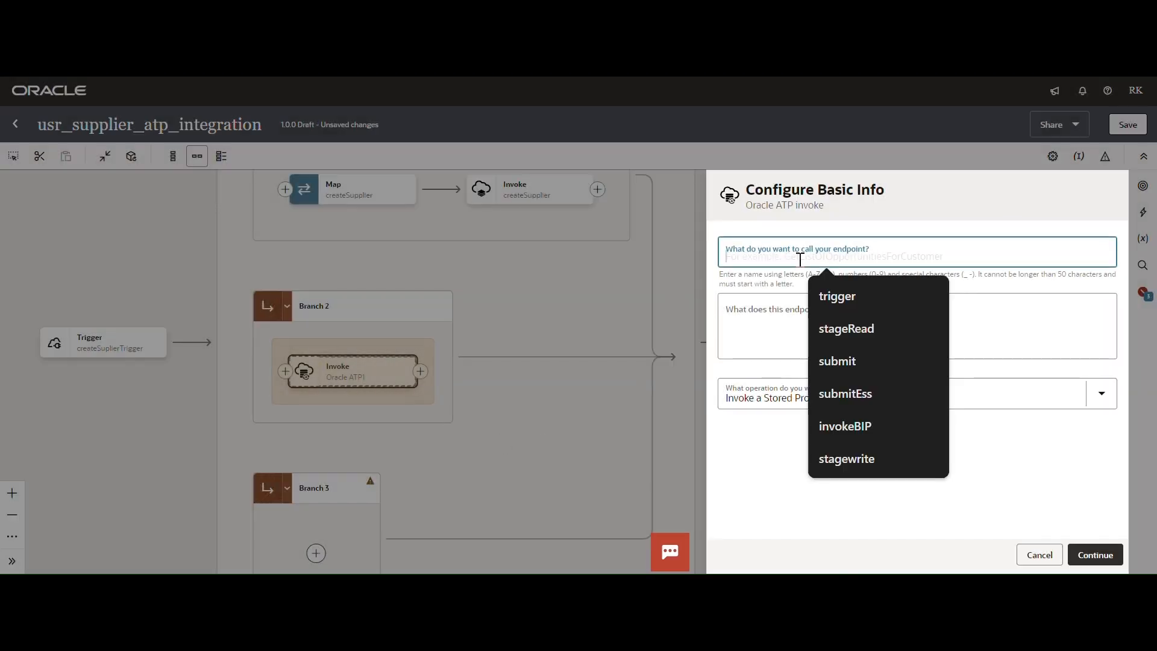
text(Ins)
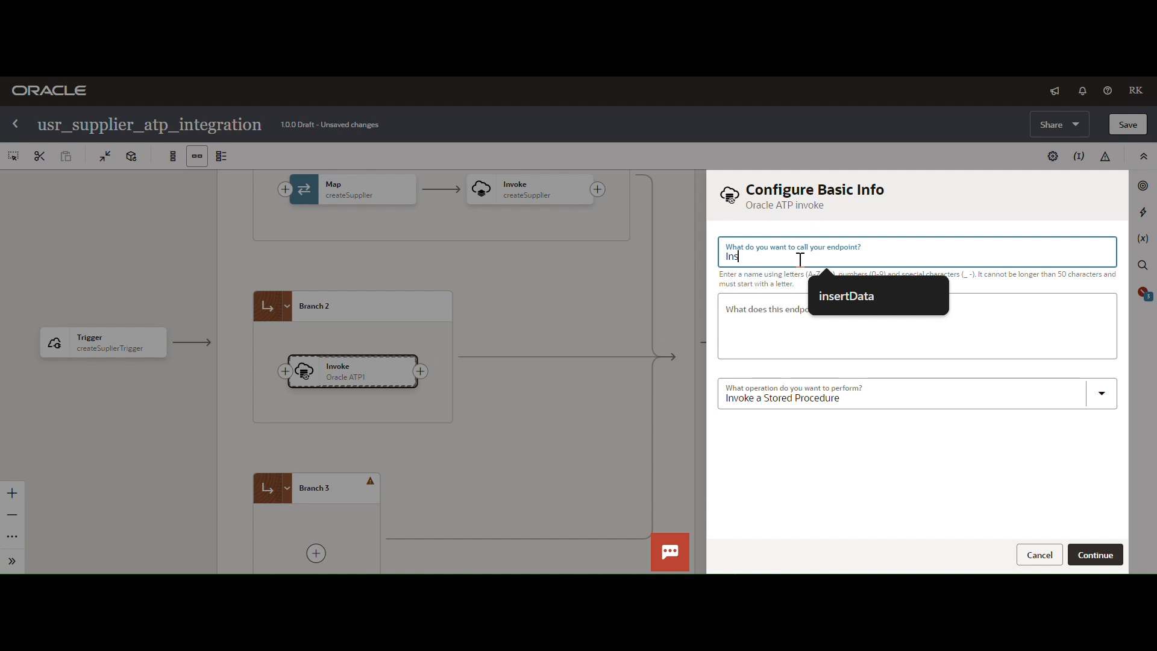
text(ertSupplier)
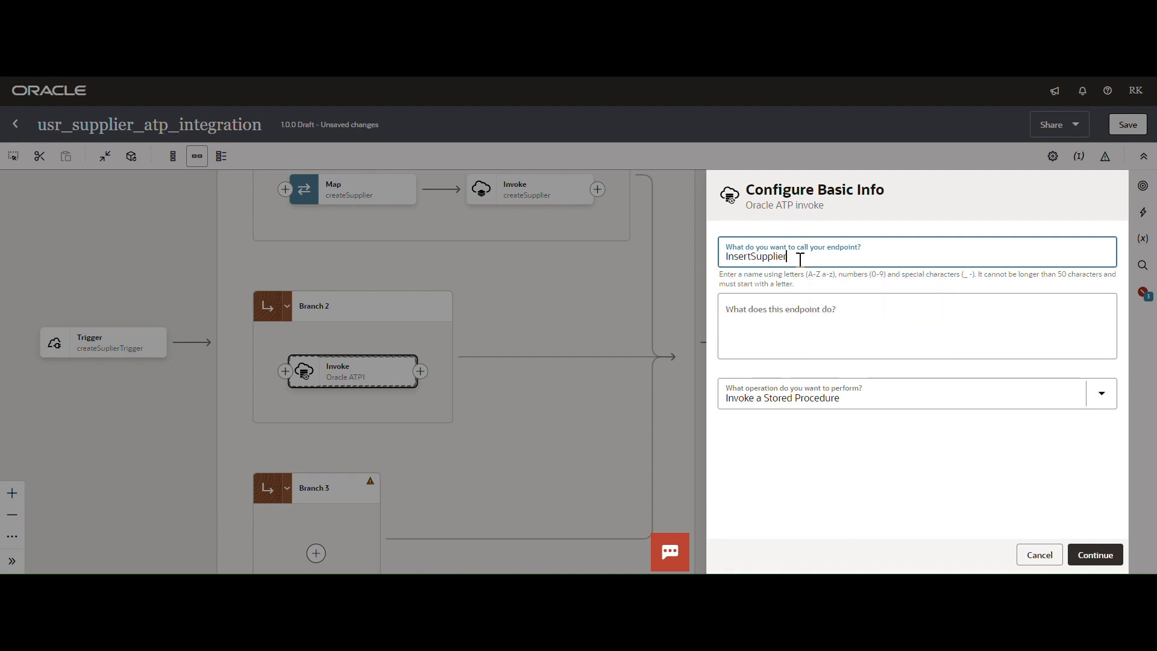
Set the InsertSupplier endpoint to Perform an Operation On a Table with Insert, and proceed to the table configuration
click(1101, 395)
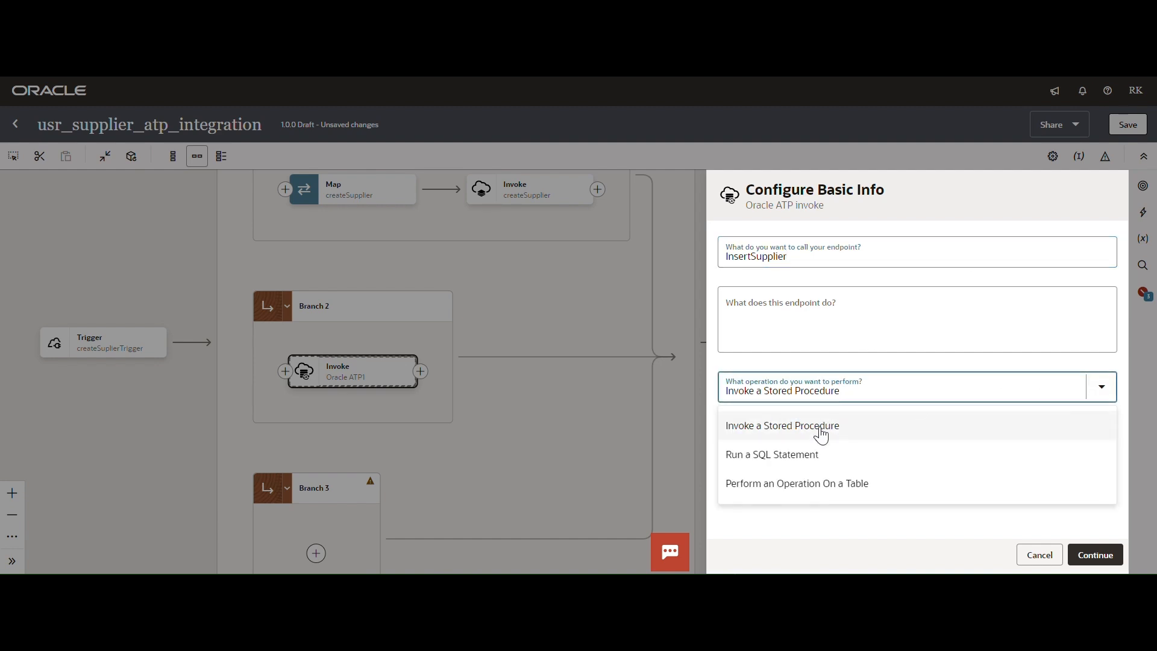
click(804, 496)
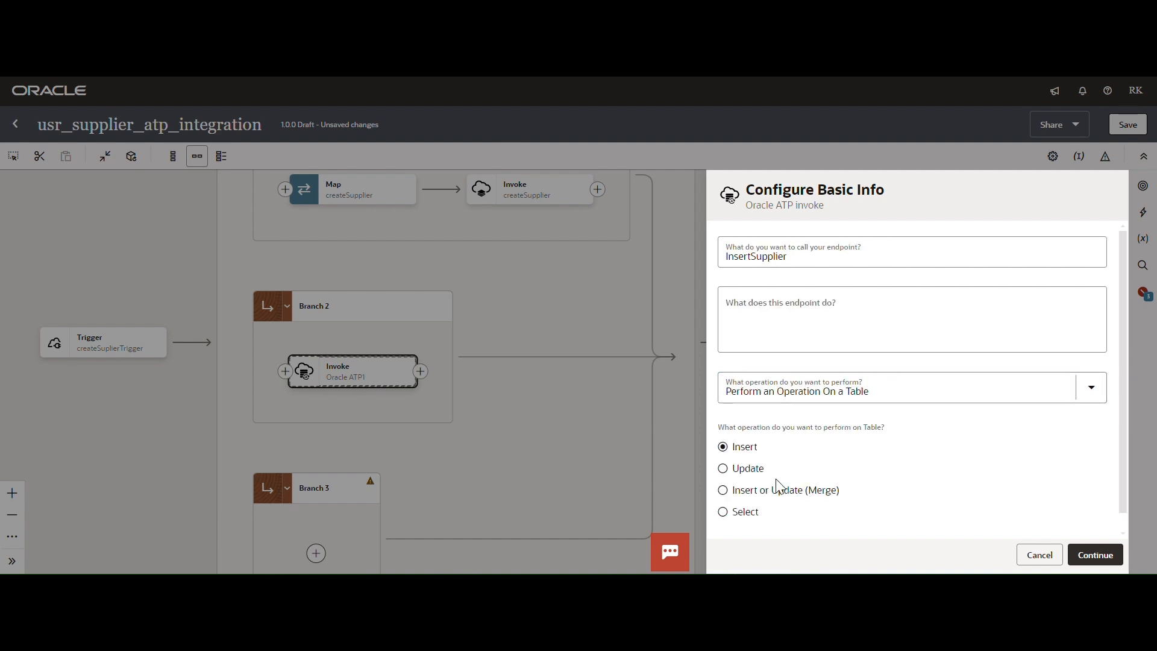
click(1078, 556)
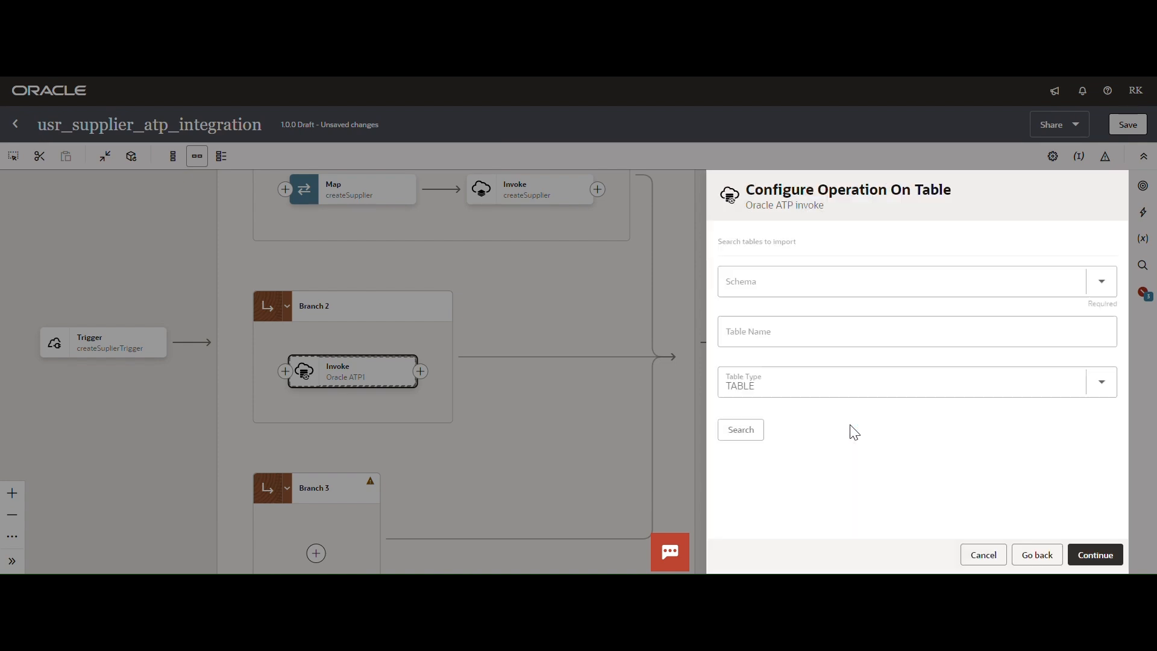
Search the ADMIN1 schema for the table XX_SUP_PAR_FLOW with table type TABLE
click(860, 292)
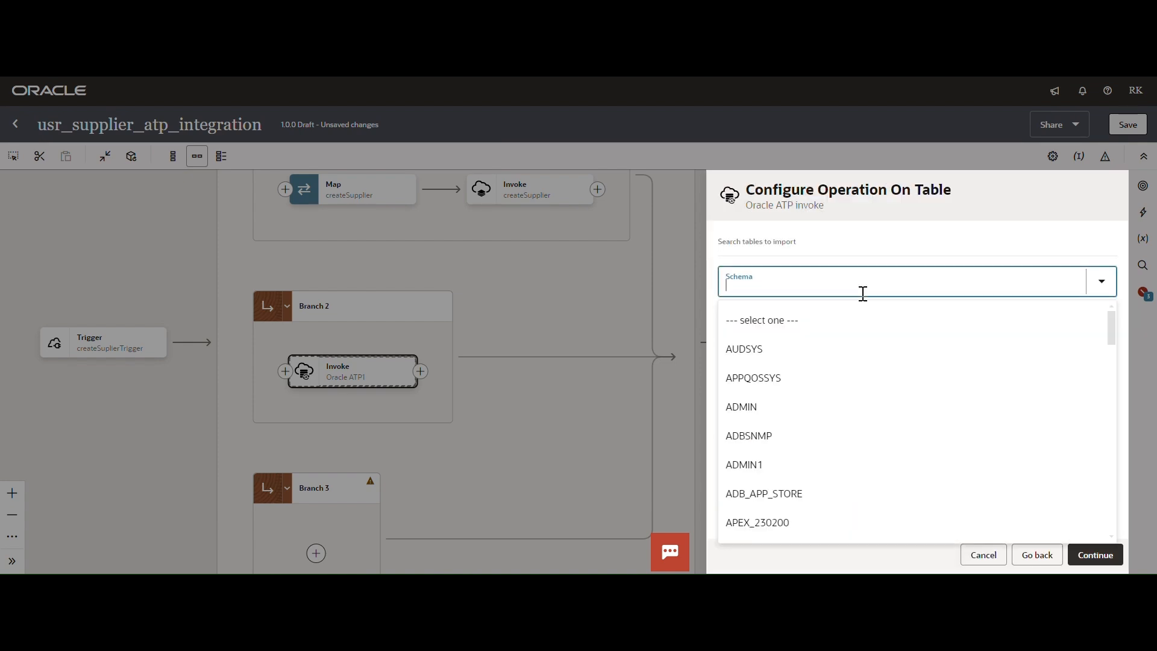
click(782, 465)
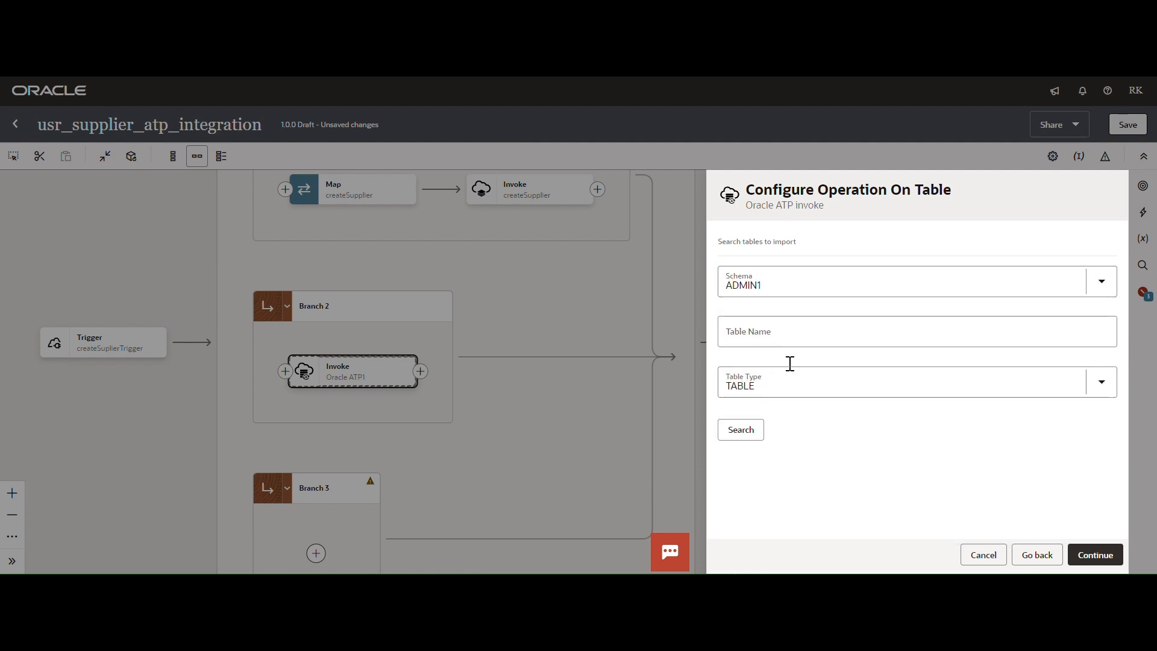
click(764, 338)
text(XX_SUP_PAR_FLOW)
key(Tab)
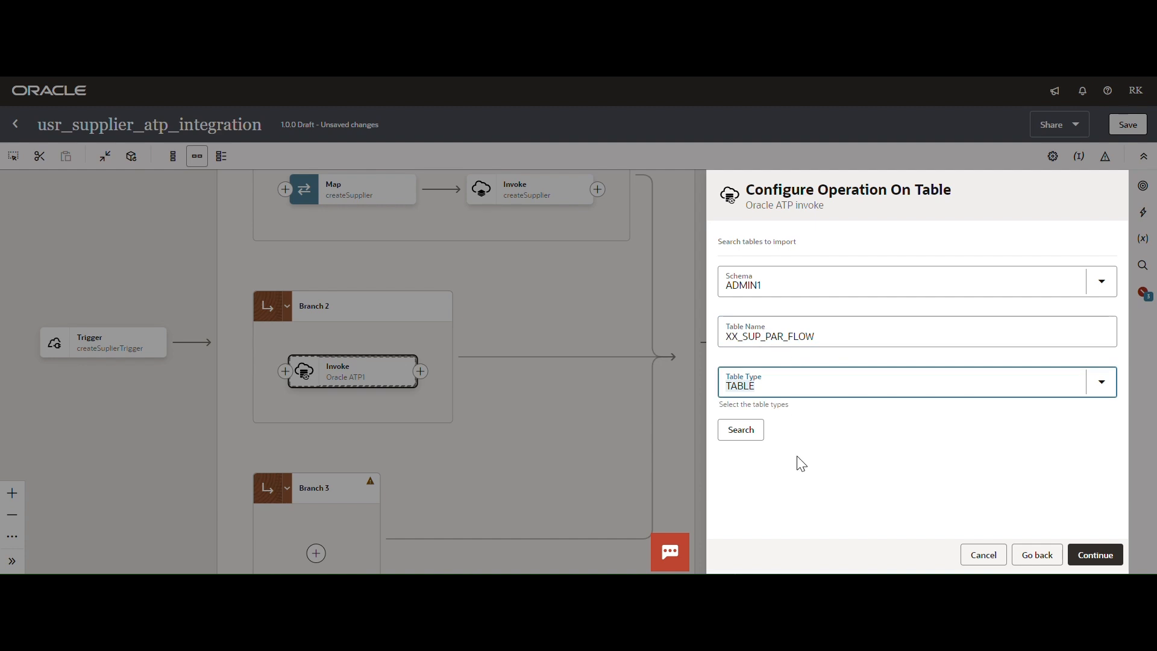
click(748, 431)
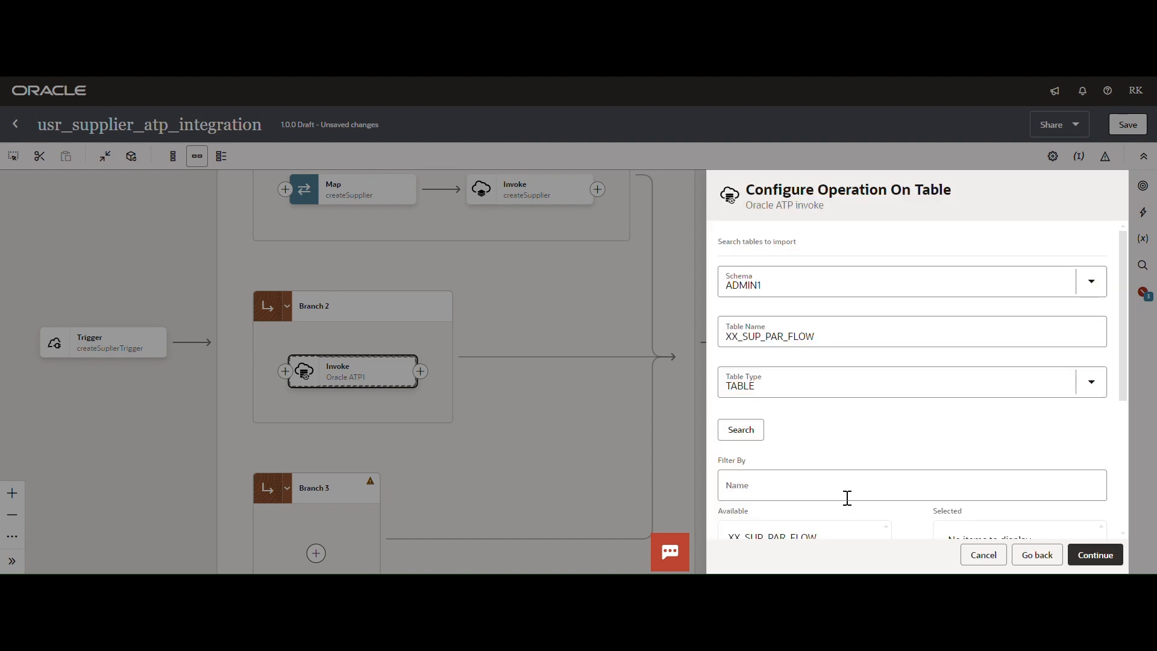
Import the XX_SUP_PAR_FLOW table into the invoke and set SUPPLIER as its primary key
scroll(891, 459, down, 2)
scroll(890, 459, down, 3)
click(773, 304)
click(912, 331)
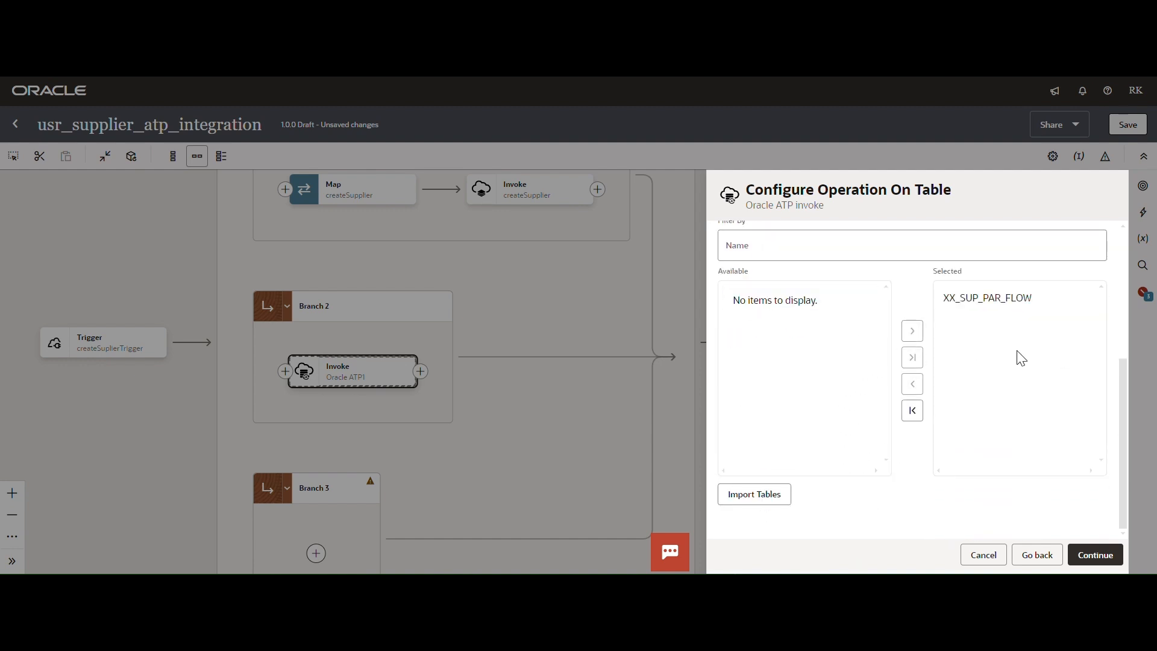
click(764, 501)
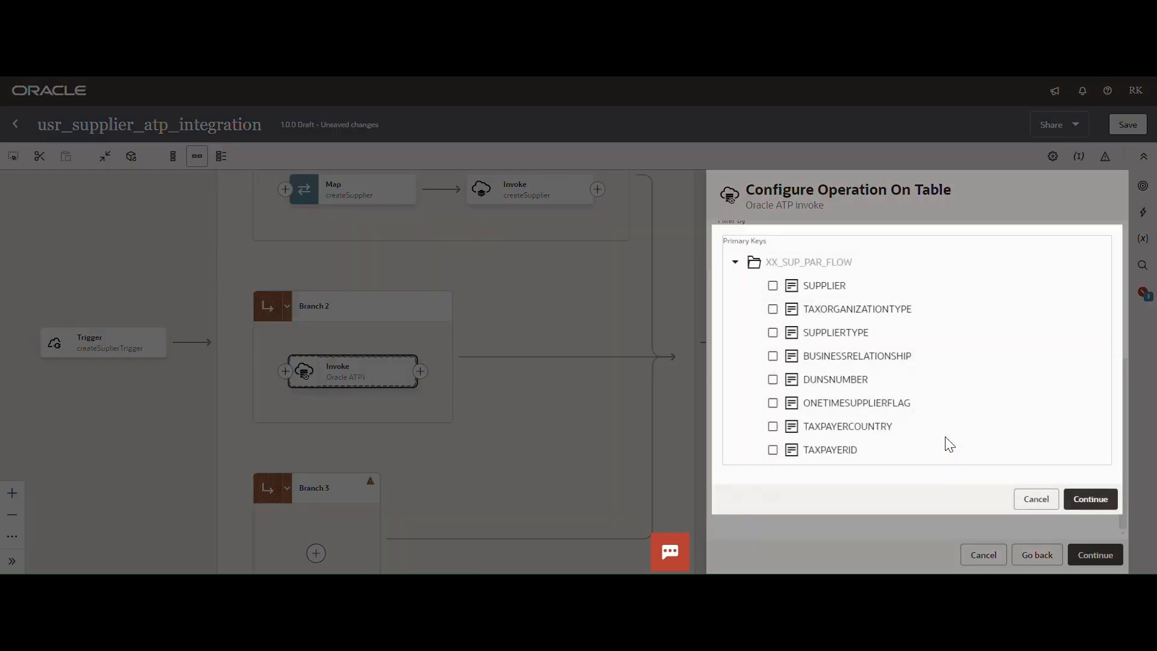
click(770, 283)
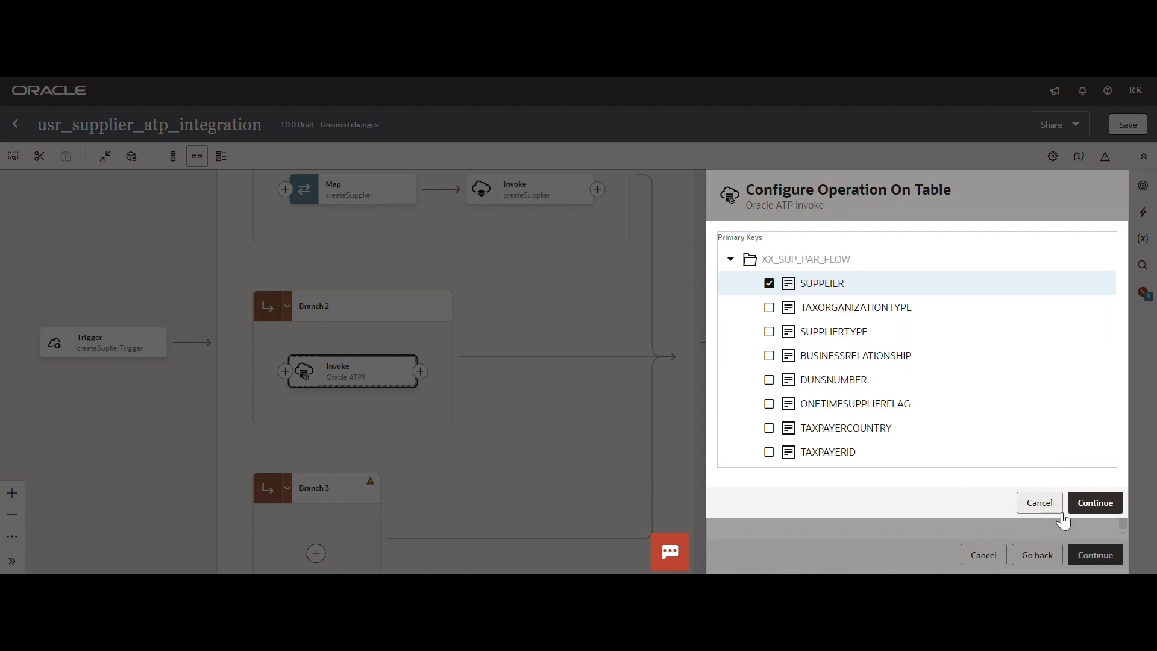
click(1098, 503)
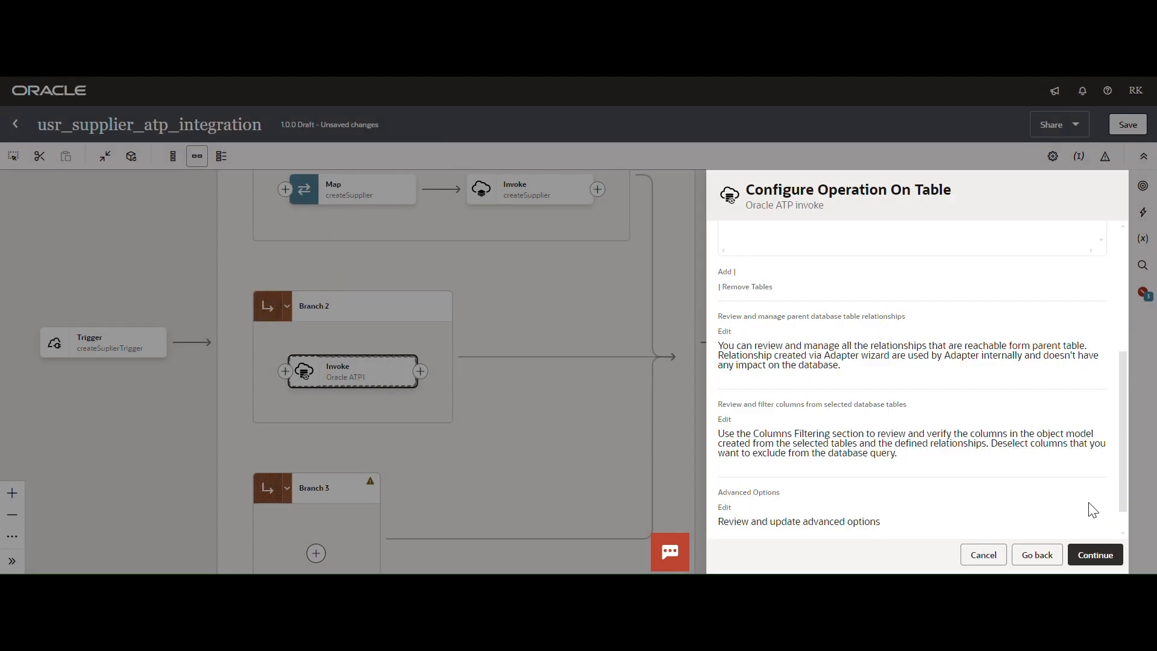
Finish the InsertSupplier invoke configuration and save the integration
scroll(1093, 510, down, 1)
click(1103, 556)
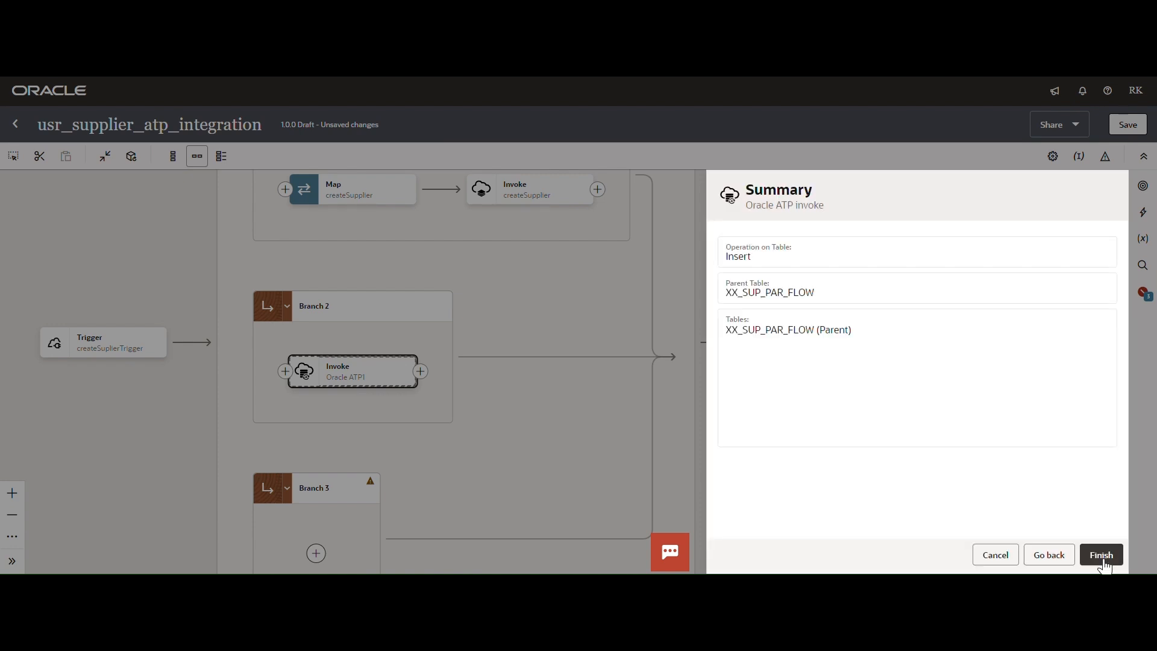
click(1103, 556)
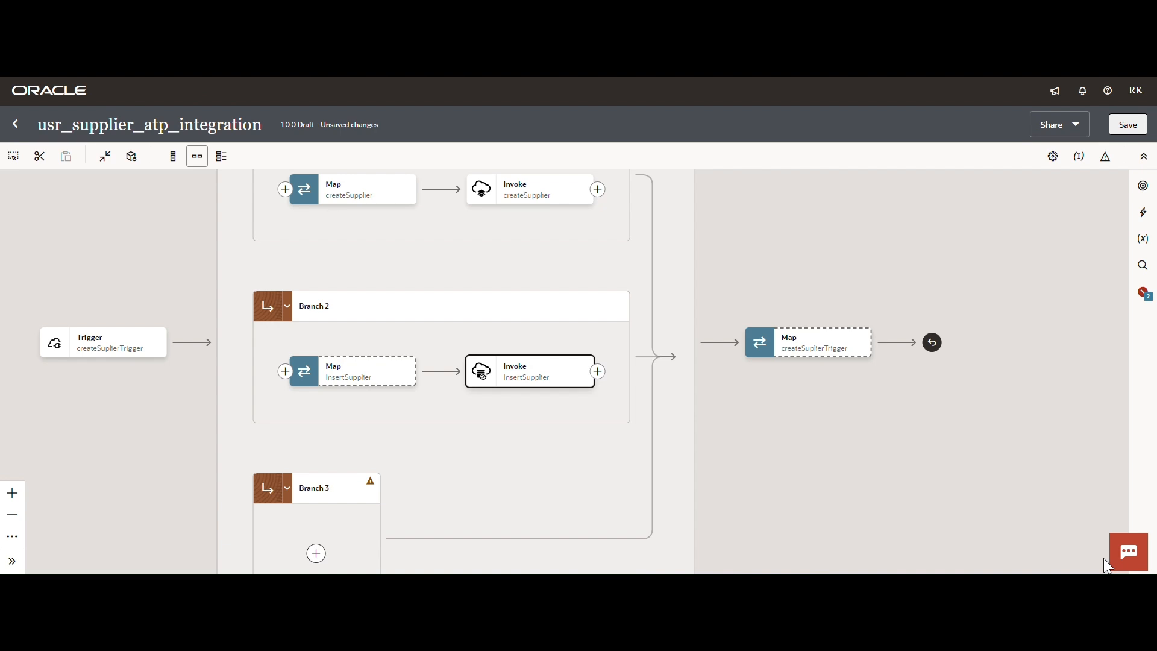
click(1125, 123)
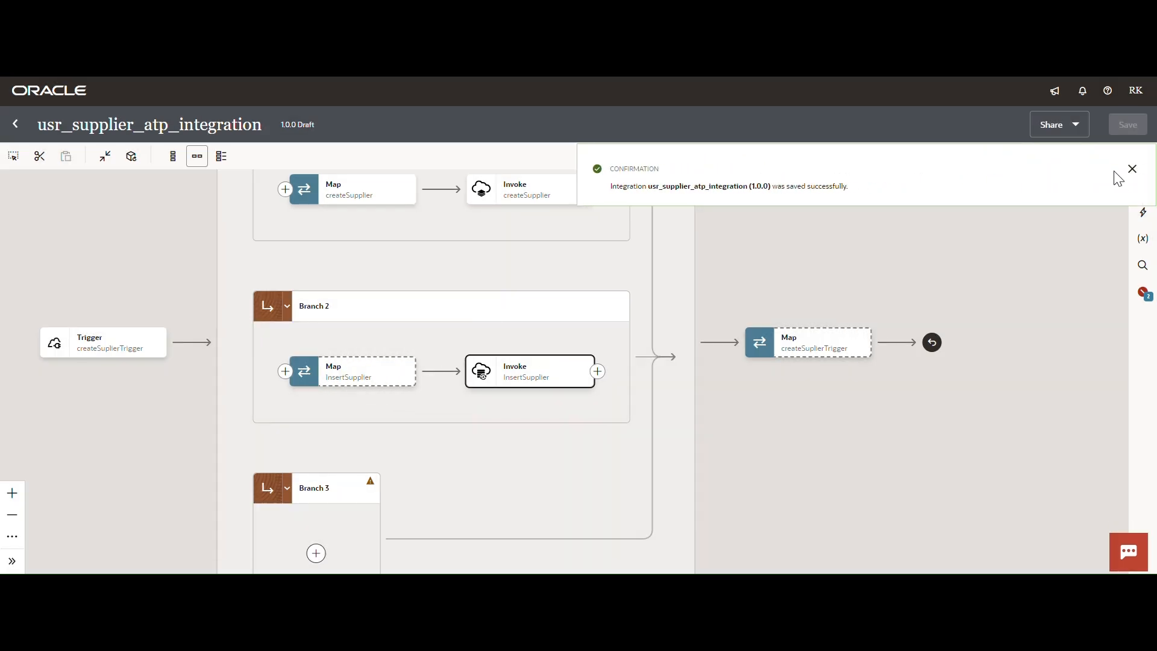
Open the InsertSupplier map in Branch 2 for editing and expand the target XxSupParFlow
click(411, 377)
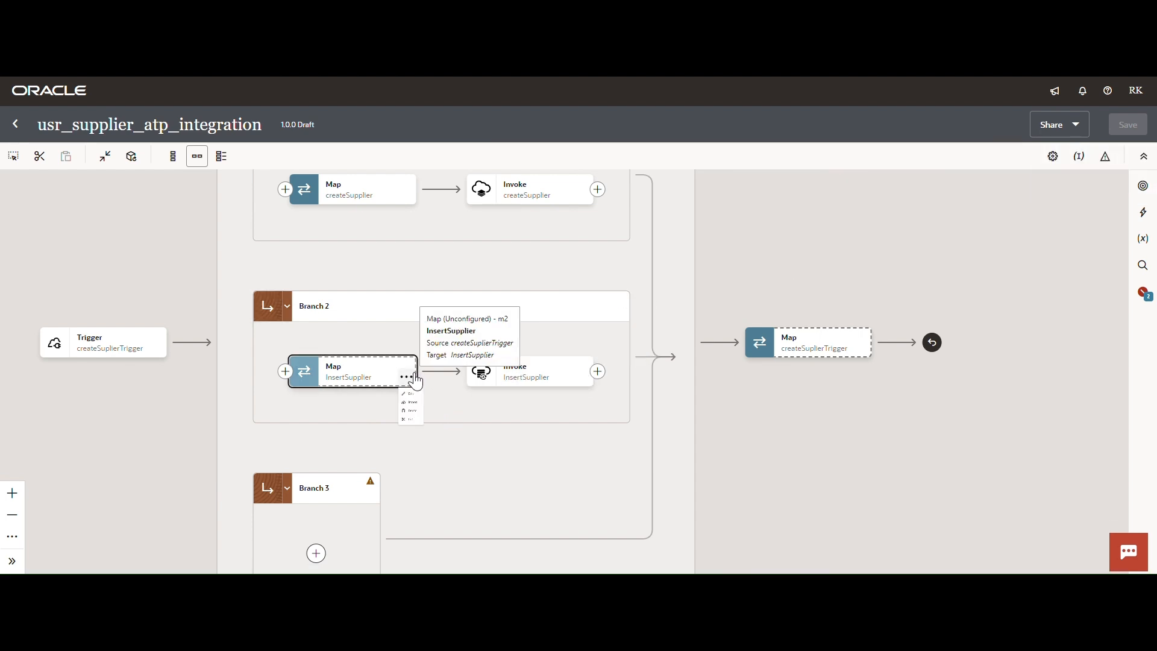
click(425, 409)
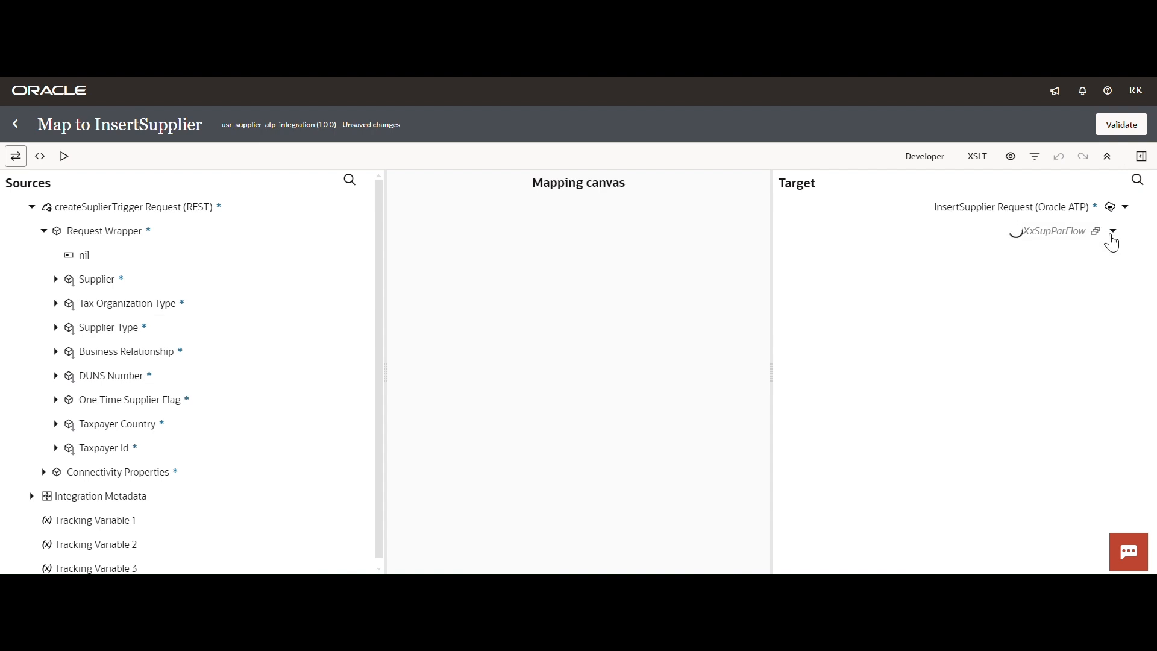
scroll(180, 319, down, 1)
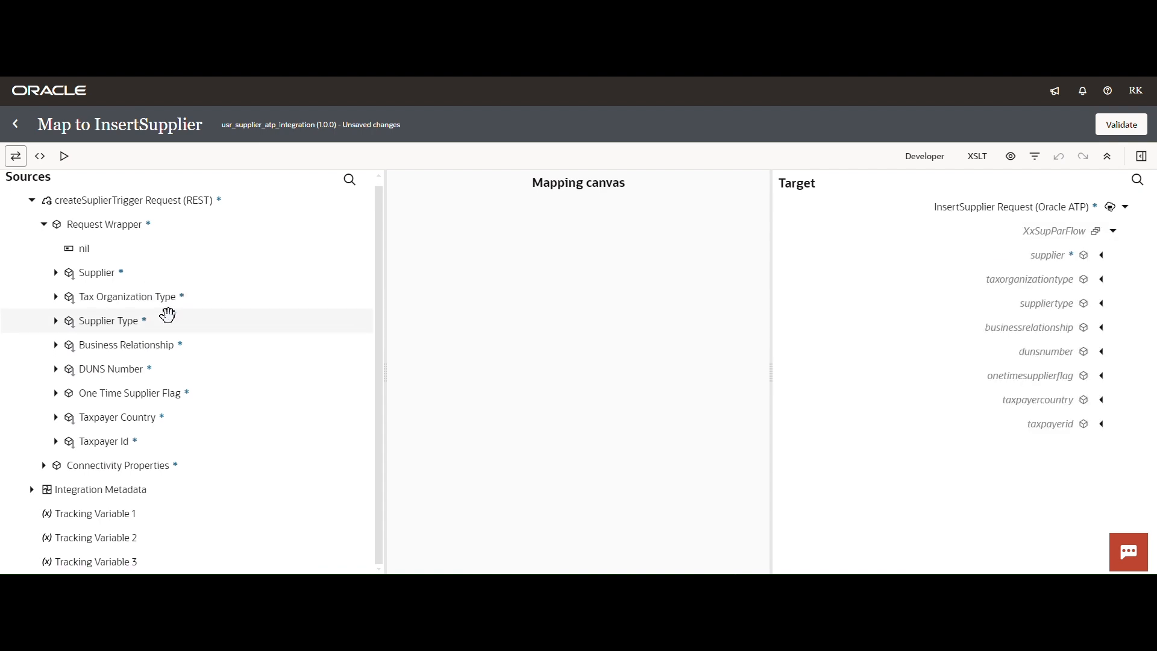
Map the eight request fields, from Supplier to Taxpayer Id, to the matching XxSupParFlow columns, validate the map and return to the integration
drag(114, 273, 1050, 257)
drag(161, 298, 958, 282)
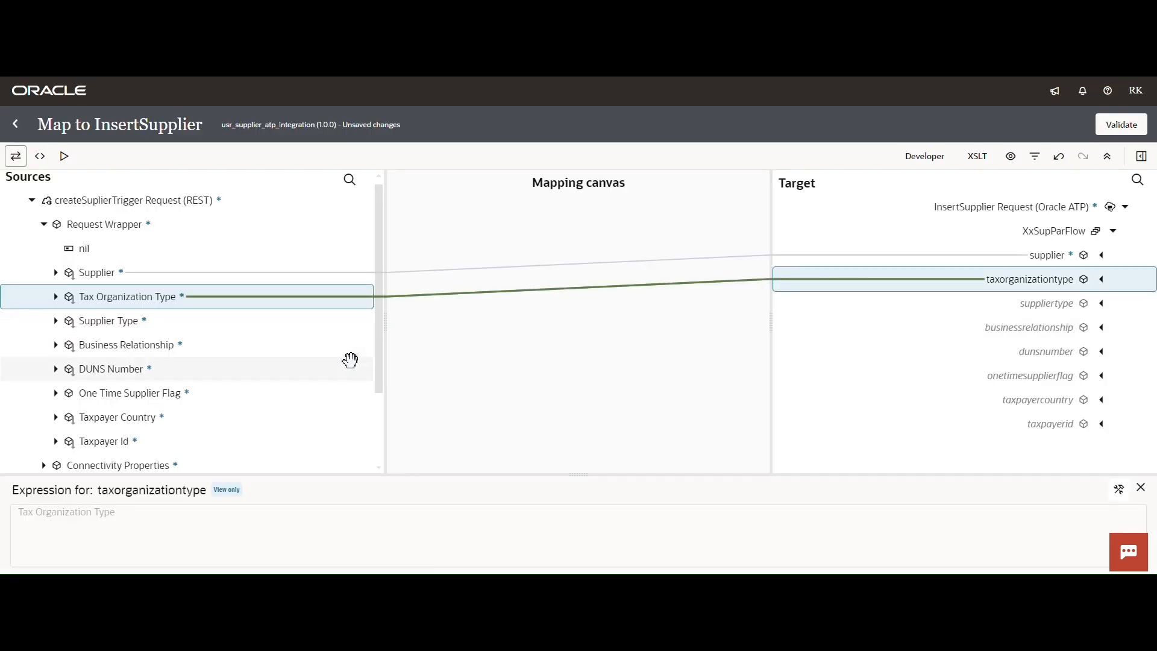
drag(139, 321, 982, 309)
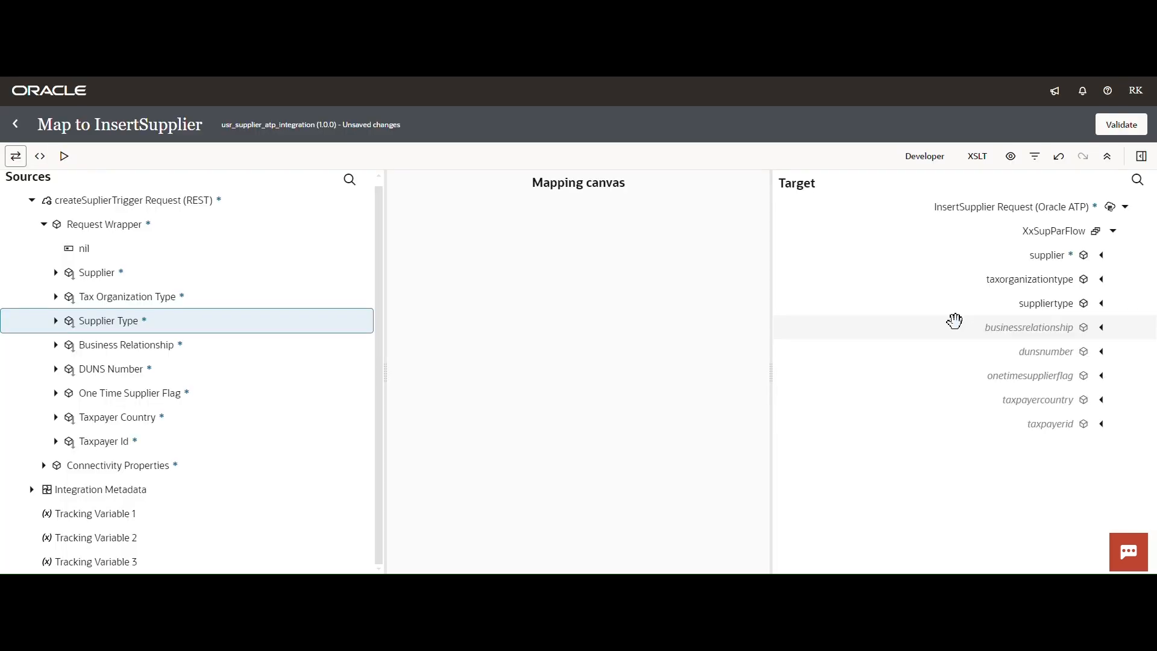
drag(165, 346, 1003, 329)
drag(115, 369, 1004, 353)
drag(173, 393, 988, 377)
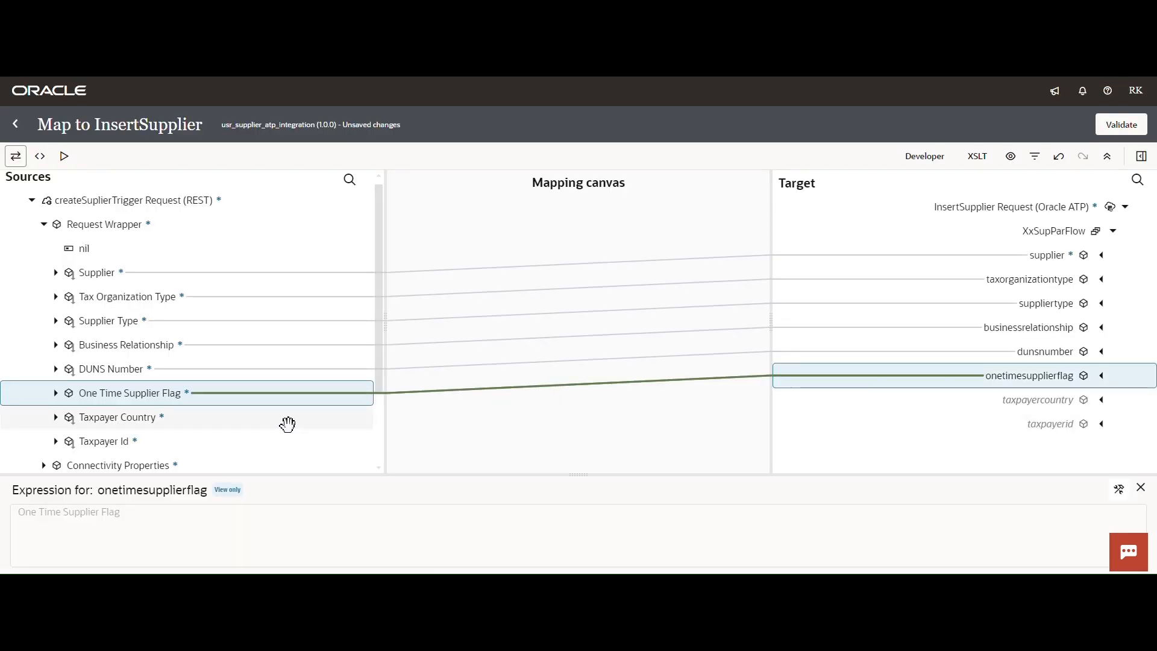
drag(154, 419, 980, 407)
drag(121, 444, 1043, 425)
click(1118, 128)
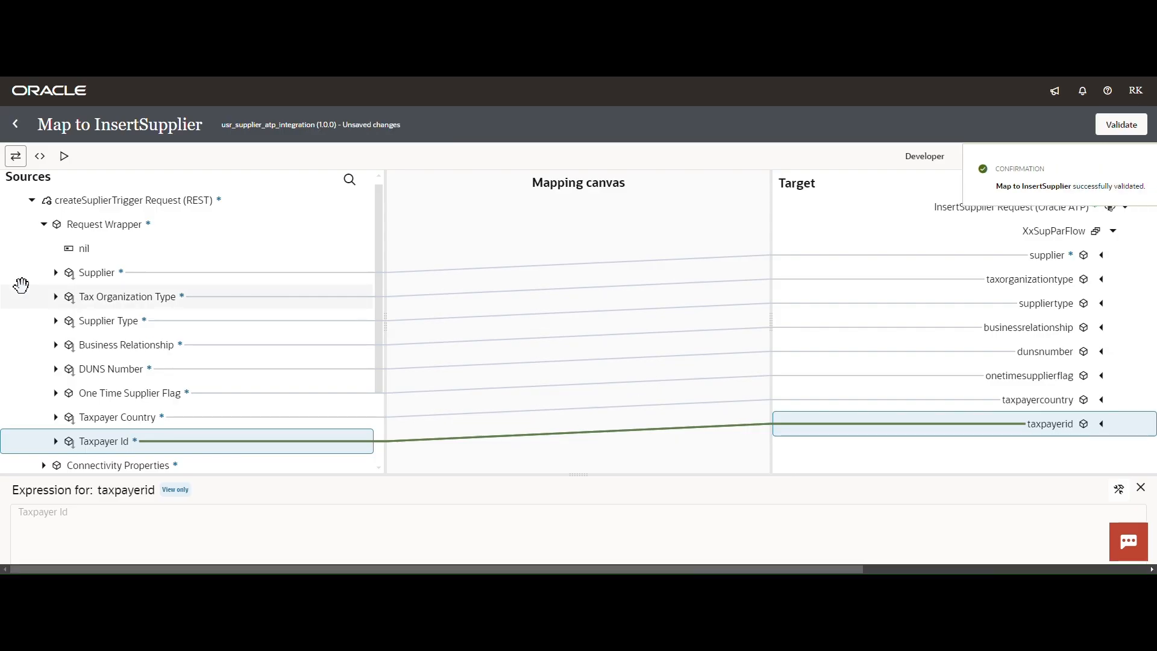
click(17, 125)
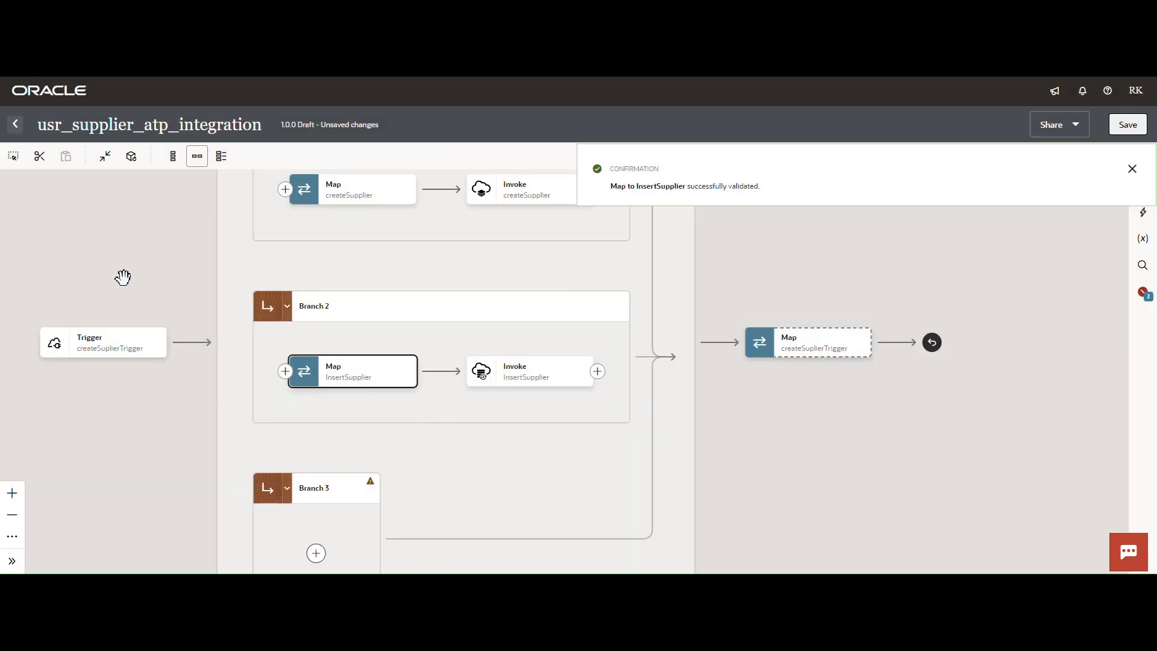
Add an invoke using the USR_ATP_DB_Connection connection to the empty Branch 3
drag(166, 479, 274, 400)
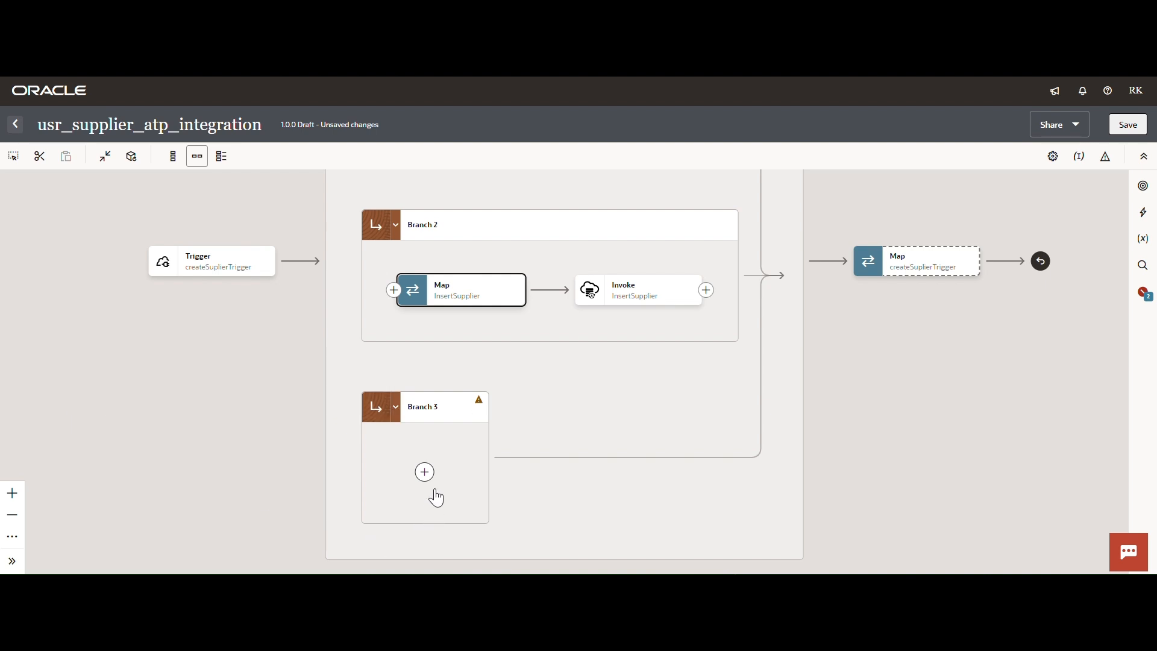
click(425, 473)
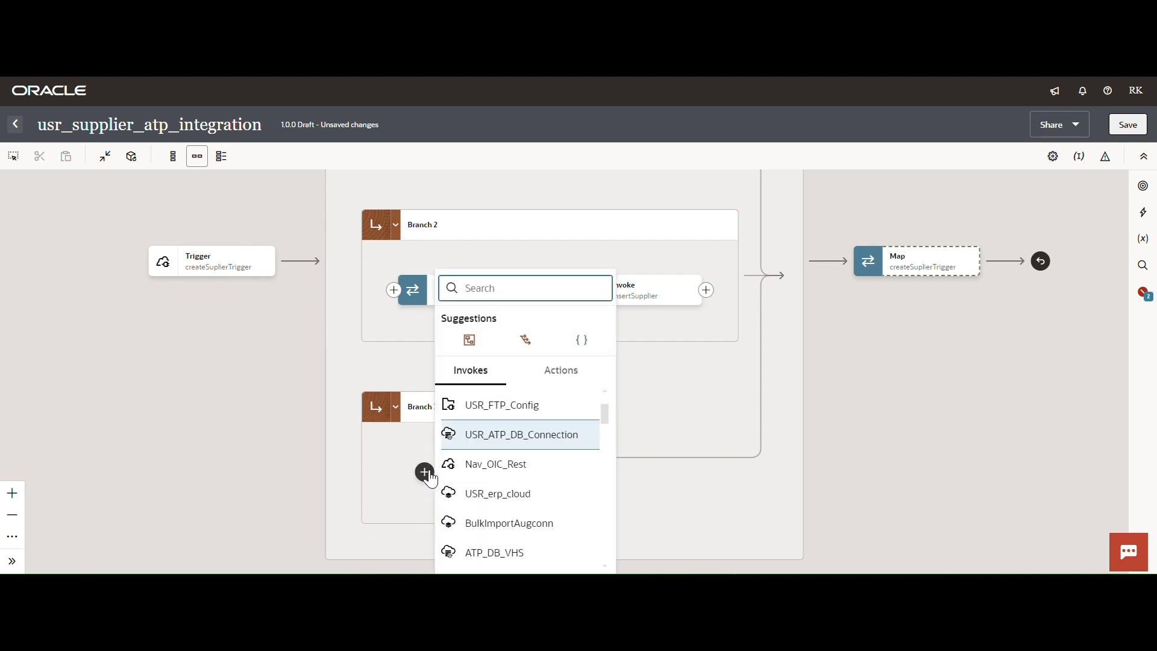
click(527, 441)
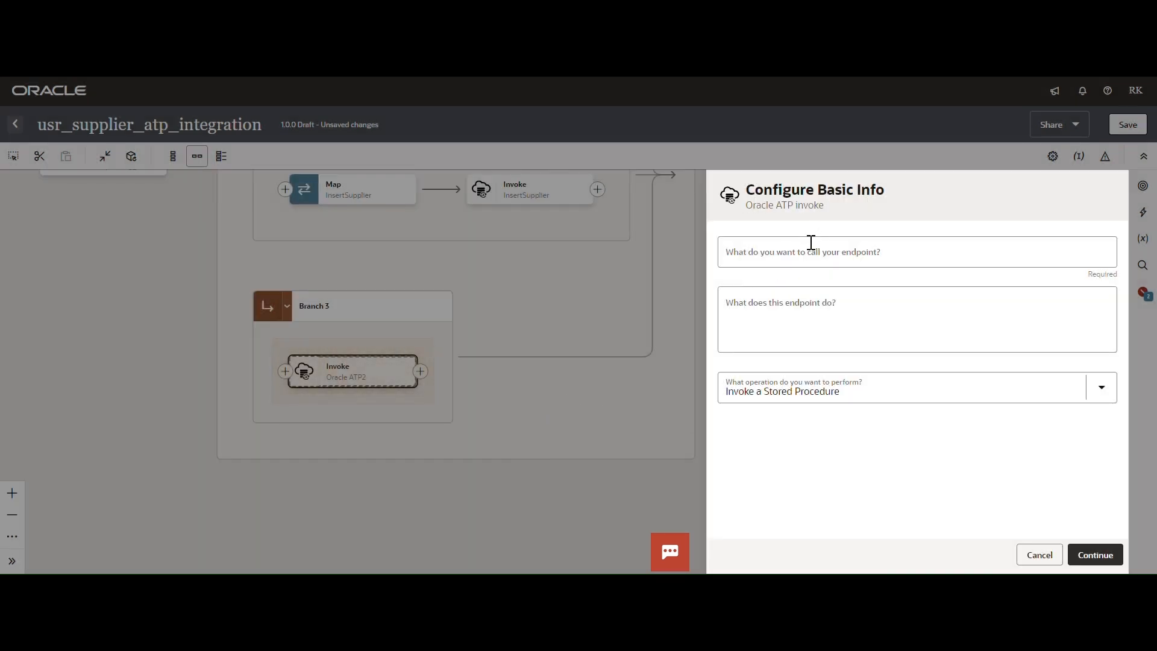
Name the new endpoint CreateSampleFile, set its operation to Run a SQL Statement and continue to the query configuration
click(810, 248)
text(selectDataFromTable)
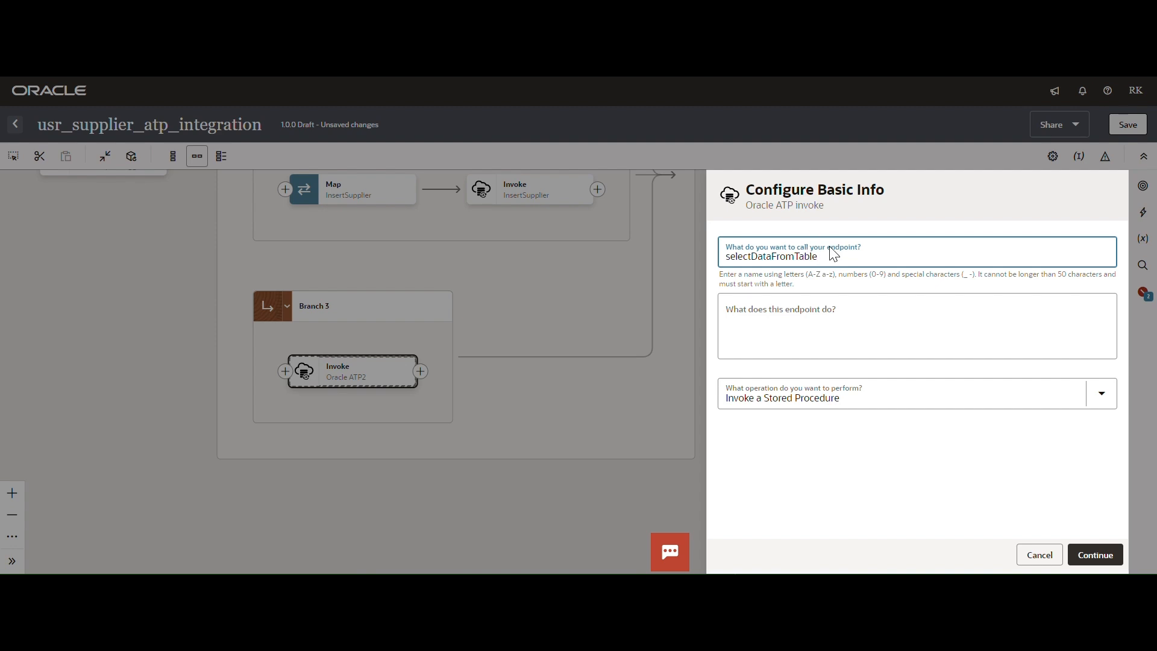
drag(827, 257, 624, 257)
text(C)
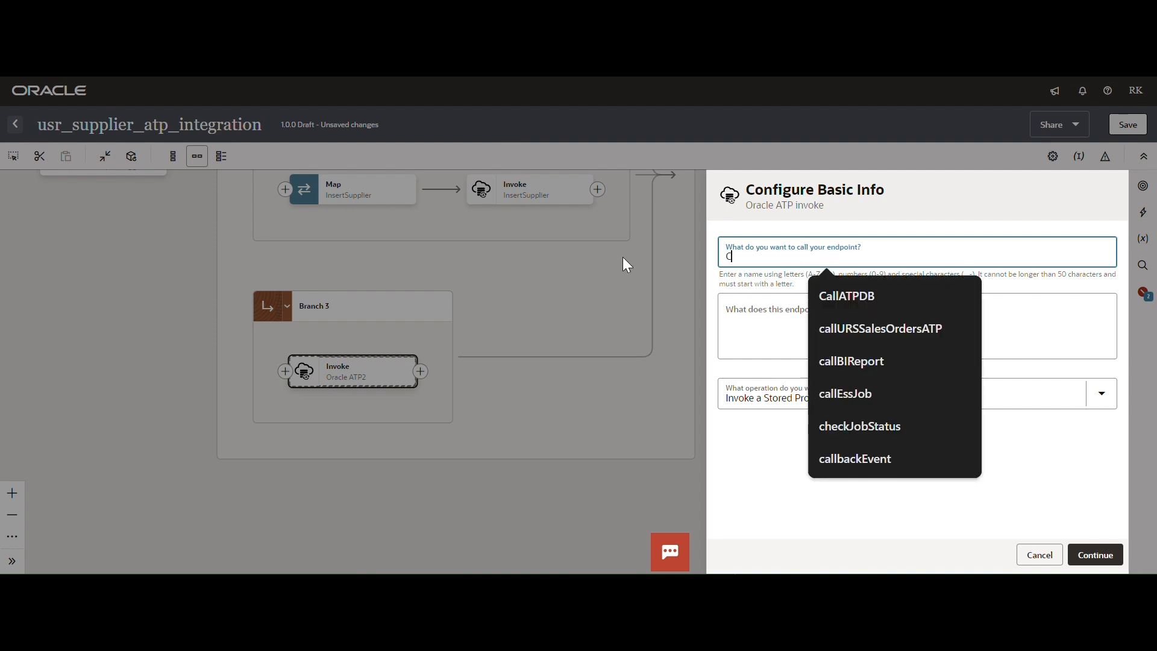
text(reateSa)
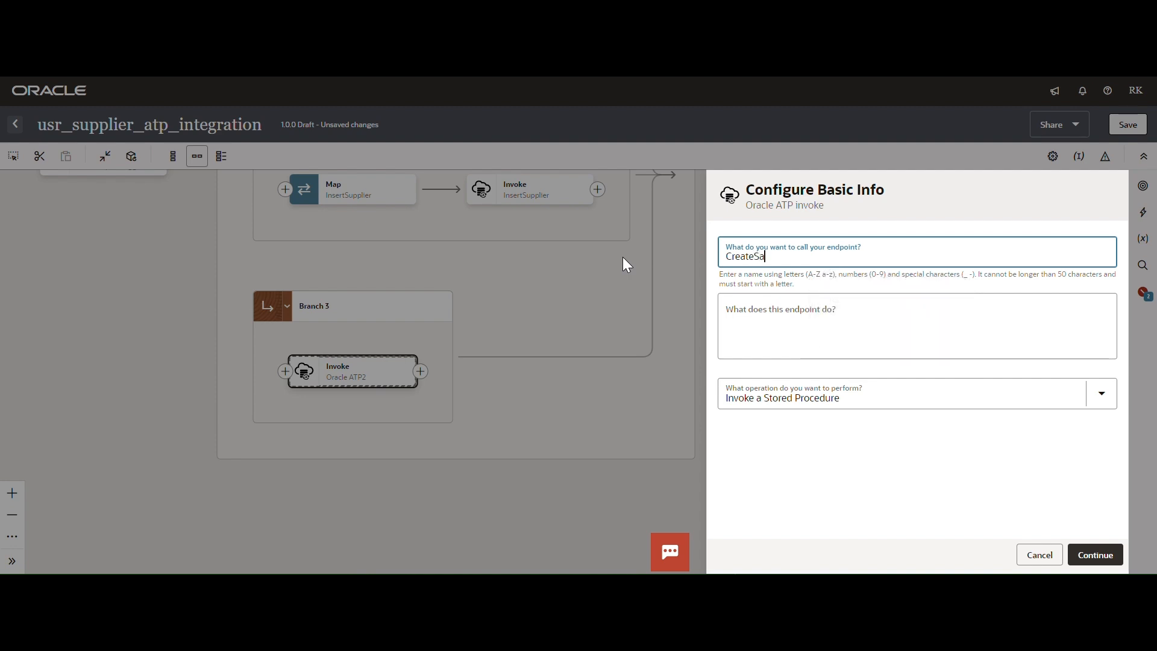
text(mpleFile)
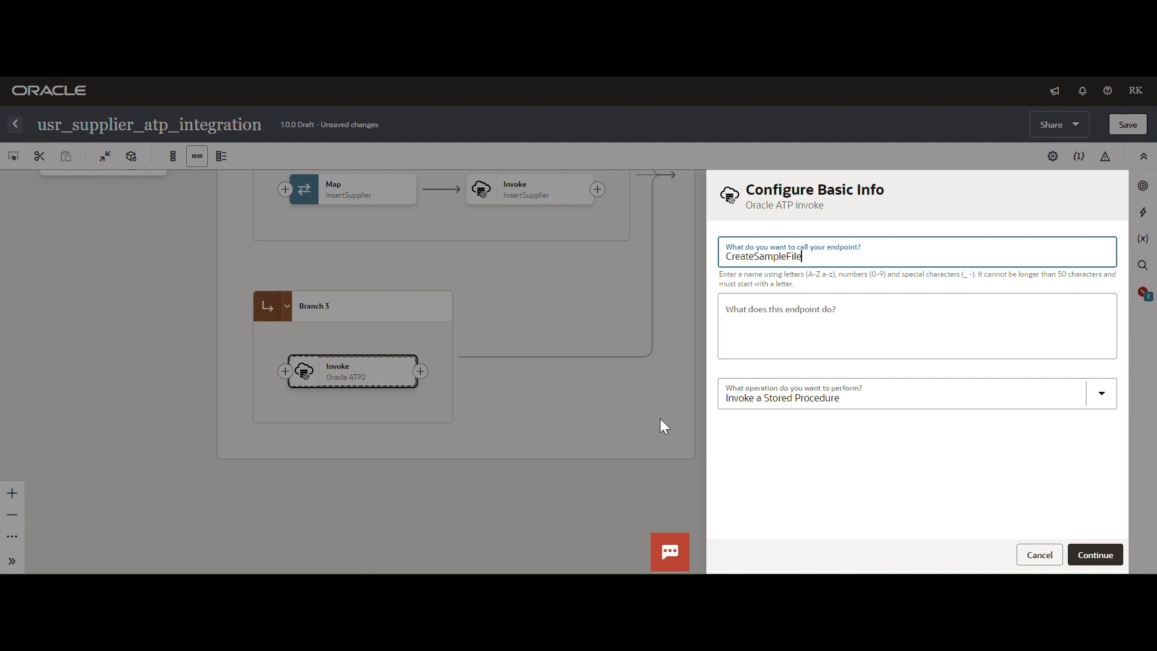
click(1101, 394)
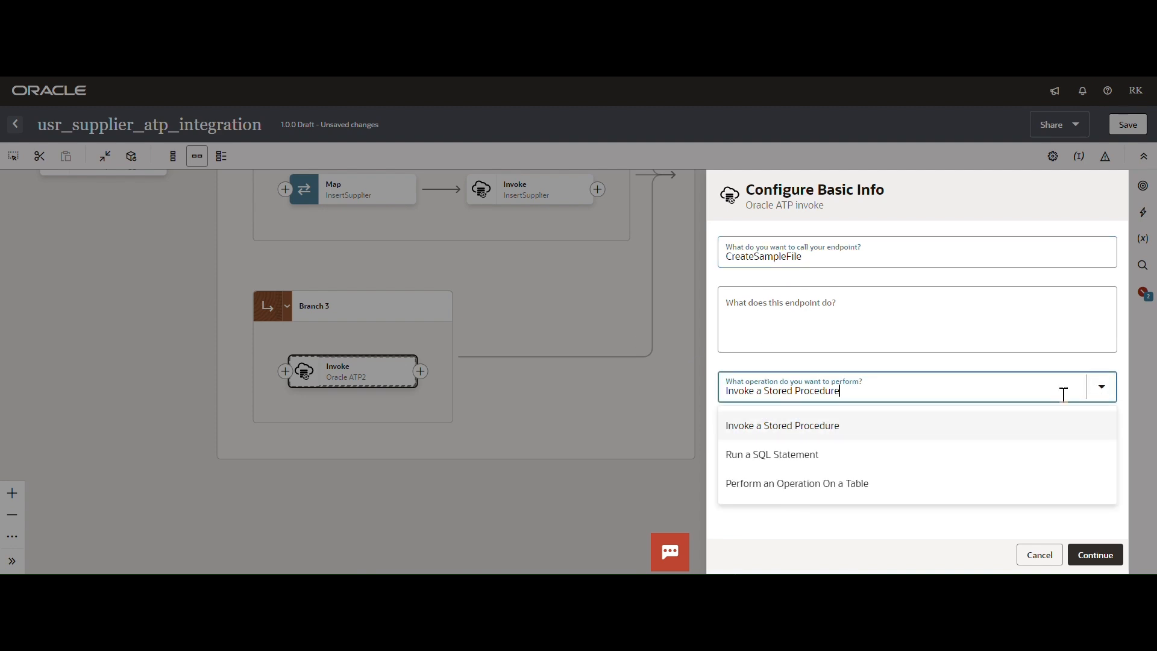
click(770, 458)
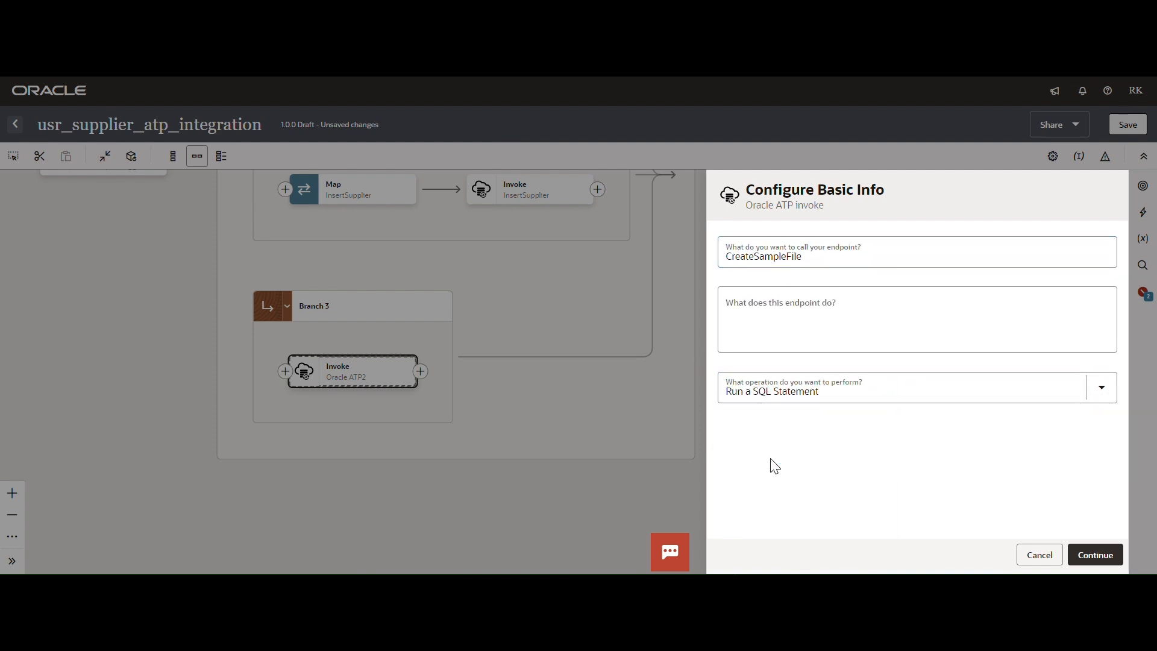
click(1099, 553)
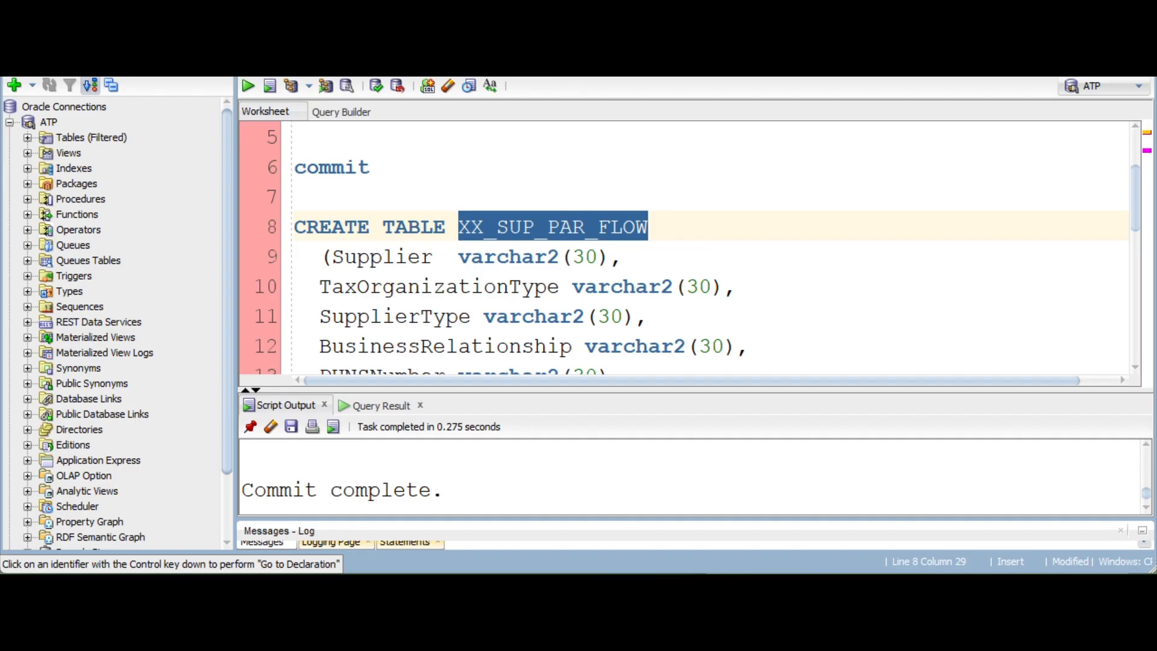
Switch to SQL Developer, review the XX_SUP_PAR_FLOW table definition and run the query selecting all its columns
key(Right)
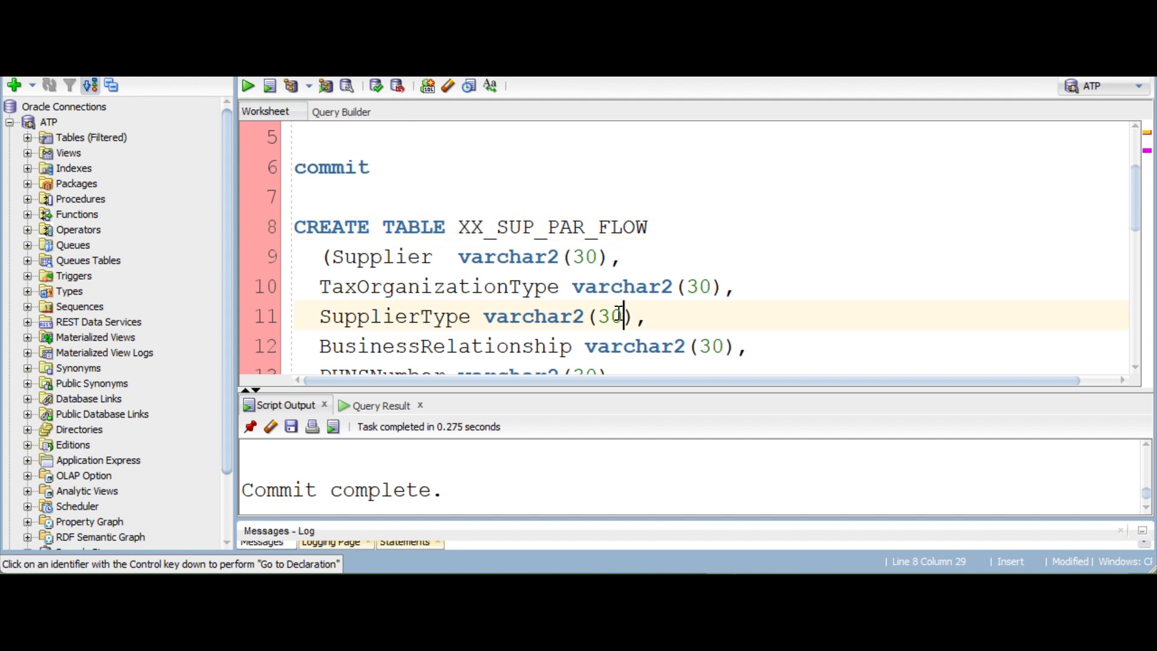
click(619, 314)
scroll(619, 310, up, 2)
scroll(621, 305, down, 1)
scroll(678, 231, down, 1)
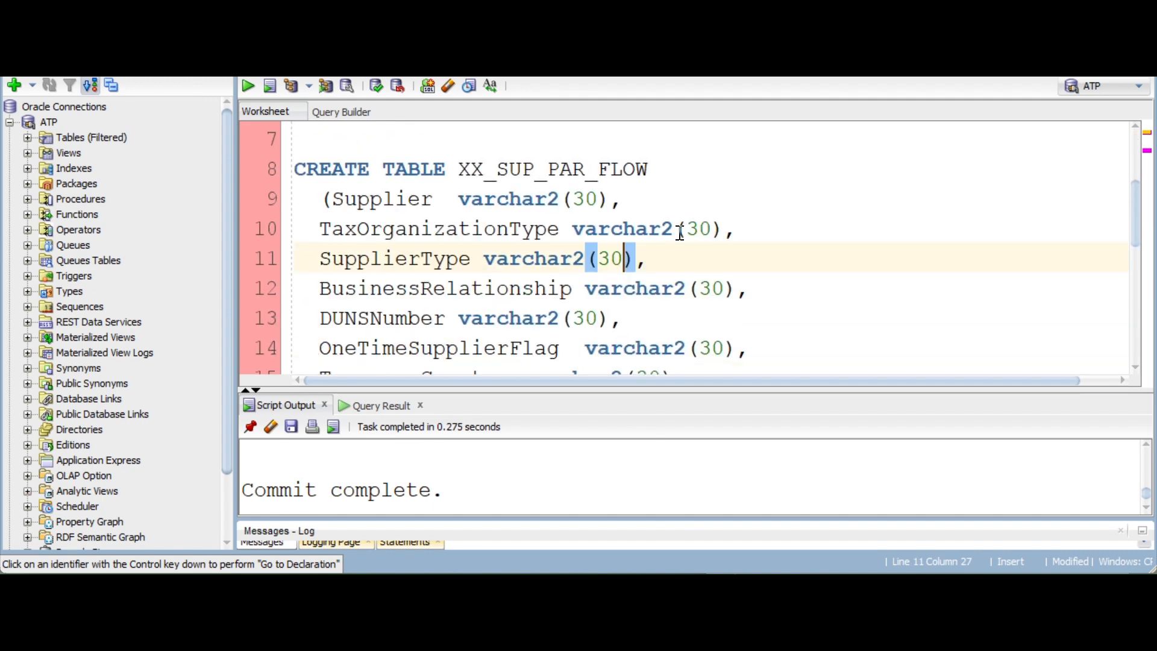
scroll(685, 239, up, 2)
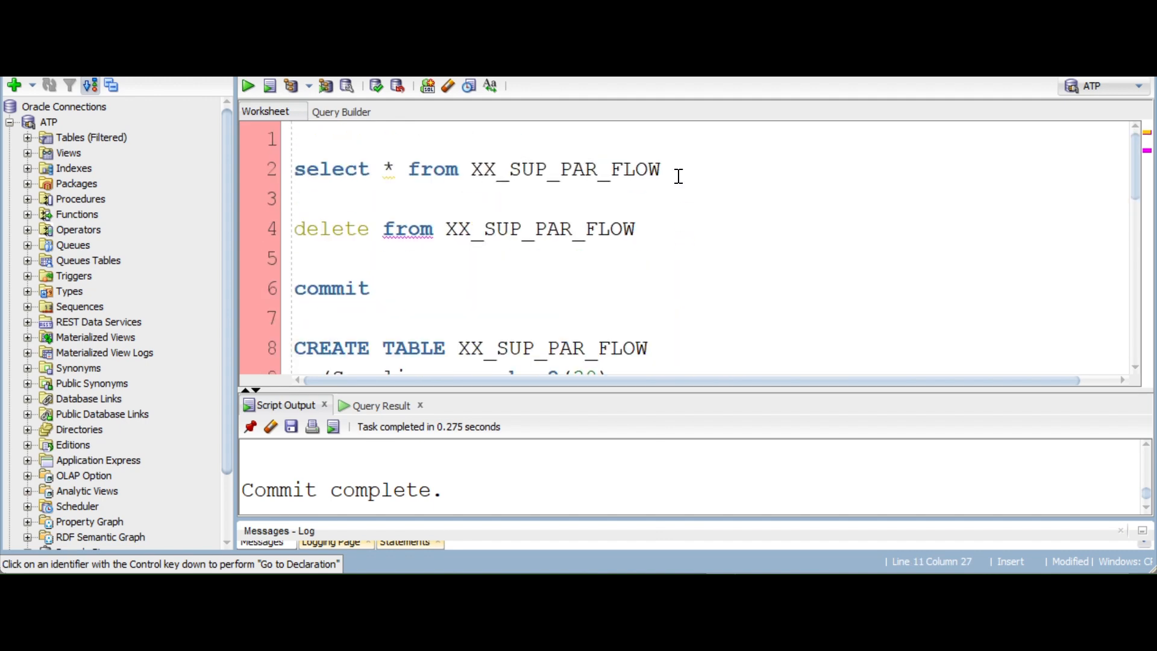
drag(683, 178, 302, 166)
click(245, 88)
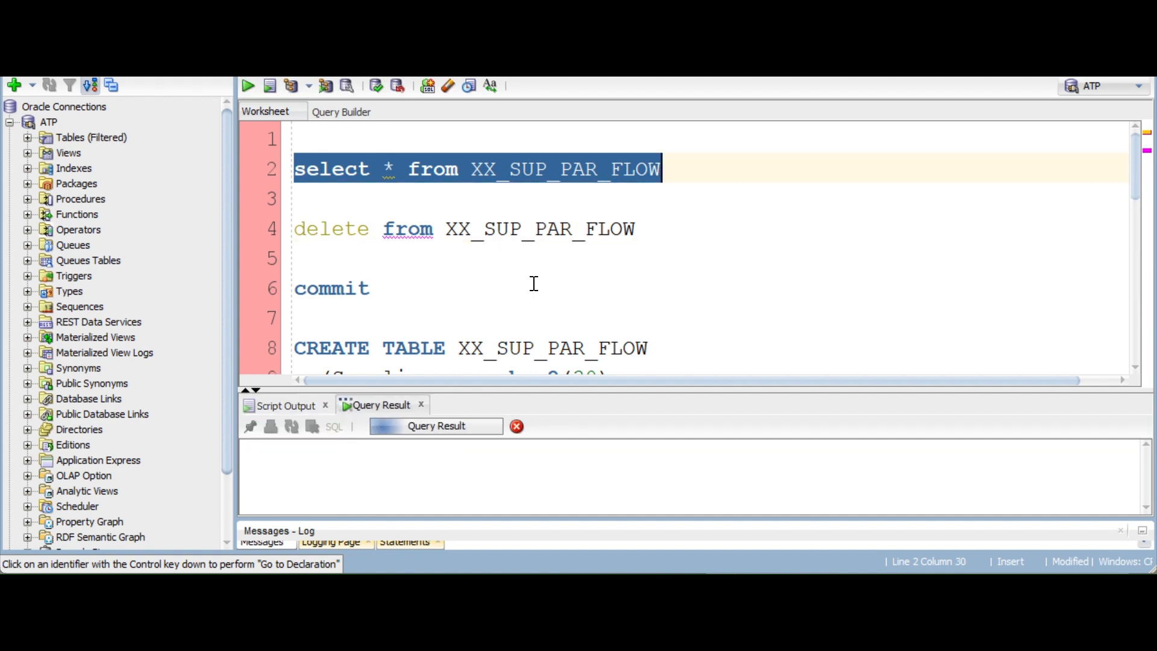
Replace the asterisk in the select statement with the Supplier column name, followed by a comma
scroll(536, 314, down, 1)
double_click(398, 300)
key(ctrl+c)
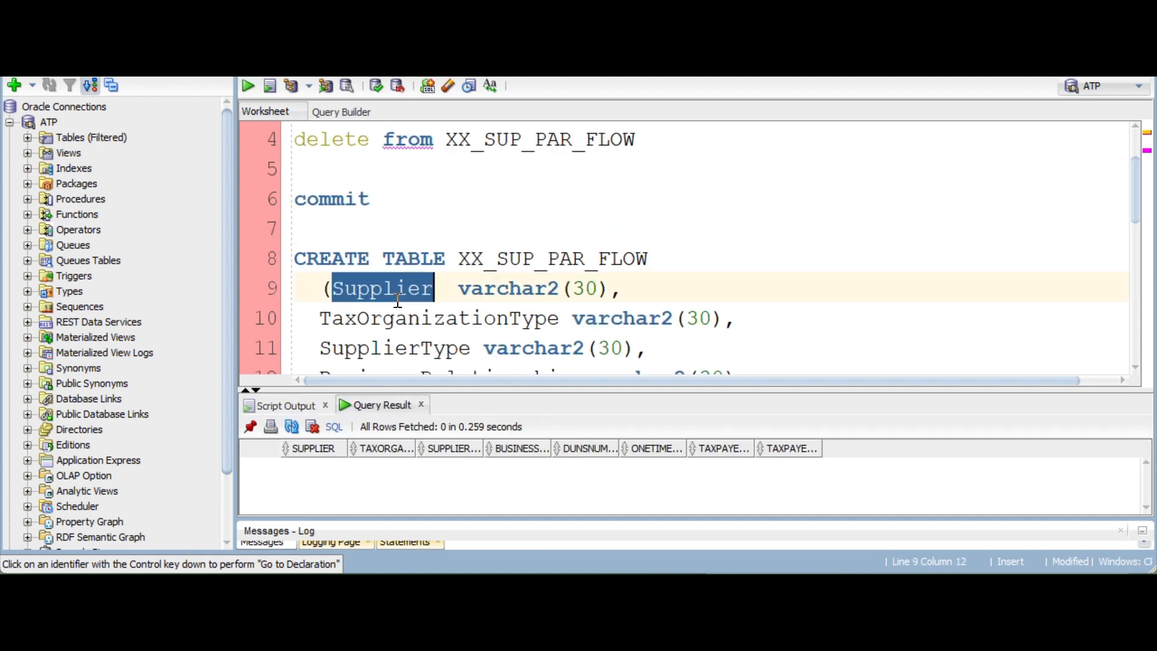
scroll(516, 314, up, 1)
click(395, 169)
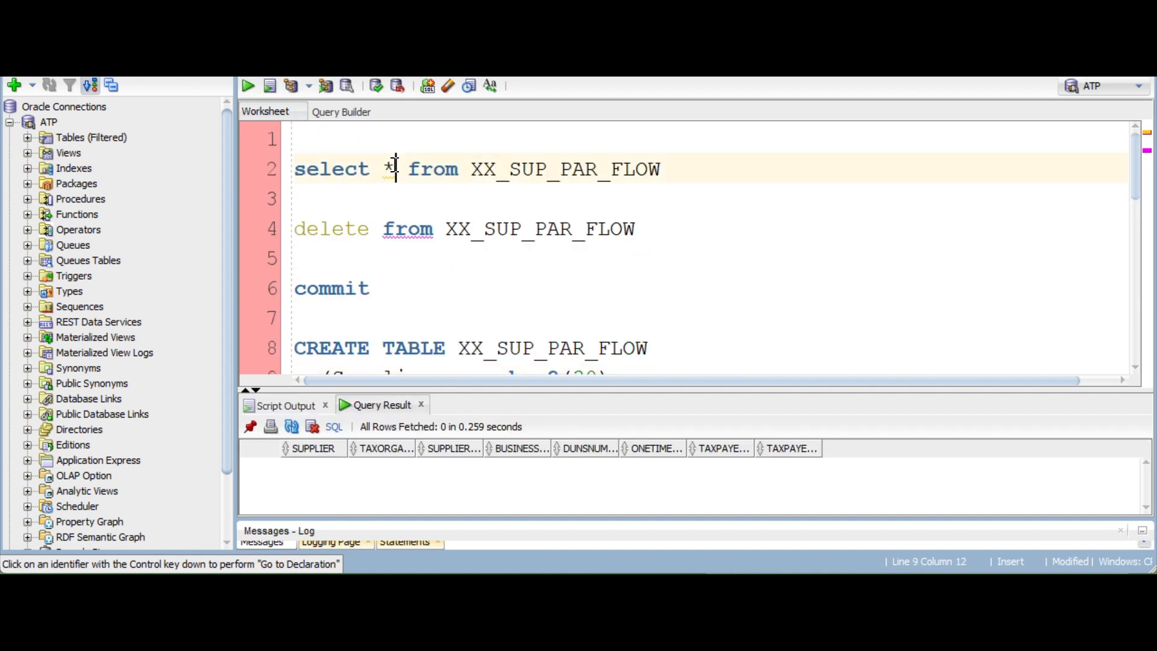
key(BackSpace)
key(ctrl+v)
text(,)
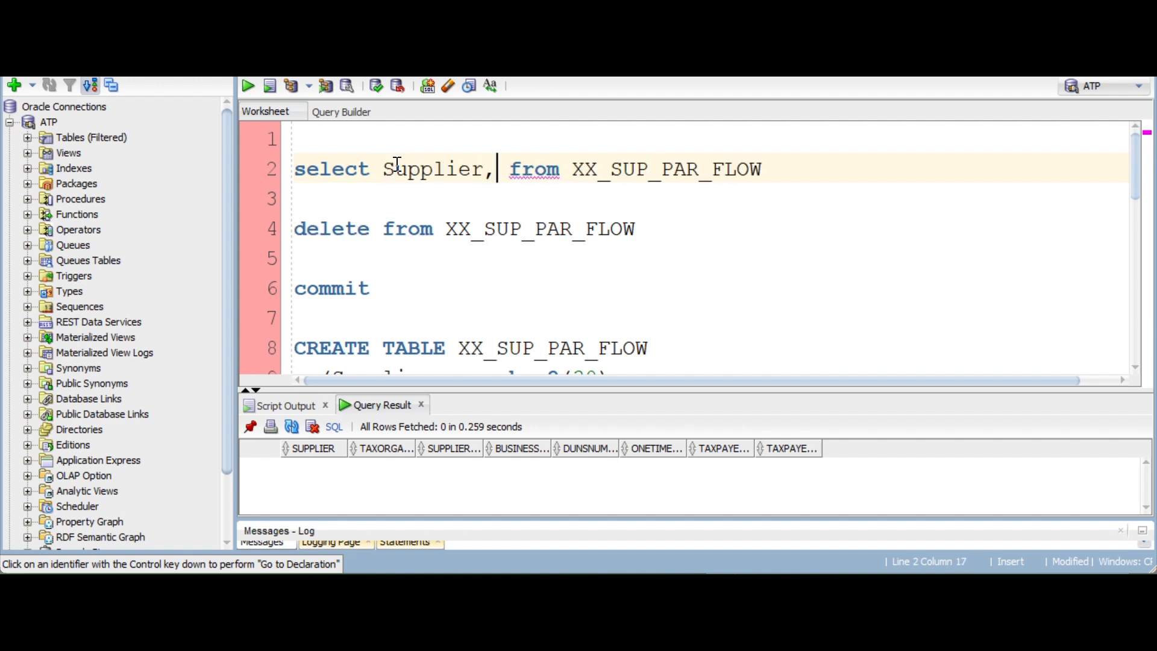
Add the TaxOrganizationType column and a trailing comma after Supplier in the select statement
scroll(336, 275, down, 2)
double_click(398, 230)
key(ctrl+c)
scroll(402, 239, up, 2)
click(509, 170)
click(494, 181)
key(ctrl+v)
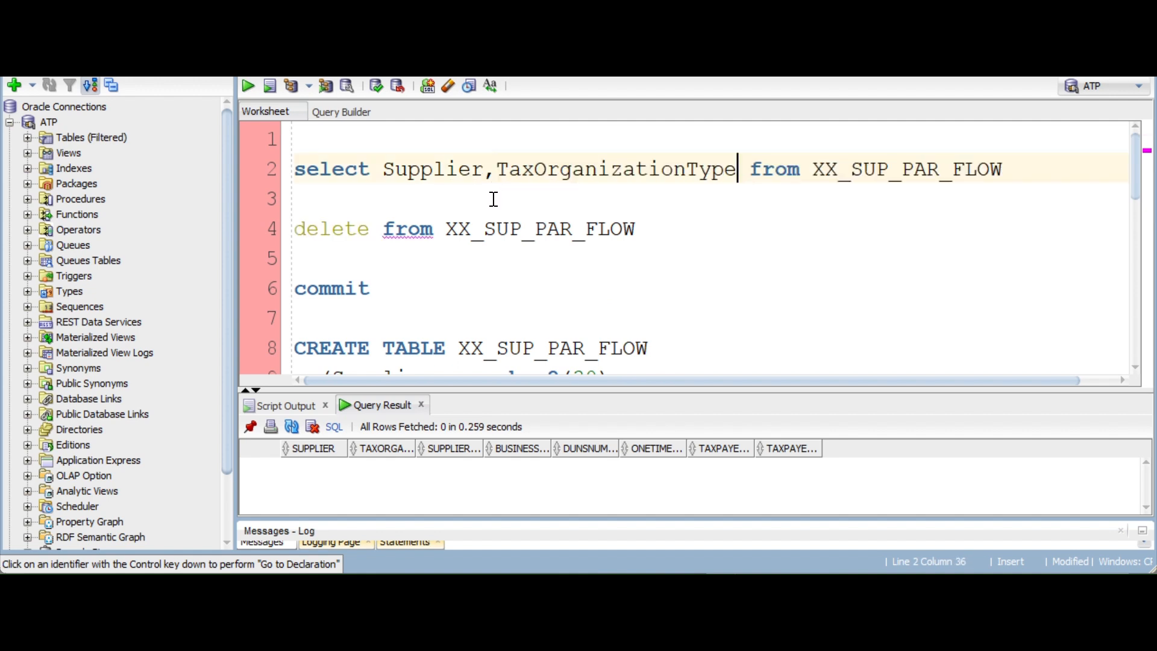
text(,)
Add SupplierType as the third selected column and move the from clause onto its own line
scroll(515, 235, down, 2)
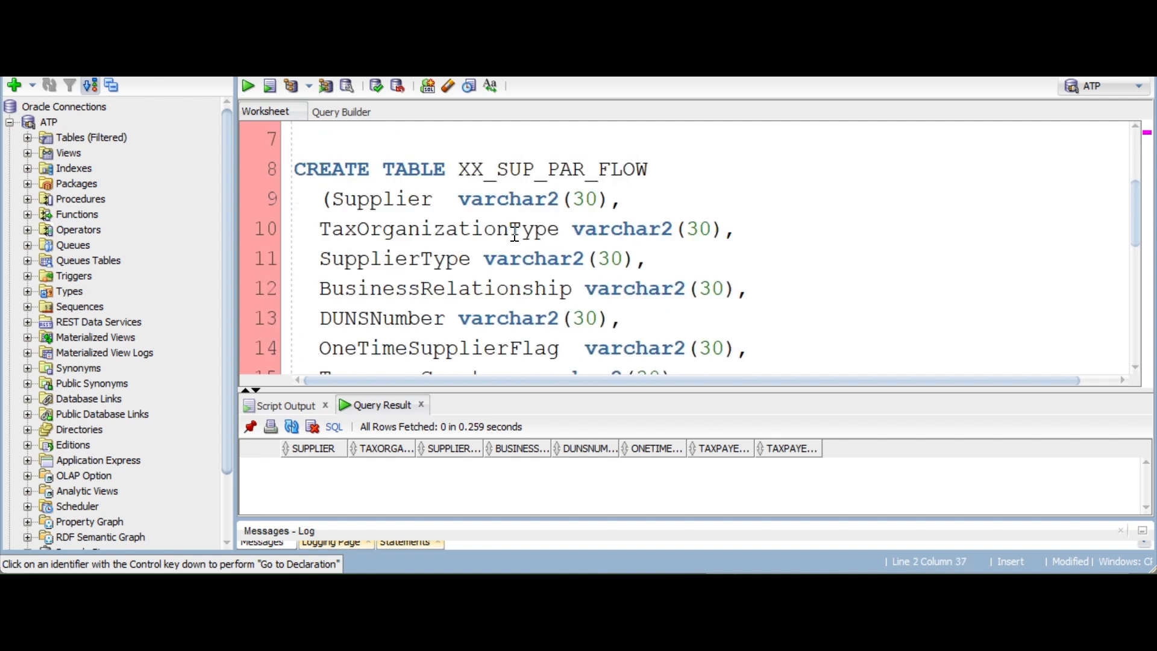
double_click(402, 260)
key(ctrl+c)
scroll(778, 278, up, 2)
click(747, 169)
key(ctrl+v)
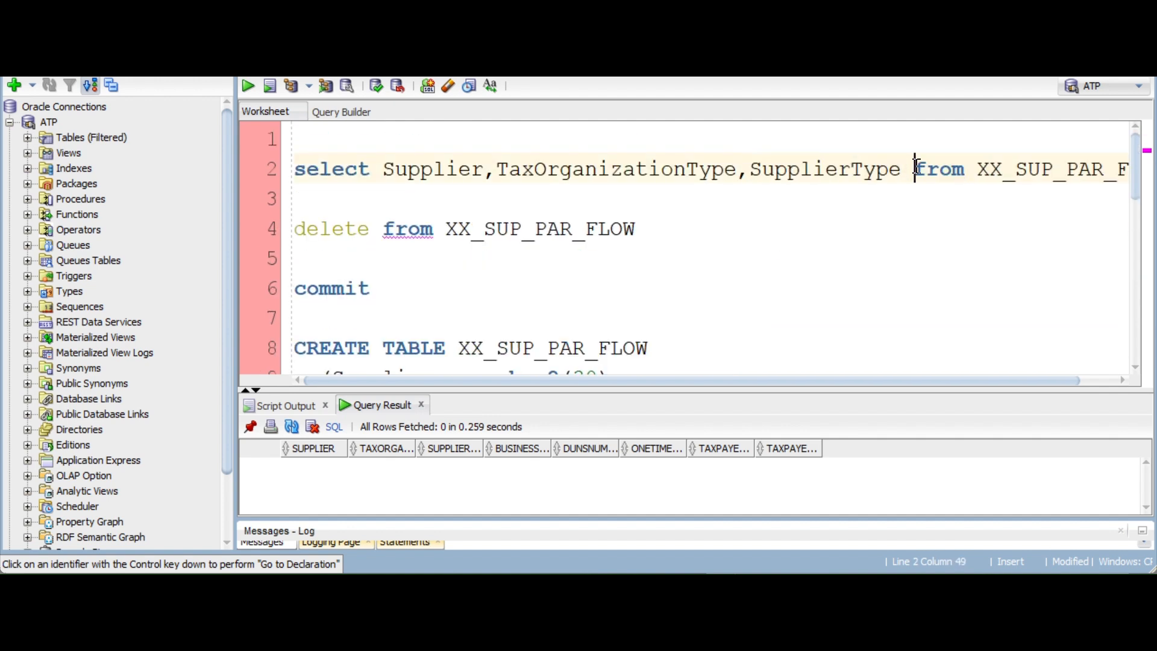
key(Return)
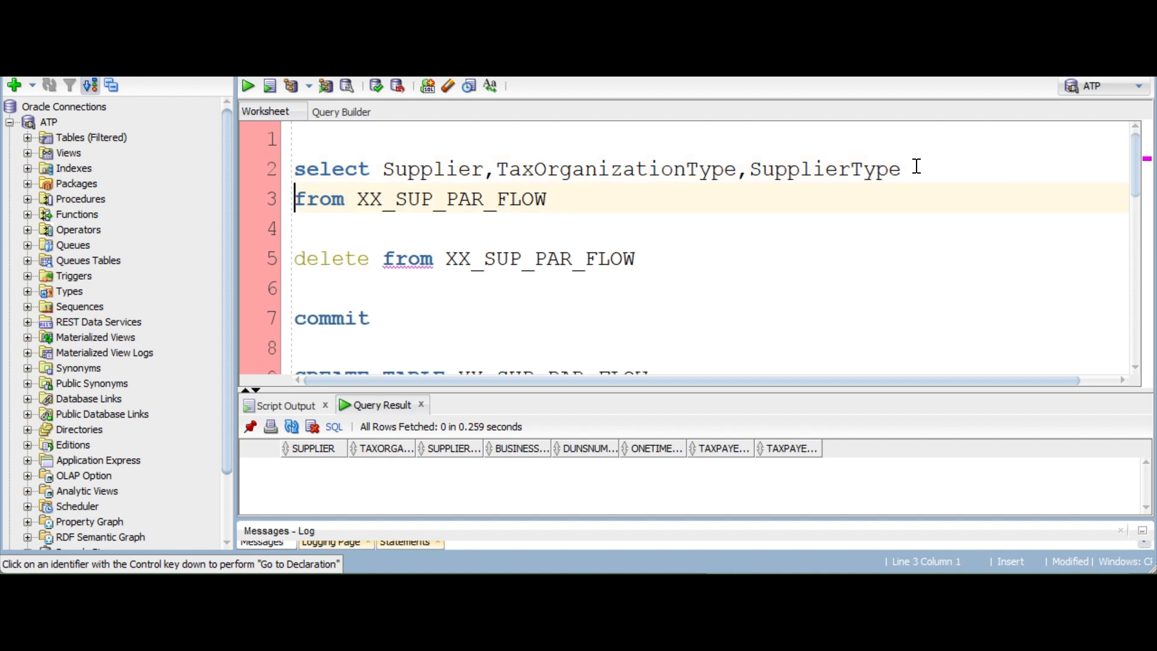
Run the revised select query on XX_SUP_PAR_FLOW and copy both of its lines
drag(633, 194, 285, 187)
click(249, 86)
drag(564, 199, 281, 171)
key(ctrl+c)
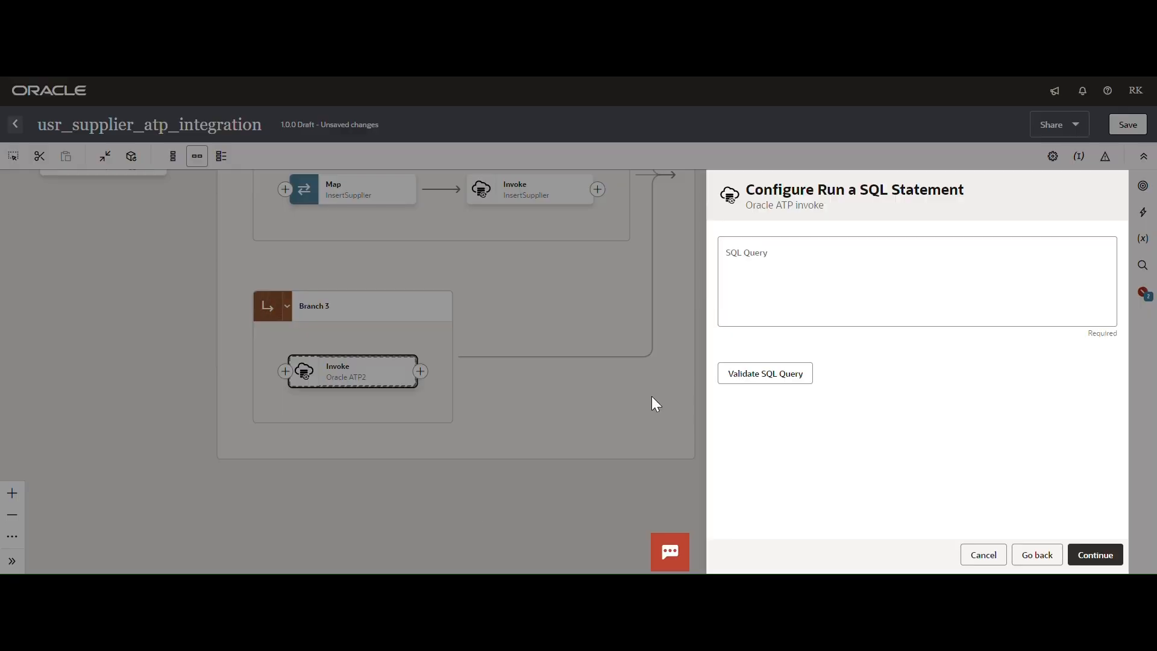
Back in Oracle Integration, paste the select statement as the CreateSampleFile SQL query, join it into one line and validate it
click(773, 290)
key(ctrl+v)
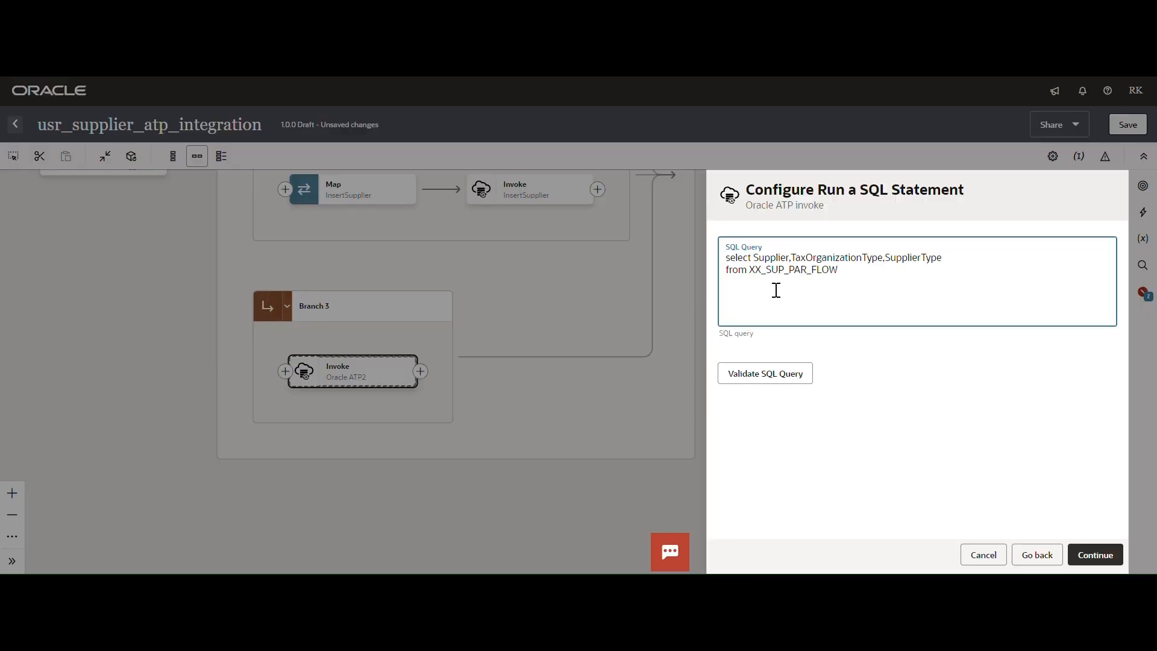
drag(845, 282, 686, 272)
key(ctrl+c)
key(BackSpace)
key(ctrl+v)
click(771, 381)
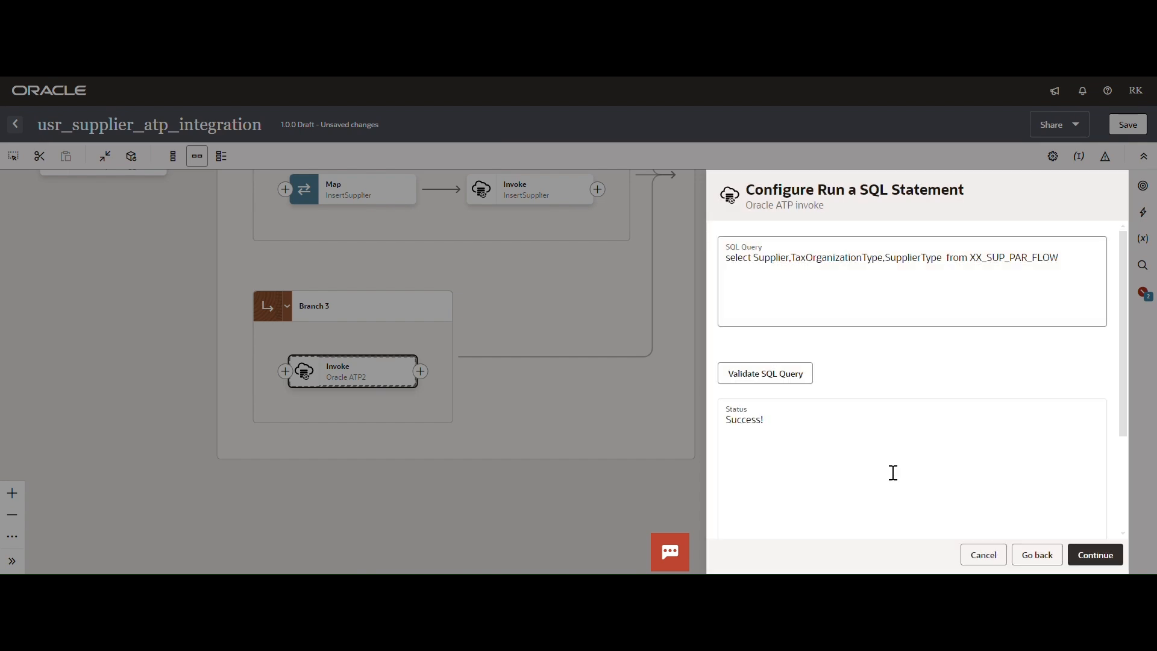
Finish the CreateSampleFile invoke configuration and save the integration
click(1096, 554)
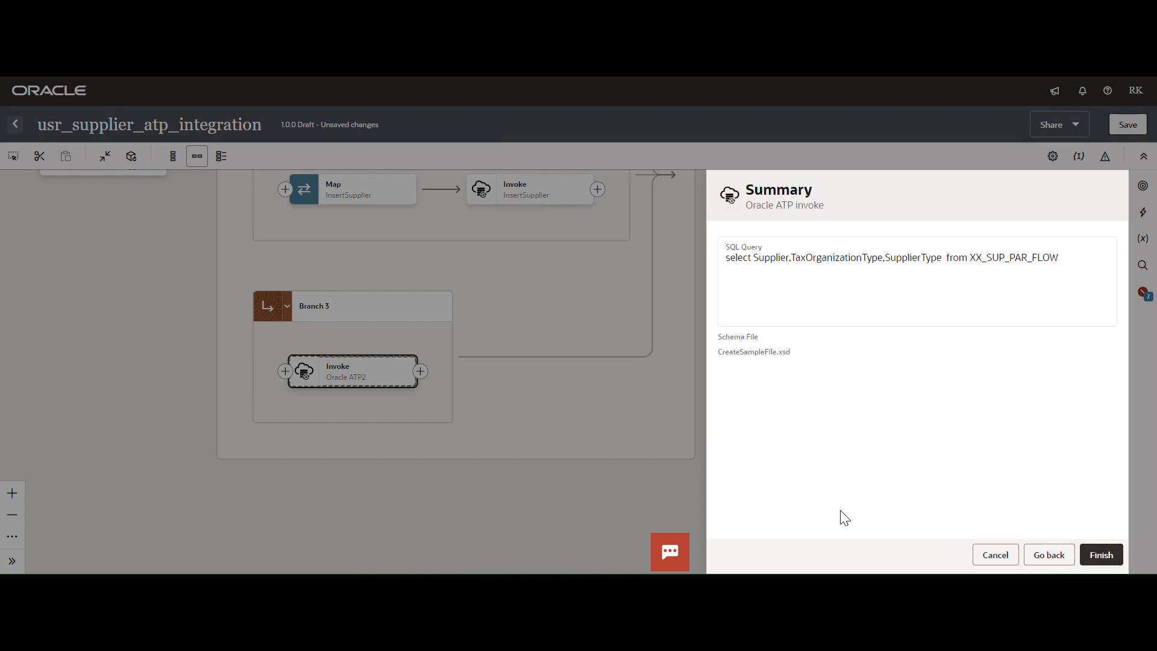
click(1102, 556)
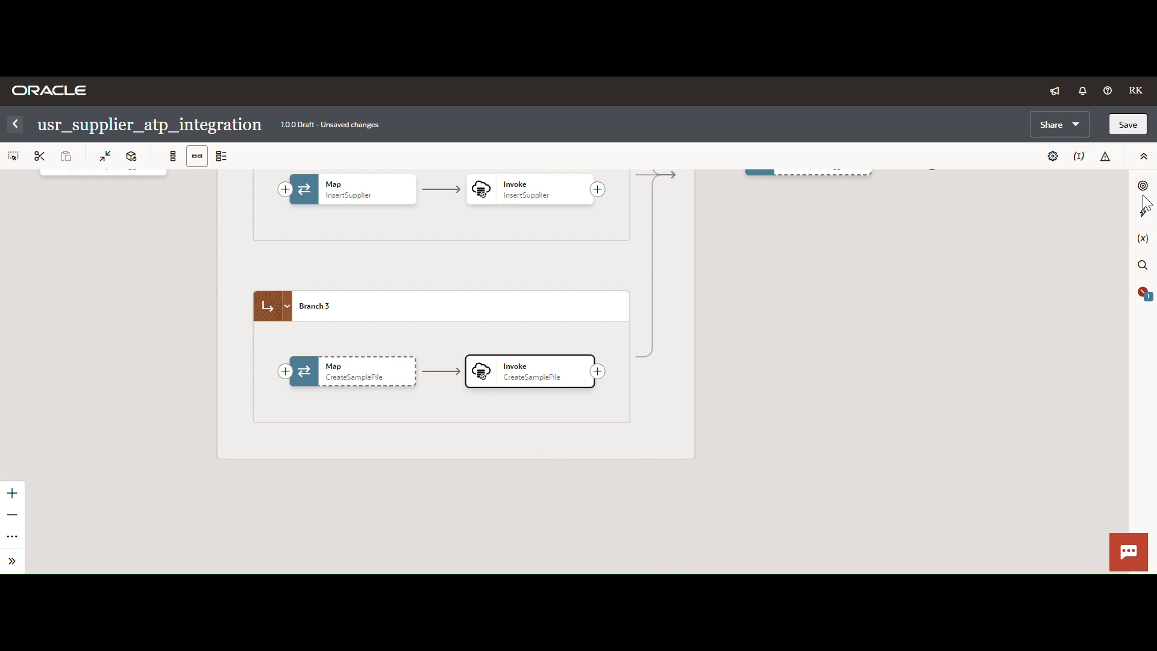
click(1128, 125)
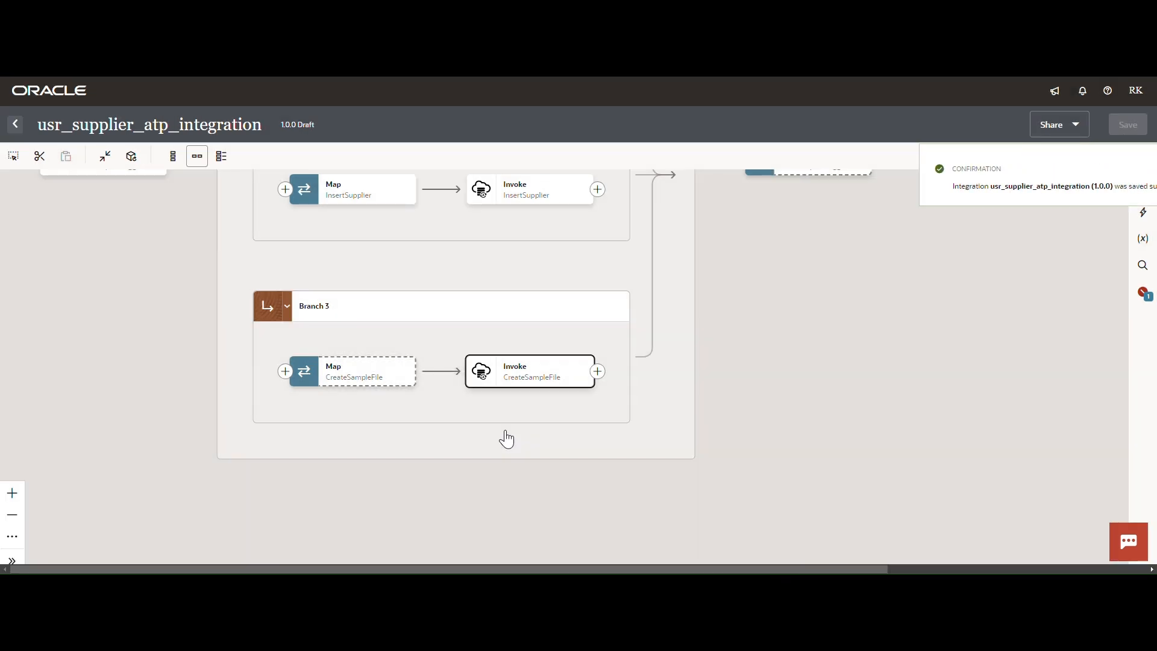
click(1132, 170)
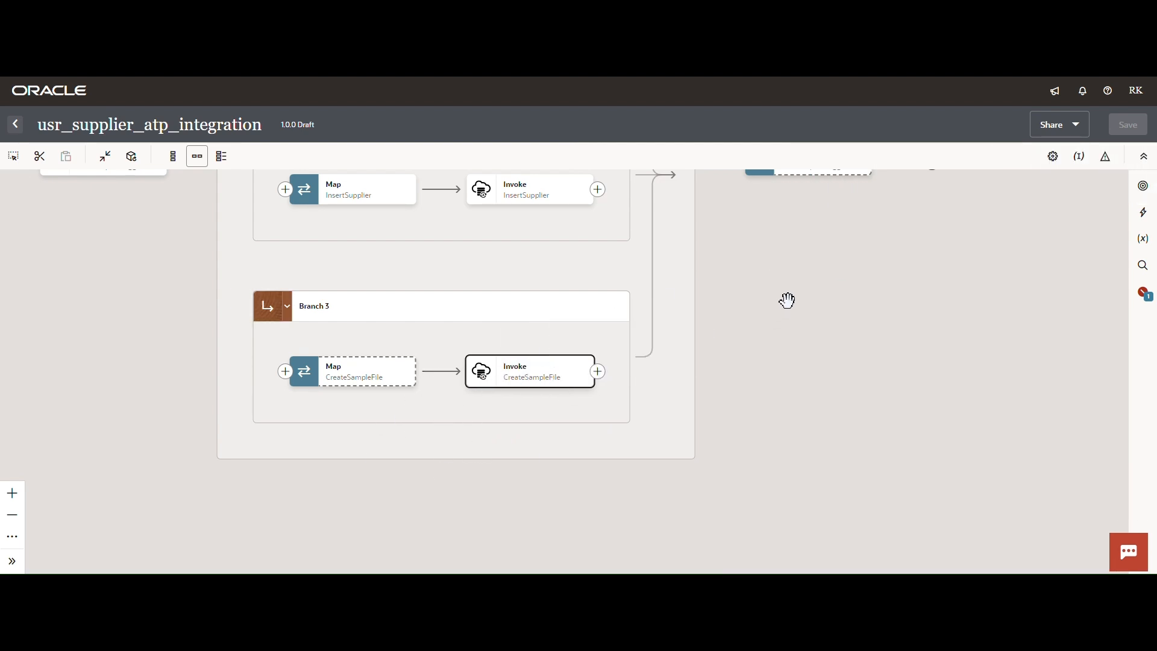
drag(783, 302, 818, 388)
drag(771, 219, 806, 313)
drag(802, 248, 822, 326)
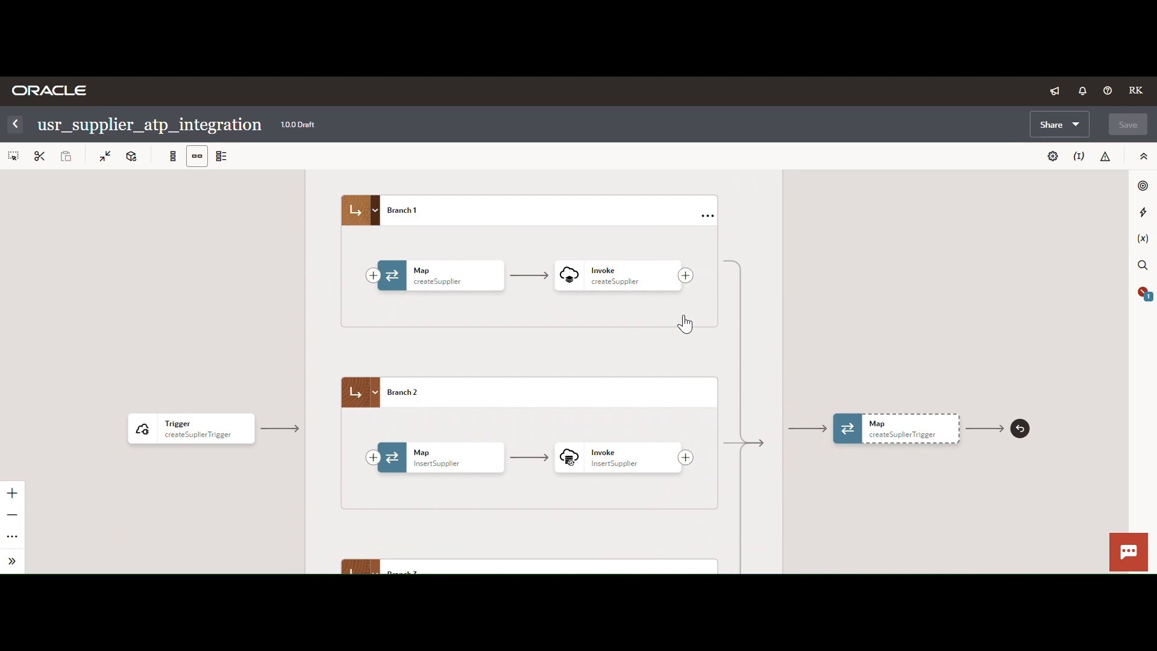
drag(878, 277, 890, 164)
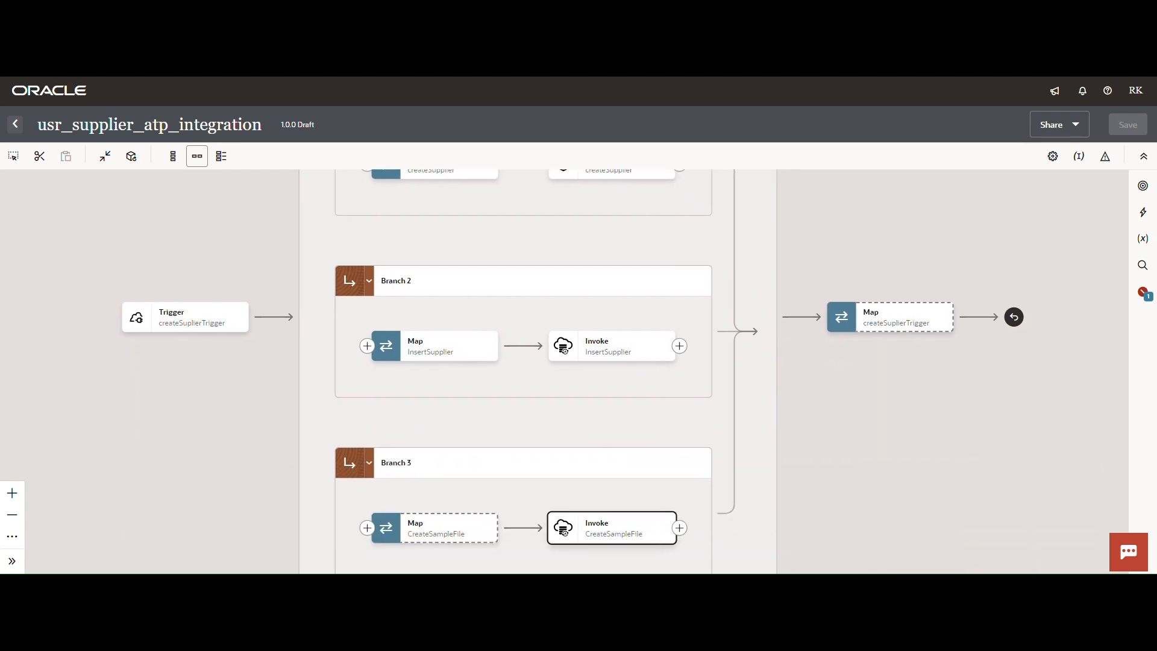
Add an FTP invoke using the USR_FTP_Config connection directly after the CreateSampleFile invoke in Branch 3
drag(858, 455, 865, 355)
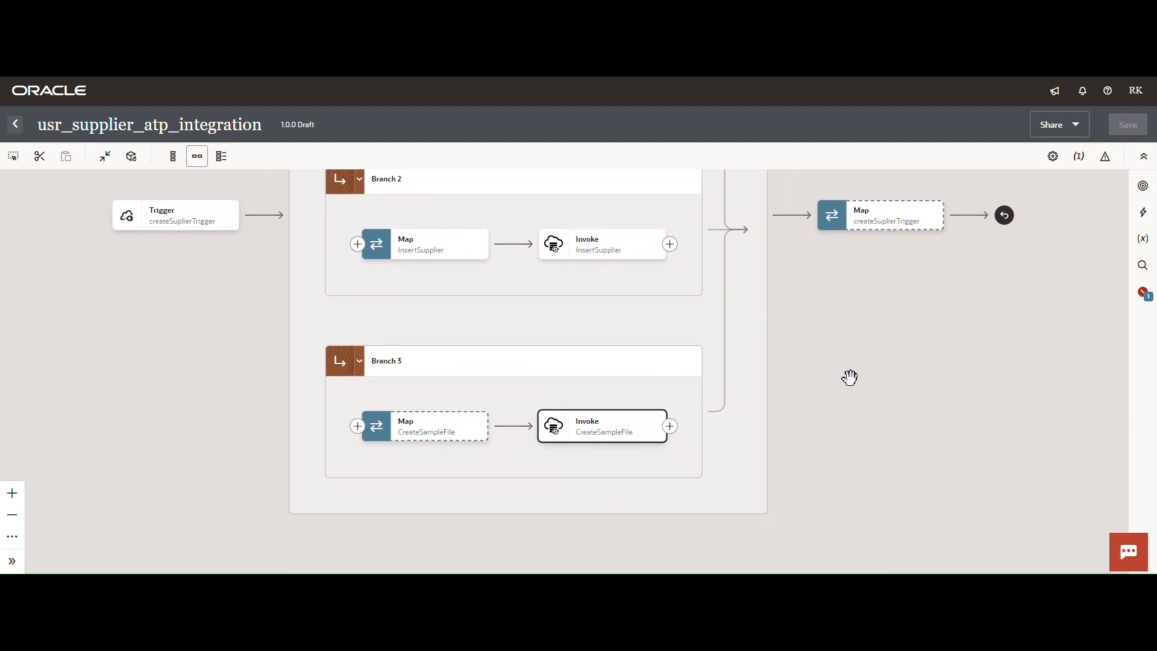
click(670, 427)
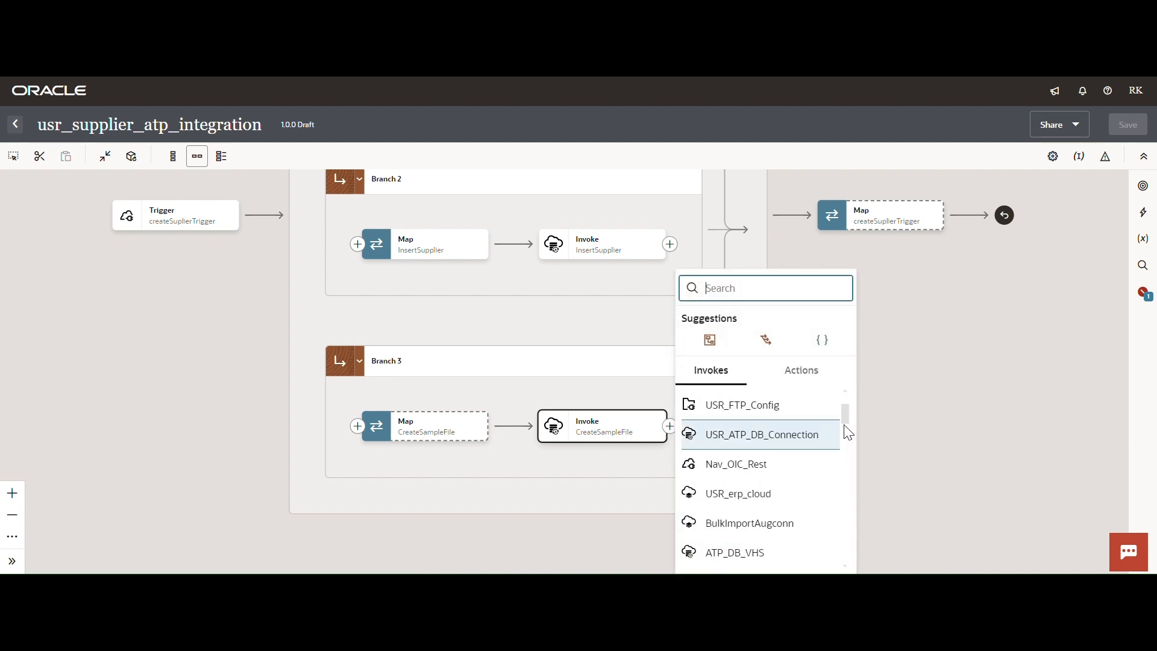
mouse_move(847, 416)
mouse_down()
mouse_move(847, 442)
mouse_move(847, 412)
mouse_up()
click(767, 453)
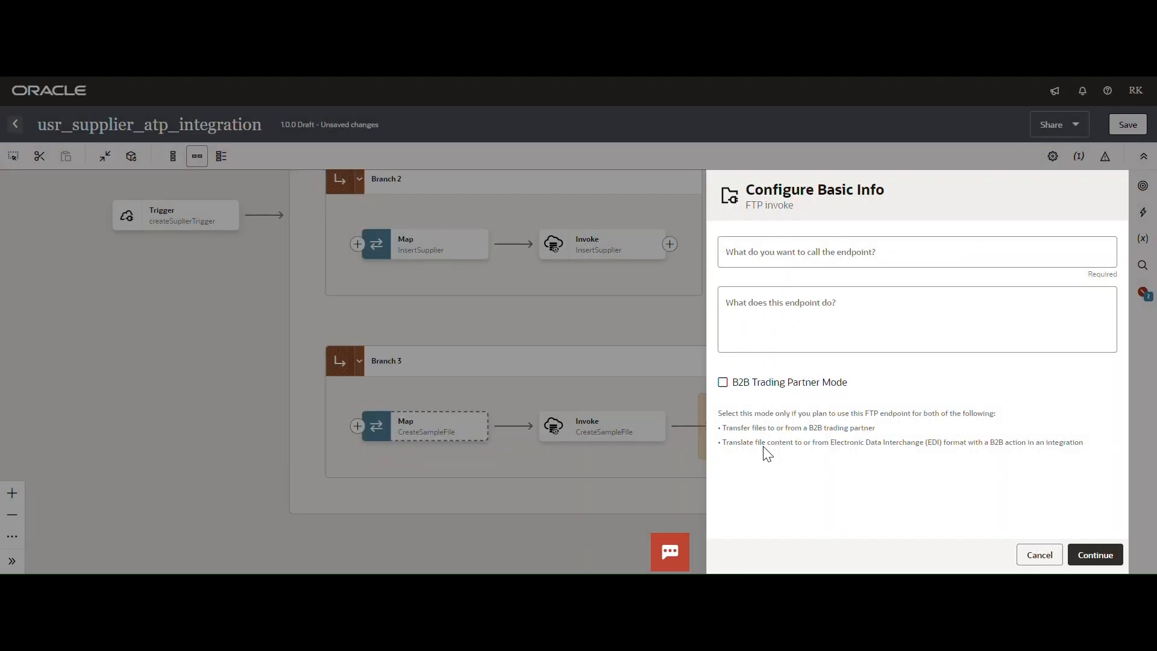
Name the FTP endpoint WriteFile and choose Write File as its operation
click(804, 258)
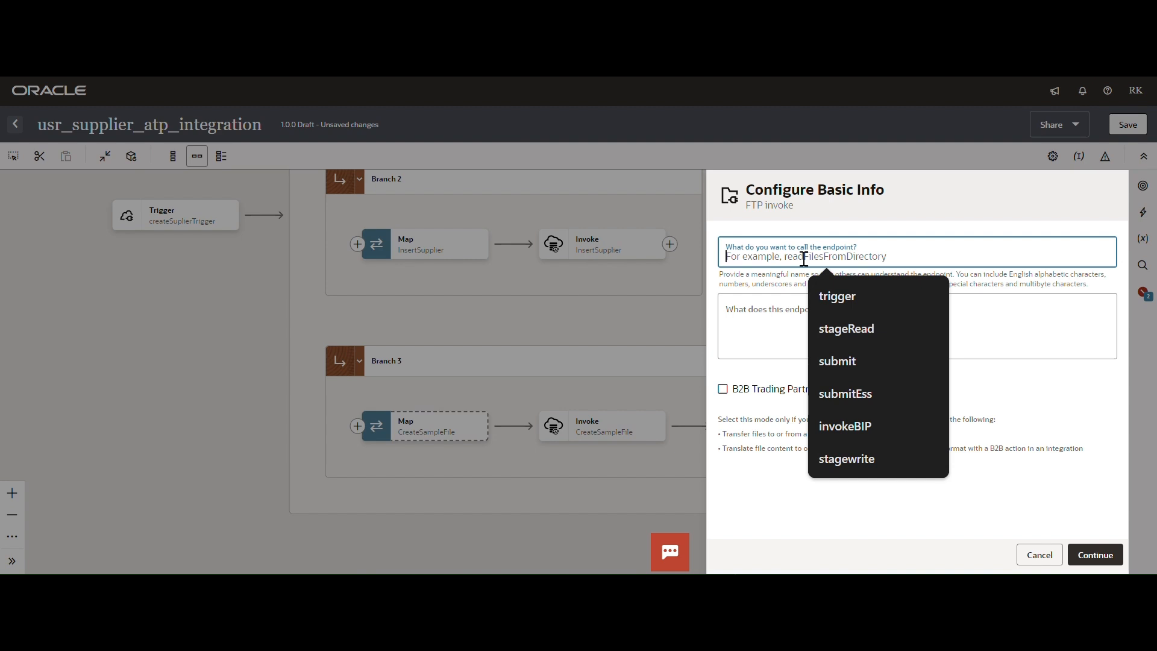
text(Write)
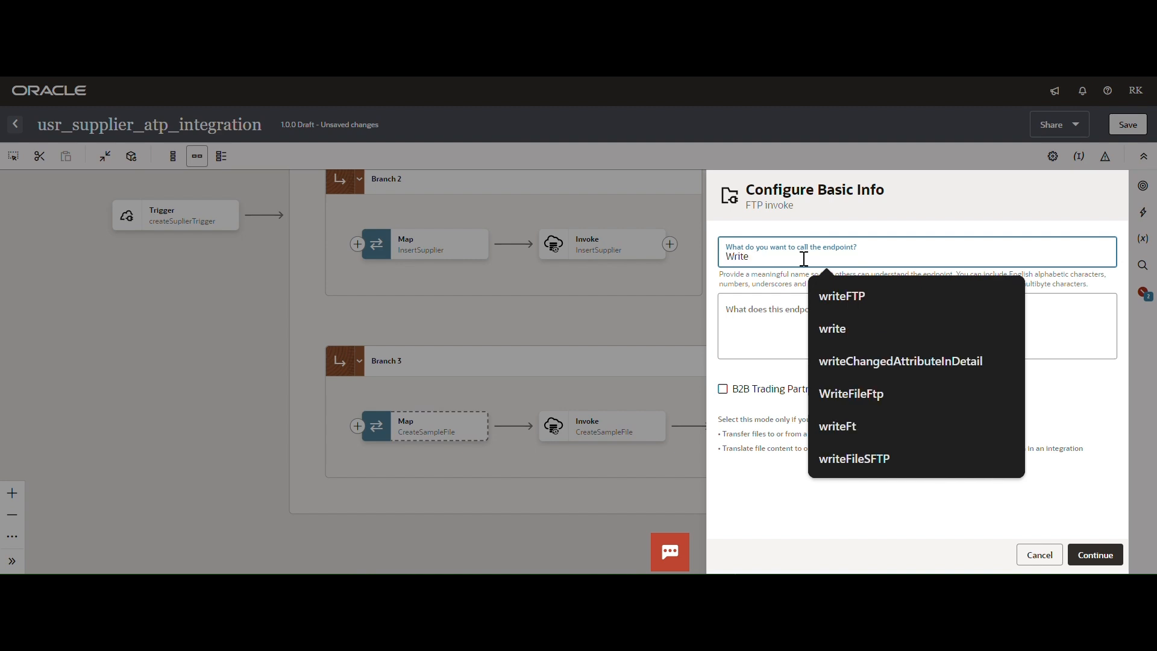
text(File)
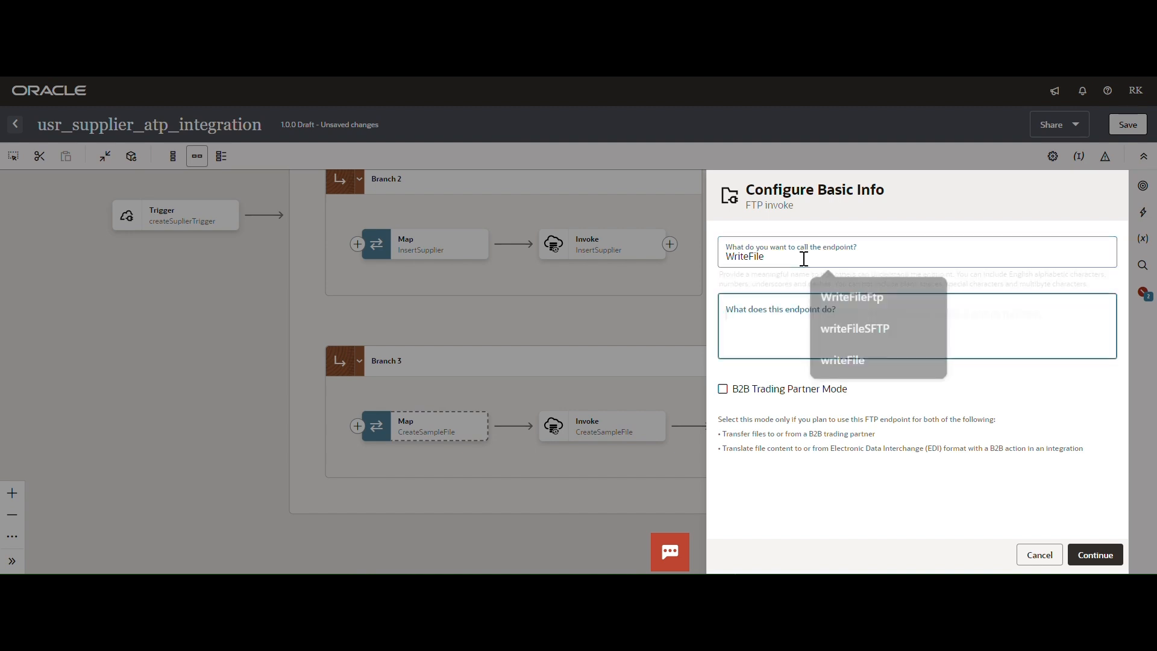
key(Tab)
click(1097, 555)
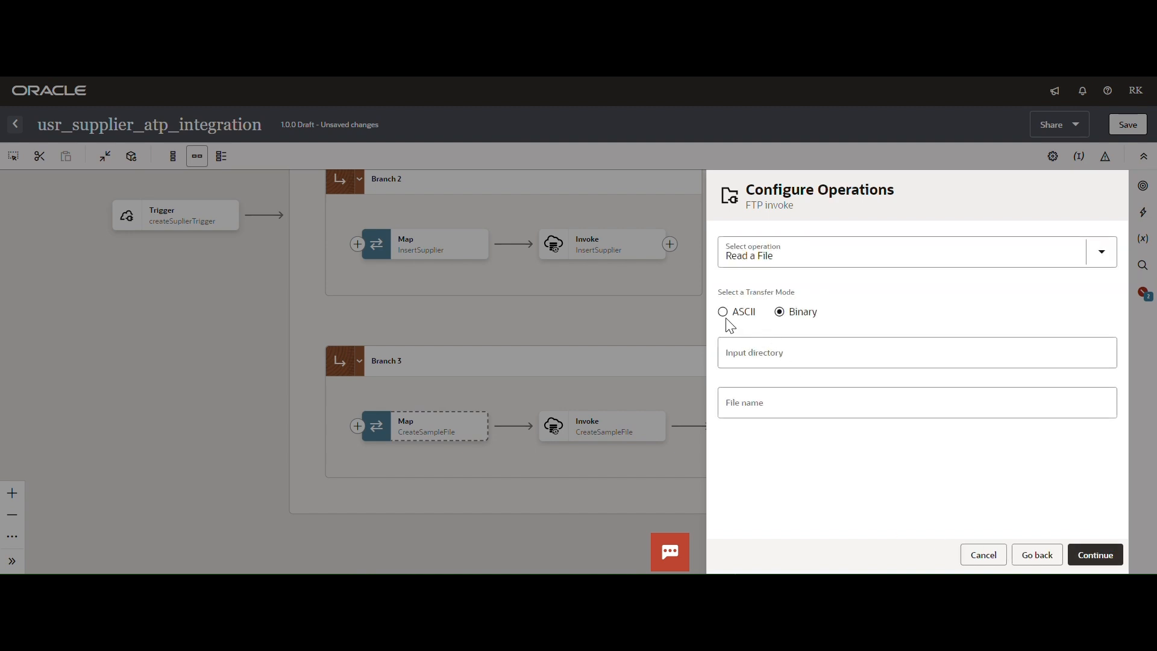
click(1103, 259)
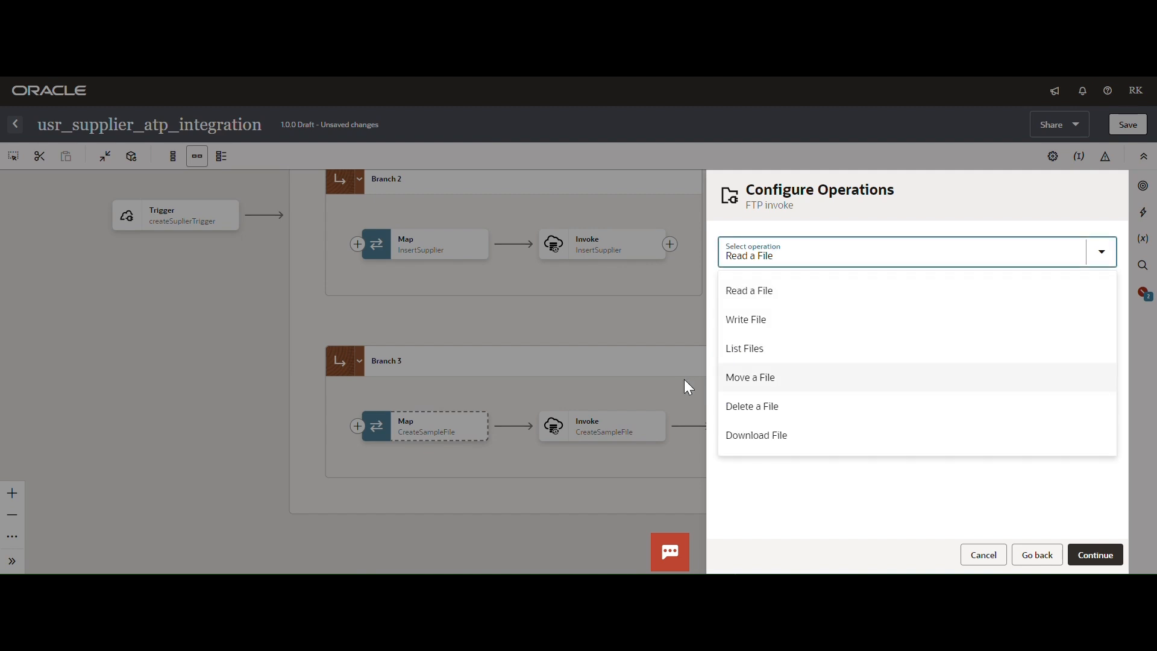
click(744, 328)
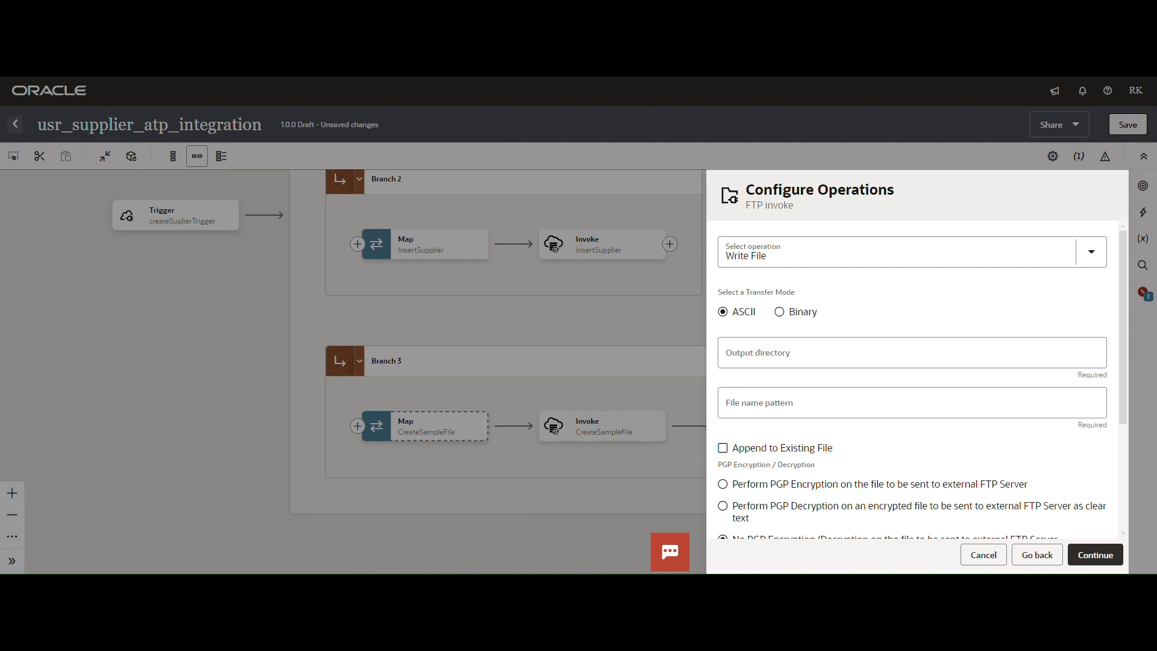
Switch to the hcm session in WinSCP and copy the remote directory path /upload/inbound/ftp/hcm
mouse_move(749, 571)
mouse_move(622, 545)
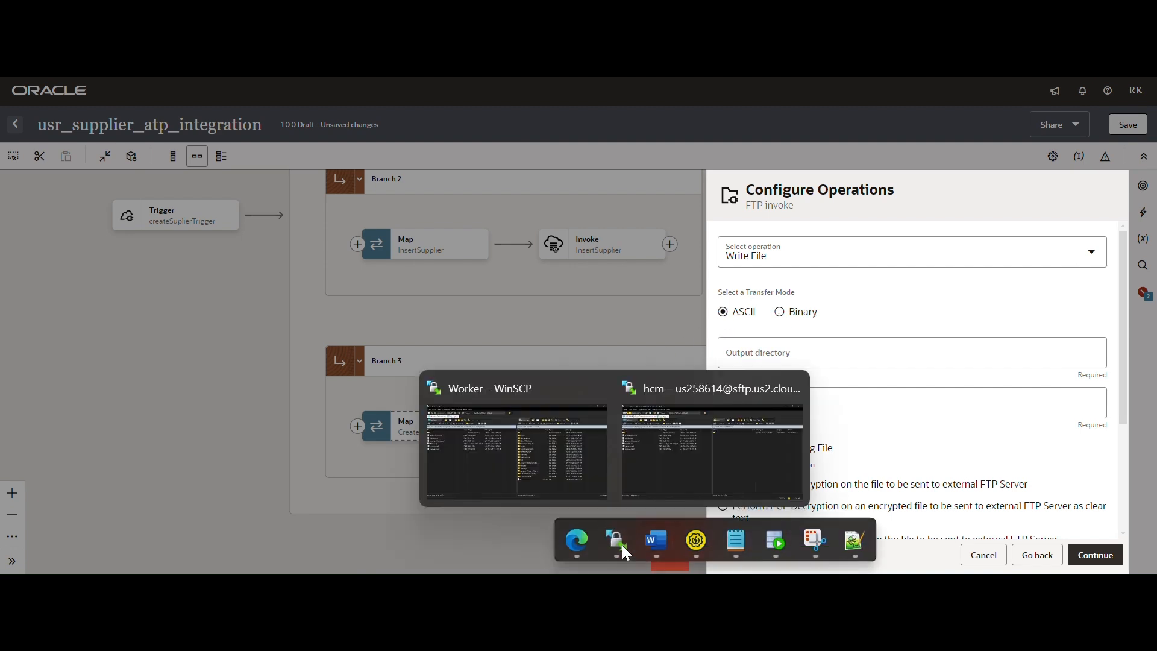
click(603, 493)
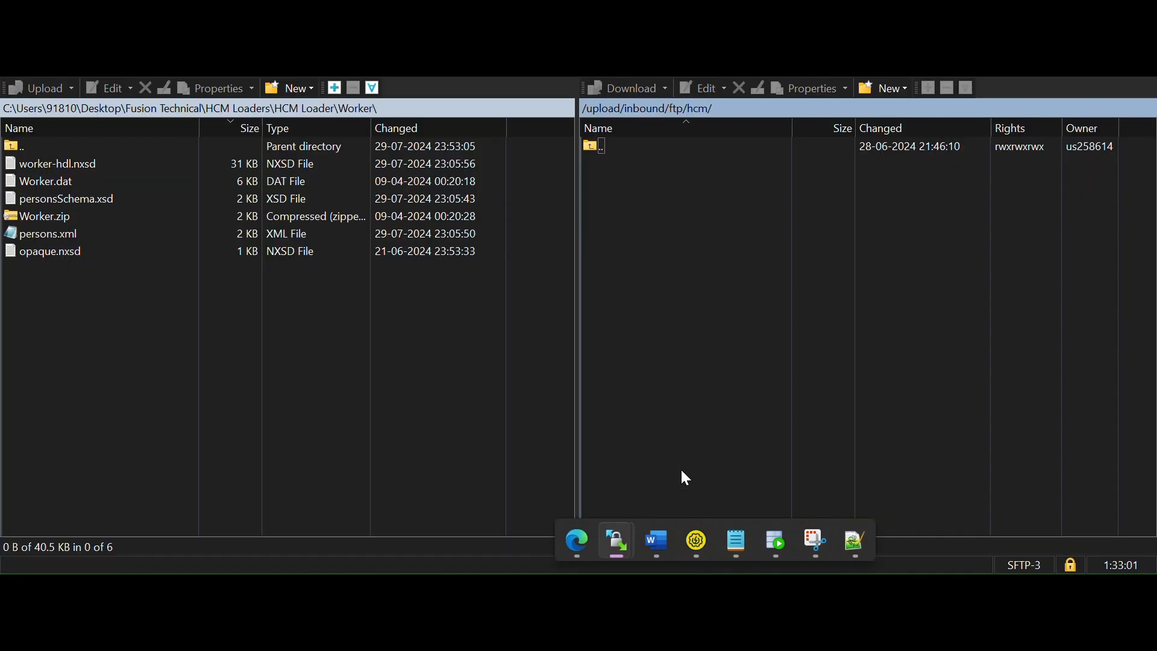
click(752, 111)
drag(583, 167, 389, 165)
key(ctrl+c)
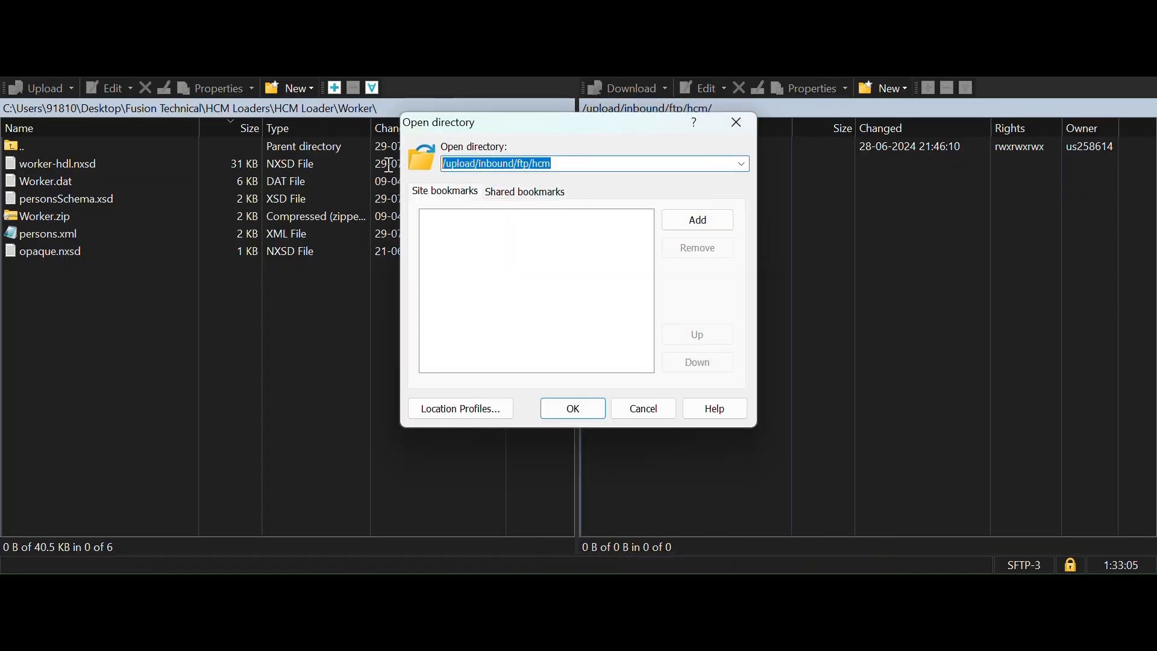
click(736, 123)
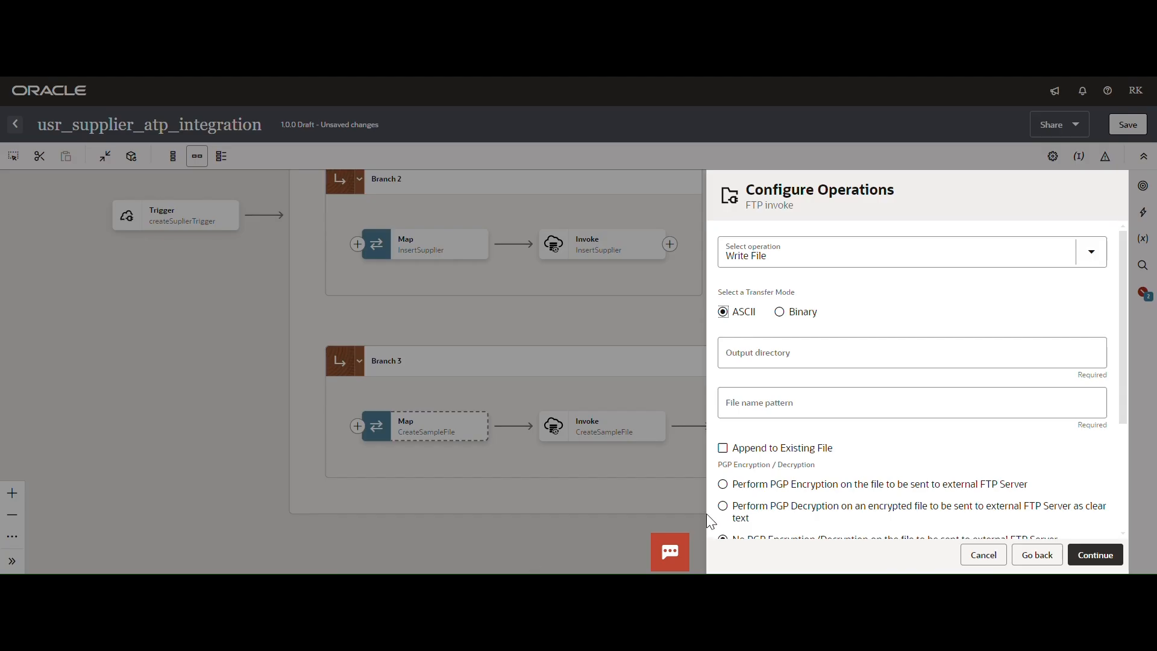
Back in Oracle Integration, paste /upload/inbound/ftp/hcm as the output directory of the WriteFile operation
click(776, 355)
key(ctrl+v)
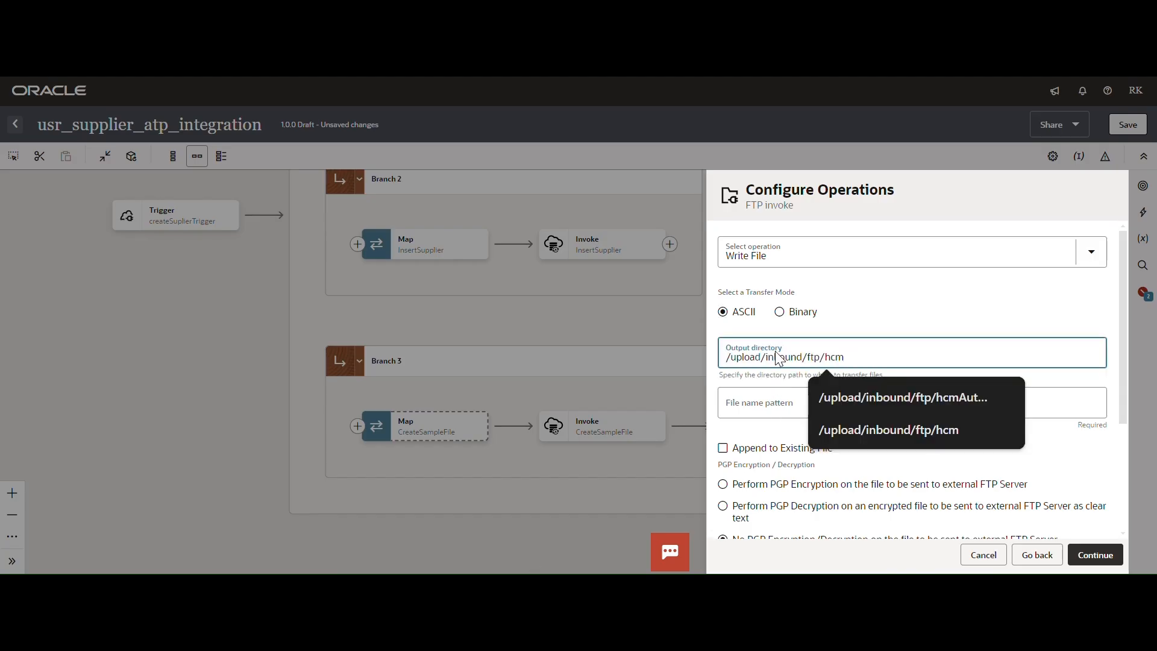
key(Tab)
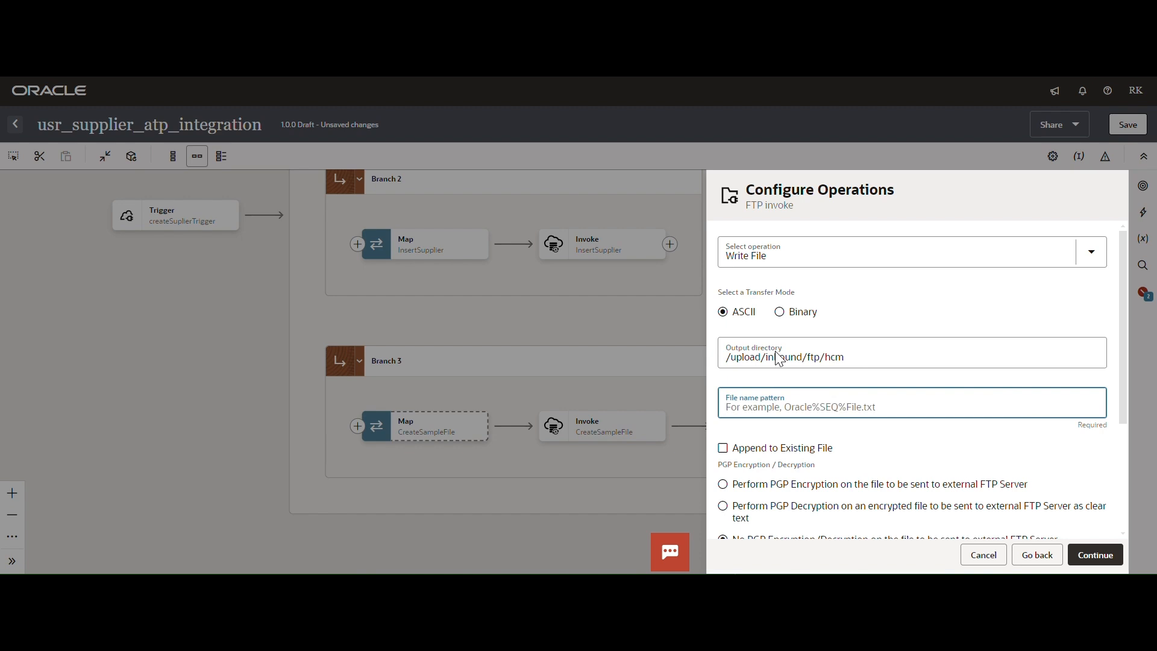
click(779, 408)
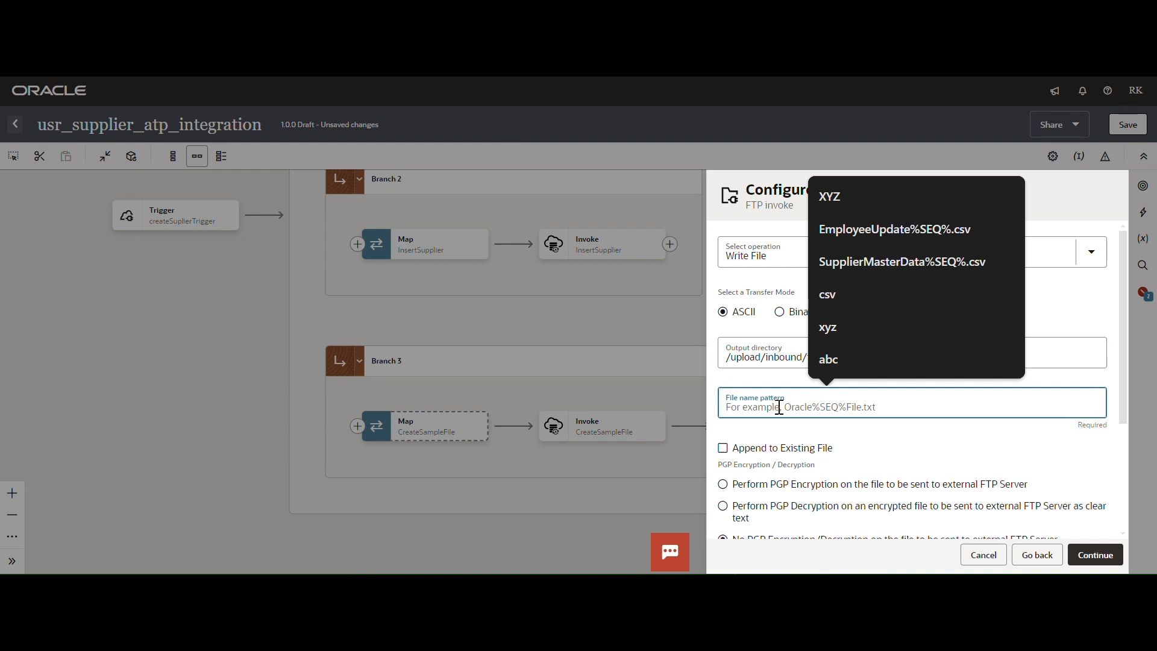
click(955, 263)
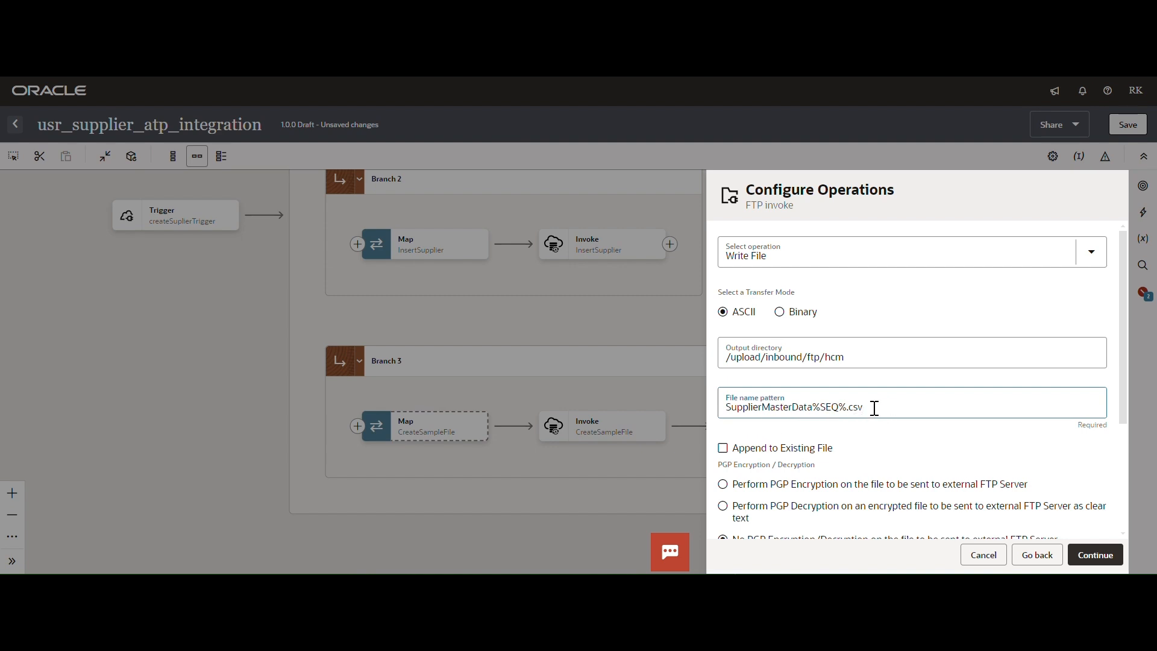
drag(882, 406, 621, 414)
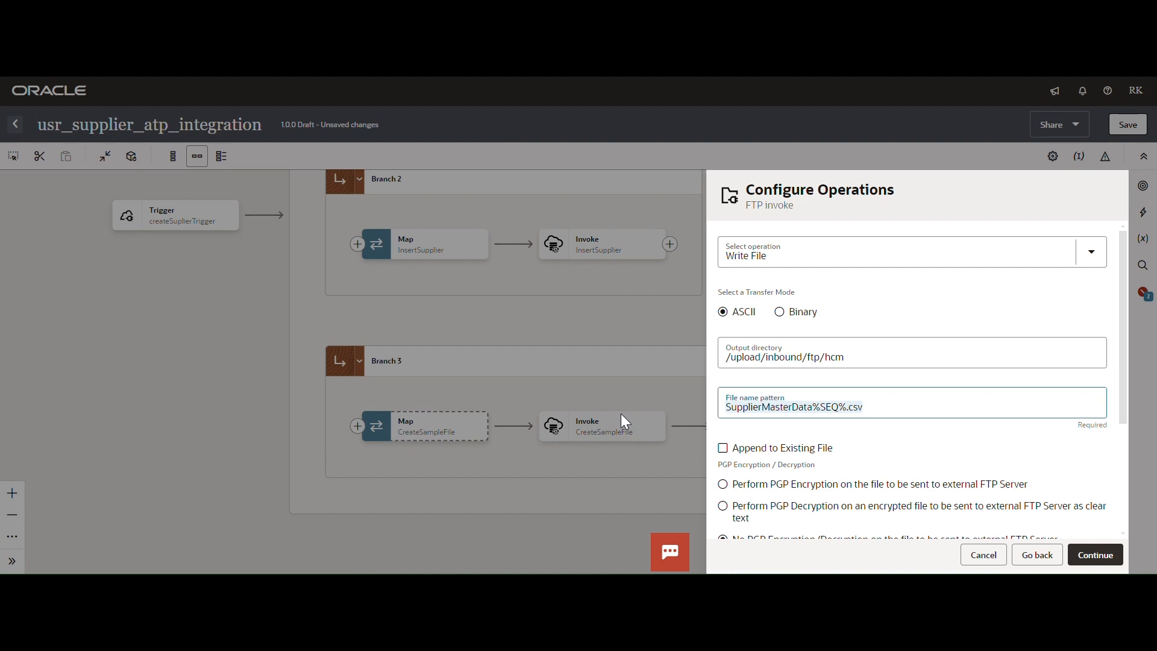
key(BackSpace)
Set the file name pattern to SupplierMasterData%SEQ%.csv and continue to the schema configuration
click(791, 405)
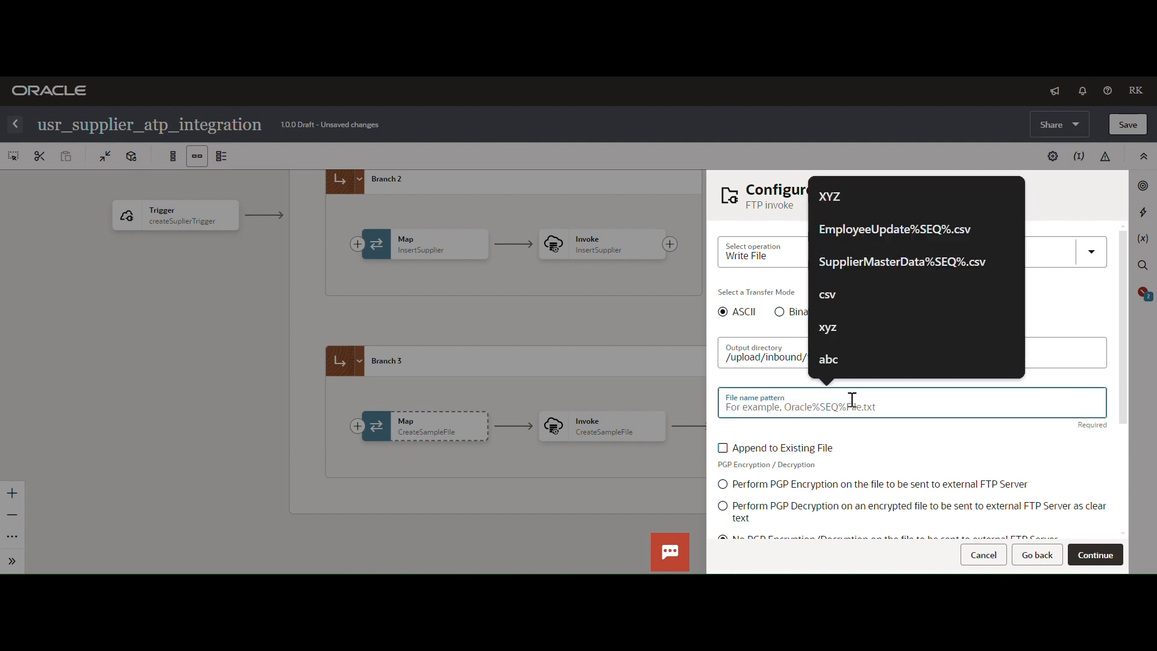
click(927, 263)
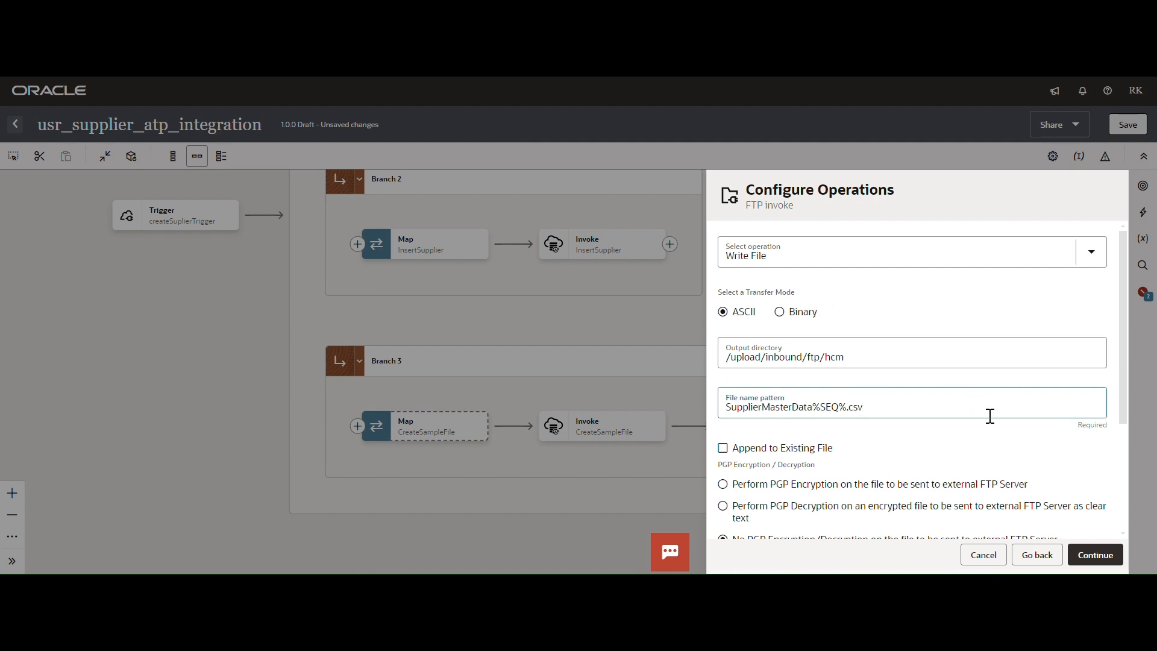
scroll(941, 476, down, 3)
scroll(965, 501, up, 2)
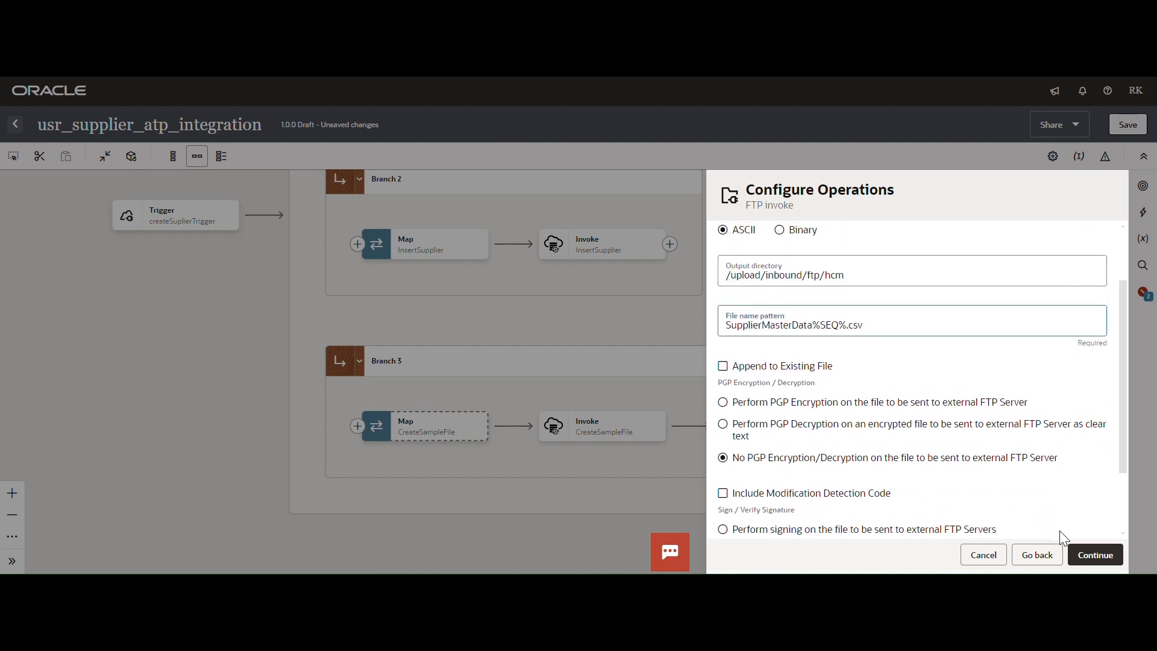
click(1091, 559)
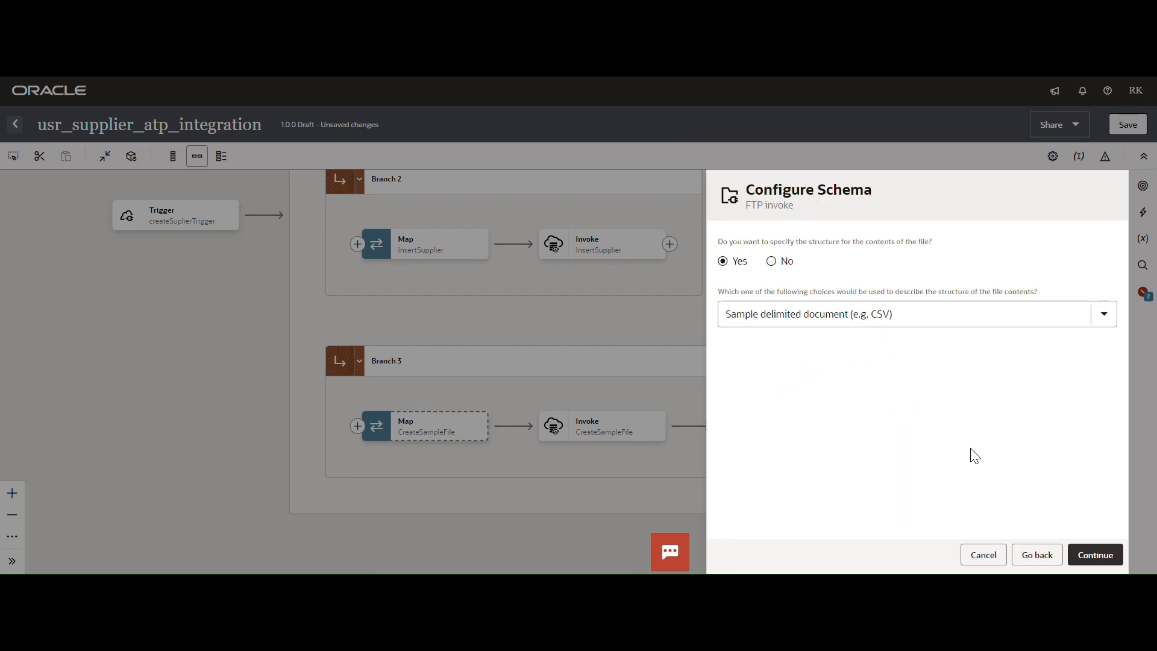
Accept a sample delimited document as the file structure and upload supplierLoad.csv from the Desktop folder
click(1097, 556)
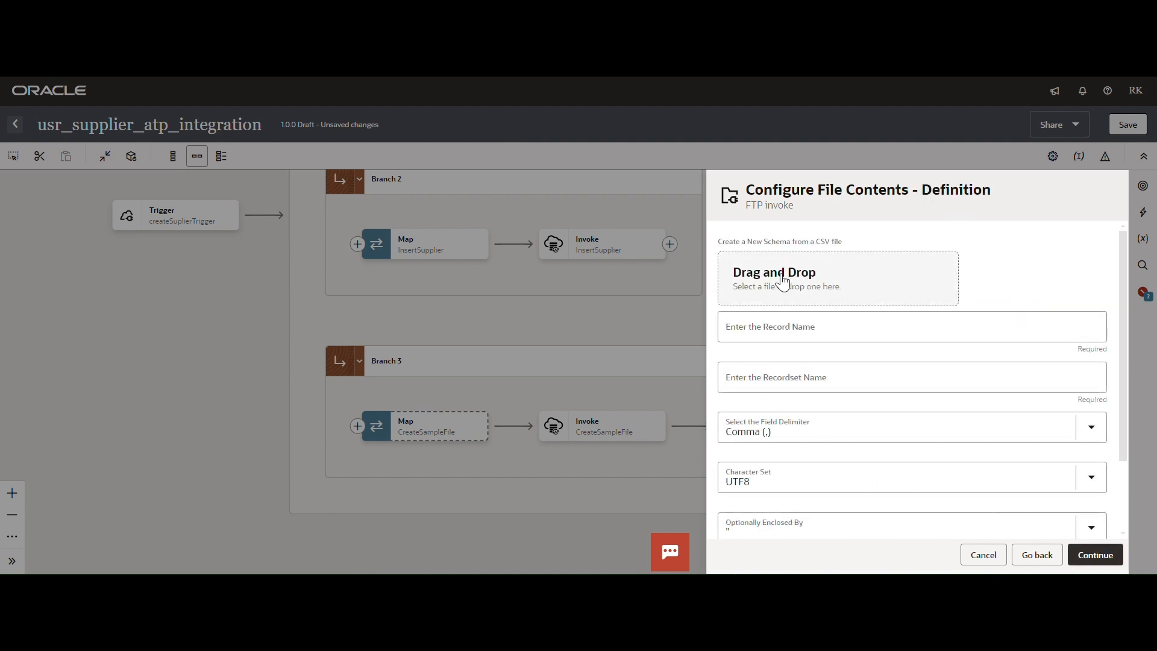
click(783, 277)
click(67, 141)
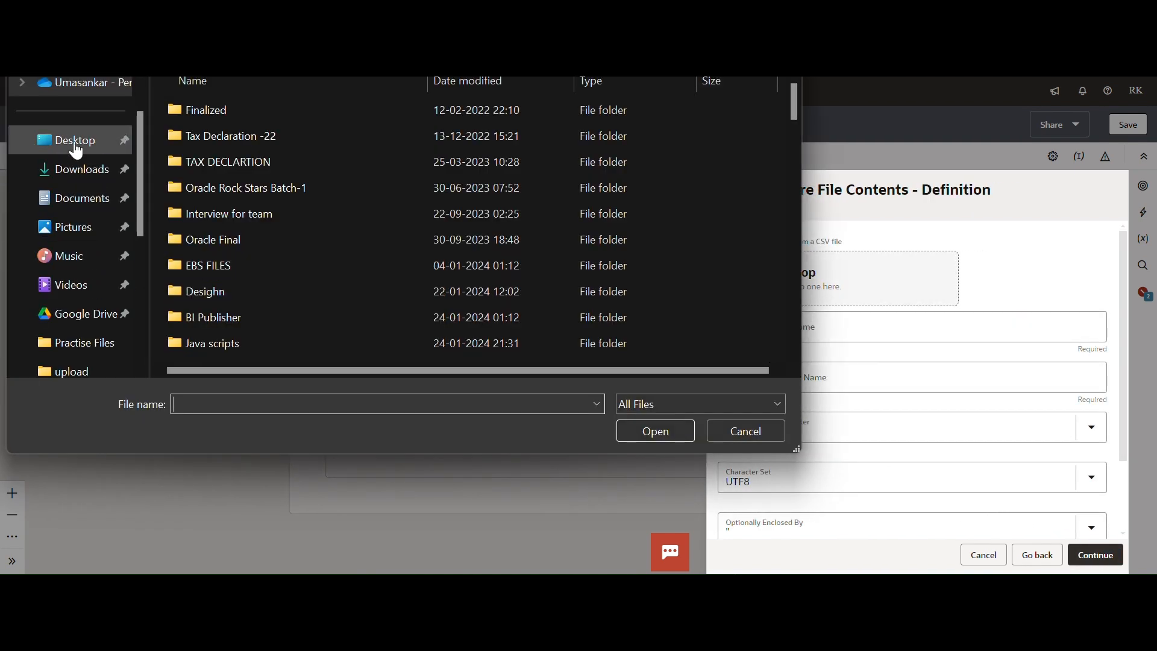
key(s)
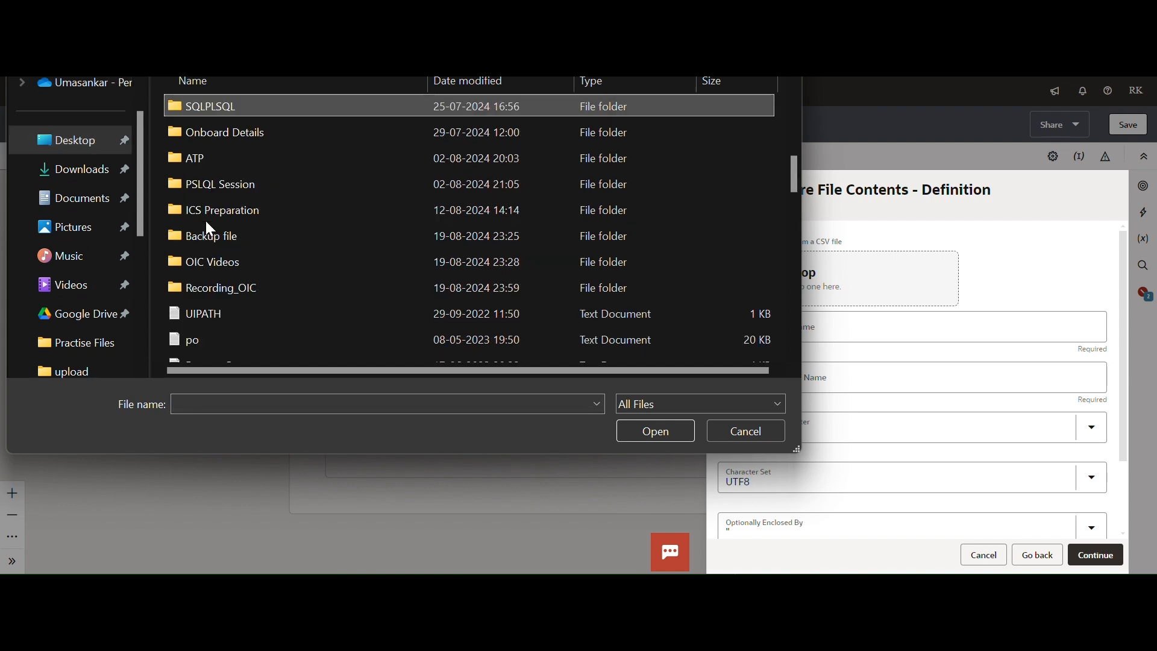
key(s)
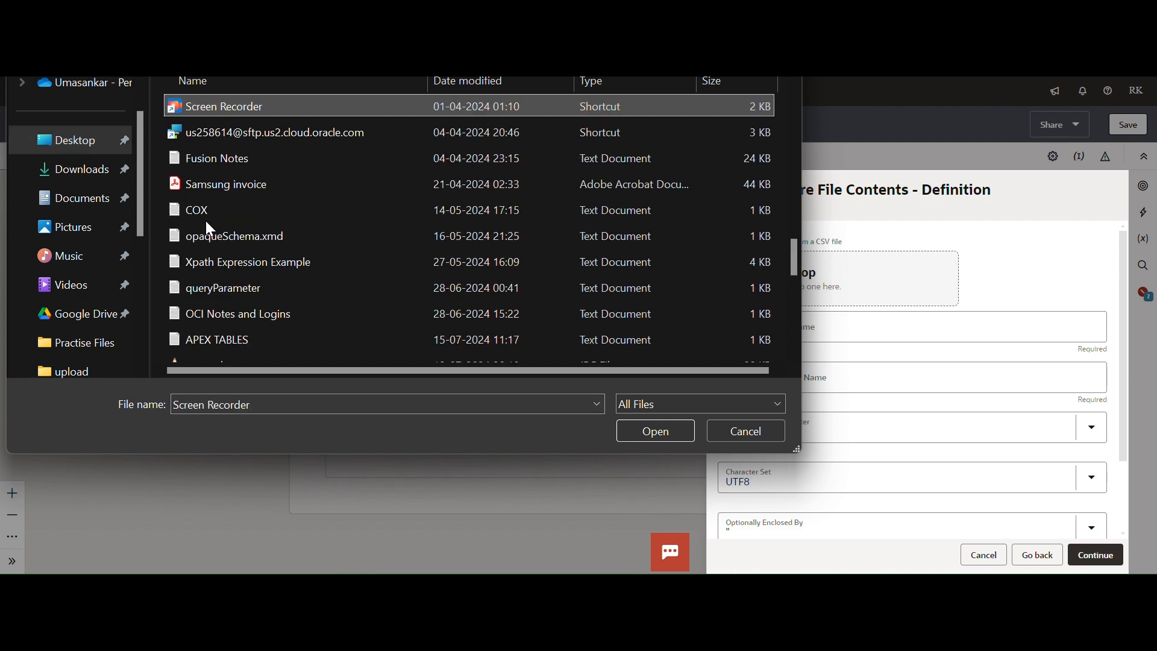
click(214, 238)
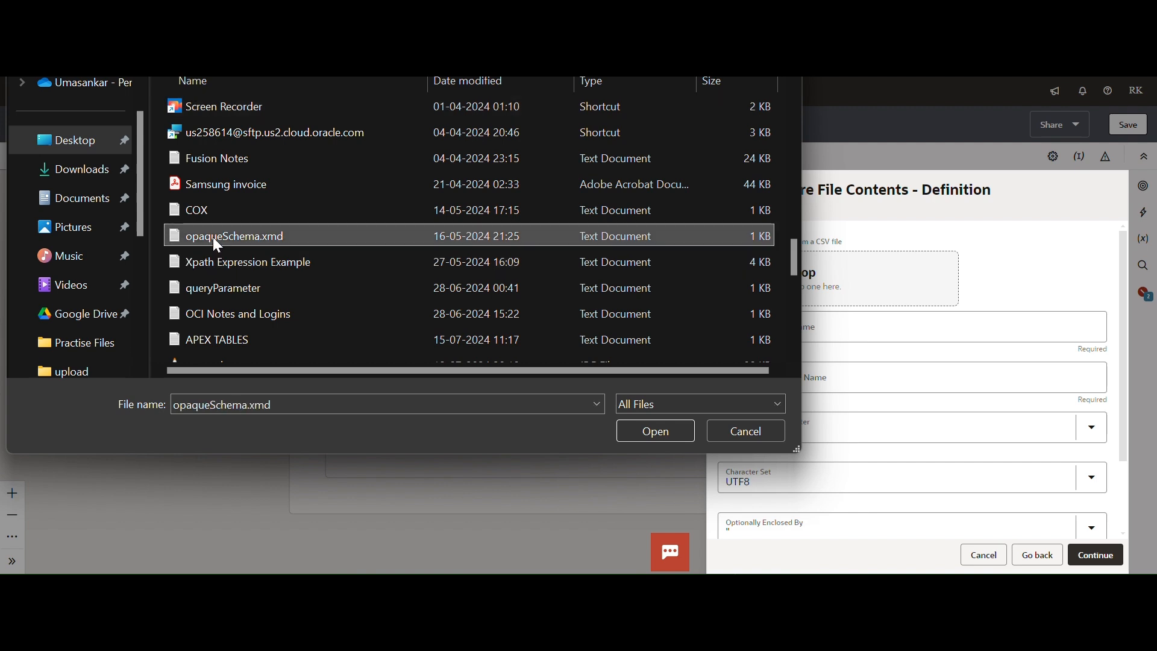
key(s)
key(s)
key(s)
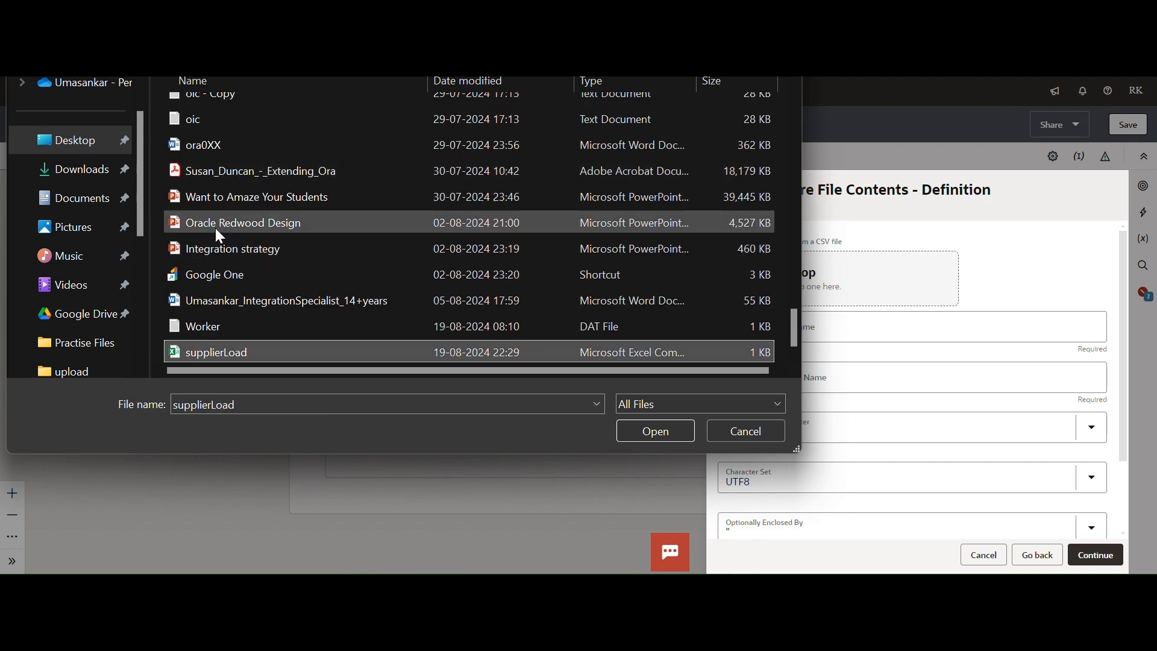
double_click(259, 352)
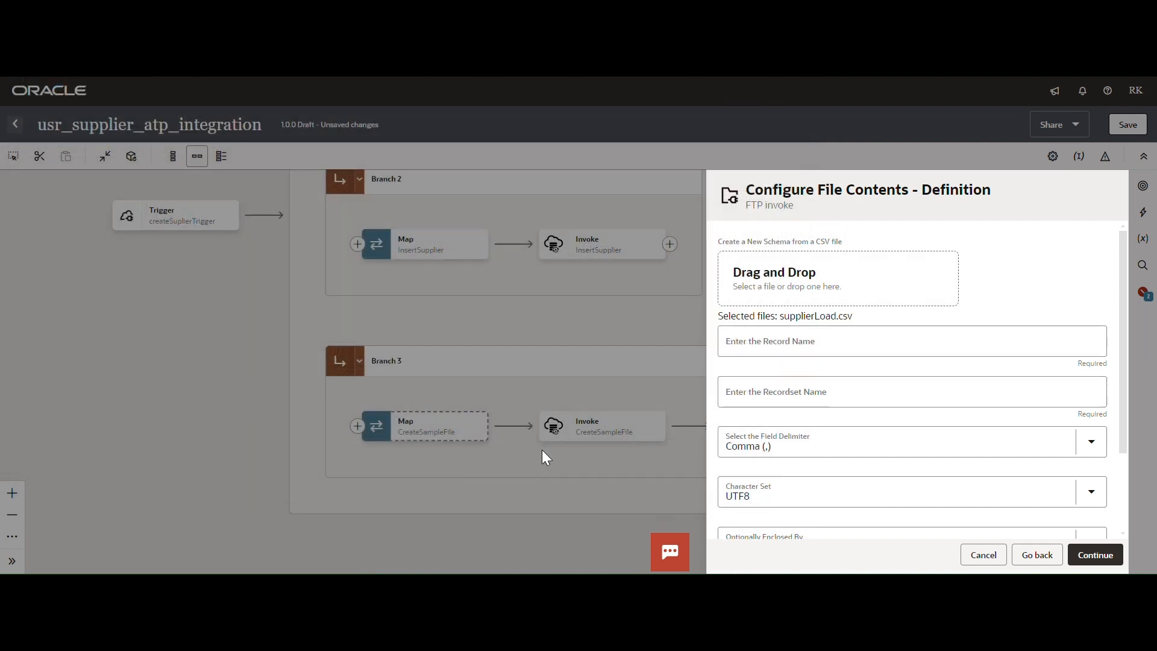
Set the record name to Recrods and the recordset name to RecordSet, and finish the WriteFile configuration
click(868, 374)
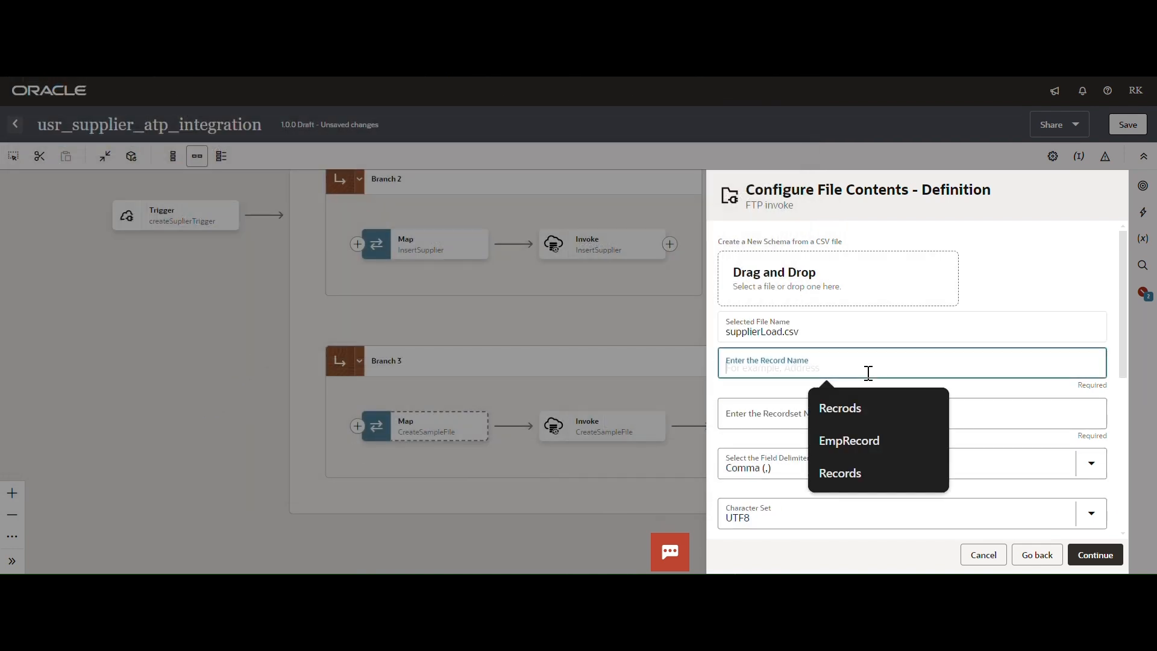
click(868, 406)
click(810, 419)
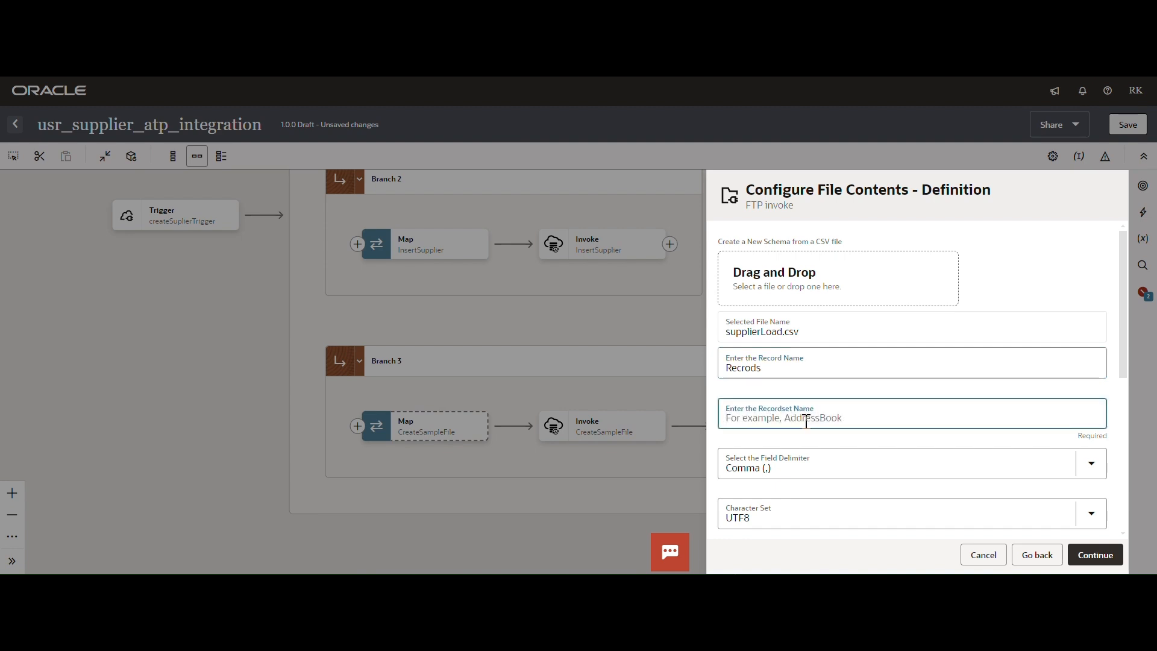
text(Rec)
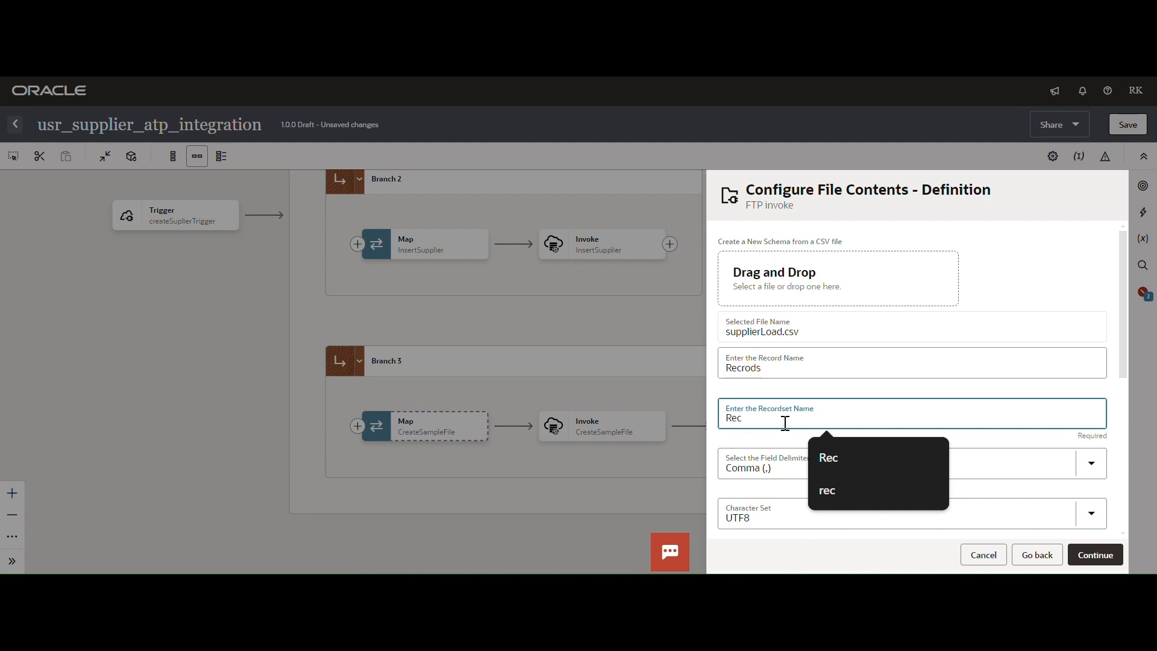
text(ordSet)
key(Tab)
scroll(881, 444, down, 2)
click(1079, 554)
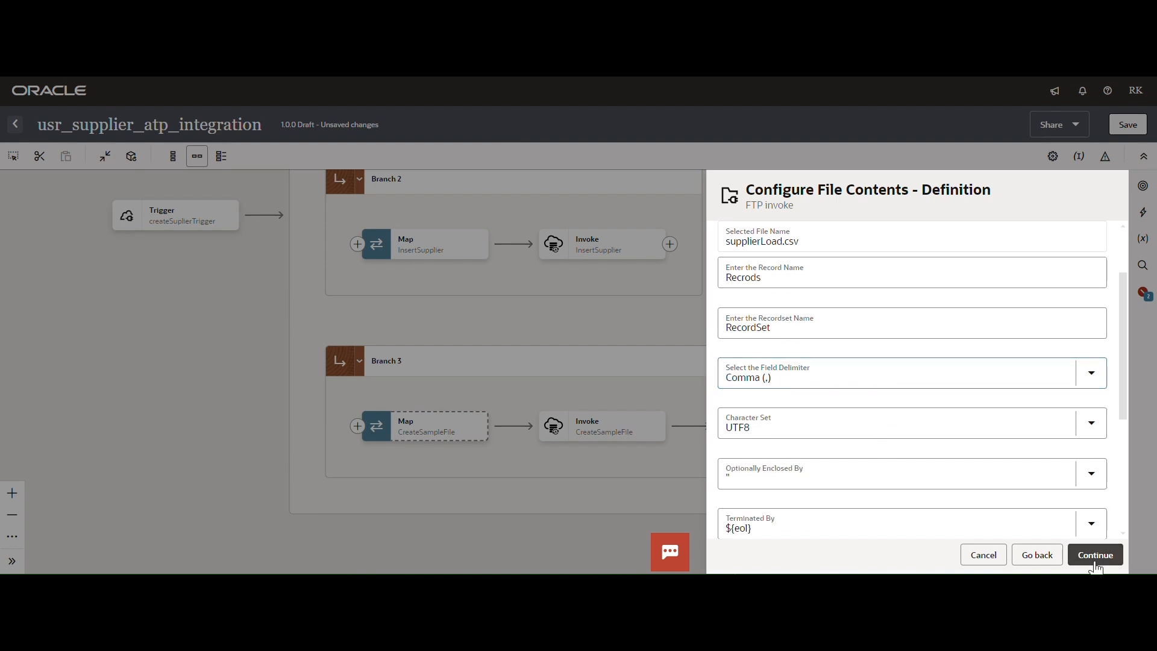
scroll(1069, 443, down, 3)
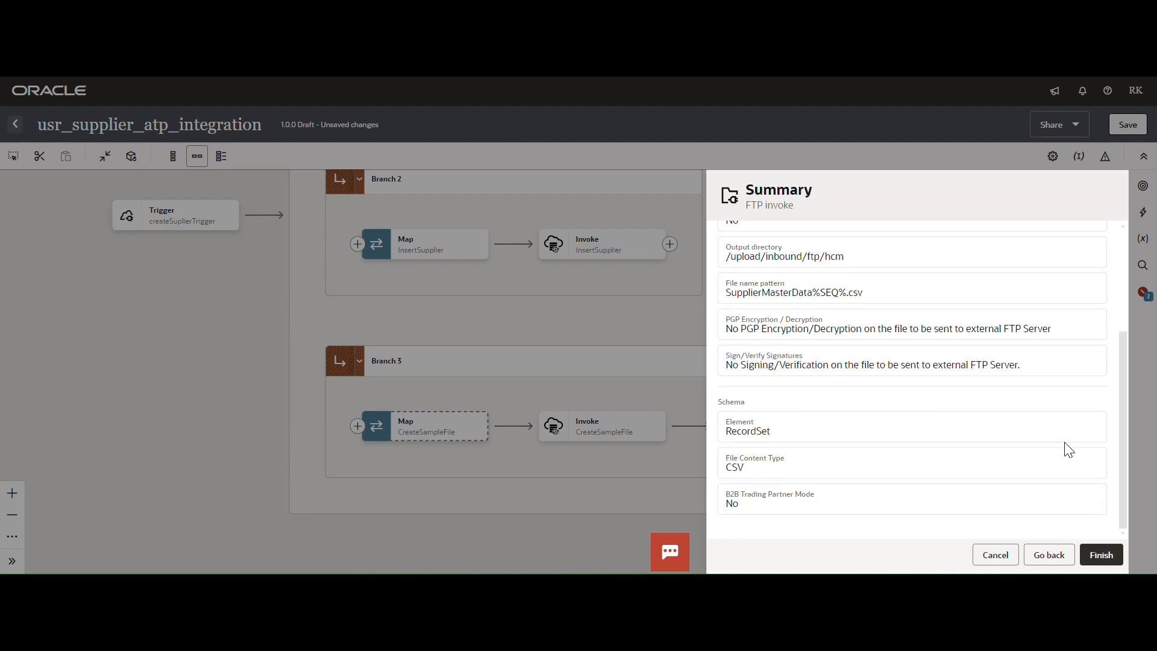
click(1102, 554)
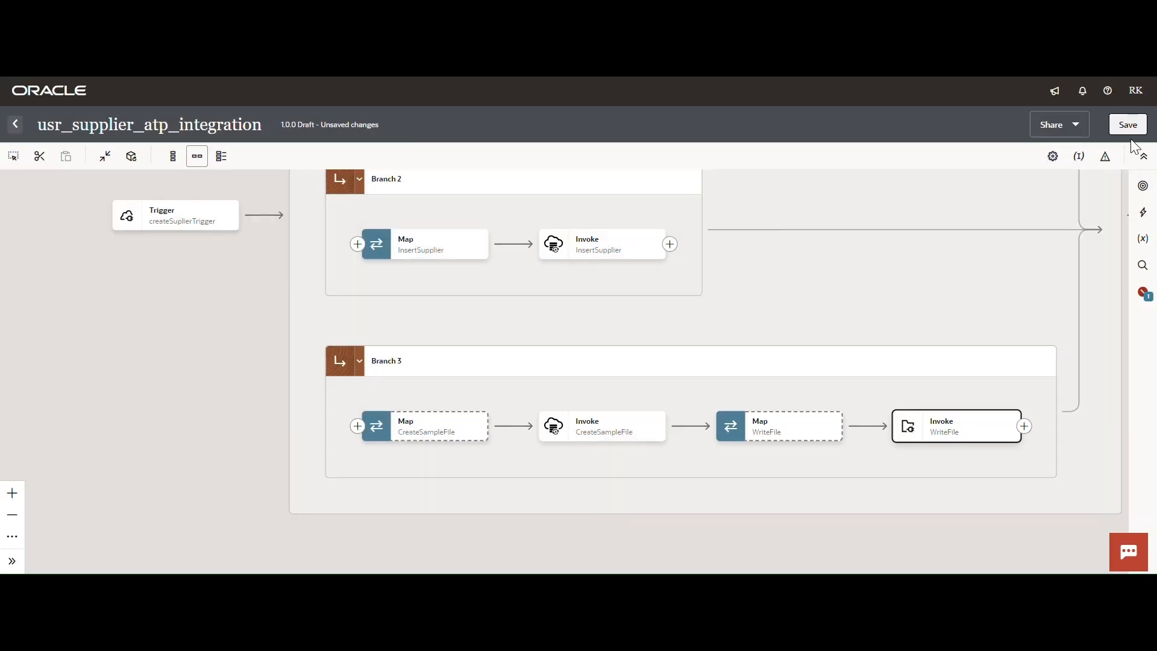
Save the integration and open the WriteFile map in Branch 3 for editing
click(1131, 127)
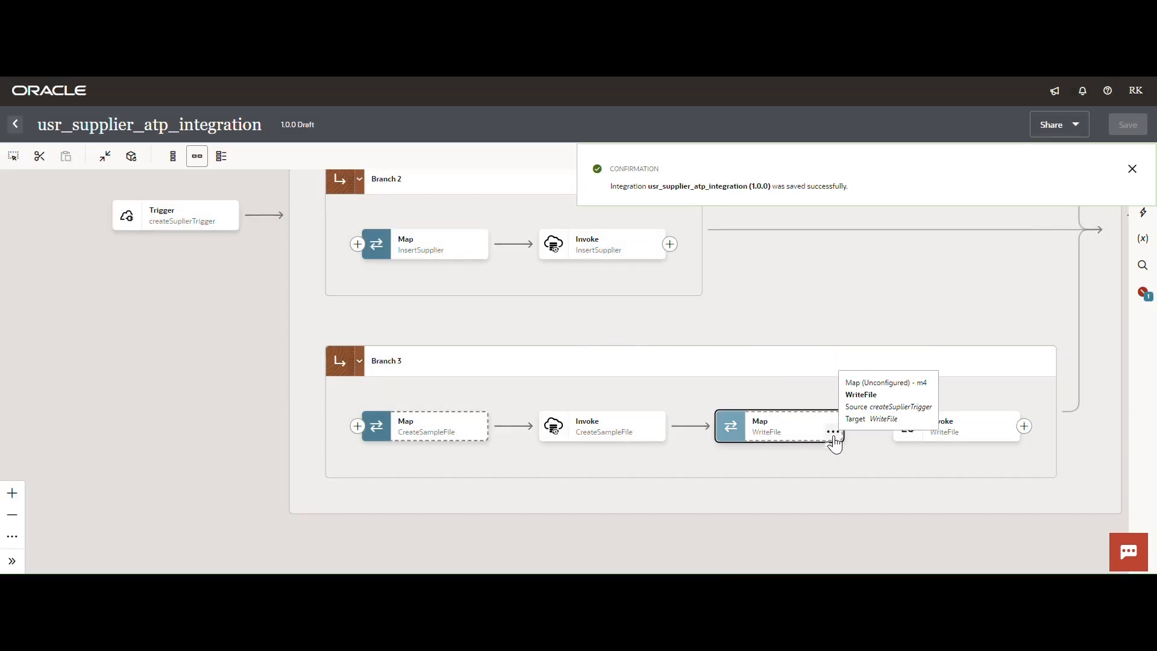
click(834, 433)
click(856, 462)
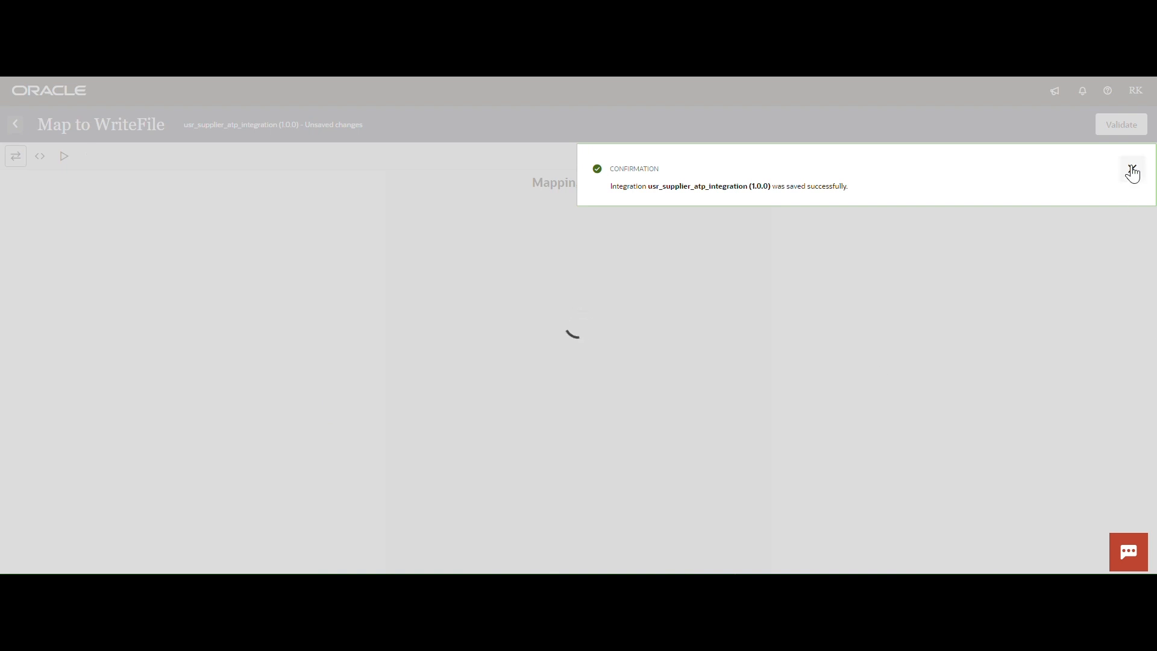
click(1132, 170)
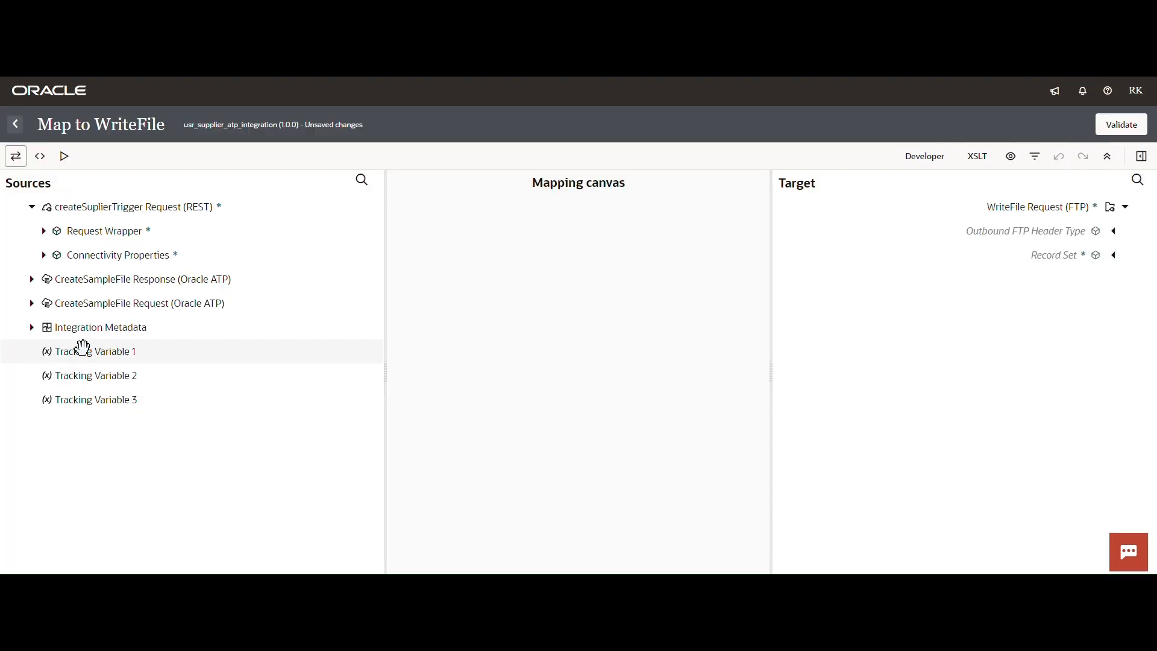
Map Supplier, TaxOrganizationType and SupplierType from CreateSampleFileOutput to the matching fields of Recrods in the WriteFile request
click(33, 280)
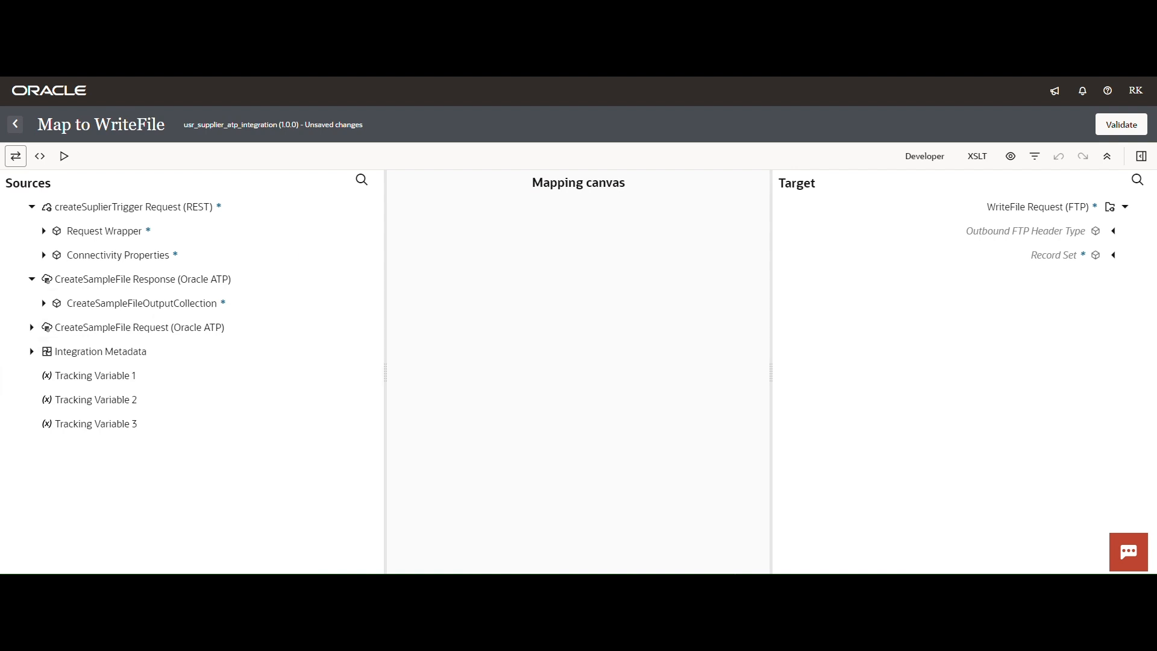
click(44, 303)
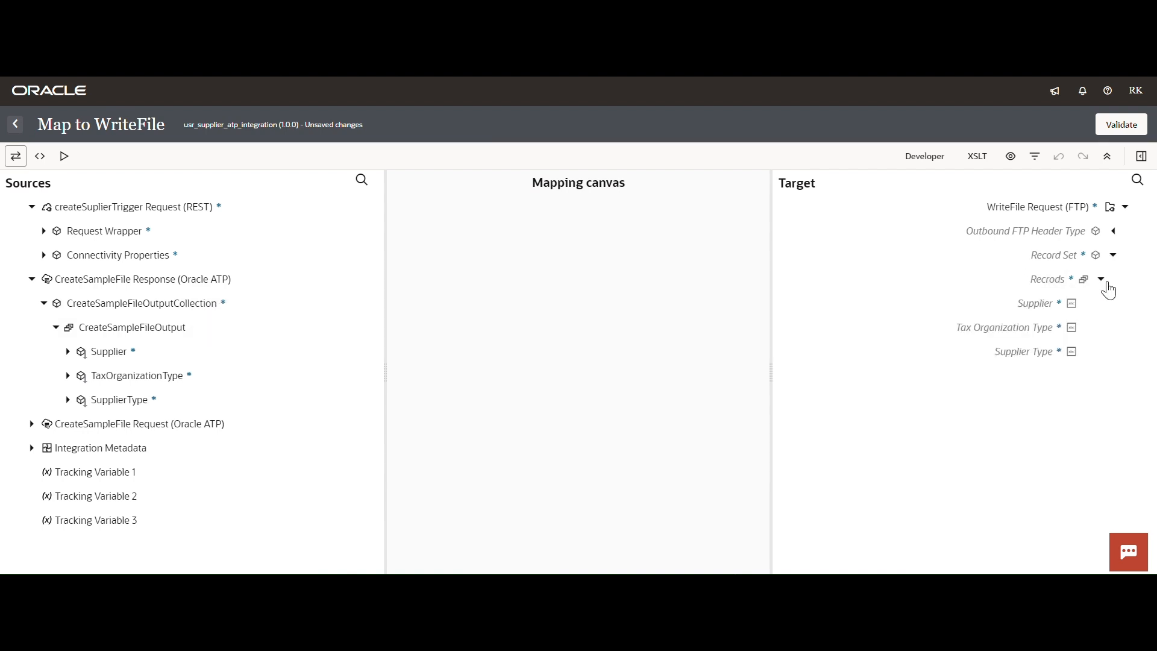
drag(115, 355, 998, 307)
drag(148, 381, 972, 331)
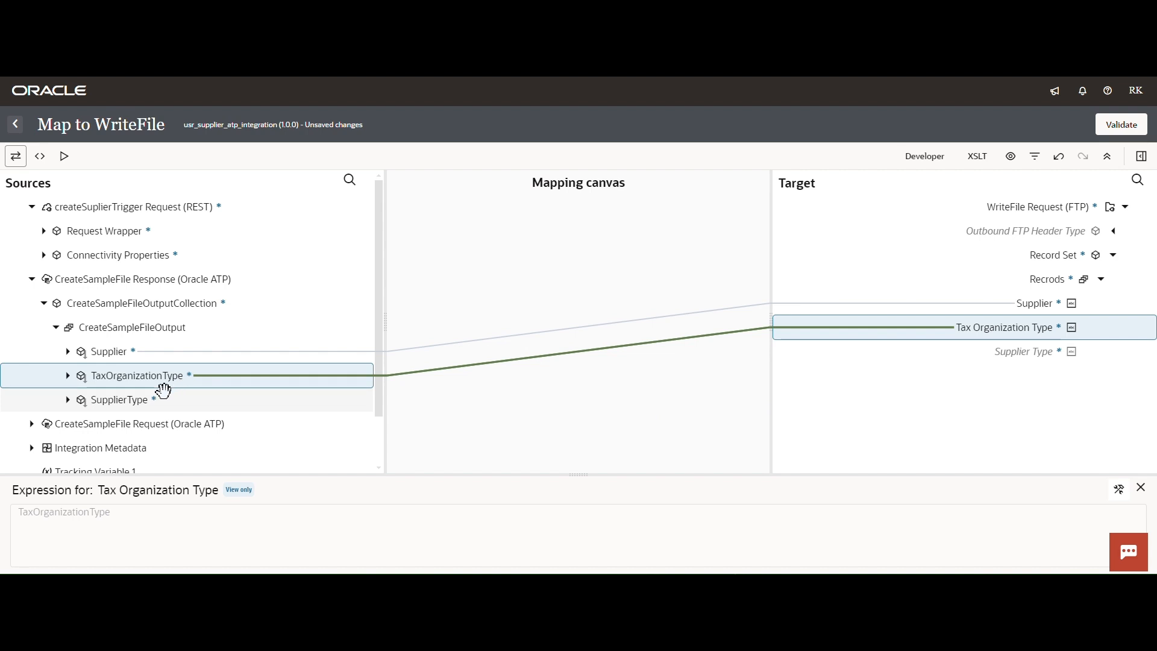
drag(129, 404, 978, 360)
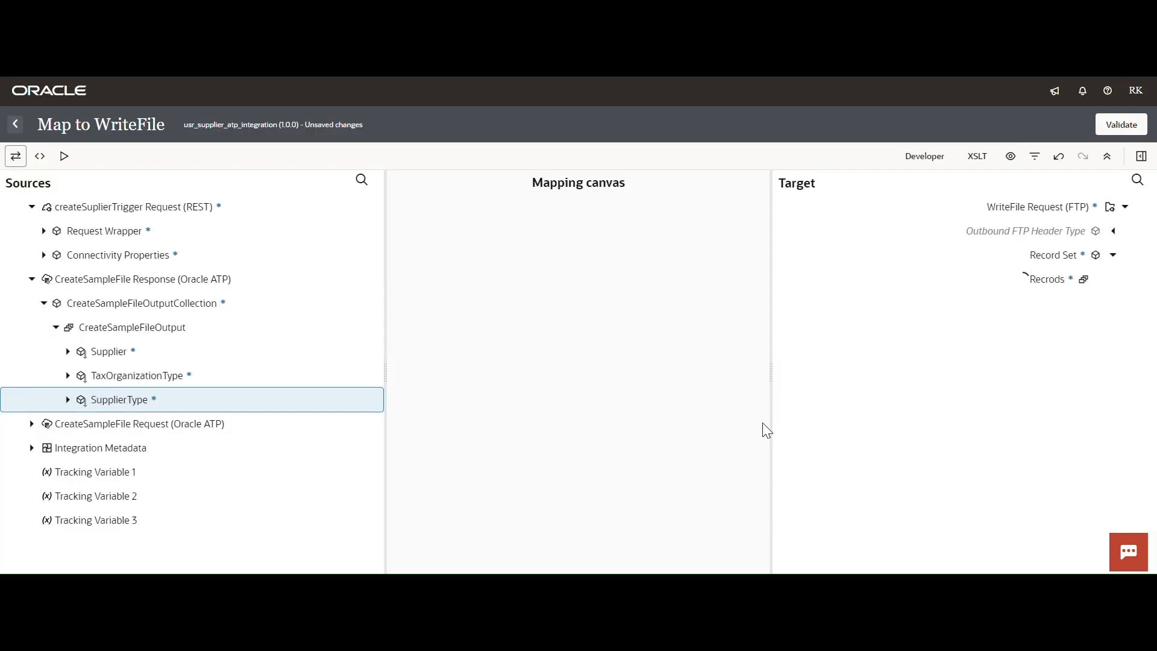
Validate the WriteFile mapping and return to the integration canvas
click(1120, 124)
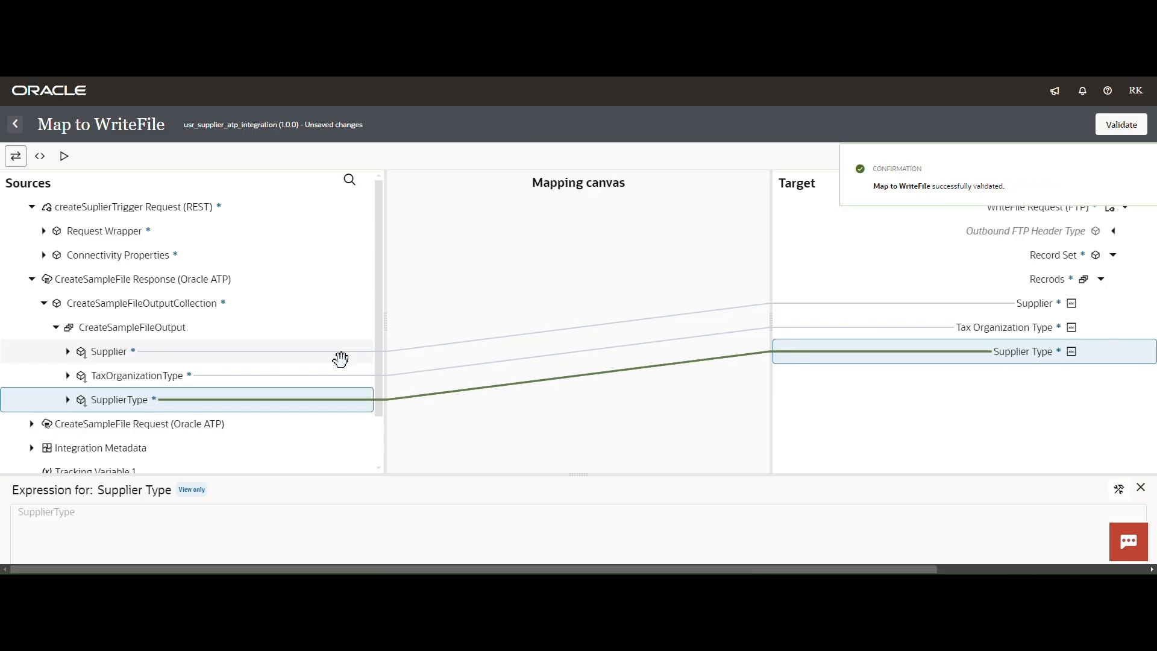
click(1132, 170)
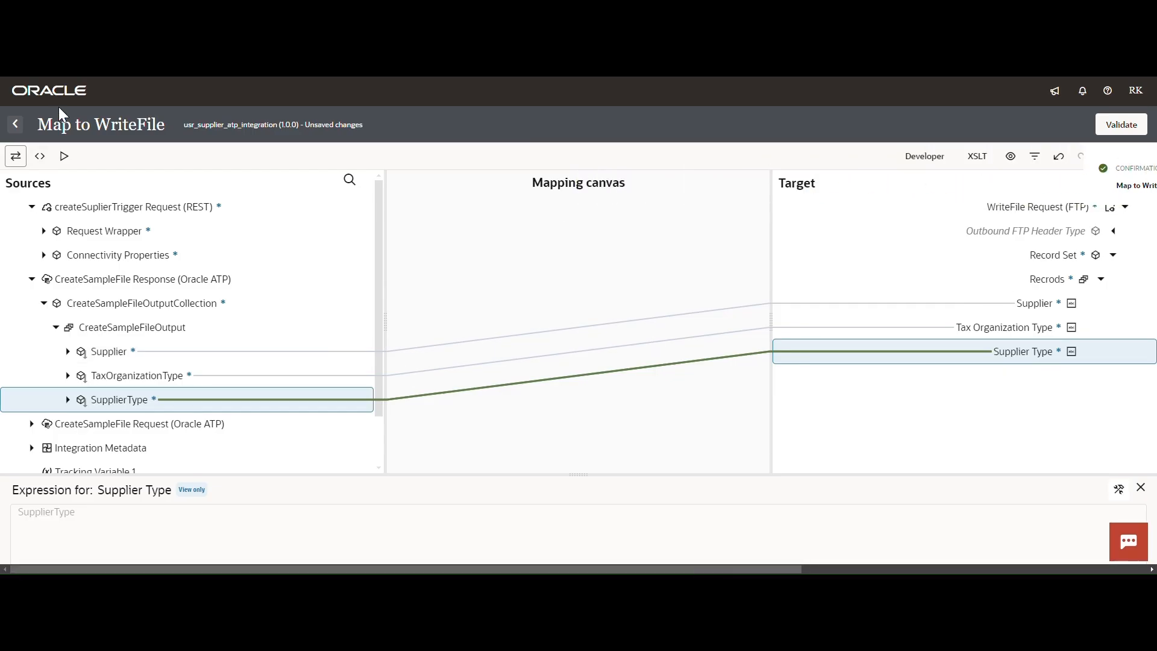
click(15, 126)
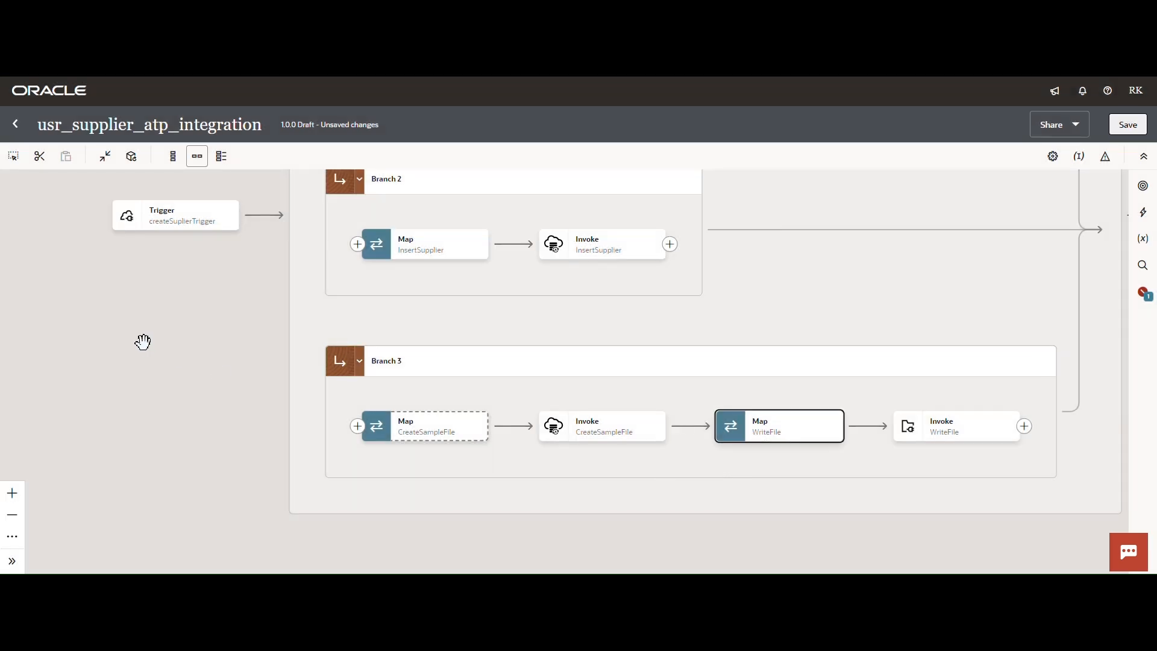
In the createSuplierTrigger map, map Supplier from the CreateSampleFile response to Supplier in the Response Wrapper
drag(143, 342, 15, 353)
drag(1052, 351, 831, 396)
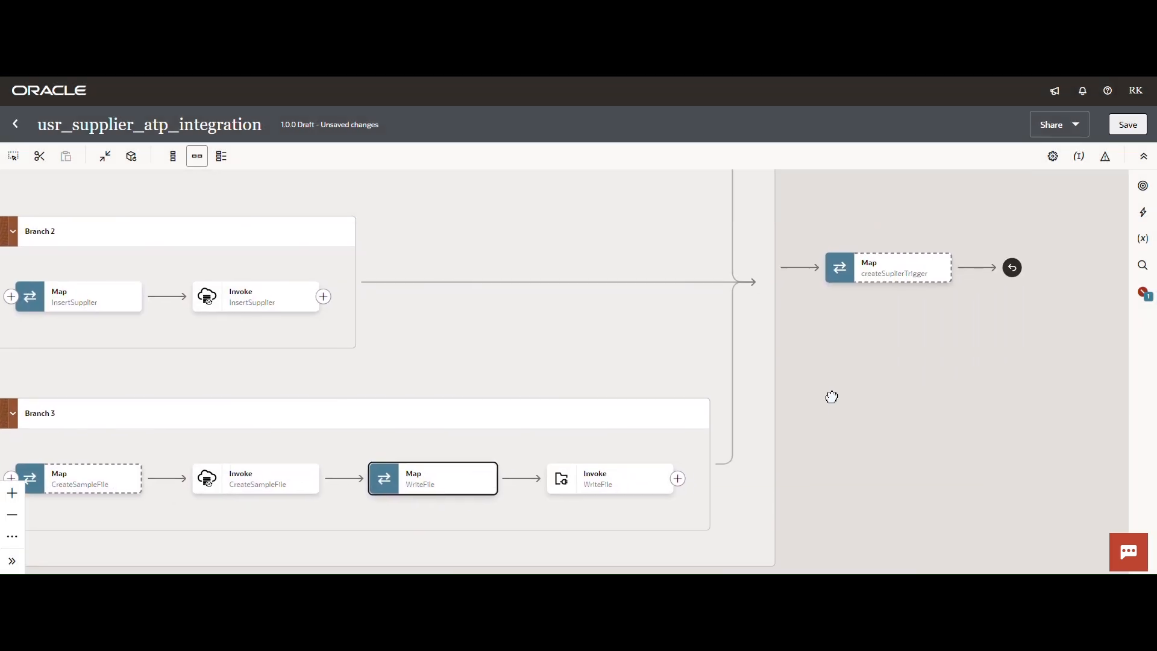
click(930, 290)
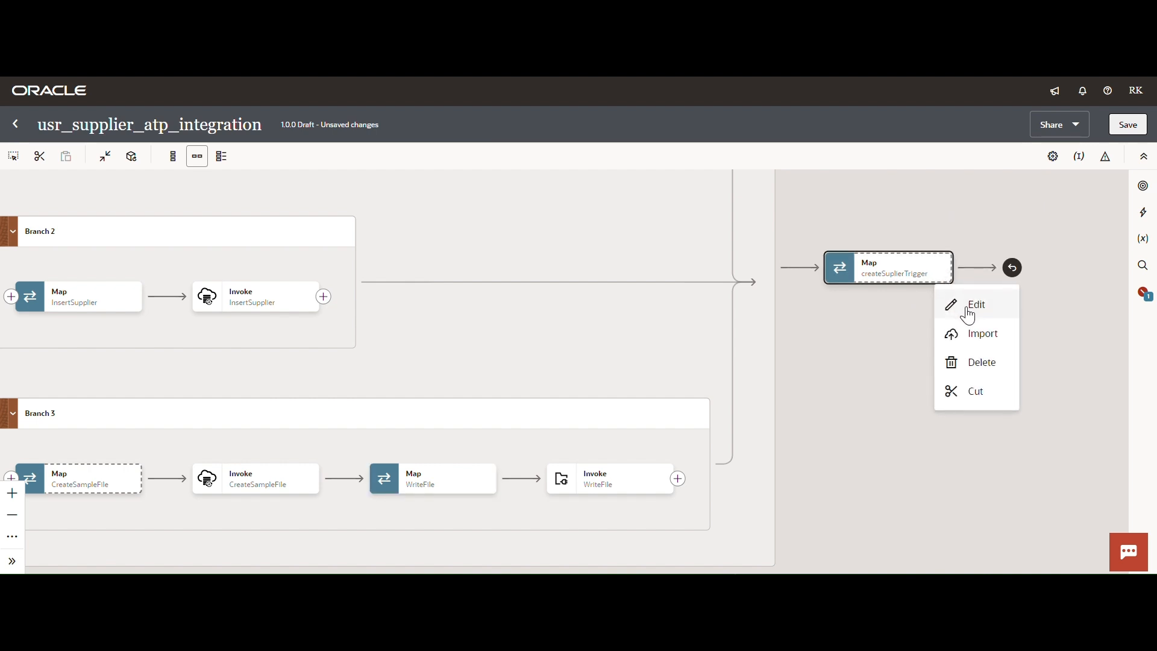
click(966, 309)
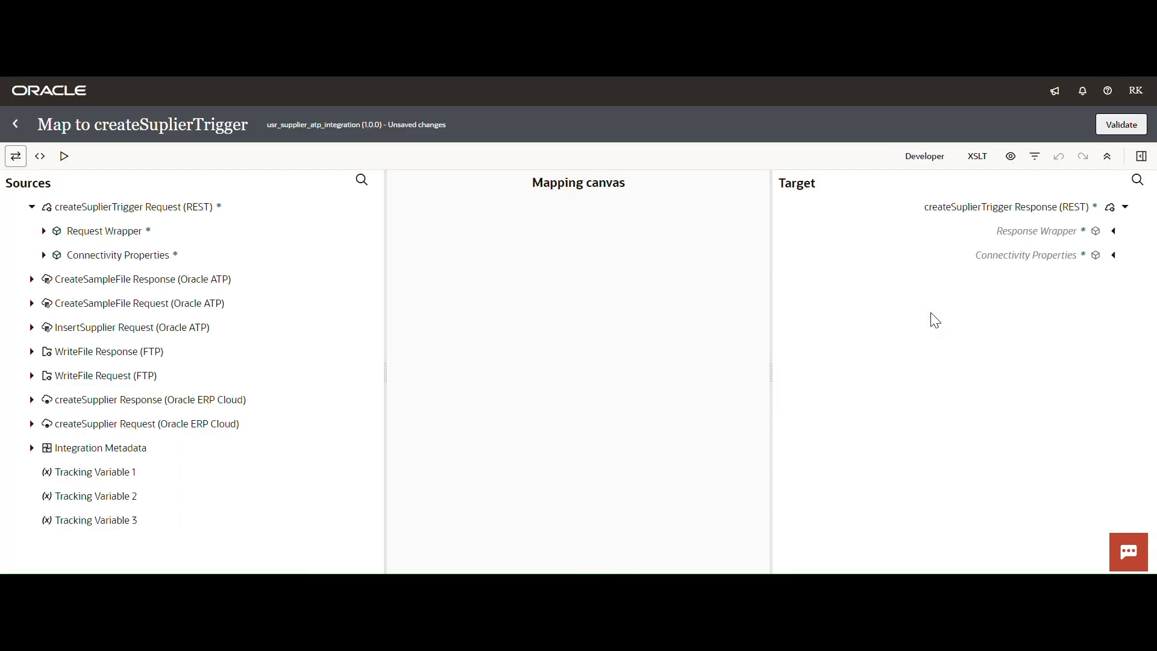
click(1114, 232)
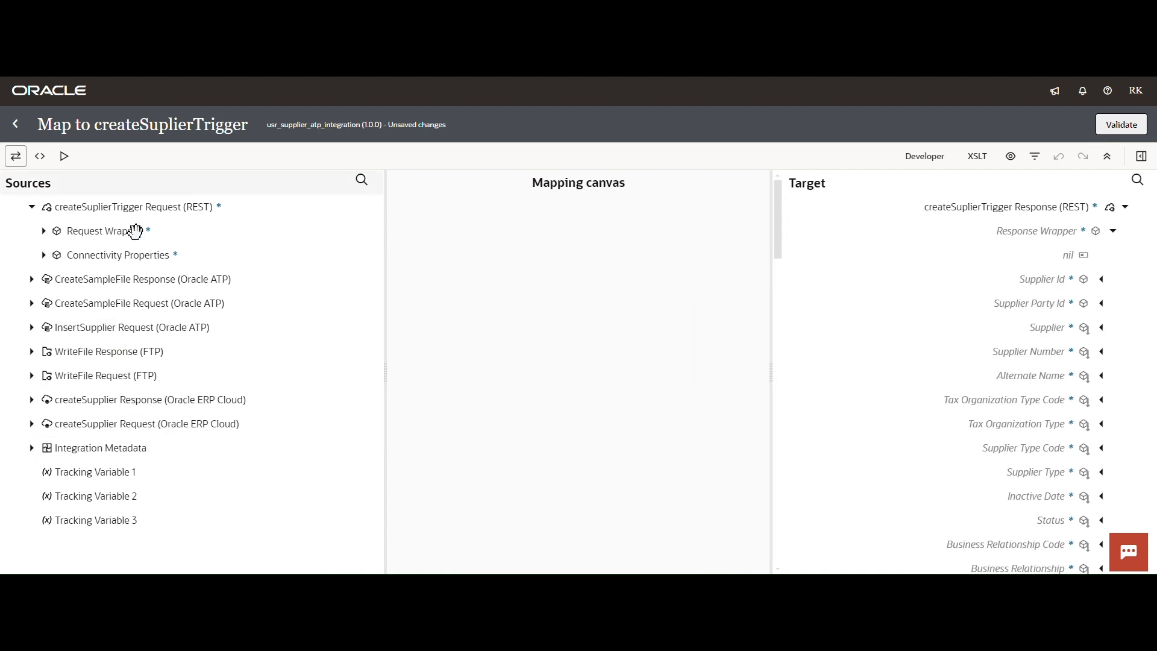
click(31, 280)
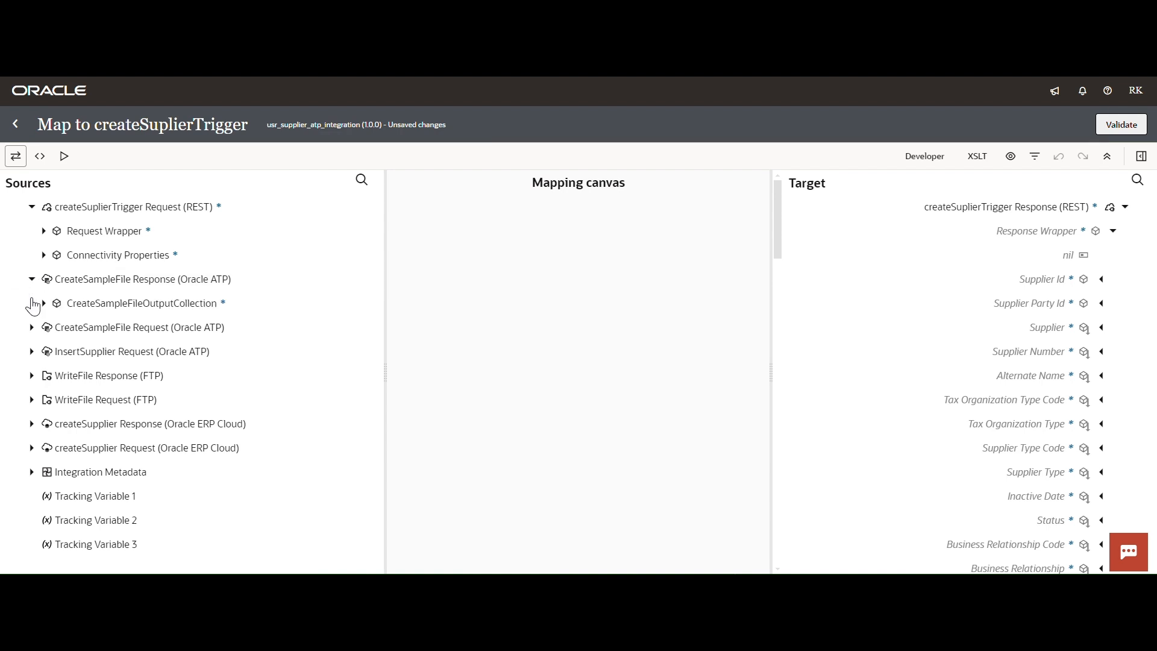
click(44, 303)
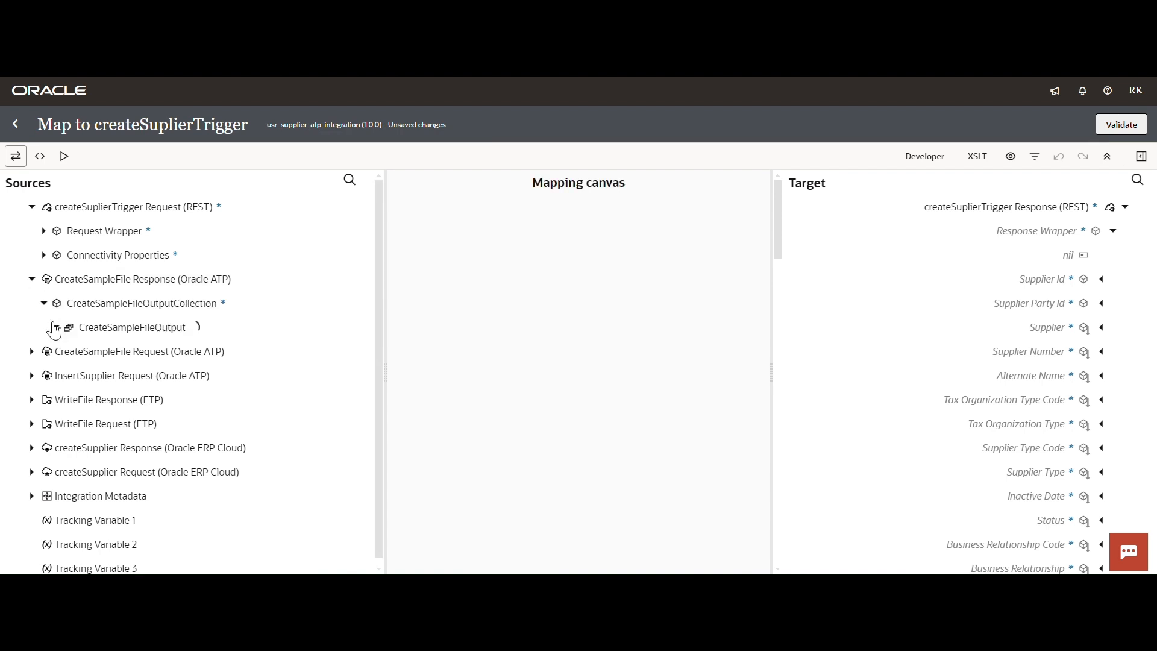
drag(120, 355, 1020, 328)
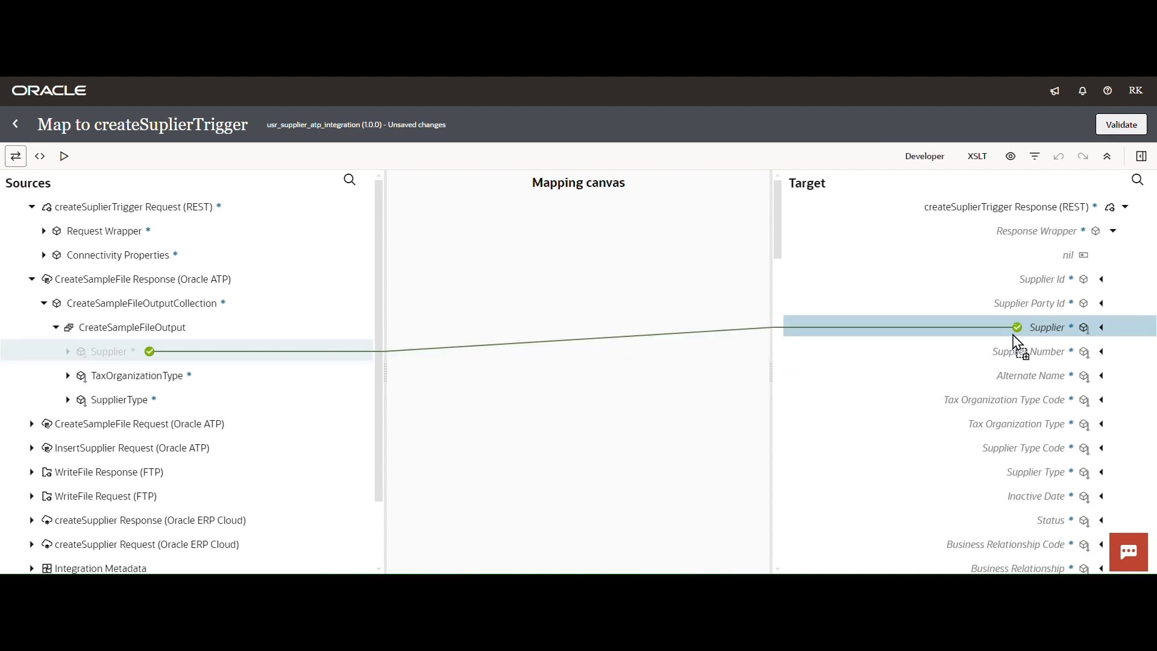
Validate the createSuplierTrigger mapping and return to the integration canvas
click(1120, 124)
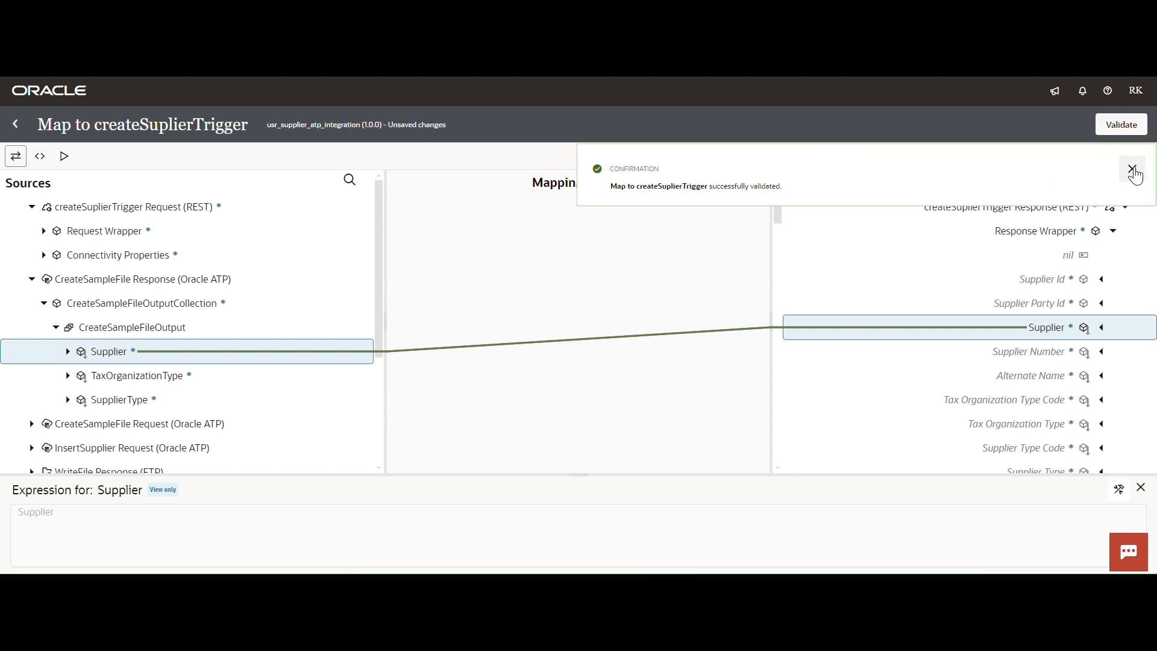
click(1133, 168)
click(16, 125)
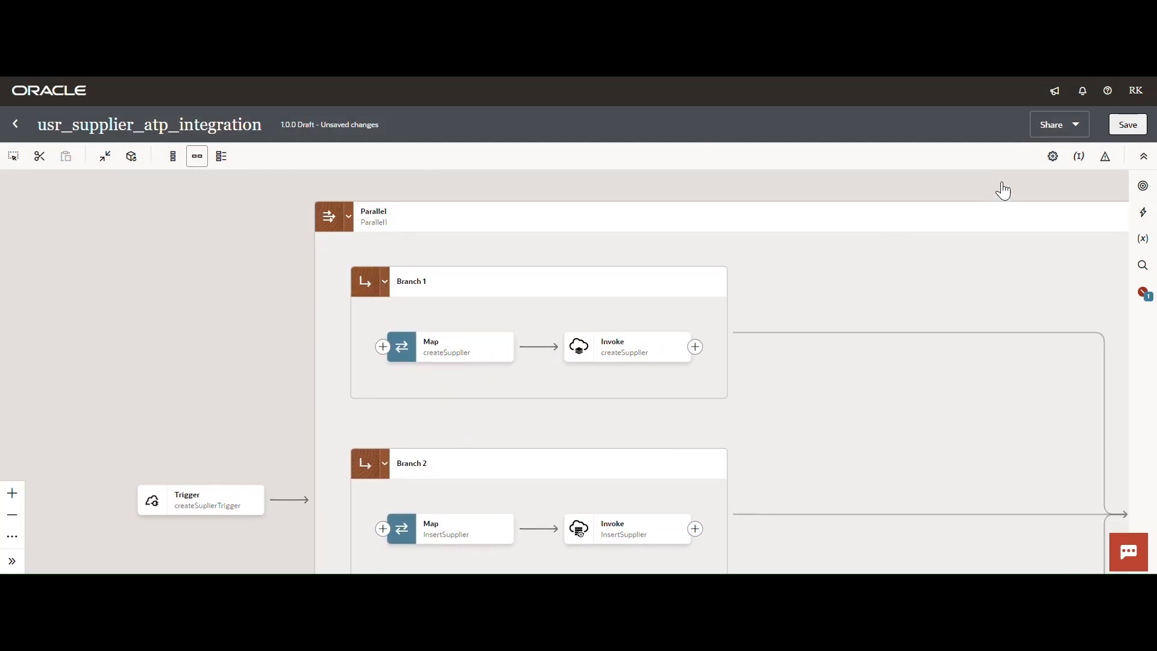
Set Supplier from request-wrapper as the primary business identifier and save the integration
click(1079, 158)
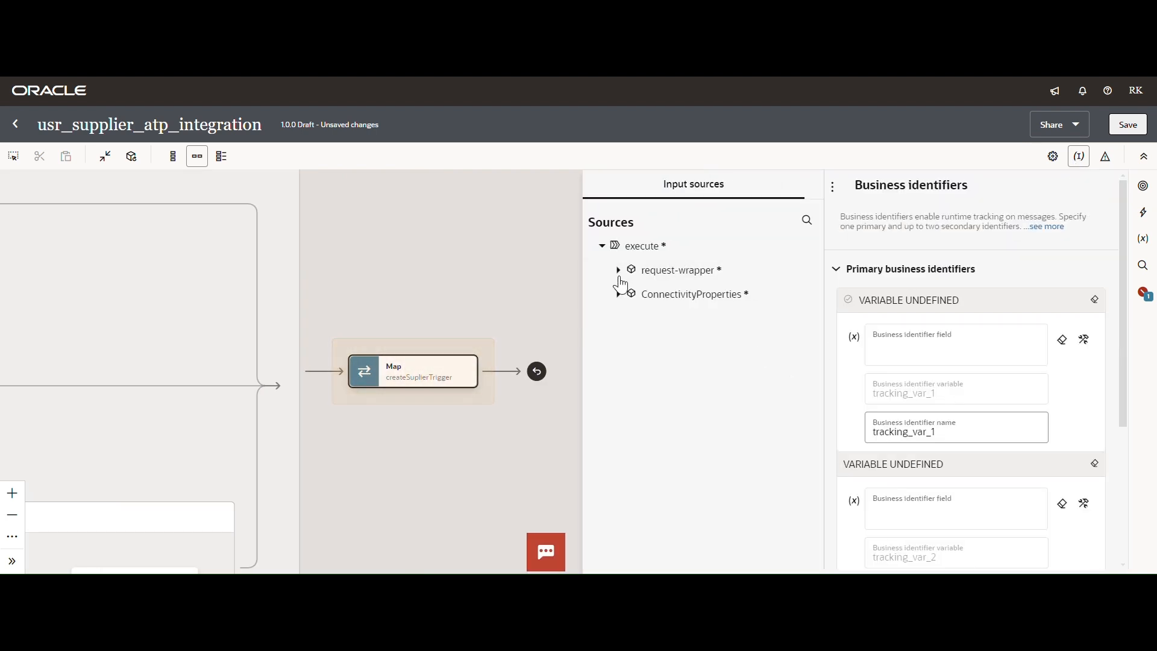
click(619, 271)
drag(670, 320, 939, 341)
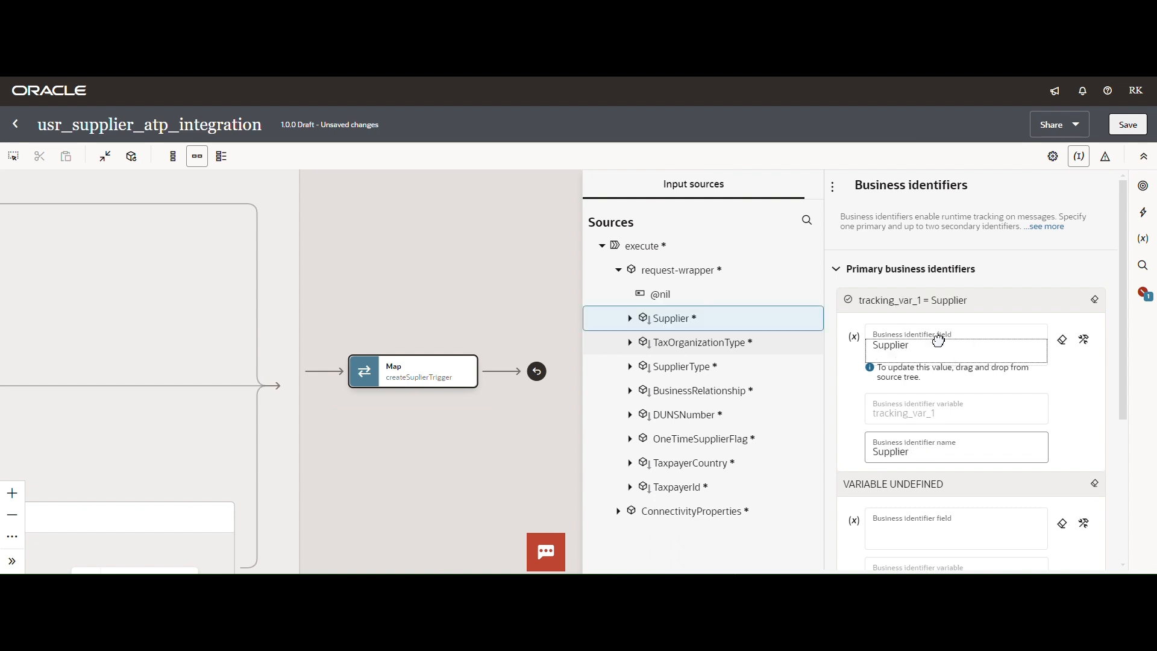
click(1129, 125)
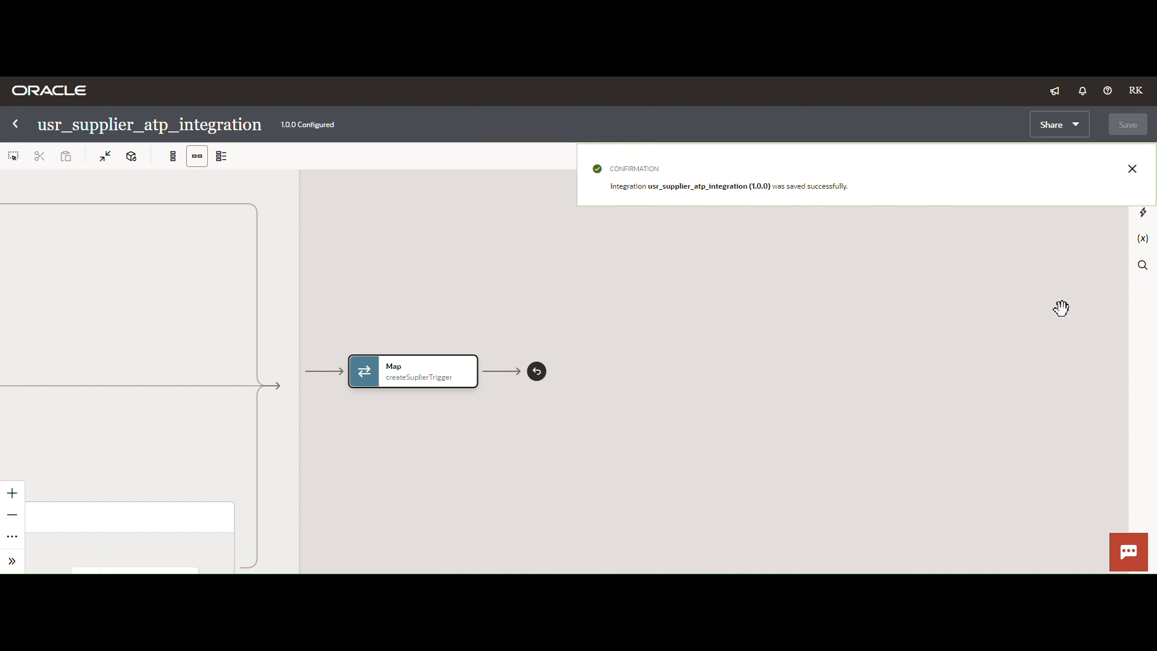
click(1133, 169)
Leave the integration editor and activate usr_supplier_atp_integration with the Debug tracing level
drag(400, 305, 848, 379)
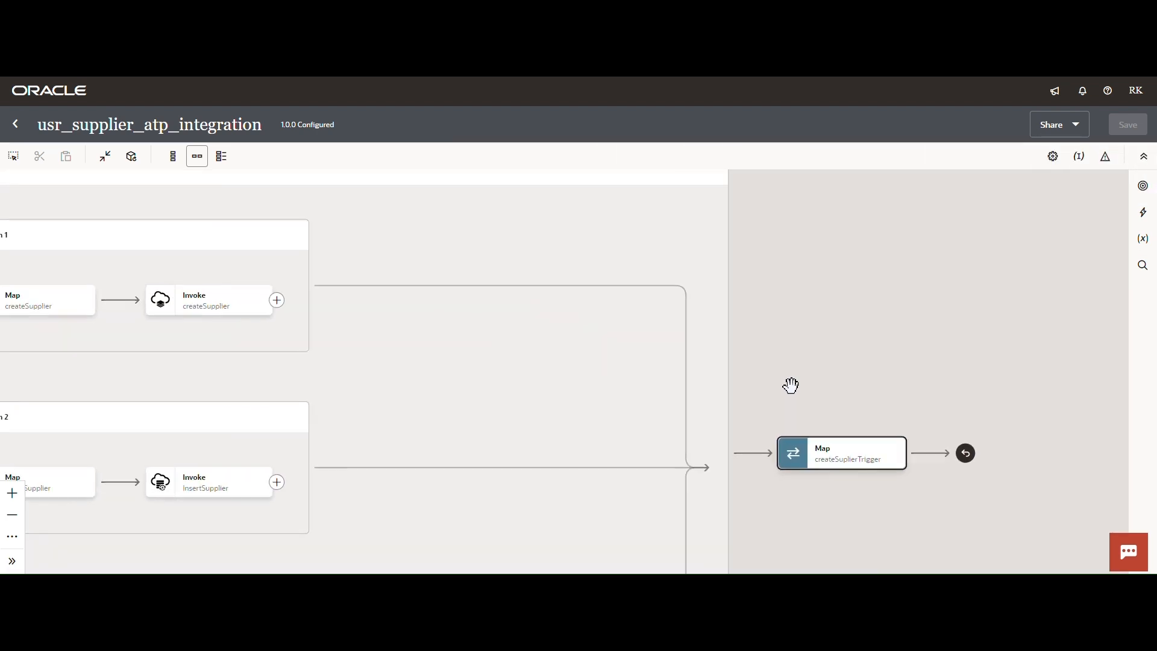
drag(281, 212, 610, 352)
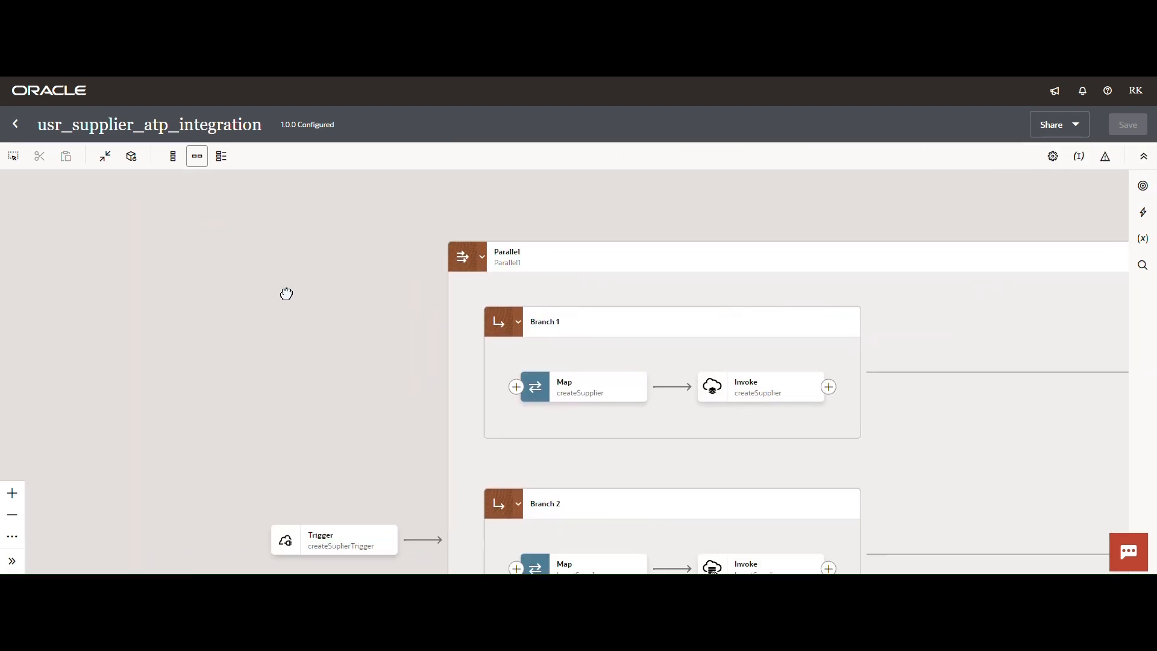
click(18, 126)
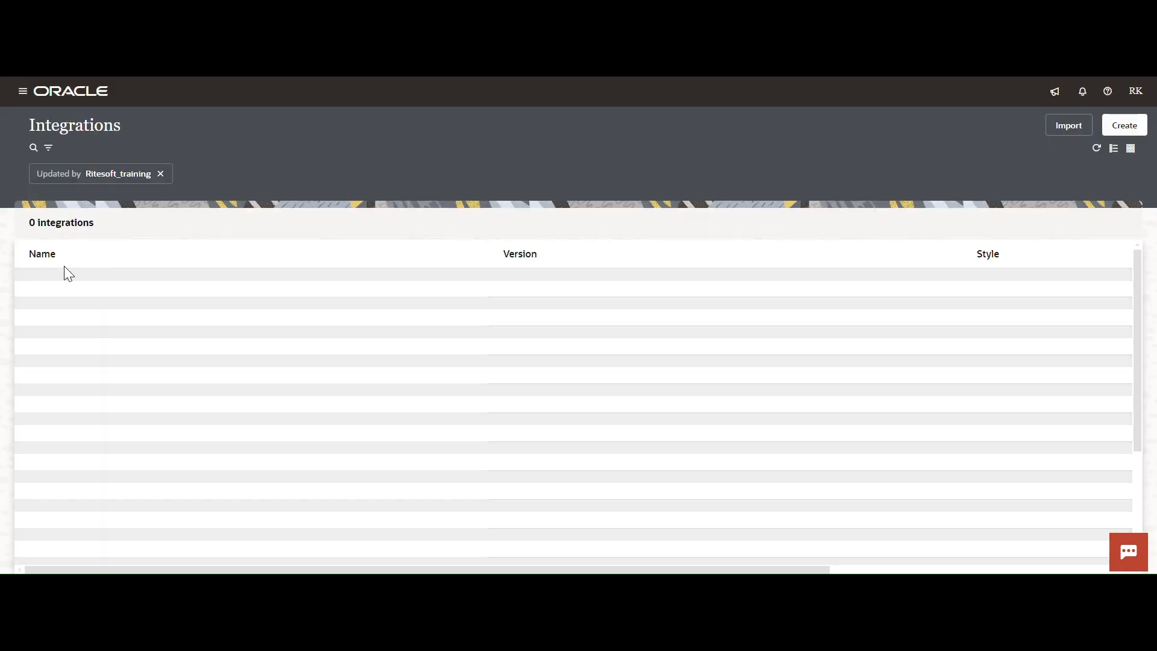
click(1055, 287)
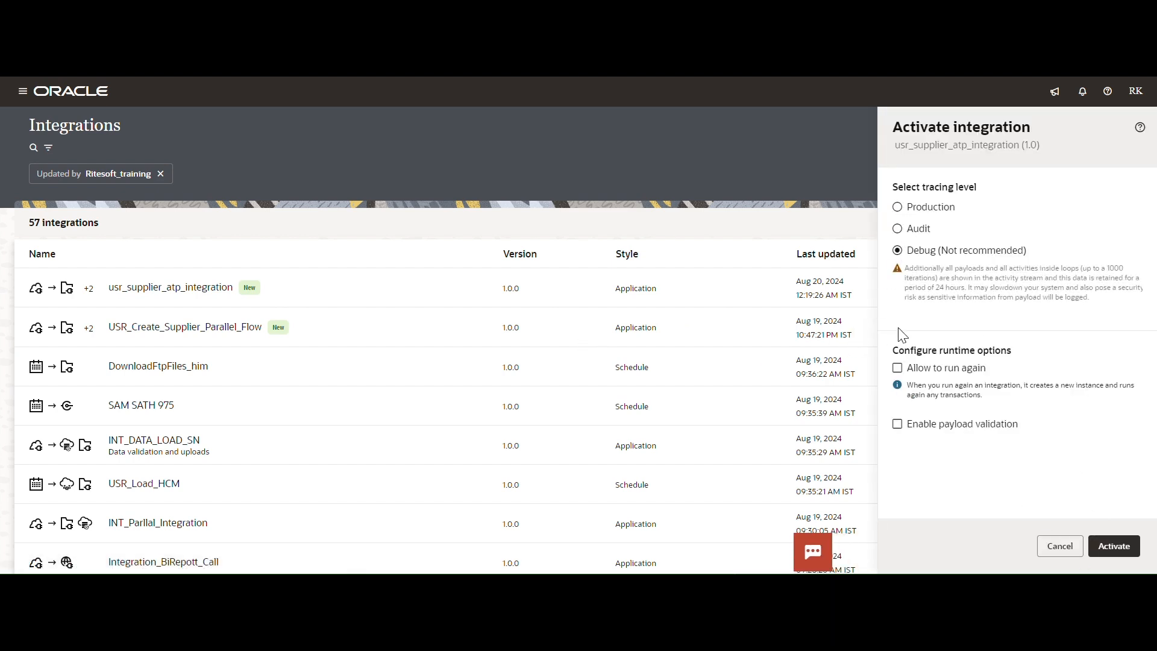
click(1114, 546)
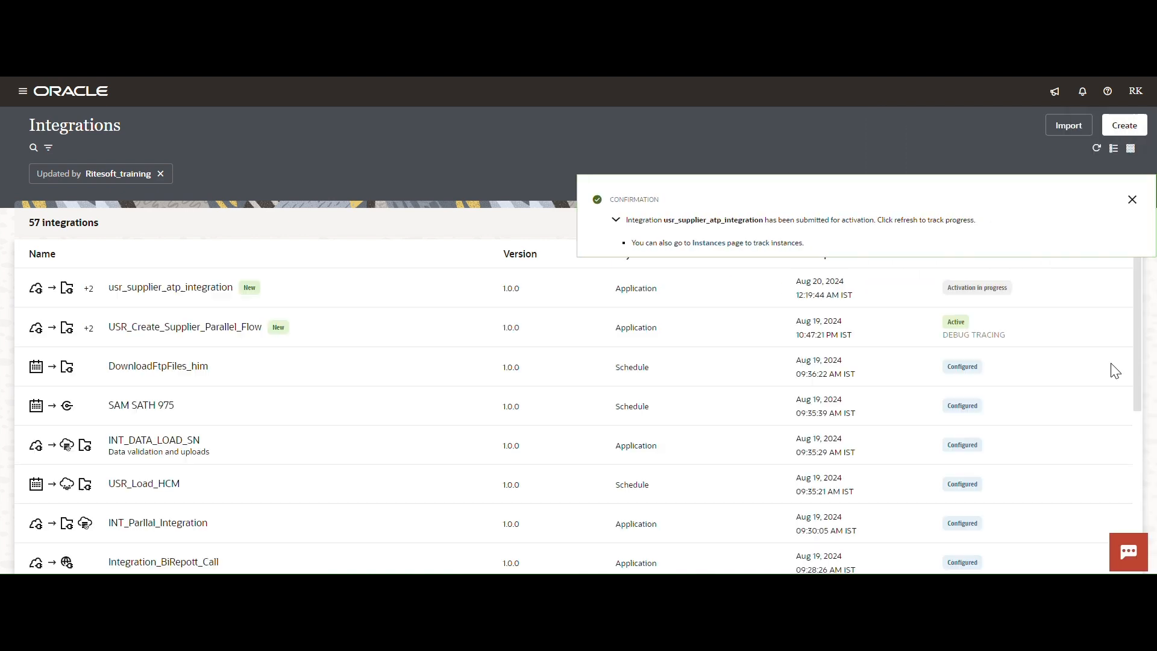
click(1133, 199)
Refresh the integrations list repeatedly to check the activation status of usr_supplier_atp_integration
click(1097, 149)
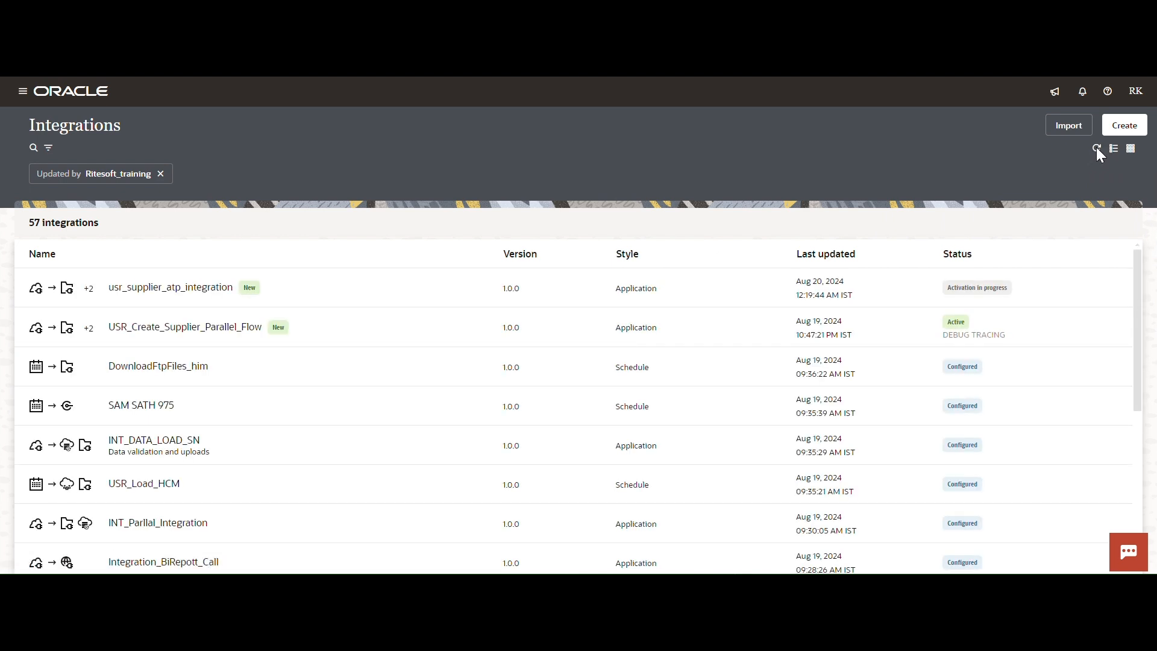
click(1097, 148)
click(1097, 149)
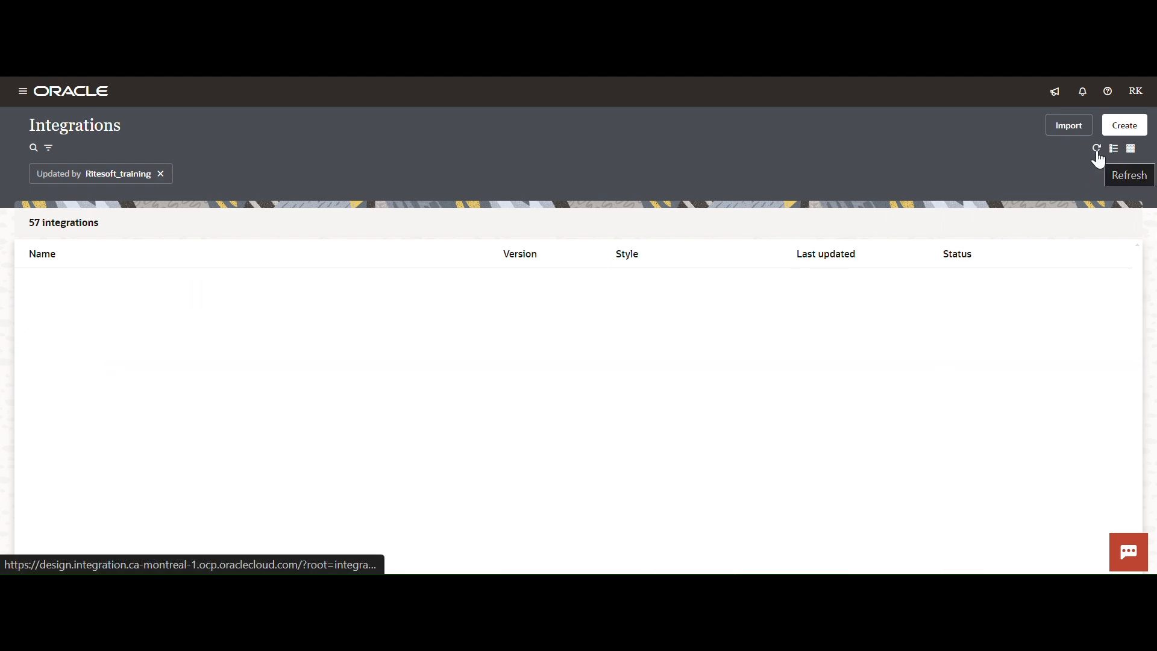
click(1097, 149)
click(1097, 149)
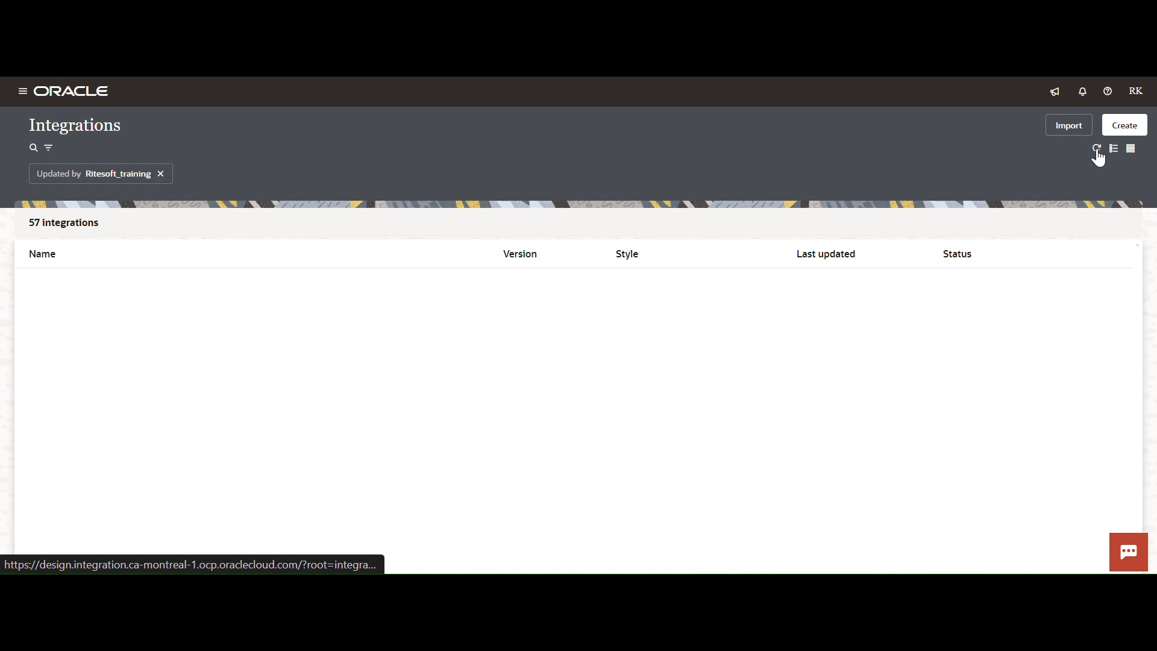
click(1097, 149)
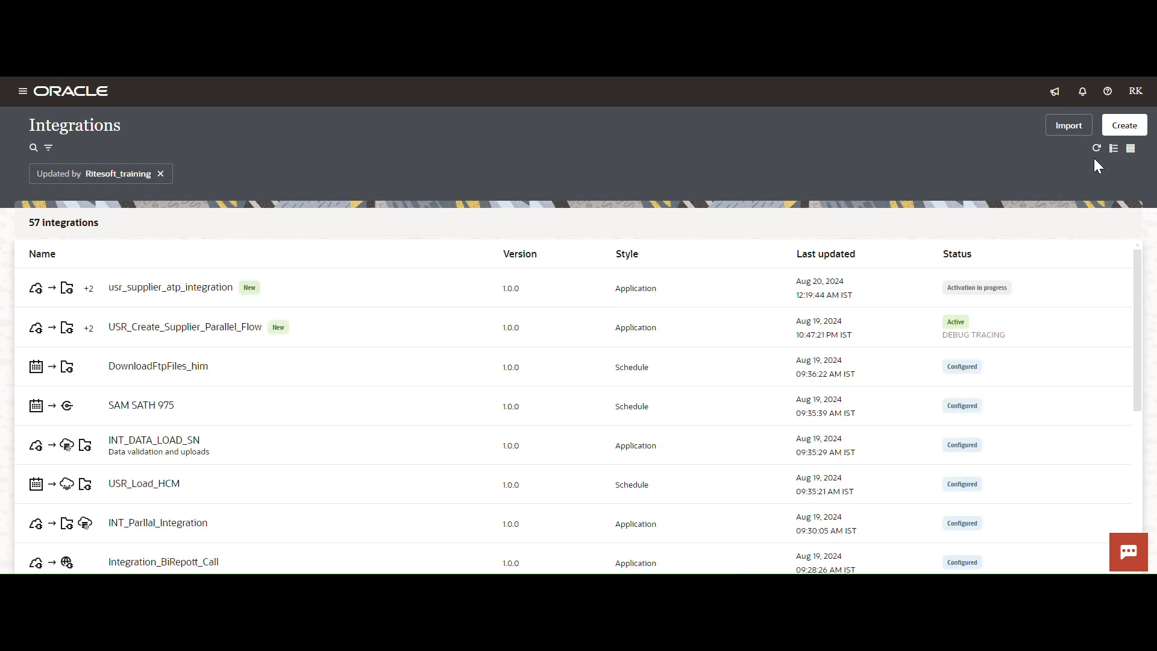
click(1096, 150)
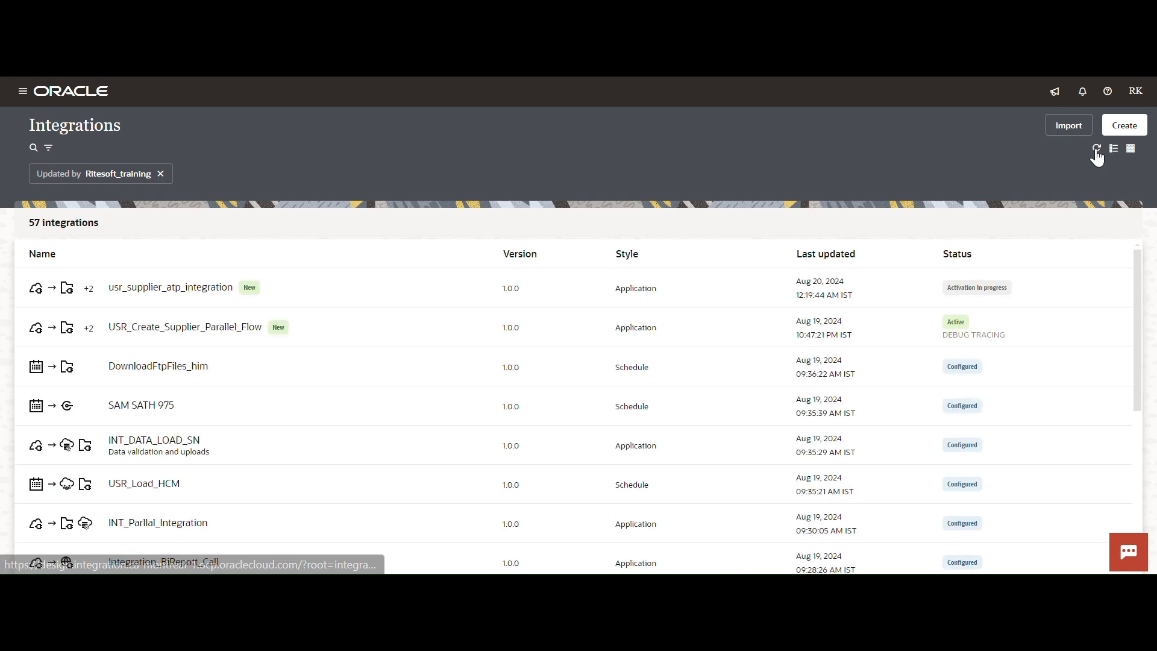
click(1097, 150)
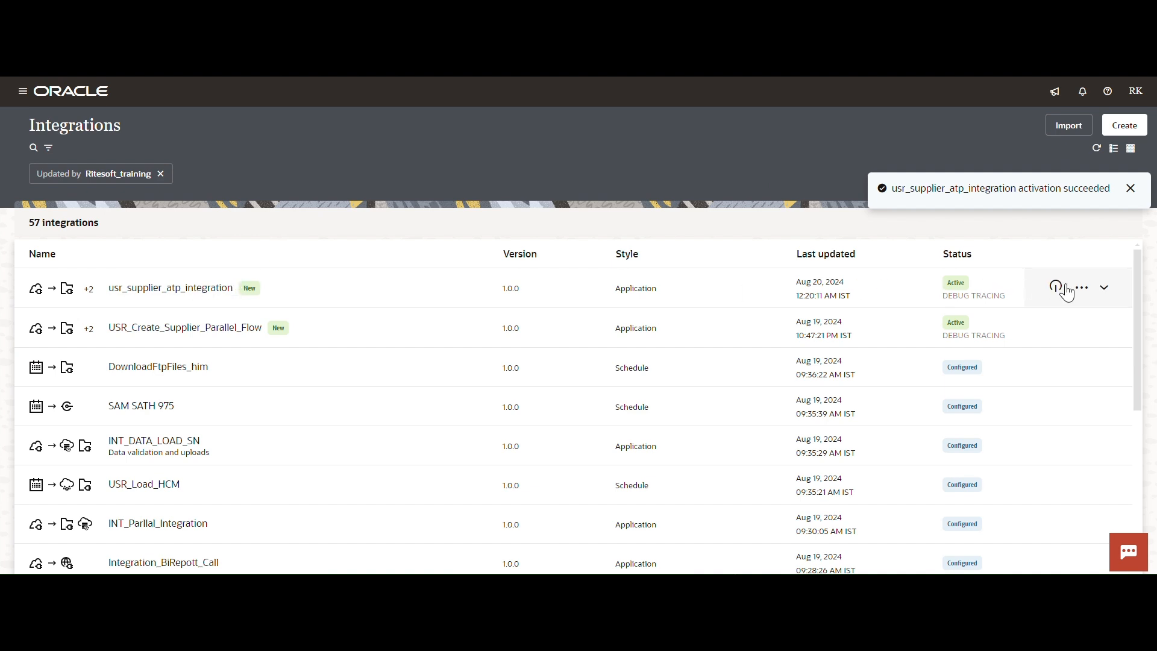
Open the run page of usr_supplier_atp_integration and show the body of its request
click(1082, 288)
click(986, 414)
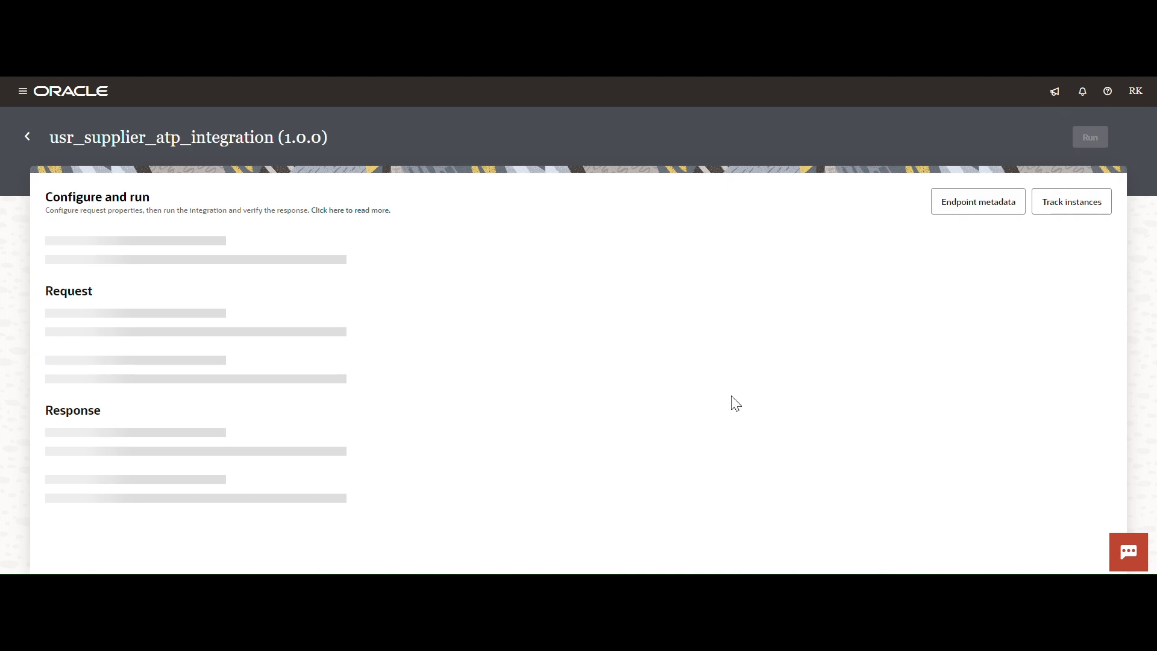
click(199, 307)
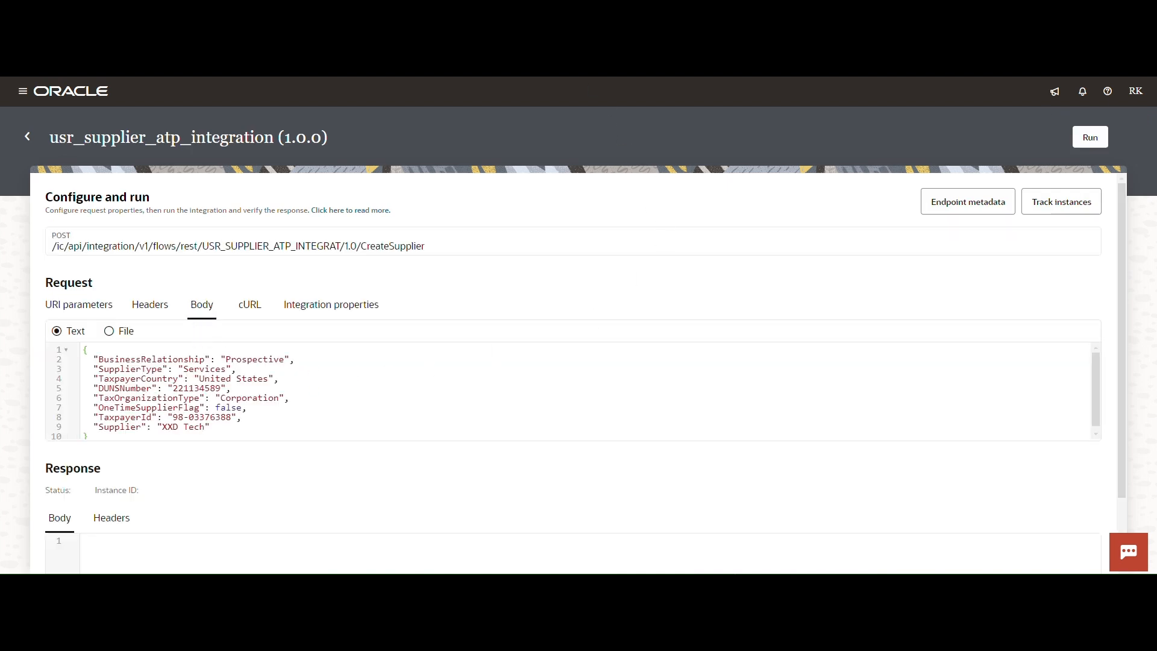
Replace the whole request body with the copied JSON payload for the supplier Demo Test-01 Manufacturing
scroll(123, 416, down, 1)
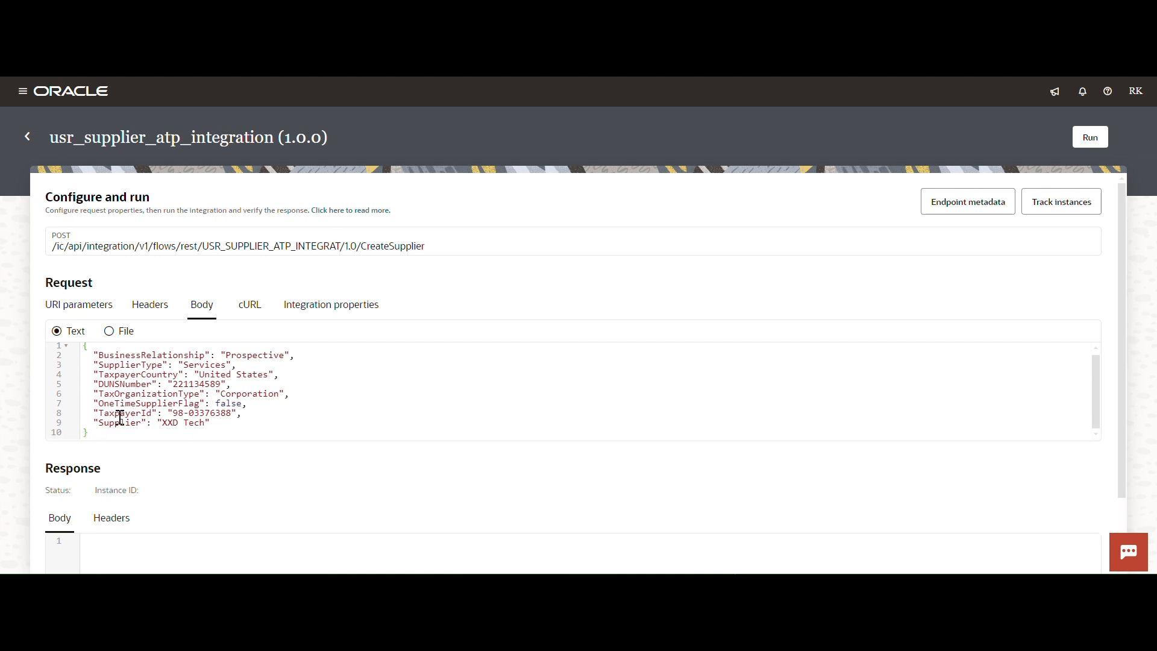
drag(104, 430, 67, 330)
key(ctrl+v)
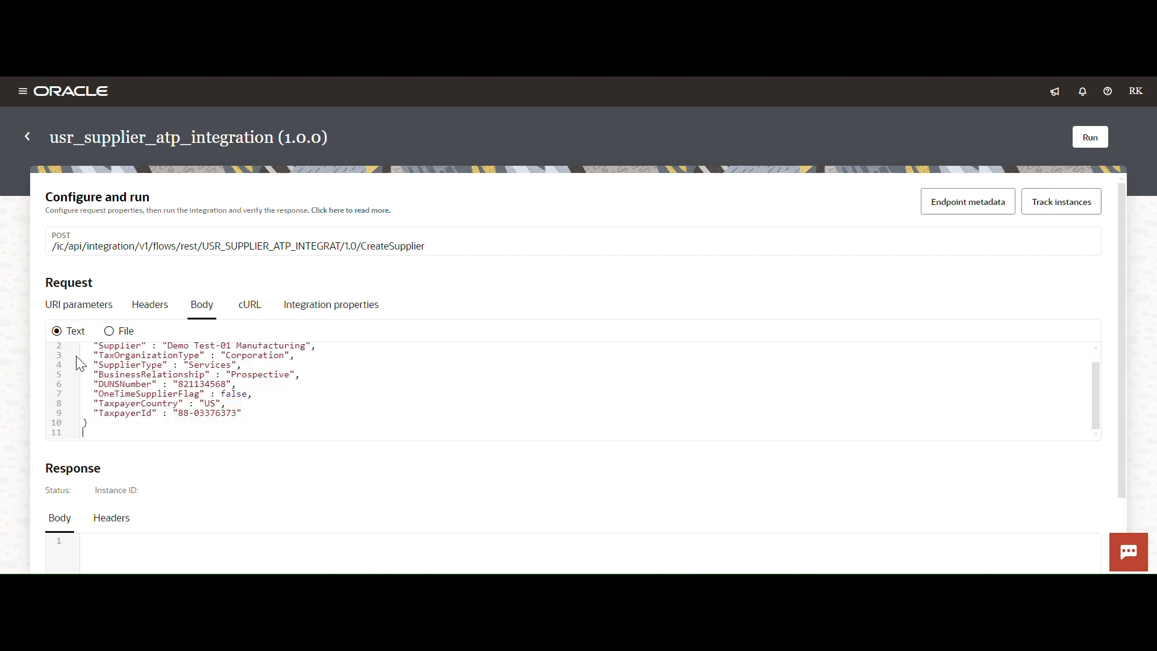
scroll(290, 390, up, 1)
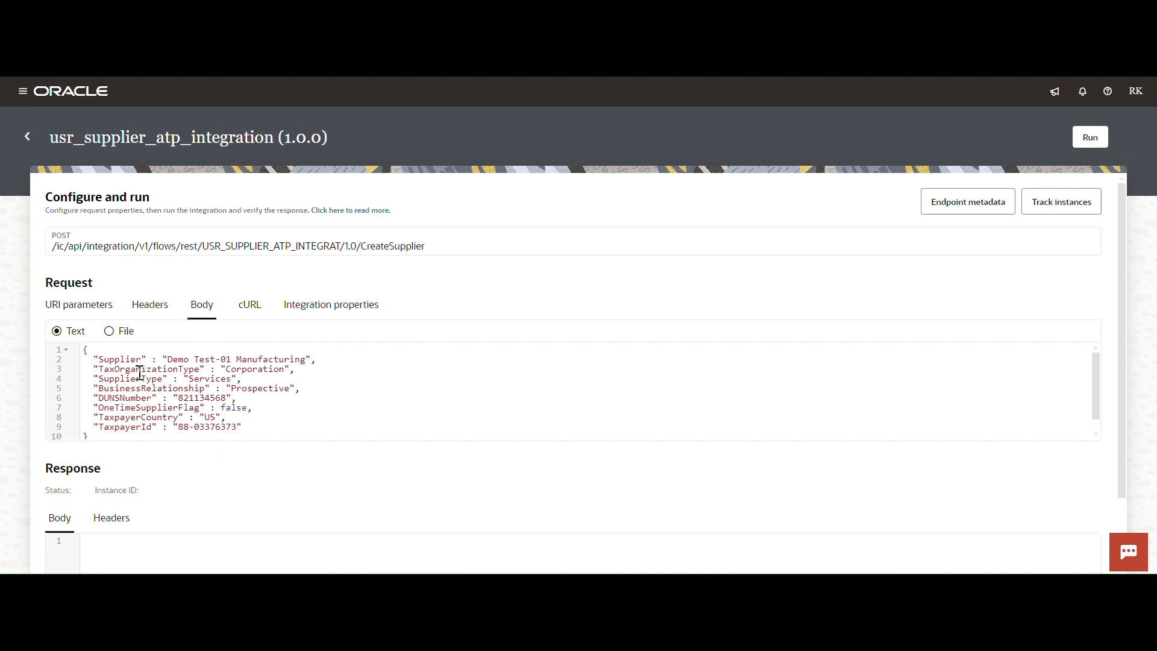
In the request body, rename the supplier to Demo Test-02 Manufacturing and change a digit in both the DUNS number and the taxpayer ID
key(BackSpace)
text(2)
scroll(277, 424, down, 1)
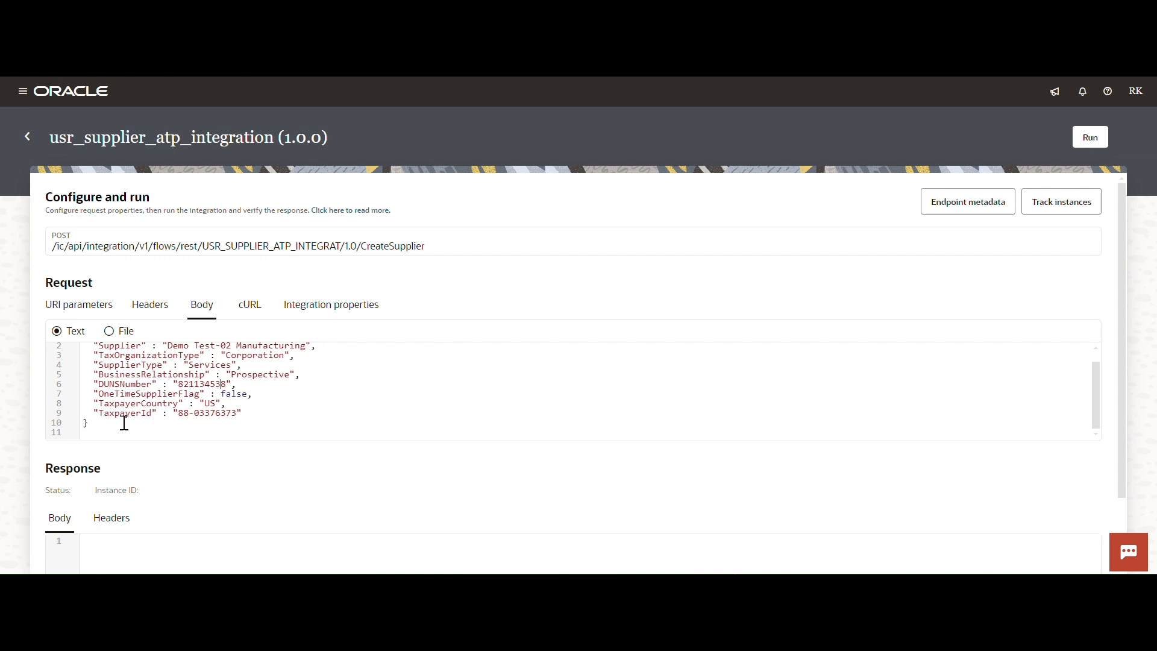
click(196, 414)
key(BackSpace)
text(5)
Review the edited request body, especially the TaxpayerCountry entry, and the empty response area
drag(89, 404, 229, 404)
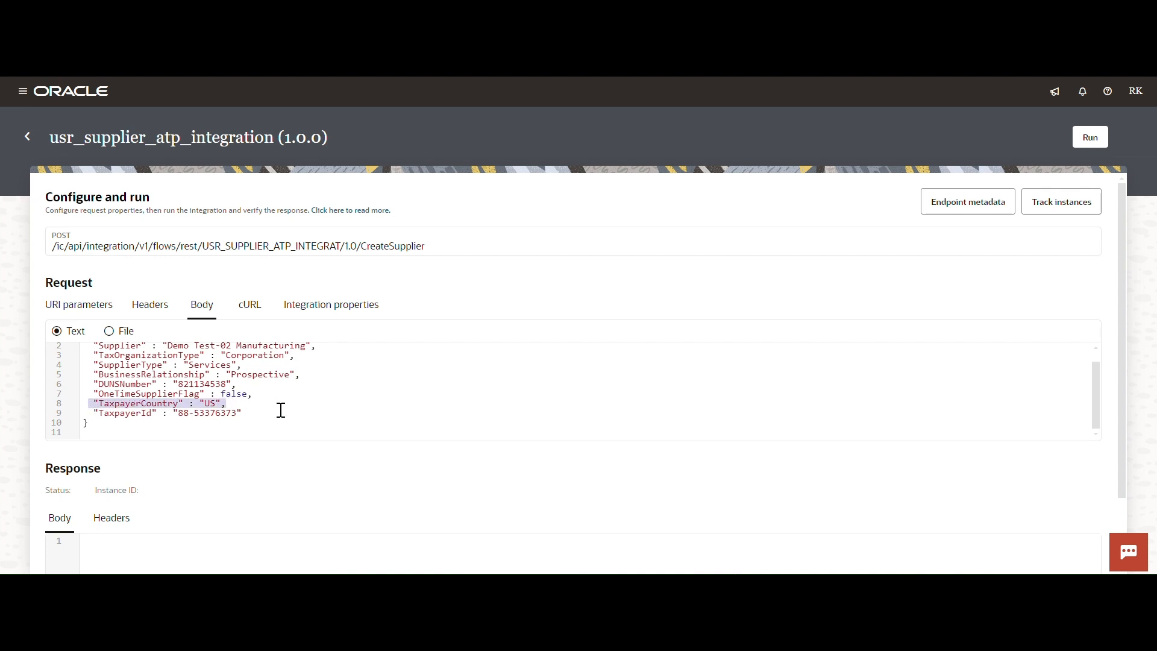
scroll(281, 410, up, 1)
double_click(209, 419)
drag(233, 419, 95, 418)
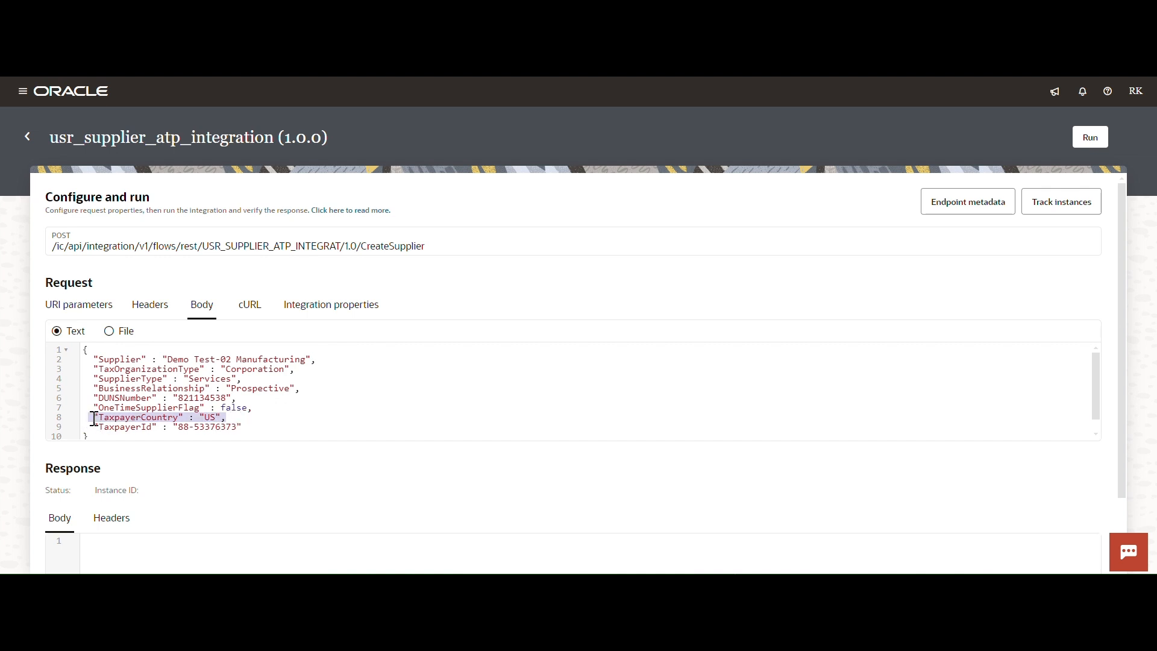
drag(228, 418, 66, 422)
click(331, 416)
scroll(333, 458, down, 2)
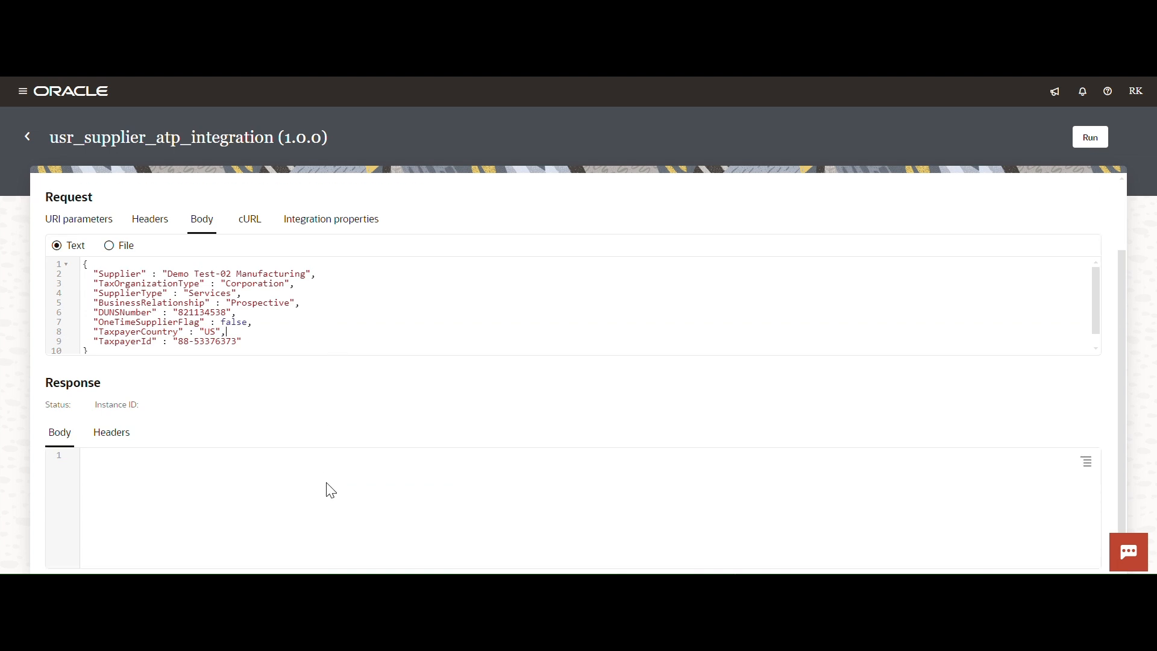
scroll(331, 490, up, 2)
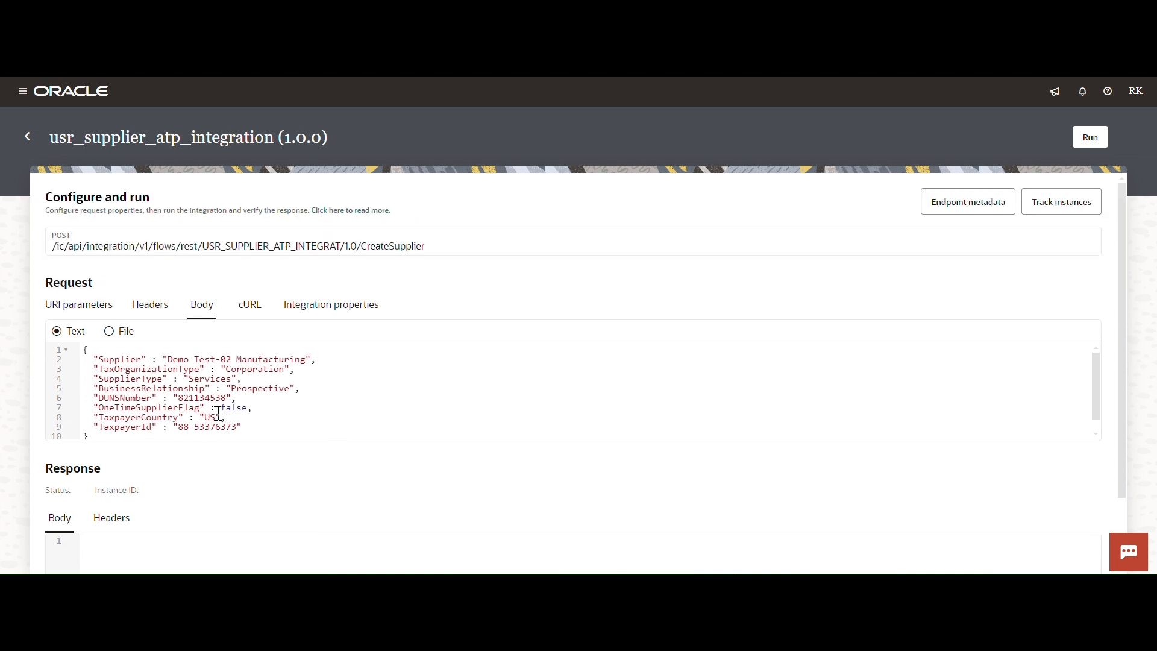
scroll(663, 389, down, 1)
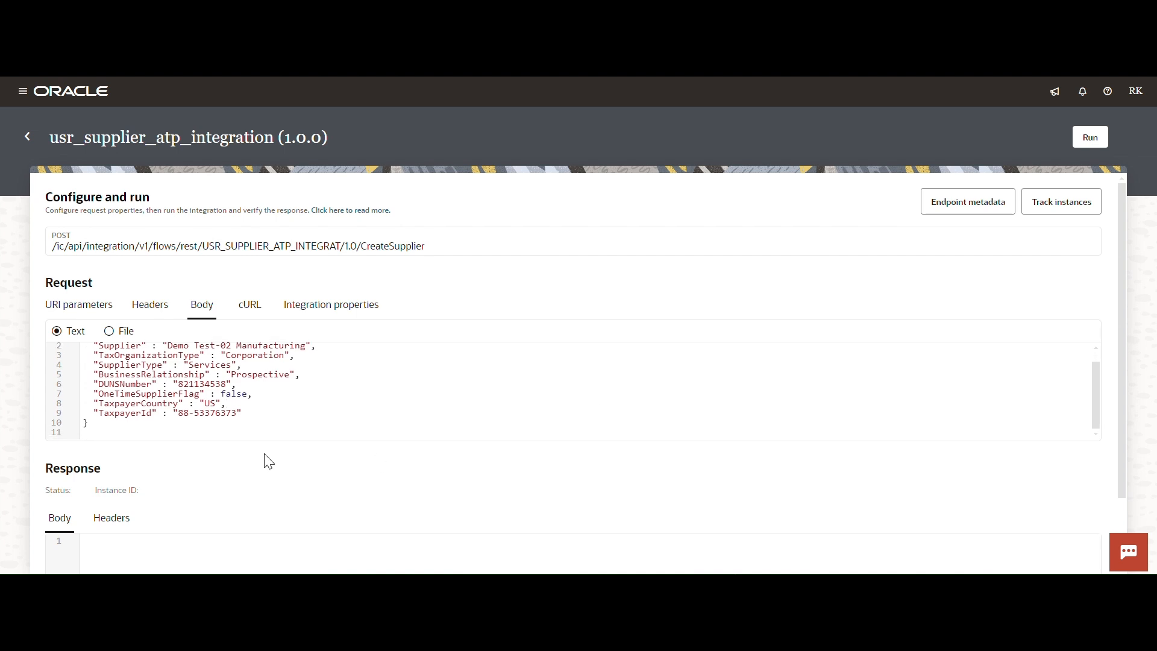
Run usr_supplier_atp_integration with the edited request body and refresh its activity stream
click(1087, 143)
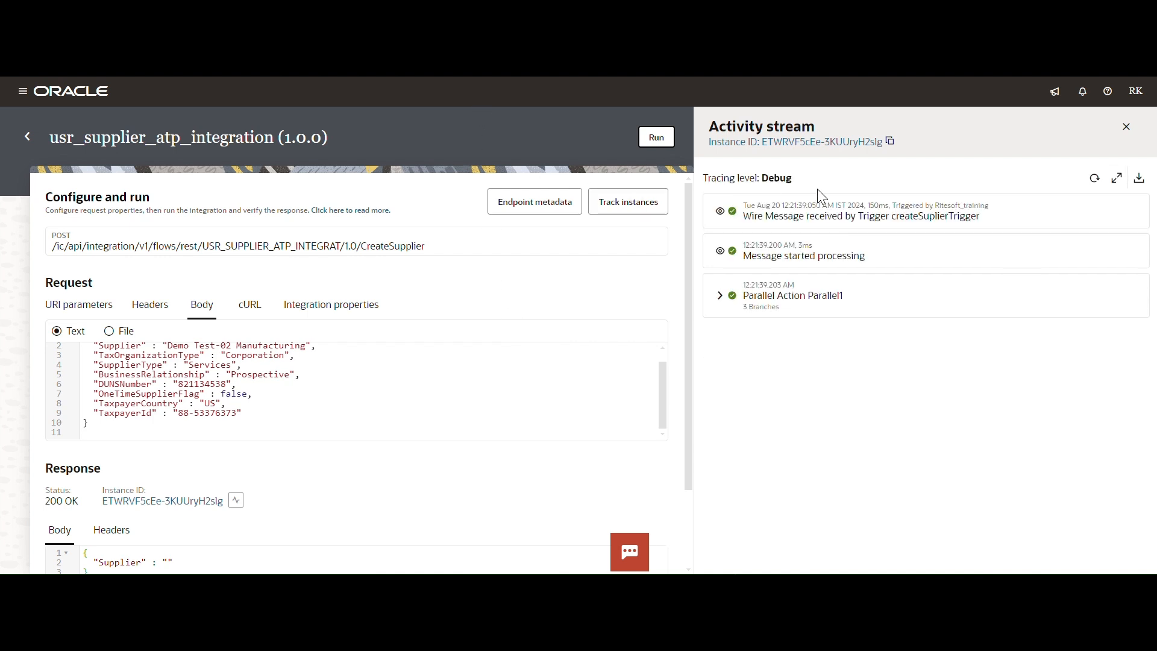
click(1094, 179)
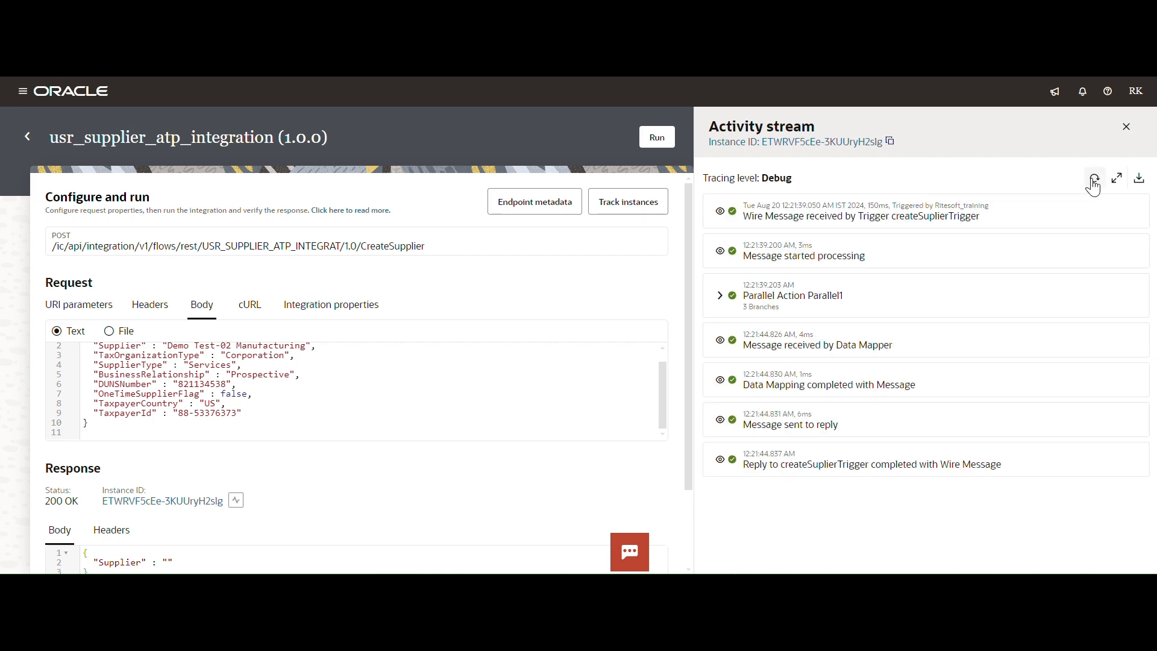
click(1095, 179)
click(1094, 181)
click(1094, 179)
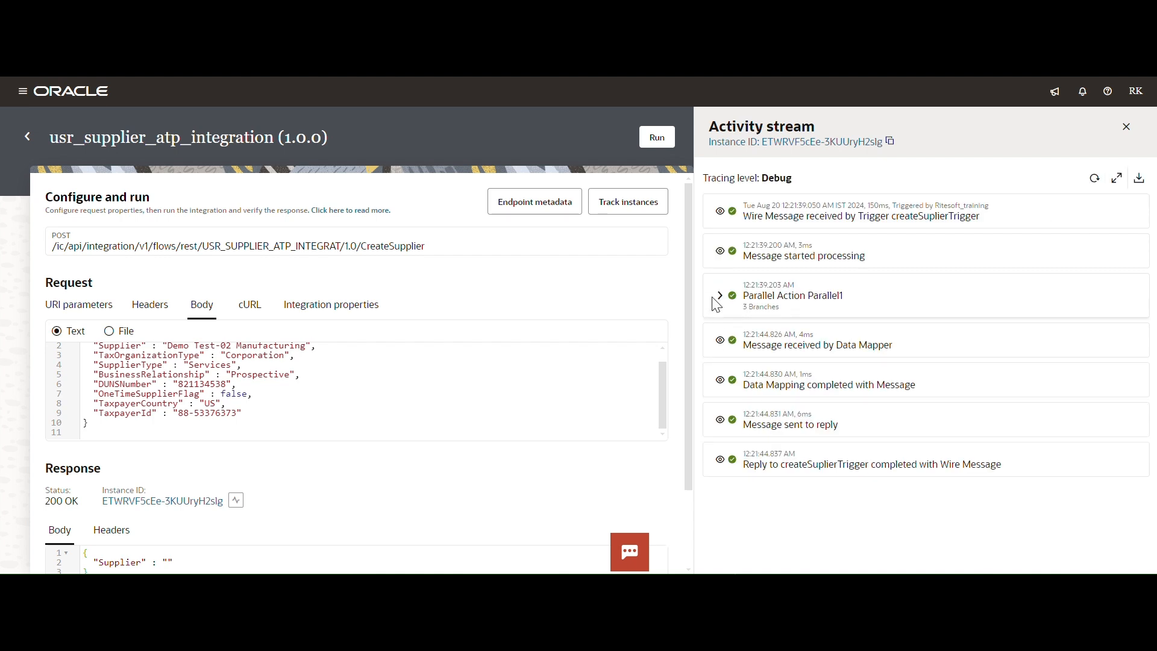
Expand the three branches of the parallel action, open the instance's tracking diagram and examine the path through each branch
click(718, 298)
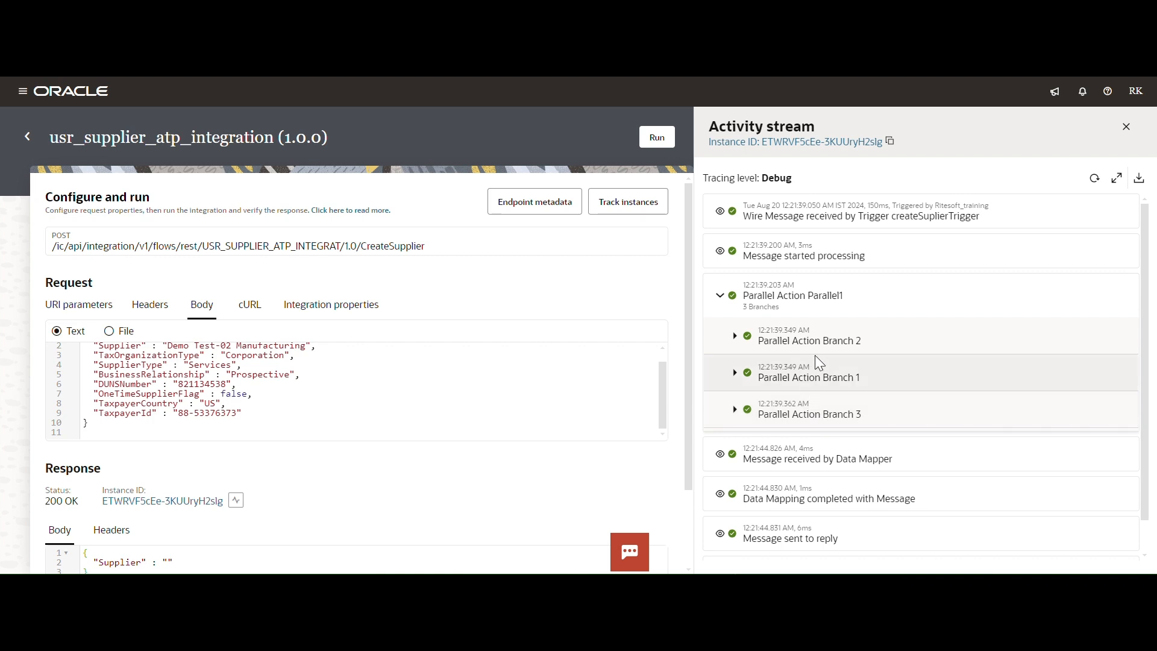
click(819, 146)
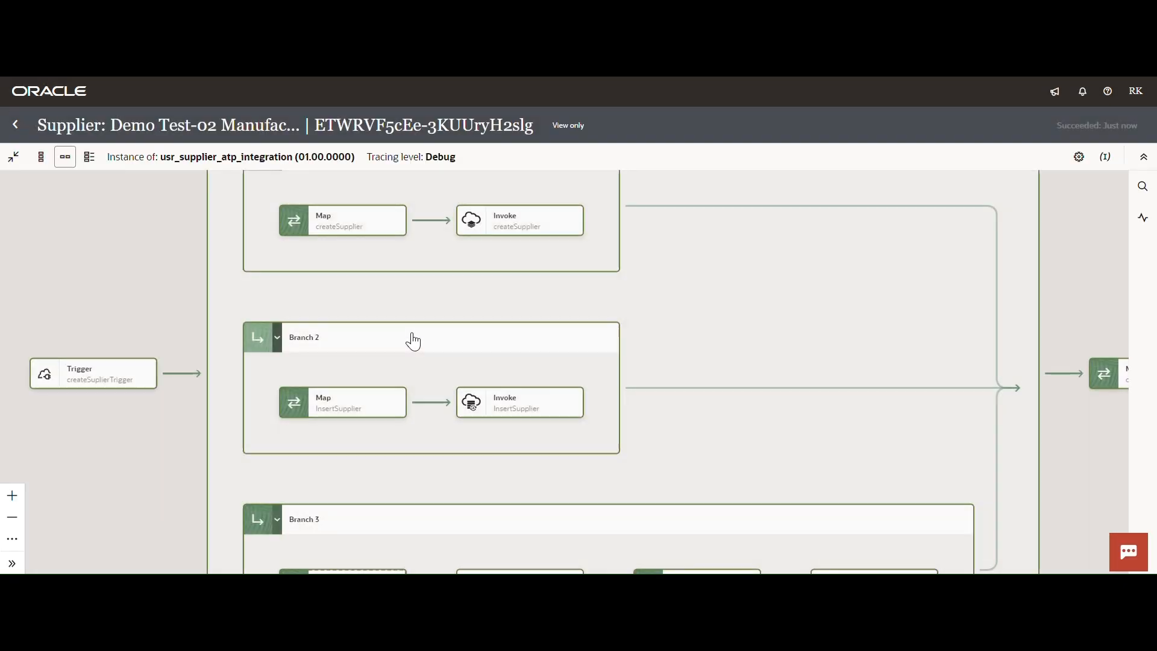
drag(118, 293, 147, 354)
drag(175, 292, 158, 250)
drag(710, 306, 555, 291)
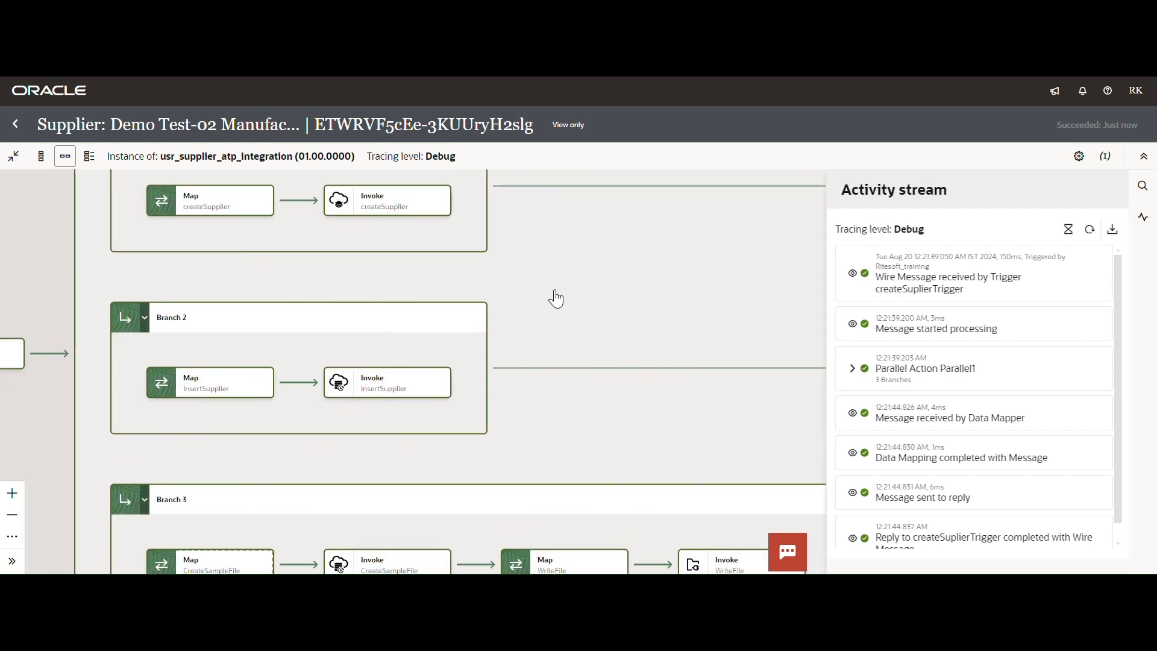
click(550, 291)
Switch to SQL Developer, run the select query on XX_SUP_PAR_FLOW and check the supplier row's values
click(716, 588)
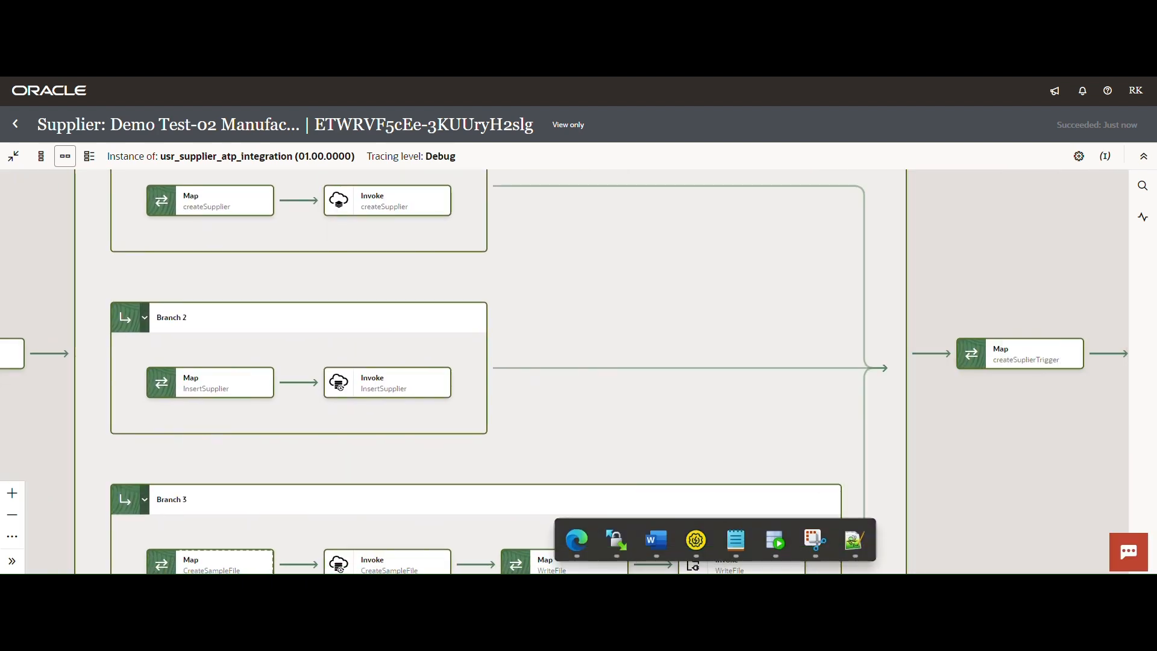
click(775, 545)
click(560, 258)
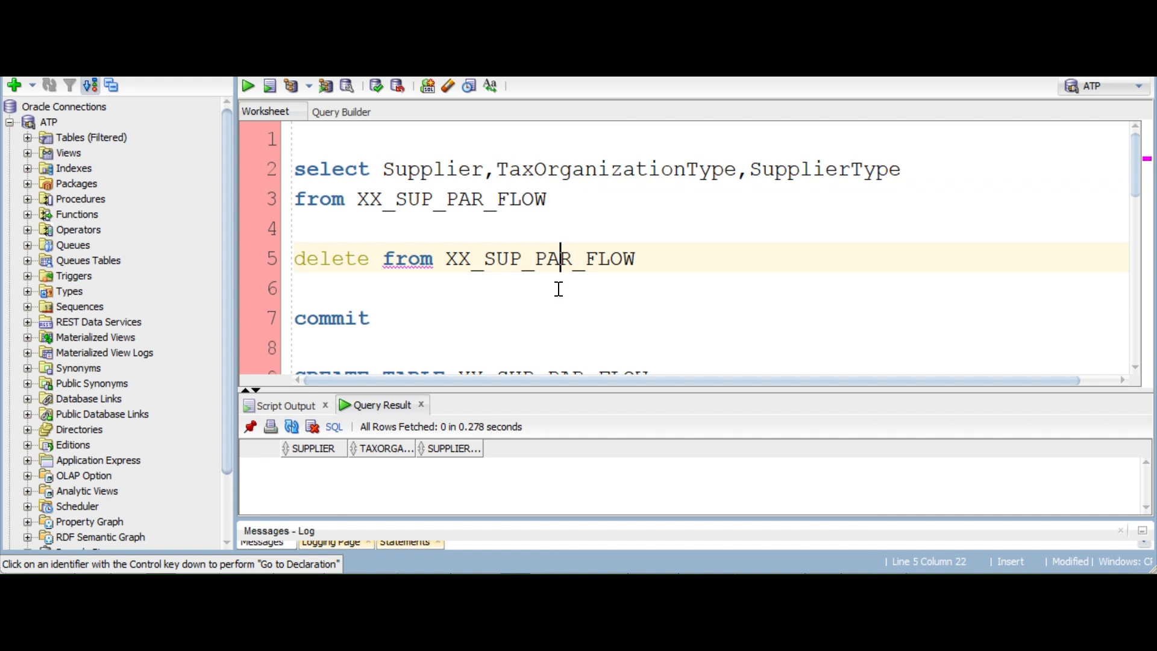
drag(547, 200, 295, 169)
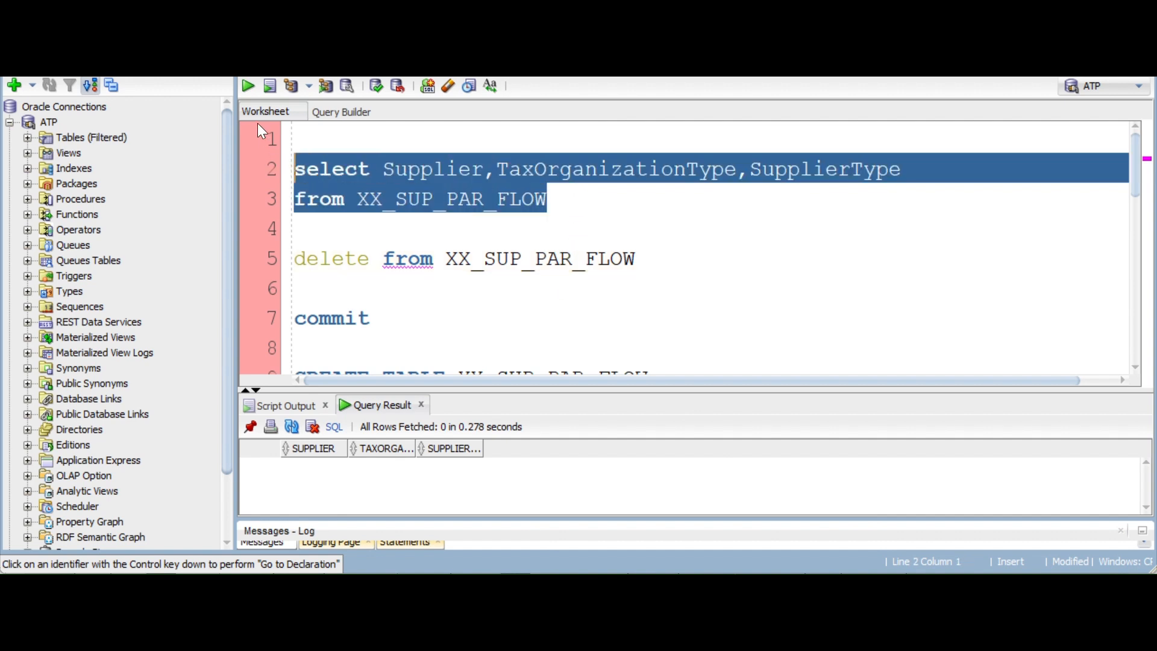
click(247, 90)
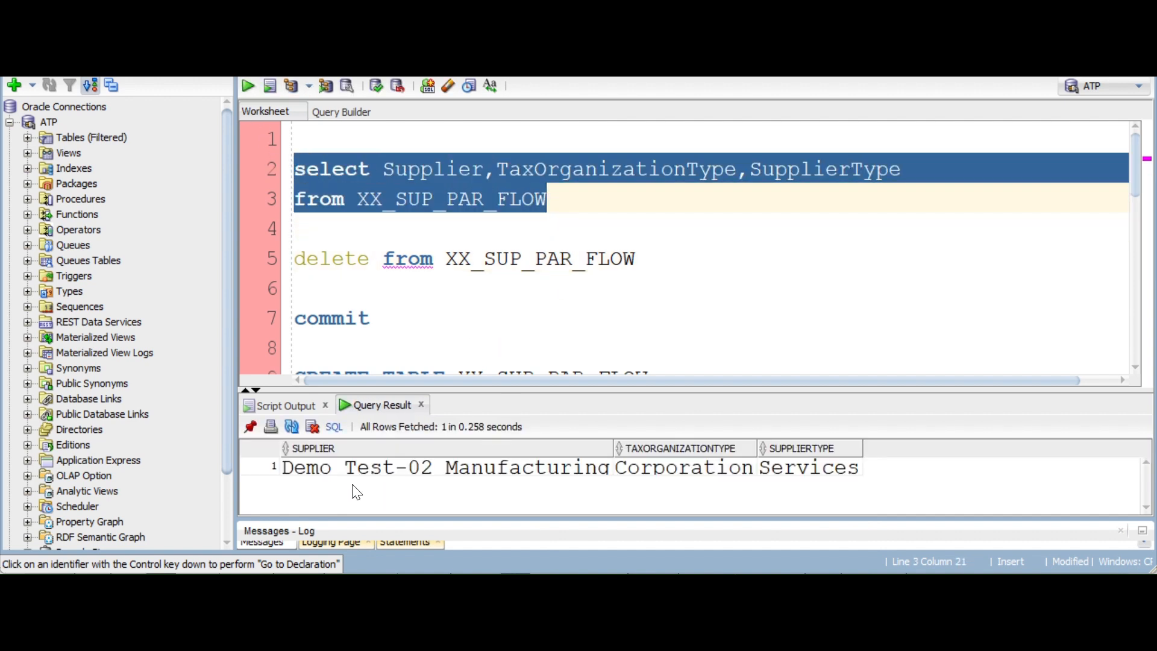
click(352, 481)
click(783, 473)
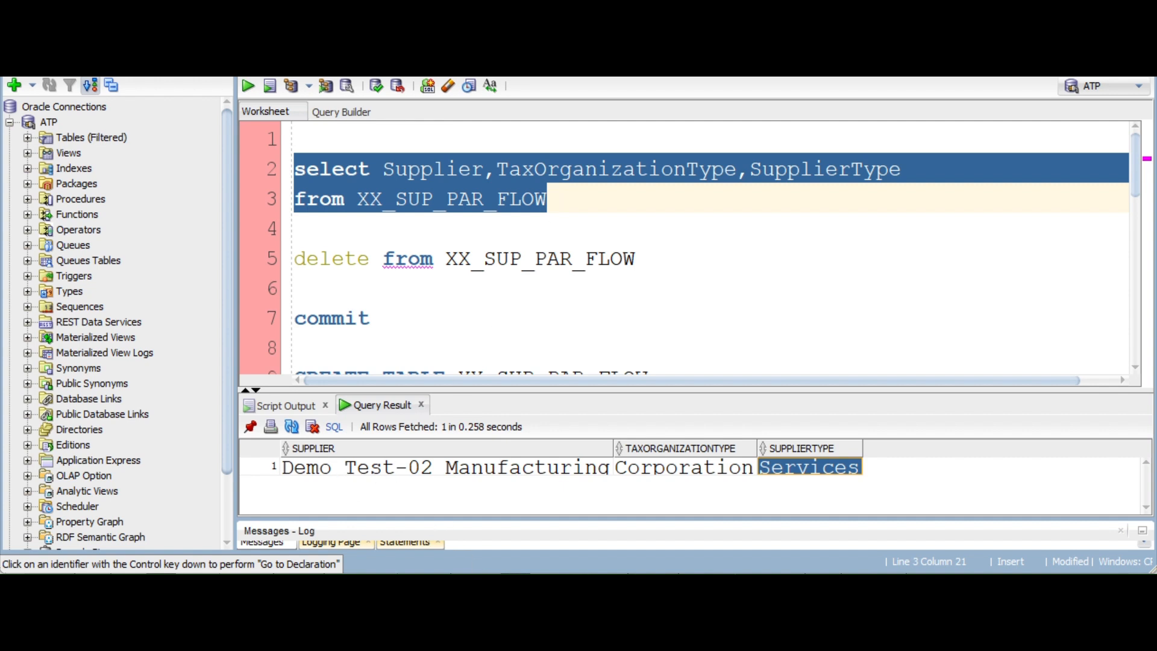
Switch to the SFTP client and refresh the remote folder /upload/inbound/ftp/hcm/ to check for the written file
click(716, 593)
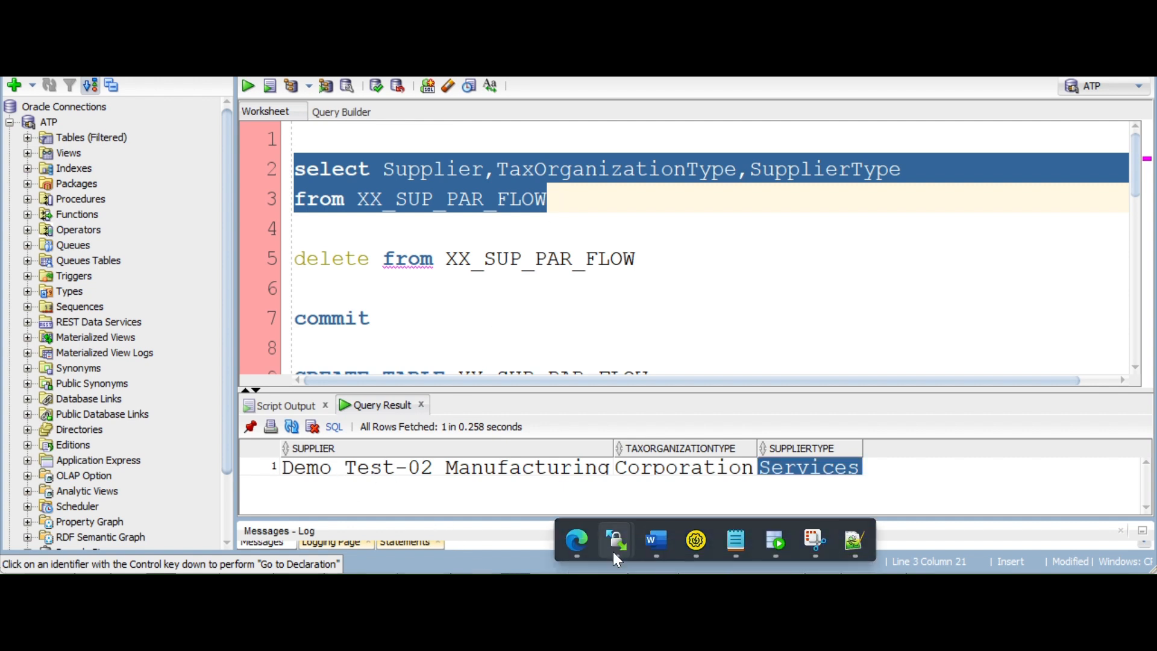
mouse_move(614, 553)
click(679, 483)
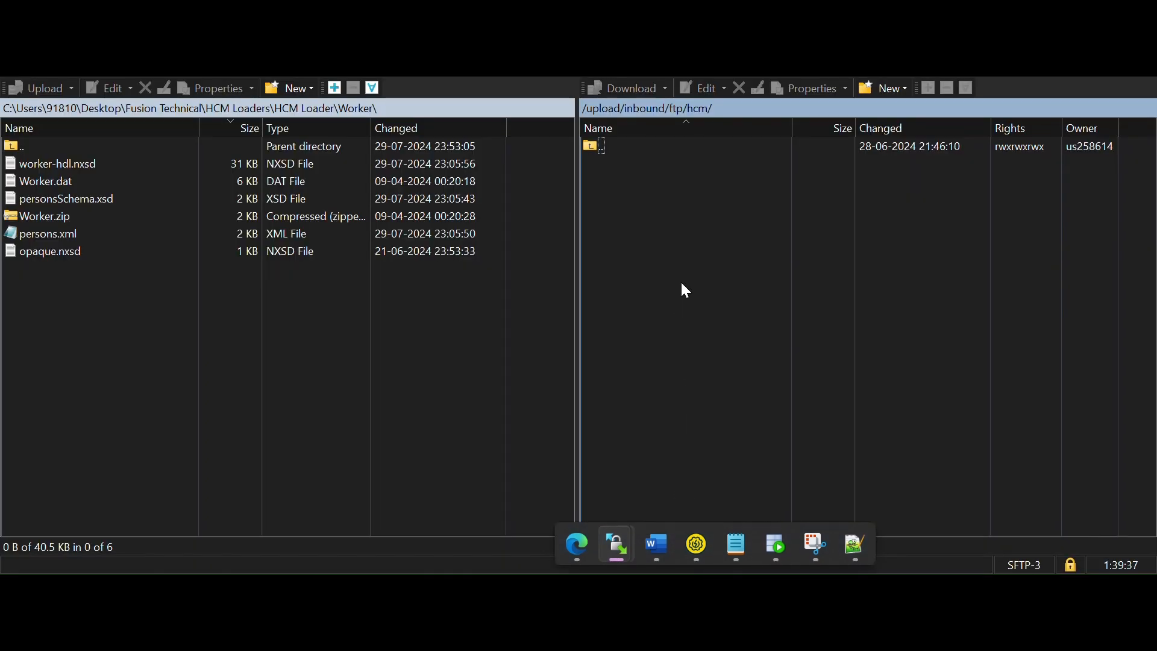
right_click(713, 252)
click(731, 280)
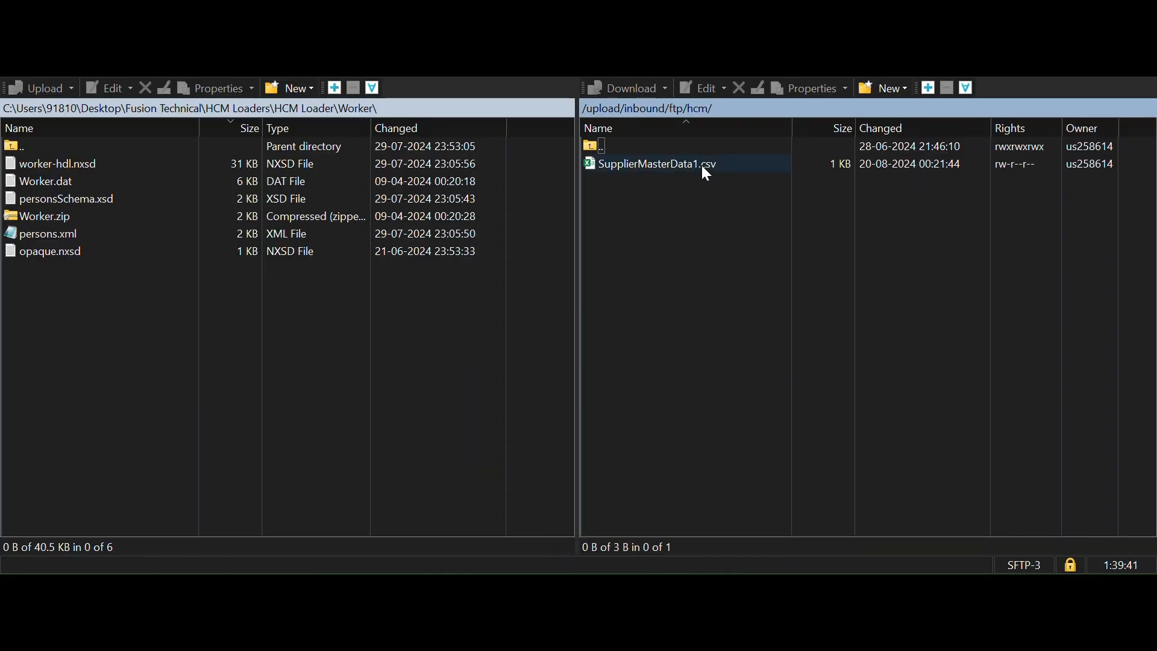
Switch to Oracle Fusion in the browser, open Suppliers under Procurement and go to the Manage Suppliers task
click(384, 587)
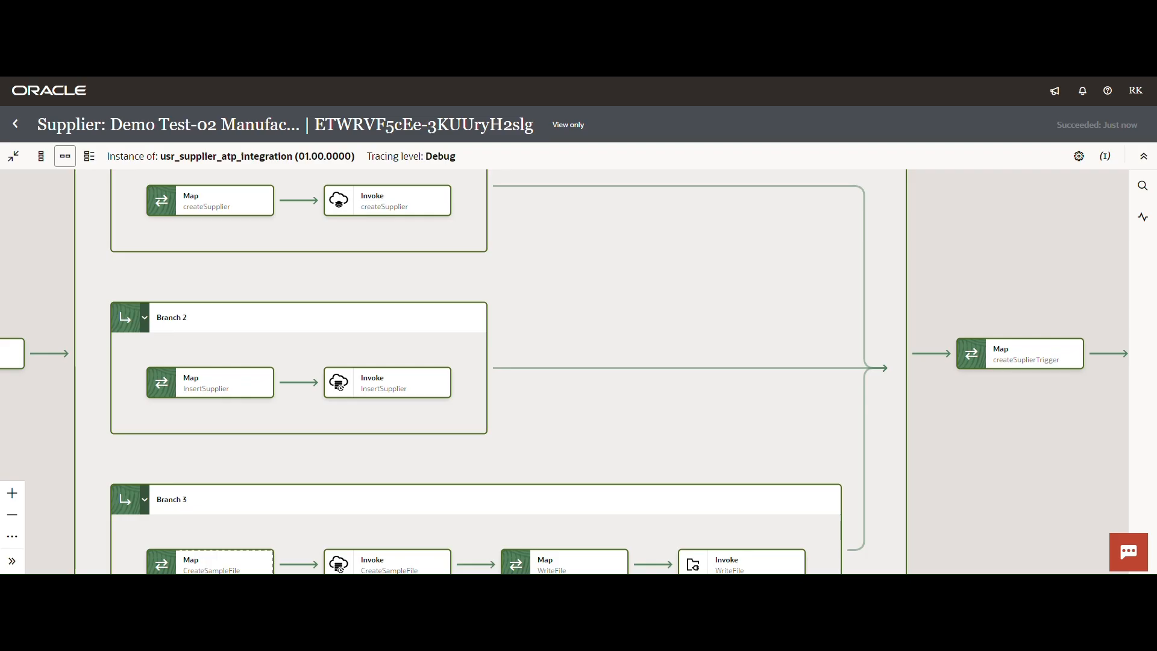
drag(3, 247, 150, 366)
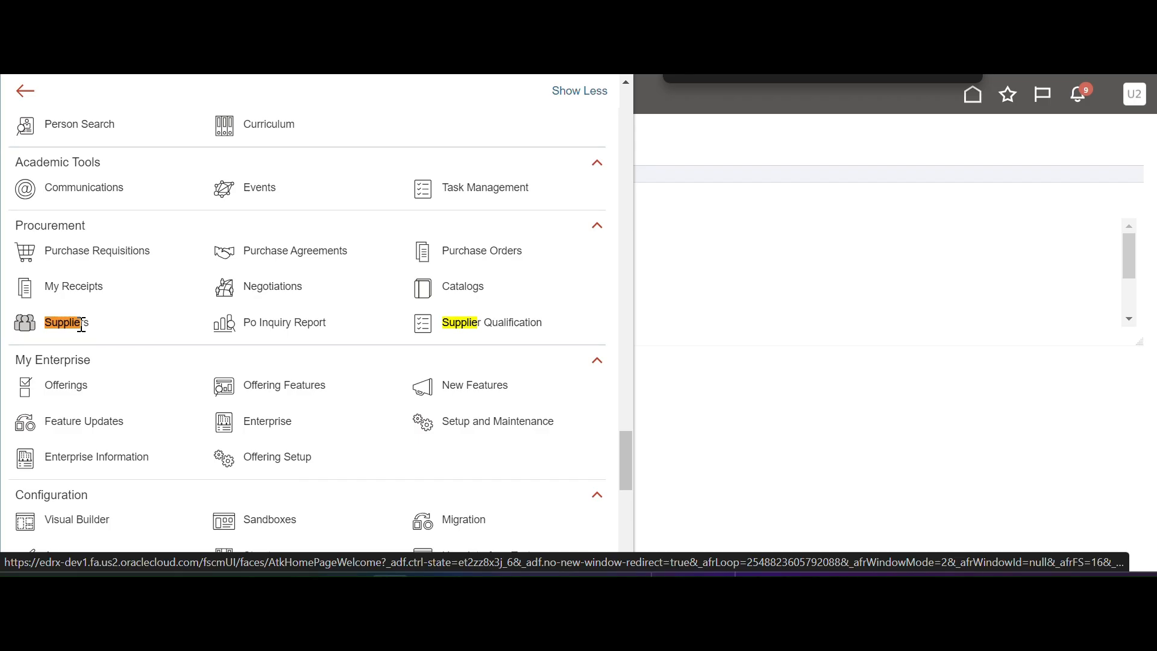
click(82, 325)
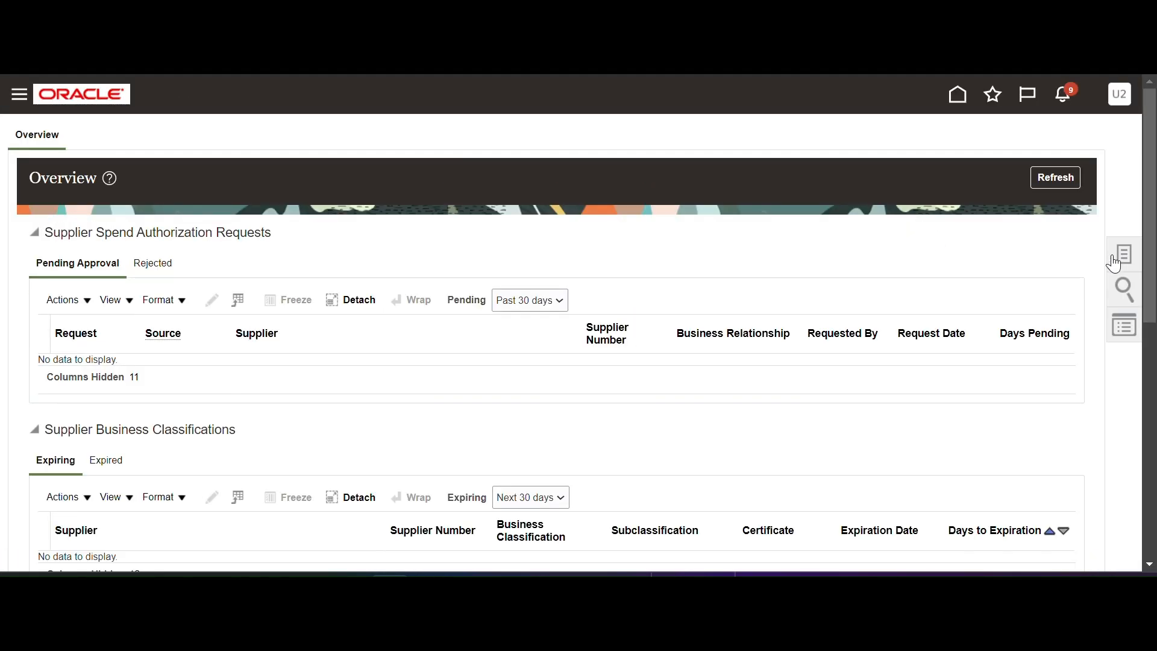
click(1125, 256)
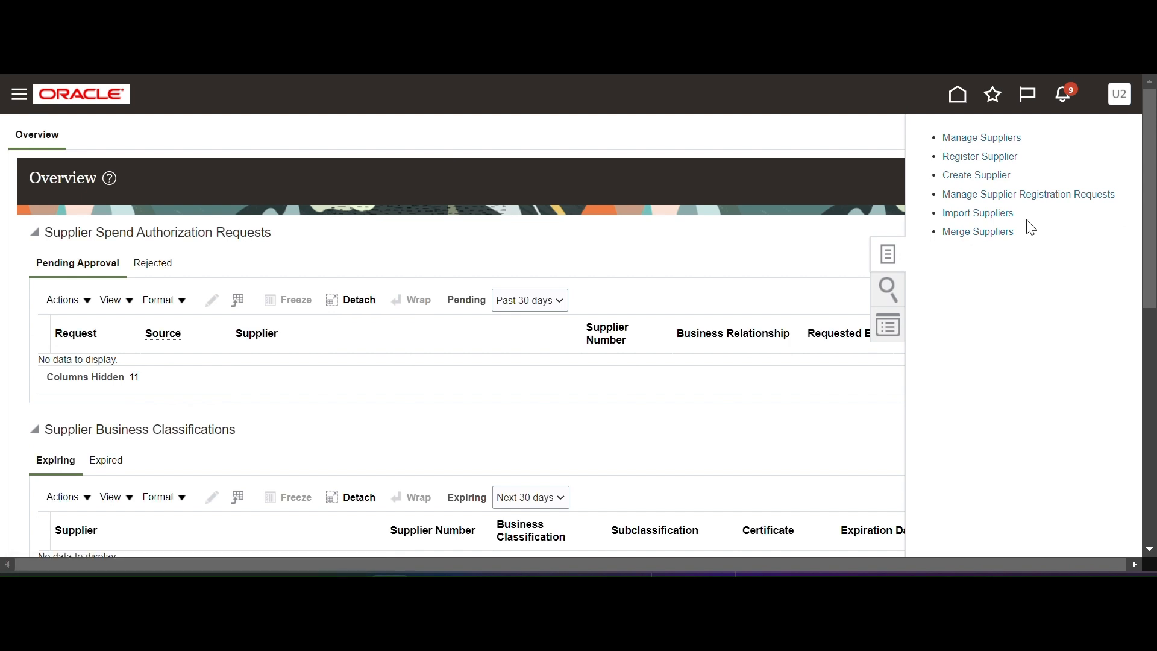
click(988, 137)
Search the suppliers for Demo Test-02 Manufacturing, check the creation date and open the supplier record
click(388, 279)
text(Demo Test-02 Manufacturing)
click(971, 313)
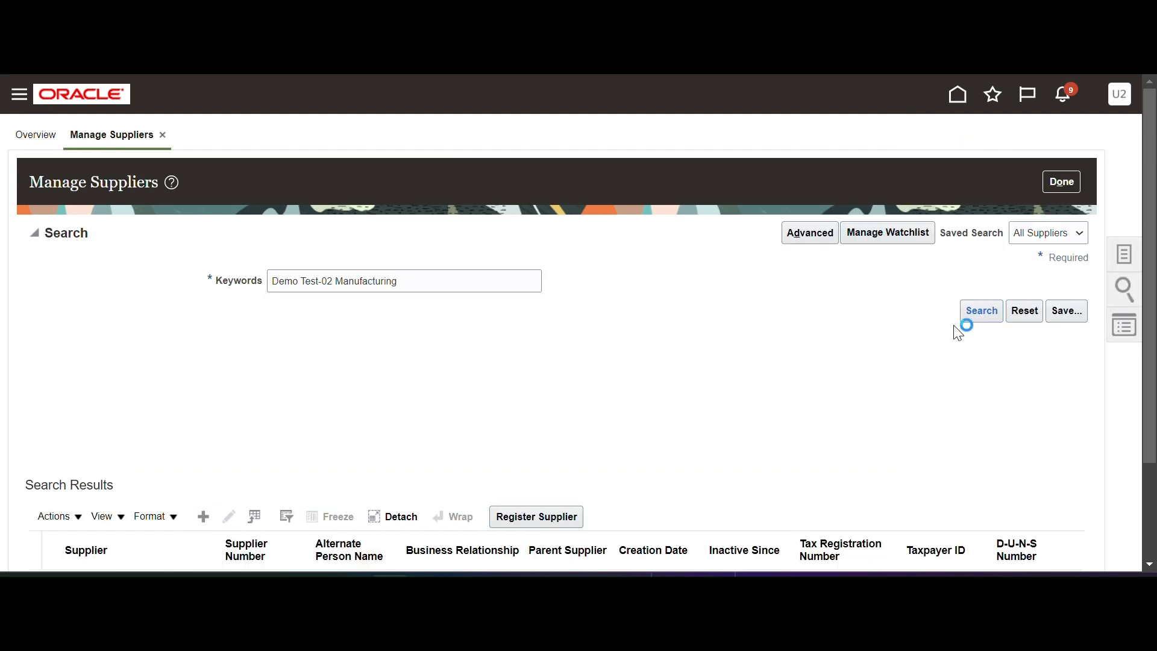
scroll(617, 414, down, 2)
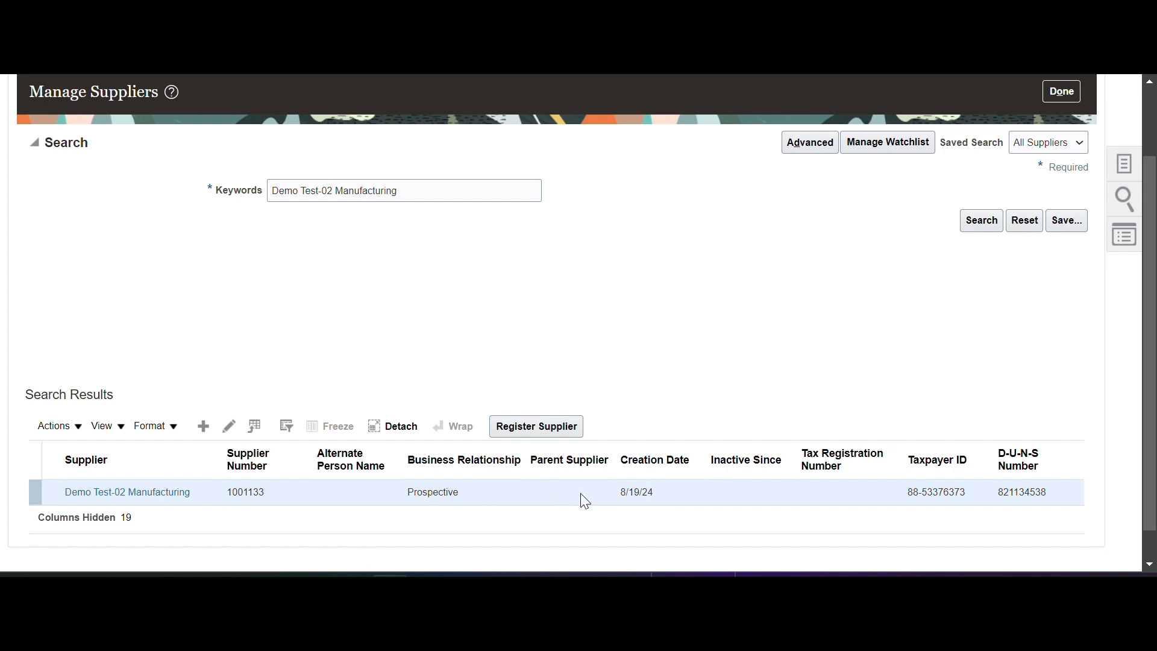
drag(617, 494, 668, 492)
click(145, 493)
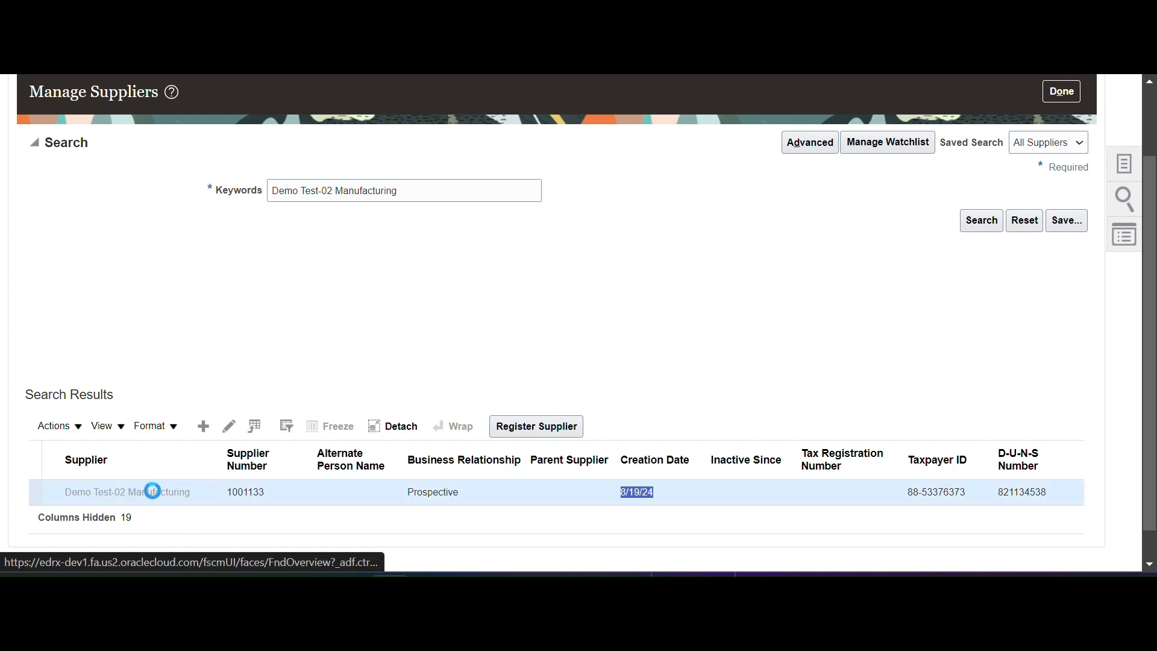